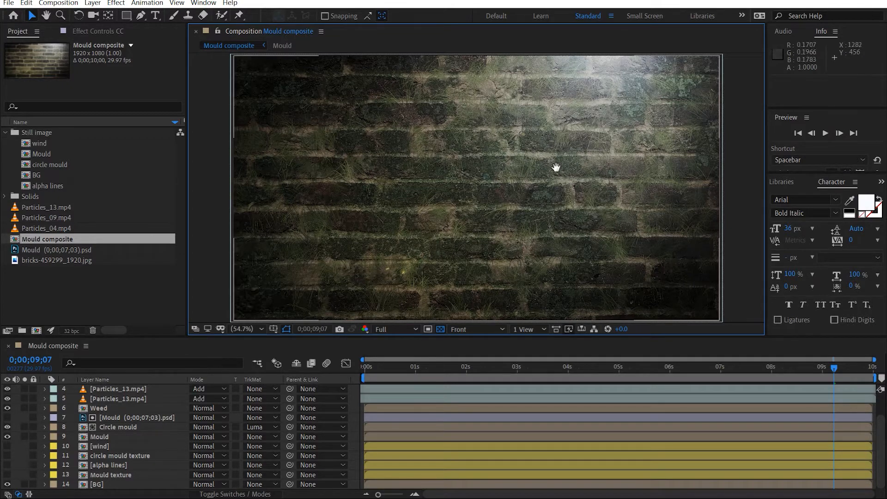
{"action": "scroll", "coordinate": [464, 200], "scroll_direction": "up", "scroll_amount": 2}
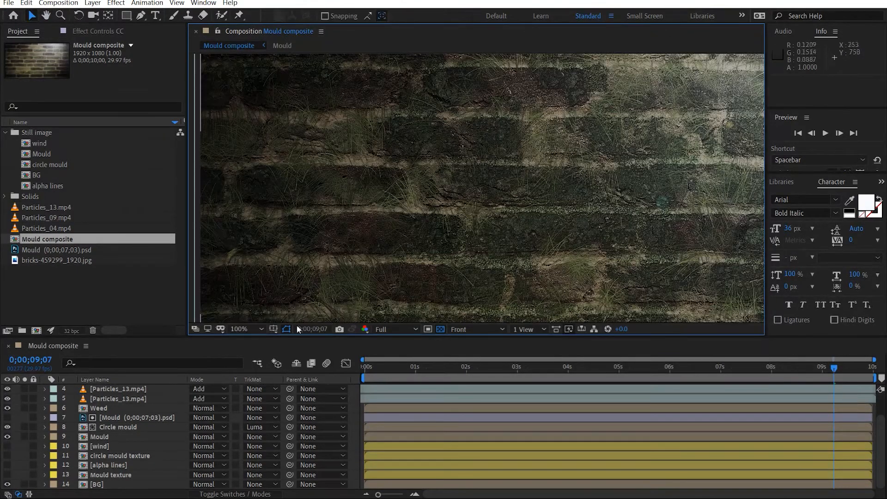
{"action": "scroll", "coordinate": [520, 160], "scroll_direction": "down", "scroll_amount": 2}
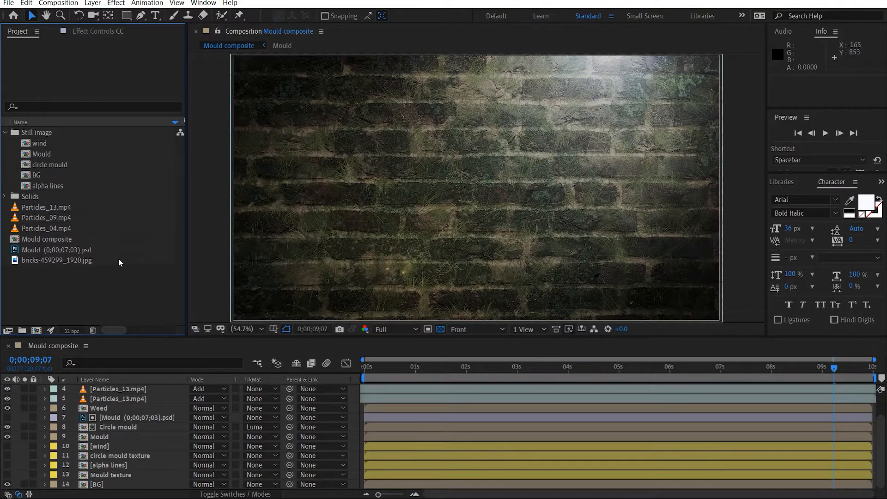
Step: Move the Mould composite comp into the Still image folder and create a composition named mould FX outside that folder
{"action": "left_click_drag", "start_coordinate": [59, 240], "coordinate": [45, 135]}
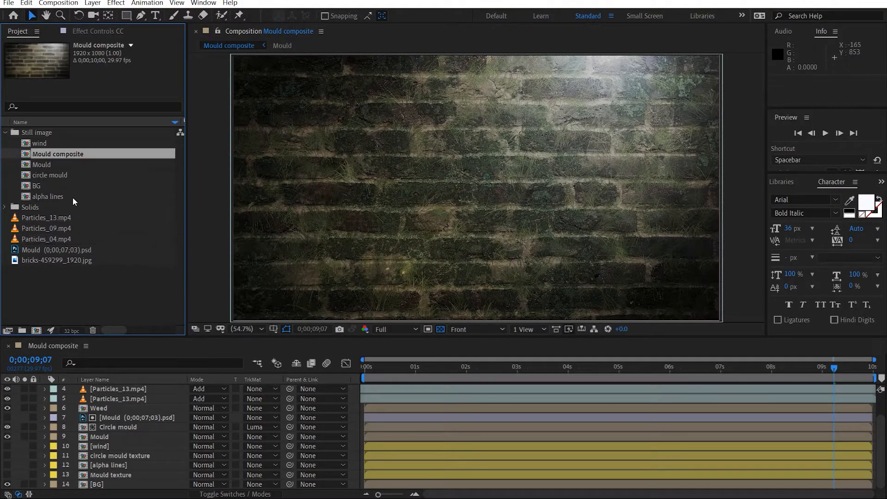
{"action": "left_click", "coordinate": [36, 331]}
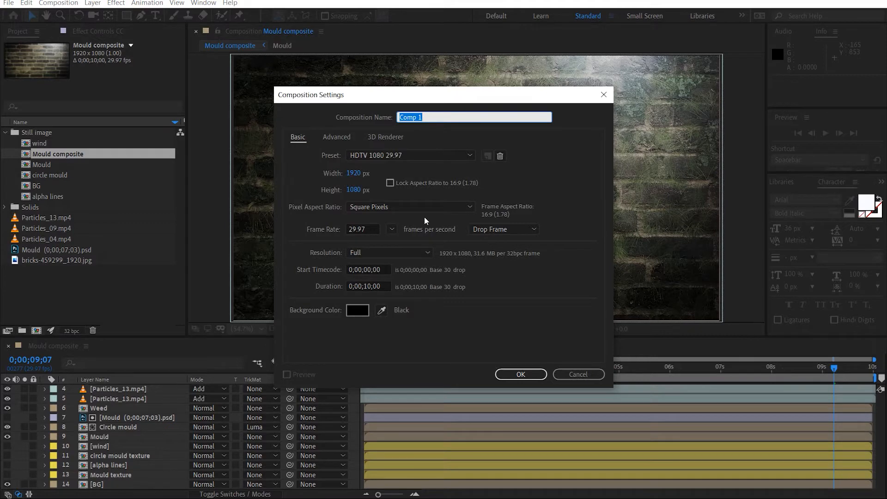
{"action": "type", "text": "mould FX"}
{"action": "key", "text": "Return"}
{"action": "left_click_drag", "start_coordinate": [46, 154], "coordinate": [52, 287]}
{"action": "left_click", "coordinate": [4, 133]}
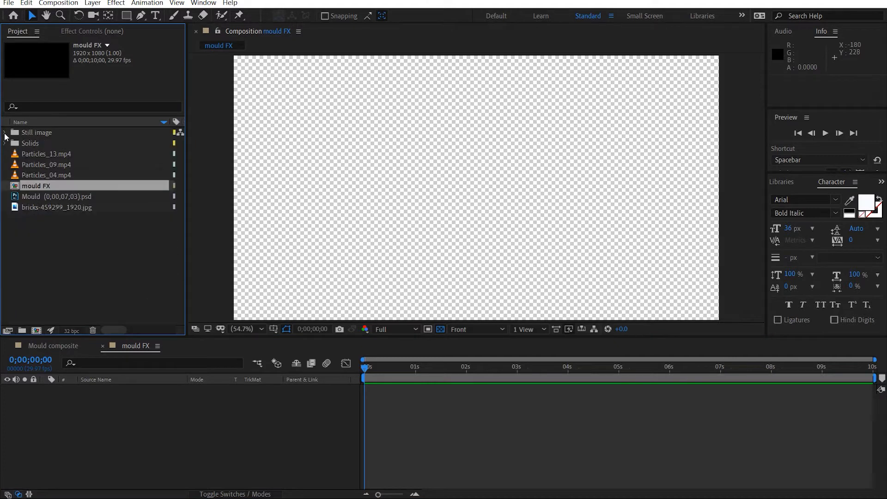
Step: Add bricks-459299_1920.jpg as a layer in the mould FX composition
{"action": "left_click", "coordinate": [65, 209]}
{"action": "left_click_drag", "start_coordinate": [43, 211], "coordinate": [151, 423]}
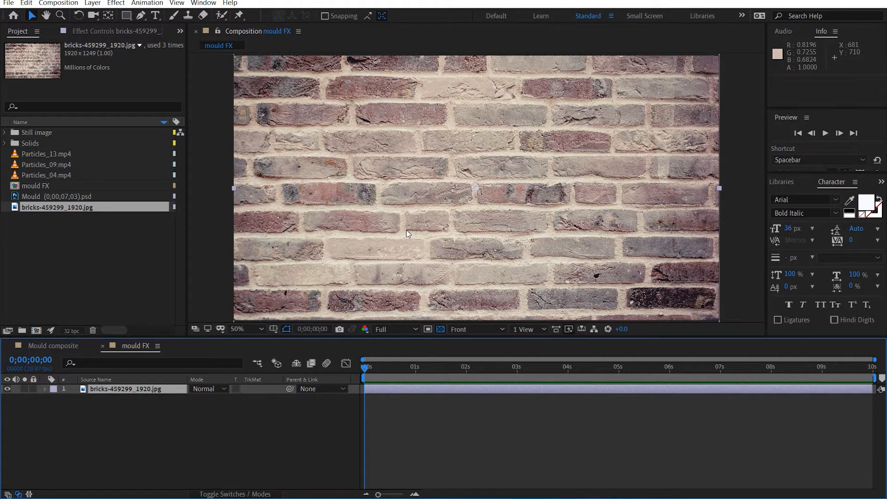
{"action": "scroll", "coordinate": [407, 229], "scroll_direction": "down", "scroll_amount": 1}
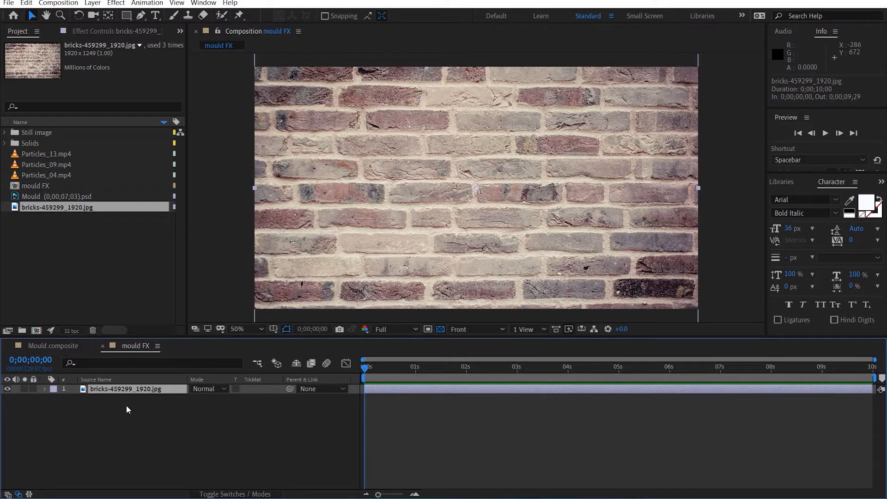
Step: Pre-compose the bricks layer as BG, moving all attributes into the new composition
{"action": "key", "text": "ctrl+shift+c"}
{"action": "left_click", "coordinate": [365, 256]}
{"action": "left_click_drag", "start_coordinate": [512, 176], "coordinate": [104, 171]}
{"action": "type", "text": "B"}
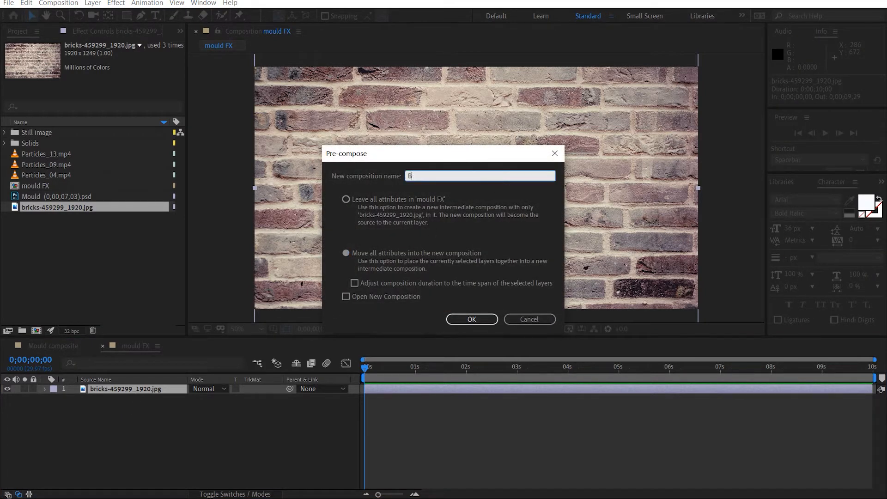
{"action": "type", "text": "G"}
{"action": "key", "text": "Return"}
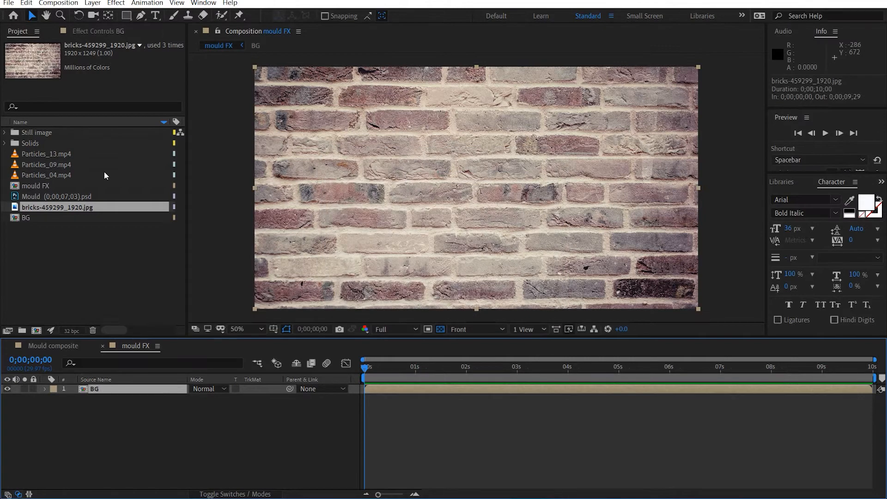
Step: Create a black 1920 x 1080 solid named mould above the BG layer
{"action": "left_click", "coordinate": [92, 17]}
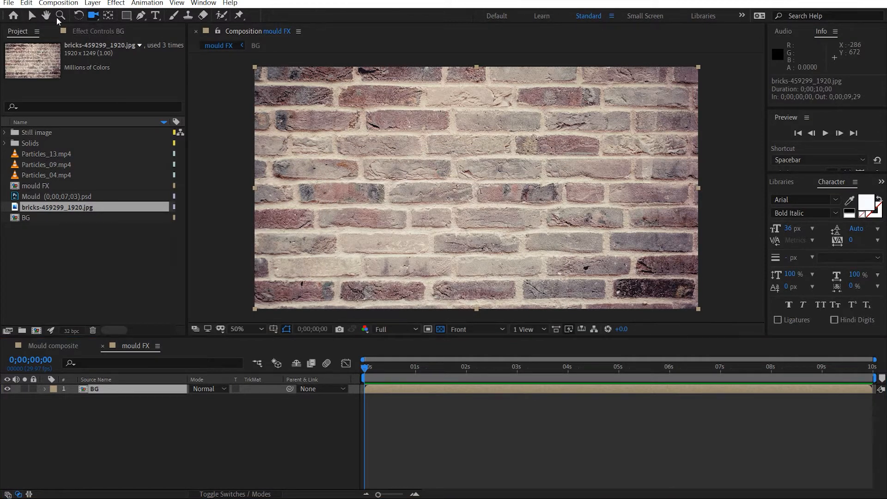
{"action": "left_click", "coordinate": [82, 33]}
{"action": "left_click", "coordinate": [129, 421]}
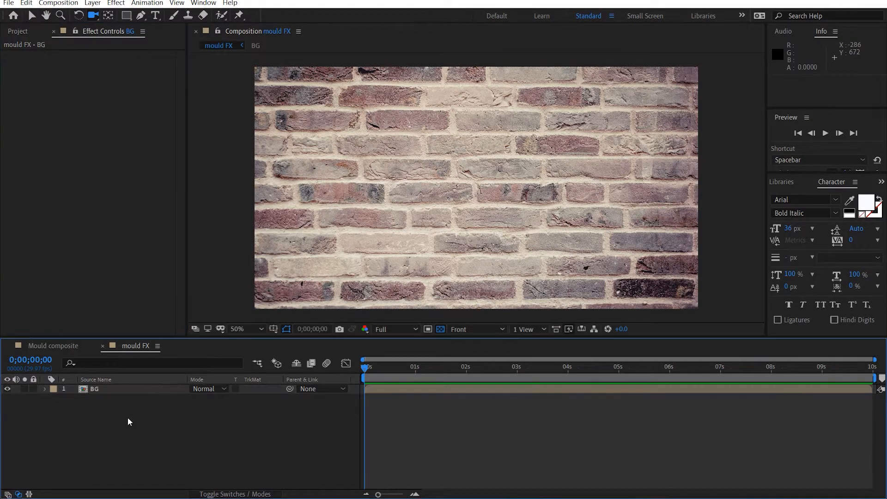
{"action": "key", "text": "ctrl+y"}
{"action": "type", "text": "m"}
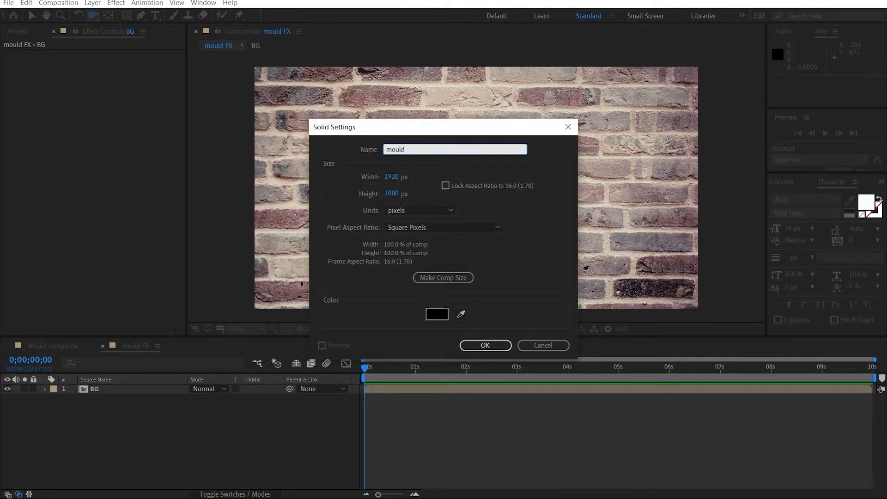
{"action": "type", "text": "ould"}
{"action": "key", "text": "Return"}
{"action": "key", "text": "v"}
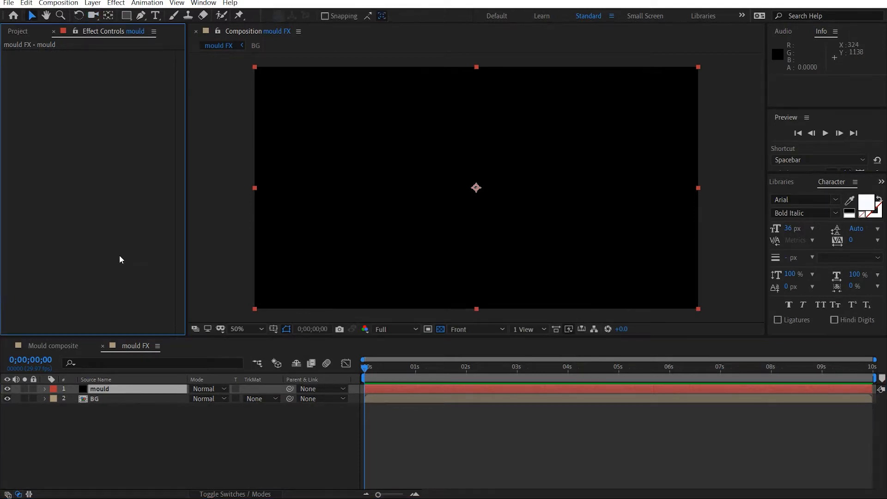
Step: Apply Fractal Noise to the mould solid with fractal type Rocky and contrast 619
{"action": "key", "text": "ctrl+space"}
{"action": "type", "text": "fra"}
{"action": "key", "text": "Return"}
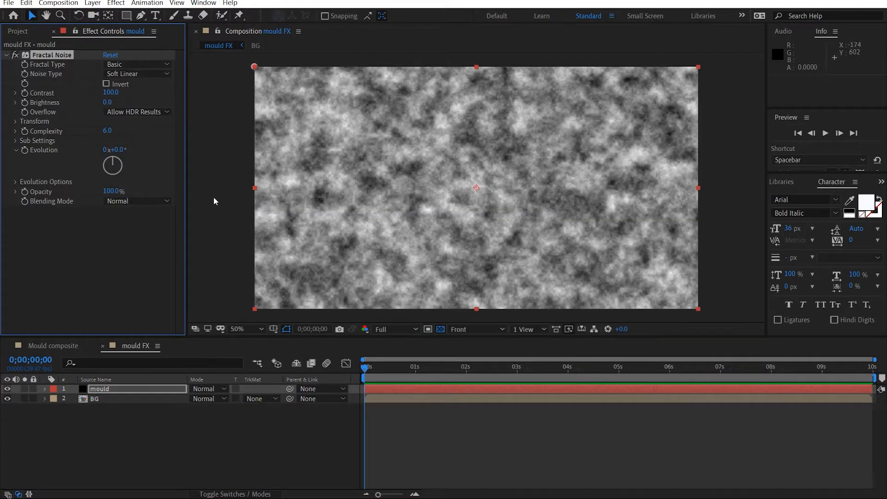
{"action": "left_click", "coordinate": [121, 65]}
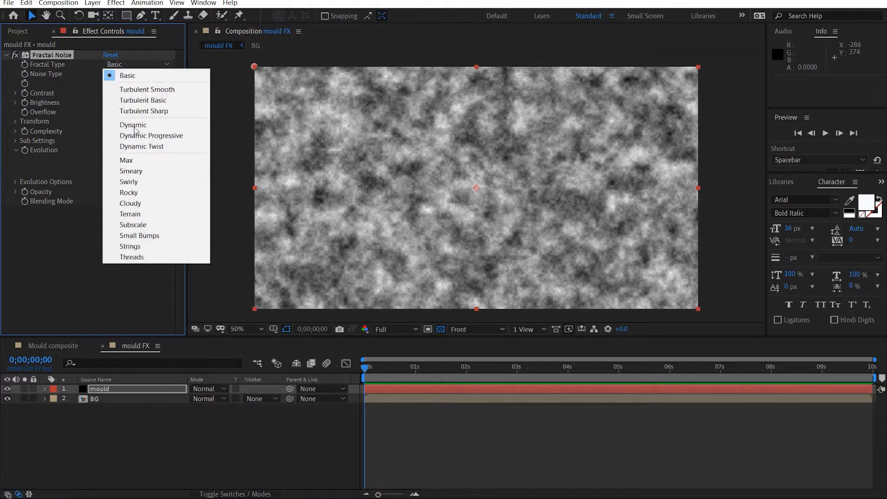
{"action": "left_click", "coordinate": [131, 192]}
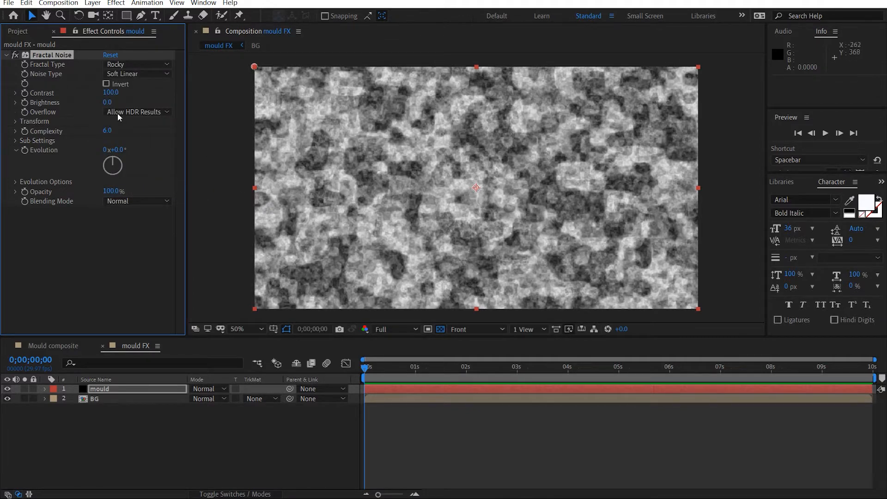
{"action": "left_click_drag", "start_coordinate": [111, 93], "coordinate": [167, 92]}
{"action": "left_click_drag", "start_coordinate": [344, 85], "coordinate": [400, 87]}
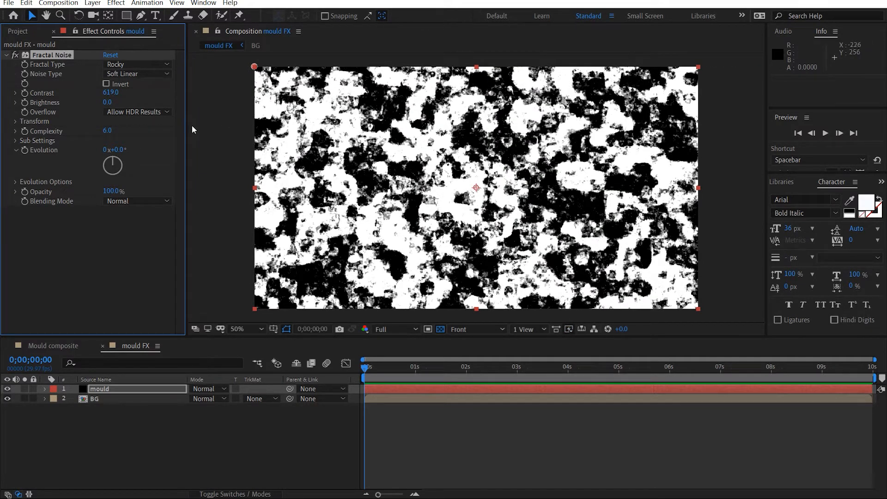
Step: Set the Fractal Noise transform scale to 200
{"action": "left_click", "coordinate": [15, 122]}
{"action": "left_click_drag", "start_coordinate": [111, 150], "coordinate": [162, 153]}
{"action": "left_click", "coordinate": [112, 150]}
{"action": "type", "text": "200"}
{"action": "key", "text": "Return"}
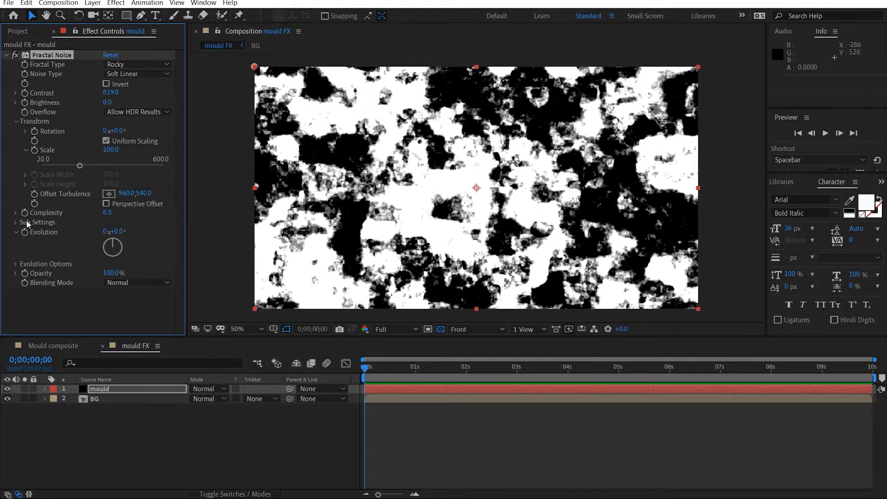
Step: Set the Fractal Noise complexity to 10 and its evolution to 137°
{"action": "left_click", "coordinate": [107, 213]}
{"action": "type", "text": "10"}
{"action": "key", "text": "Return"}
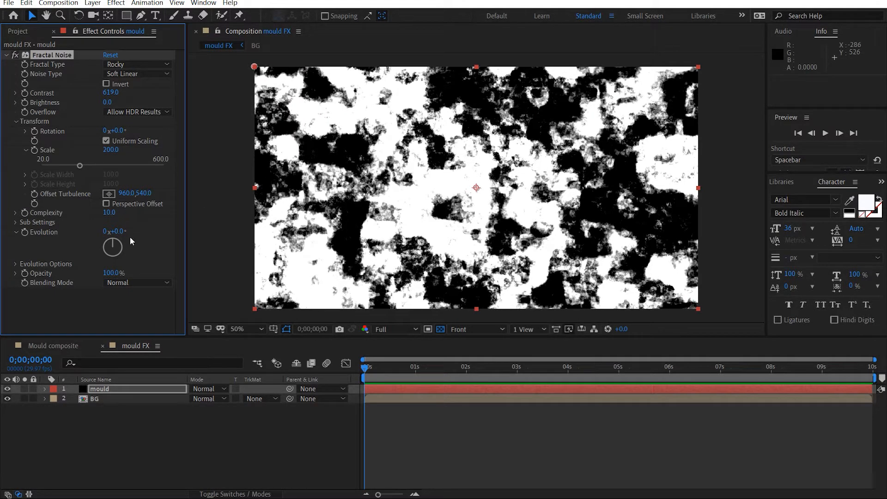
{"action": "left_click_drag", "start_coordinate": [119, 231], "coordinate": [196, 234]}
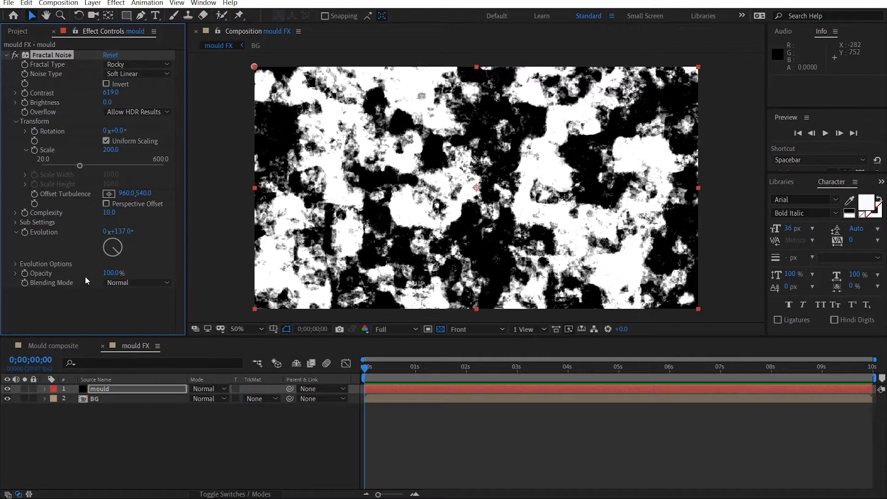
Step: Duplicate the Fractal Noise effect and give the copy a contrast of 140 and the Multiply blending mode
{"action": "key", "text": "ctrl+d"}
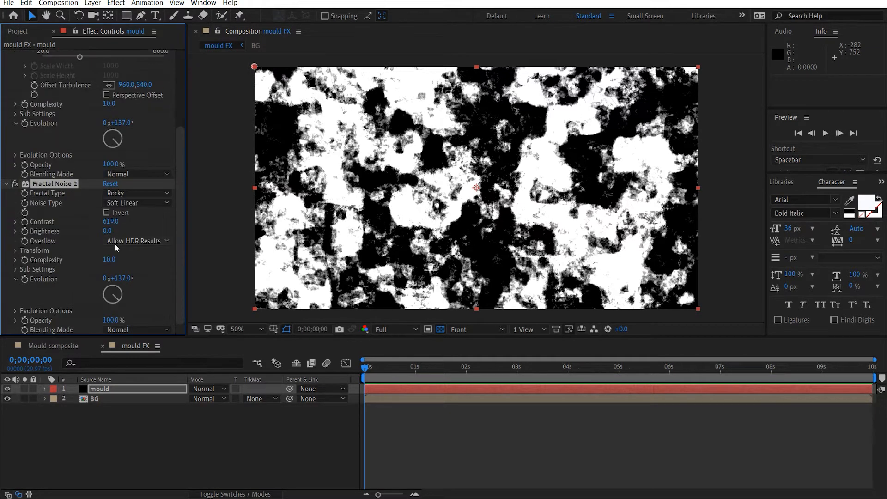
{"action": "left_click", "coordinate": [112, 222]}
{"action": "type", "text": "140"}
{"action": "key", "text": "Return"}
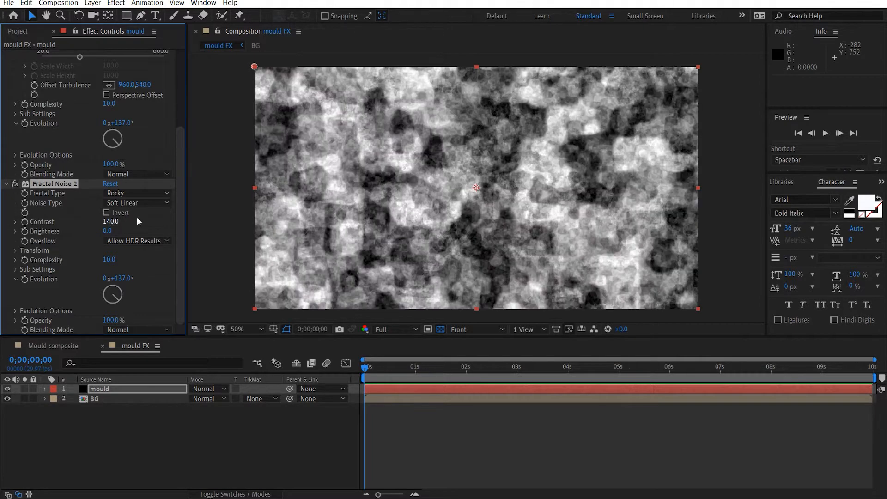
{"action": "left_click", "coordinate": [129, 329]}
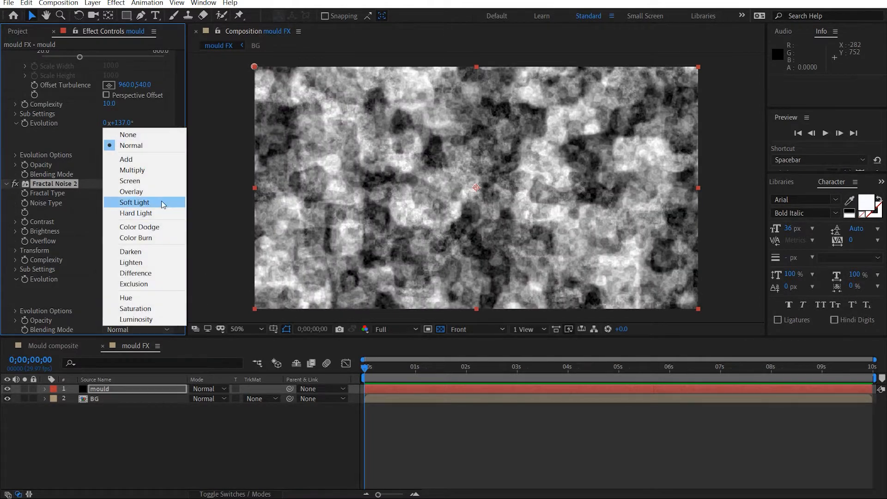
{"action": "left_click", "coordinate": [148, 170]}
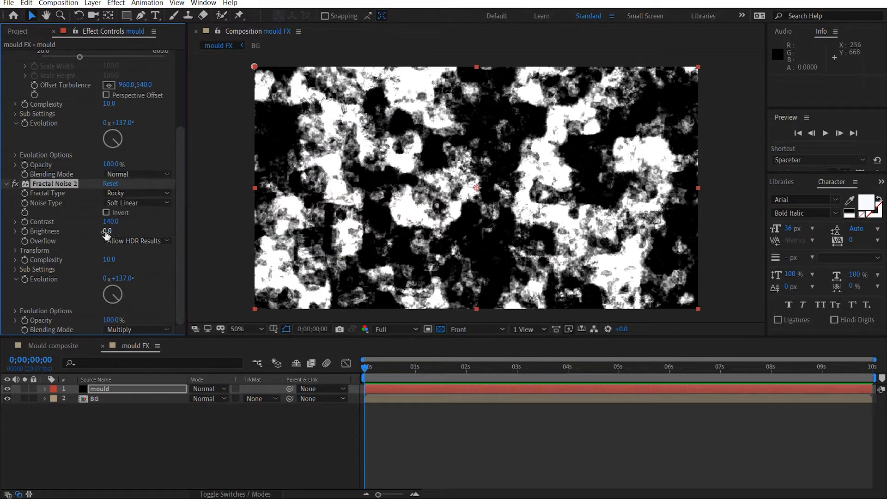
Step: Adjust Fractal Noise 2 to evolution 323°, brightness -14 and contrast 154
{"action": "key", "text": "/"}
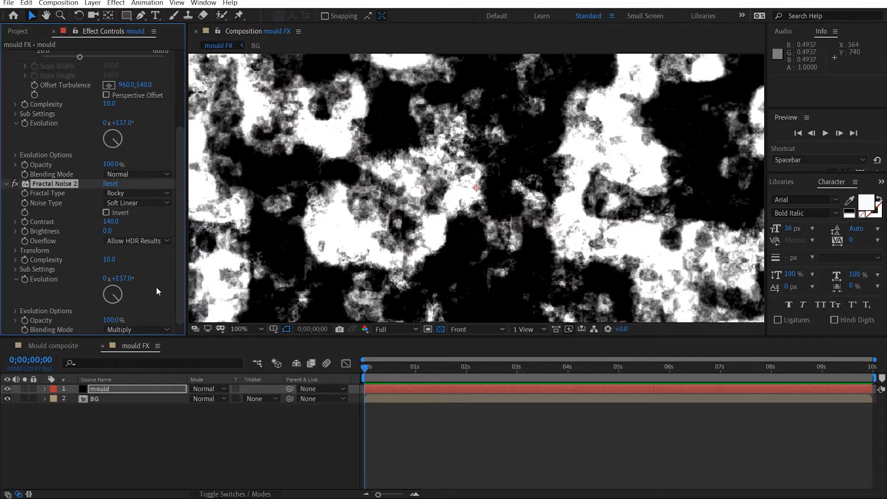
{"action": "left_click_drag", "start_coordinate": [116, 284], "coordinate": [420, 171]}
{"action": "left_click_drag", "start_coordinate": [121, 279], "coordinate": [150, 278]}
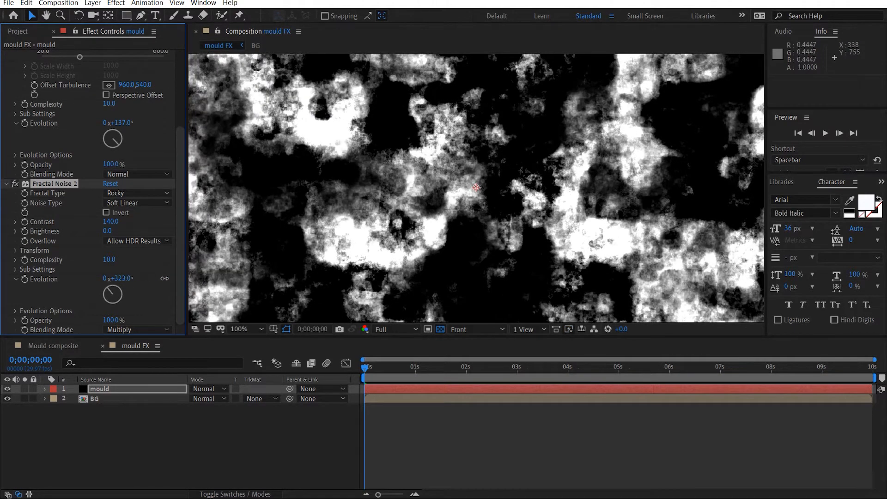
{"action": "left_click_drag", "start_coordinate": [108, 230], "coordinate": [119, 220]}
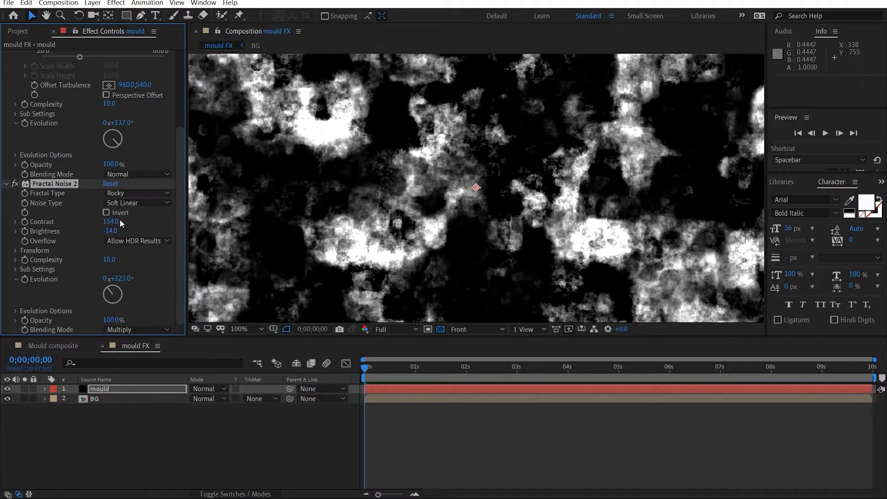
Step: Set the first Fractal Noise effect's brightness to -2 and its contrast to 852
{"action": "scroll", "coordinate": [106, 217], "scroll_direction": "up", "scroll_amount": 5}
{"action": "left_click_drag", "start_coordinate": [110, 102], "coordinate": [234, 92]}
{"action": "scroll", "coordinate": [380, 173], "scroll_direction": "down", "scroll_amount": 1}
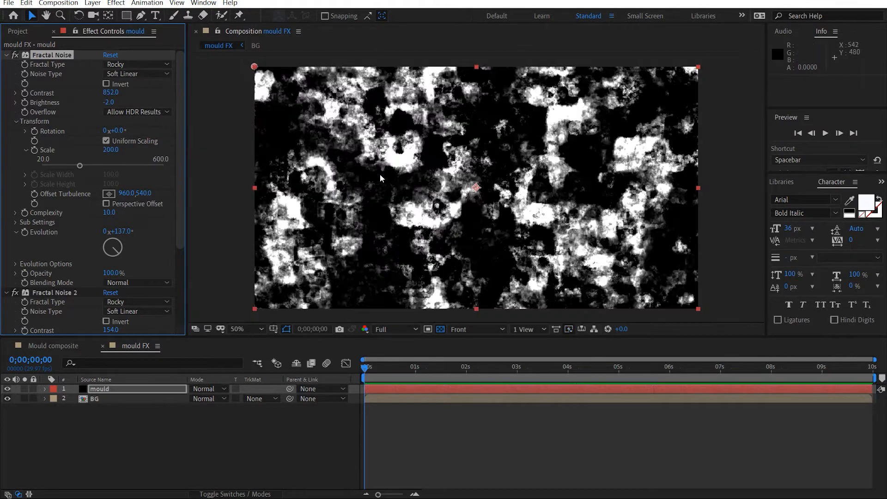
Step: Pre-compose the mould solid as Mould texture, moving all attributes into the new composition
{"action": "left_click", "coordinate": [703, 202]}
{"action": "left_click", "coordinate": [123, 389]}
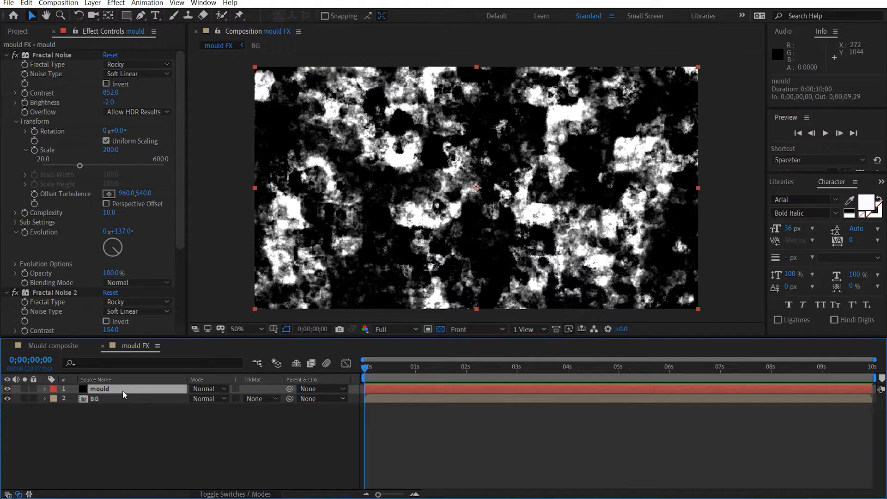
{"action": "key", "text": "ctrl+shift+c"}
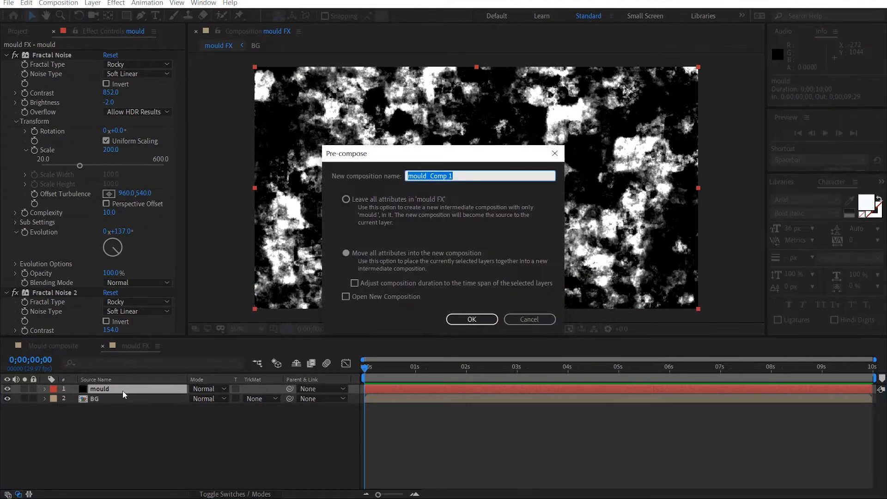
{"action": "type", "text": "Mould texture"}
{"action": "key", "text": "Return"}
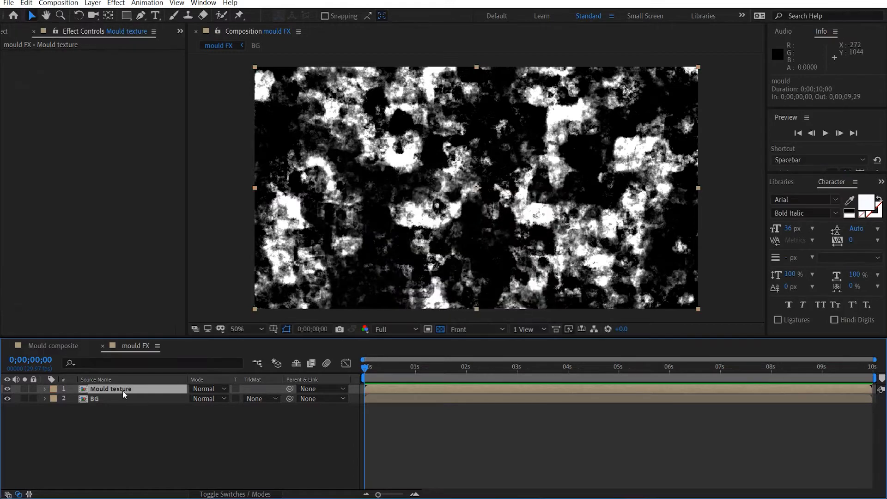
Step: Add bricks-459299_1920.jpg again as a new layer above Mould texture
{"action": "left_click", "coordinate": [109, 415]}
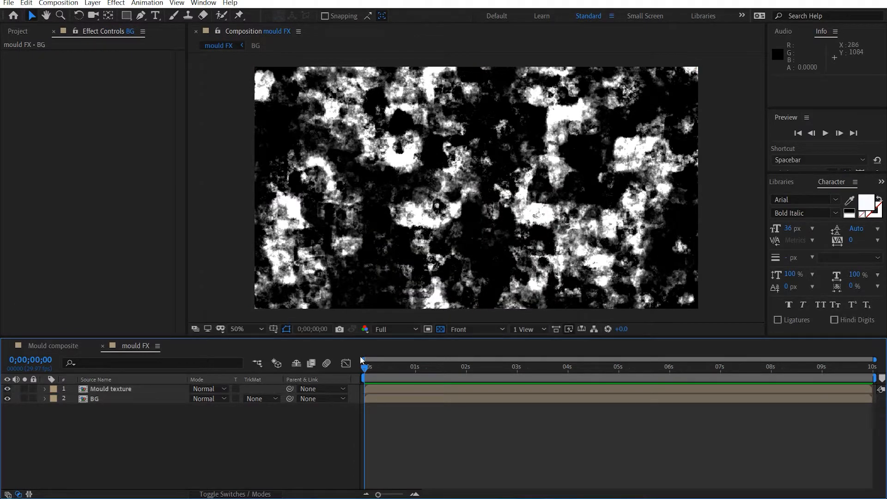
{"action": "left_click", "coordinate": [23, 31]}
{"action": "left_click_drag", "start_coordinate": [39, 223], "coordinate": [123, 386]}
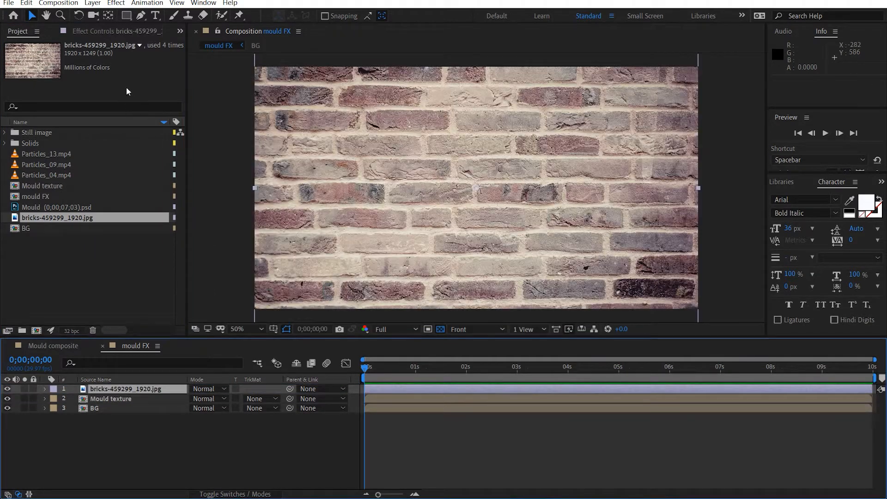
Step: Apply the Tint effect to the top bricks-459299_1920.jpg layer
{"action": "left_click", "coordinate": [120, 31]}
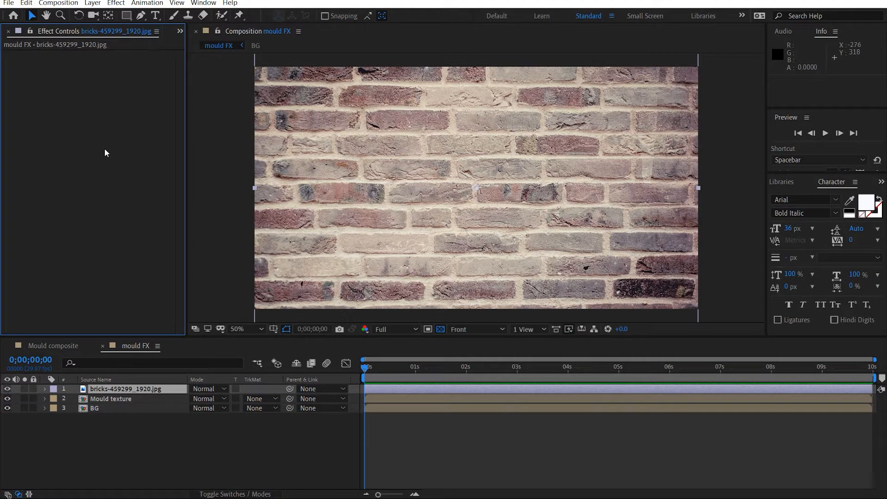
{"action": "key", "text": "ctrl+space"}
{"action": "key", "text": "2"}
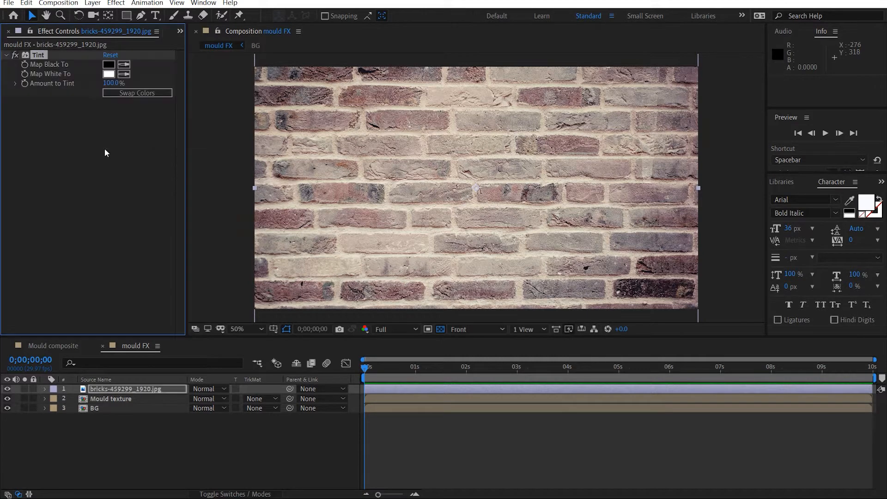
Step: Apply the Extract effect to the top bricks-459299_1920.jpg layer and widen the effect settings area
{"action": "key", "text": "ctrl+space"}
{"action": "type", "text": "ex"}
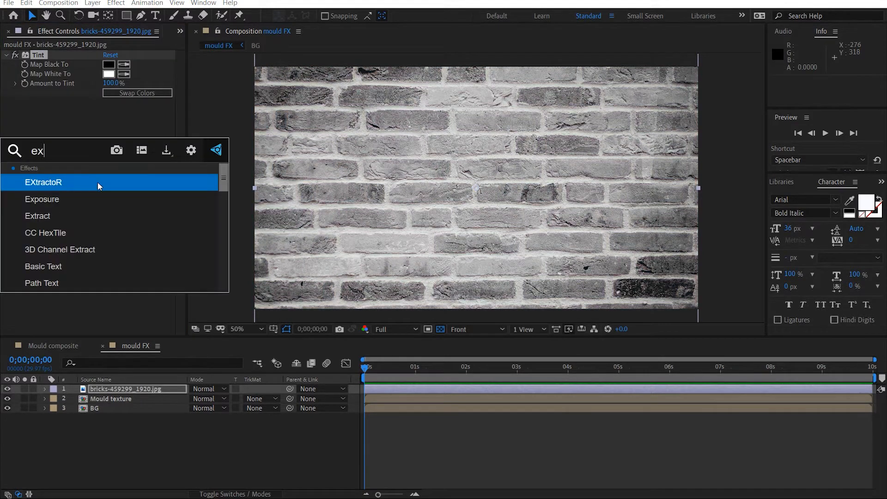
{"action": "type", "text": "tra"}
{"action": "left_click", "coordinate": [94, 197]}
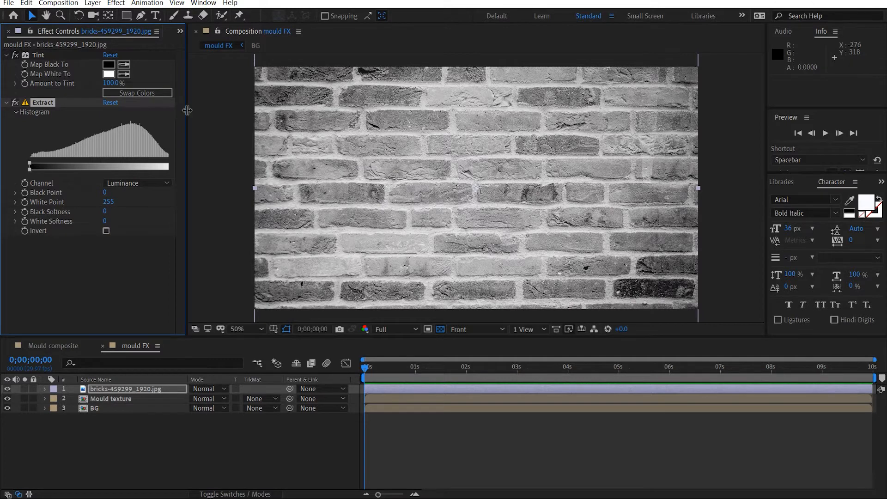
{"action": "left_click_drag", "start_coordinate": [185, 109], "coordinate": [251, 114]}
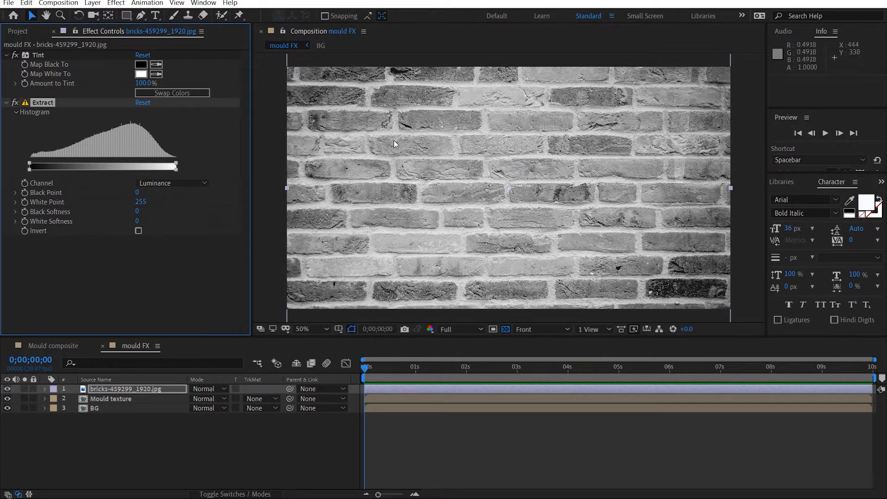
Step: Set the Extract effect's white point to 119 and its white softness to 74
{"action": "key", "text": "period"}
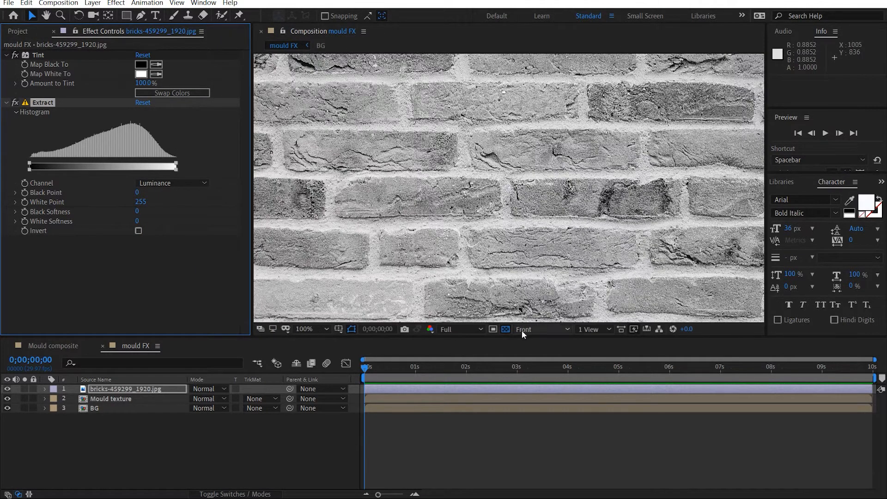
{"action": "left_click_drag", "start_coordinate": [178, 165], "coordinate": [130, 165]}
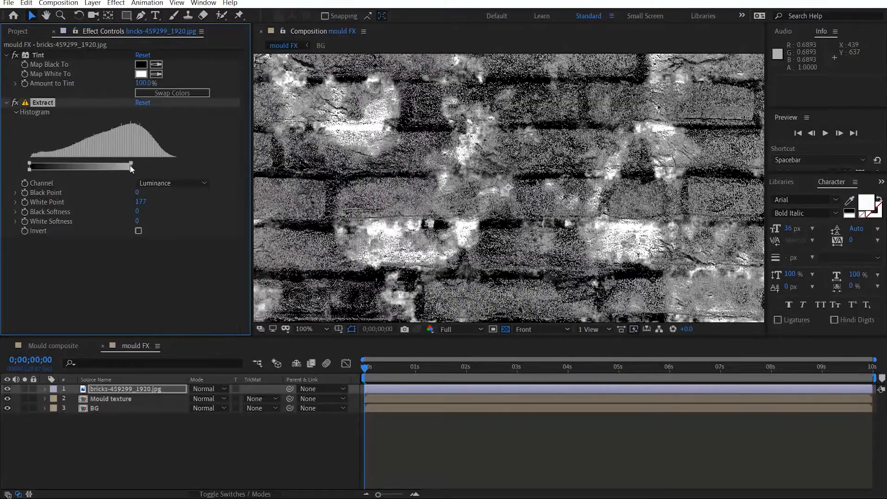
{"action": "left_click_drag", "start_coordinate": [131, 171], "coordinate": [181, 172]}
{"action": "left_click_drag", "start_coordinate": [124, 163], "coordinate": [95, 160]}
{"action": "scroll", "coordinate": [403, 179], "scroll_direction": "down", "scroll_amount": 2}
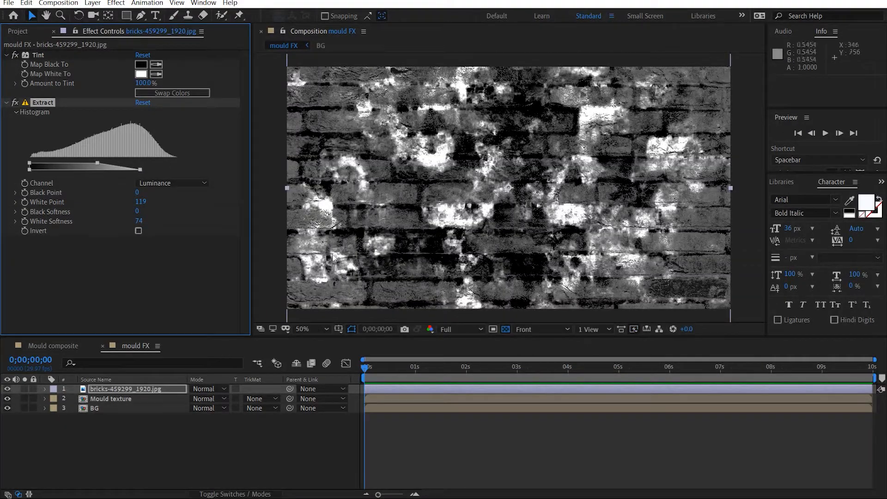
Step: Hide the Mould texture and BG layers and show the transparency grid behind the extracted bricks
{"action": "left_click", "coordinate": [7, 398]}
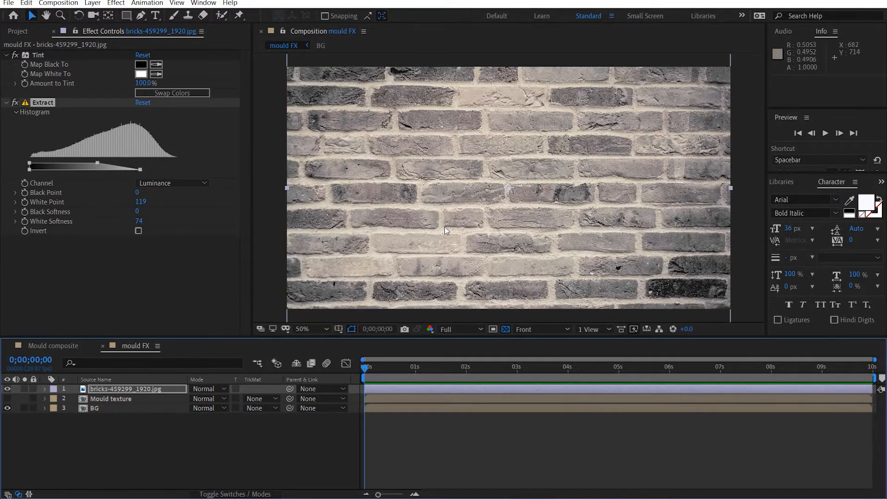
{"action": "scroll", "coordinate": [445, 227], "scroll_direction": "up", "scroll_amount": 4}
{"action": "left_click", "coordinate": [502, 330]}
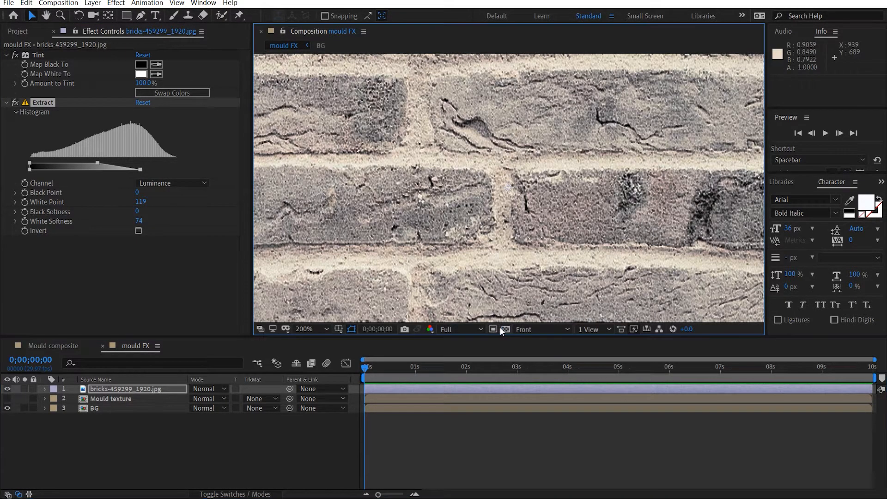
{"action": "left_click", "coordinate": [8, 408]}
{"action": "scroll", "coordinate": [526, 224], "scroll_direction": "down", "scroll_amount": 4}
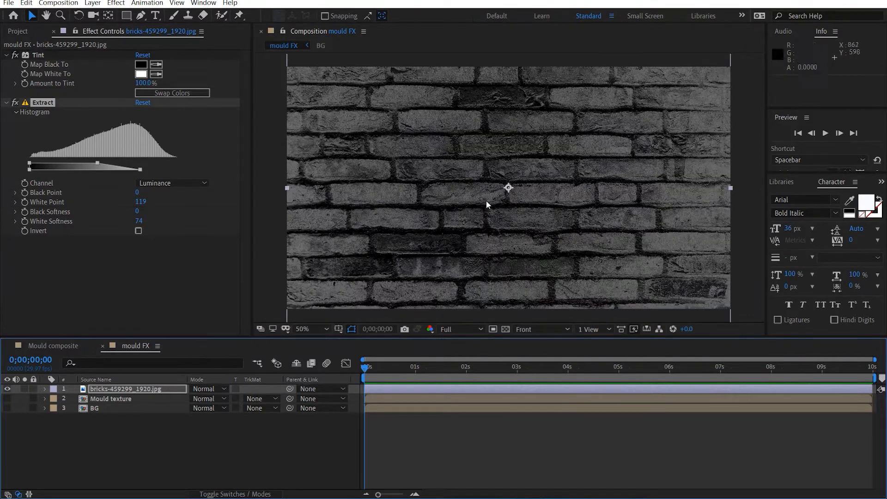
{"action": "left_click", "coordinate": [503, 329]}
Step: Set the Extract effect's white softness to 129 and white point to 131, and collapse its settings
{"action": "left_click_drag", "start_coordinate": [404, 217], "coordinate": [453, 214]}
{"action": "left_click_drag", "start_coordinate": [594, 100], "coordinate": [511, 120]}
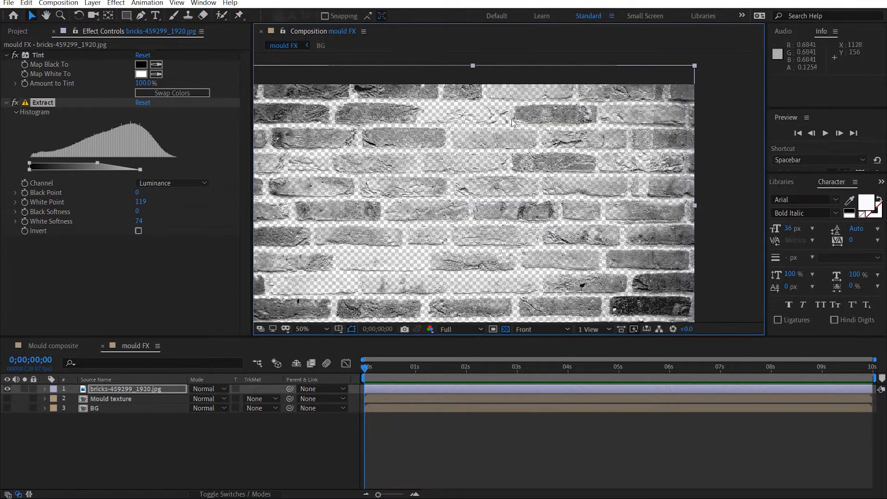
{"action": "left_click_drag", "start_coordinate": [637, 287], "coordinate": [577, 269]}
{"action": "scroll", "coordinate": [577, 268], "scroll_direction": "up", "scroll_amount": 2}
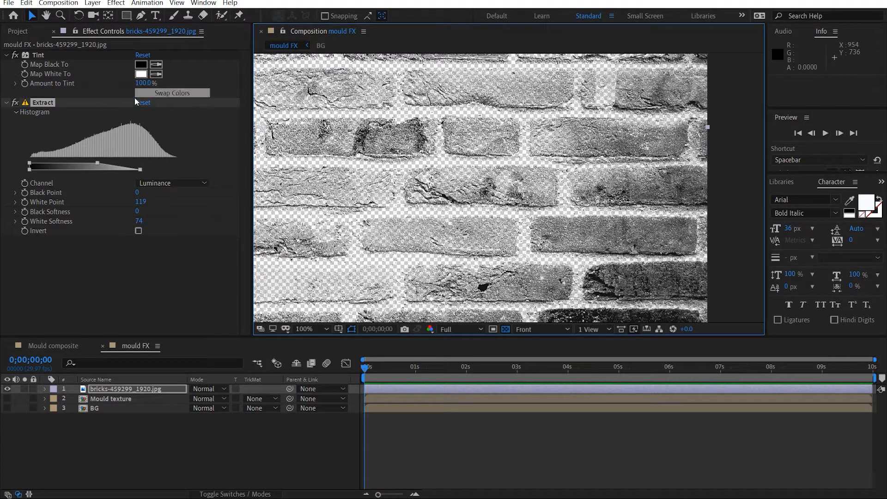
{"action": "left_click_drag", "start_coordinate": [139, 169], "coordinate": [171, 170]}
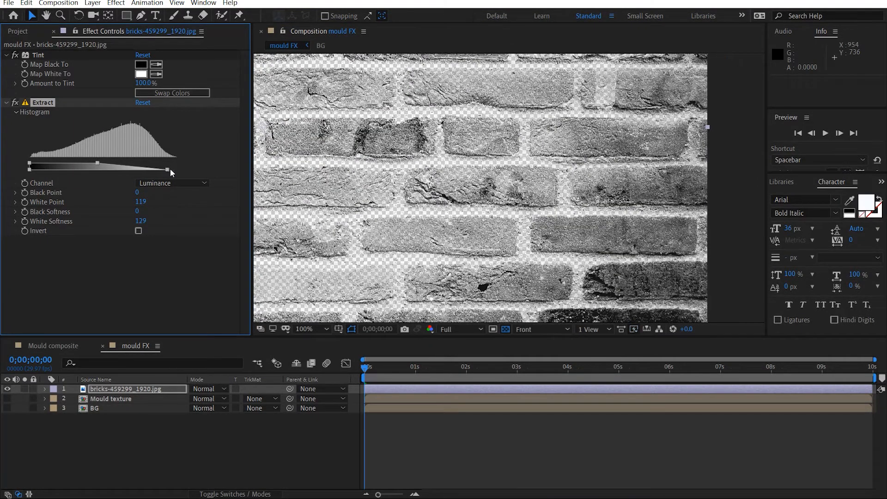
{"action": "left_click_drag", "start_coordinate": [95, 161], "coordinate": [104, 162]}
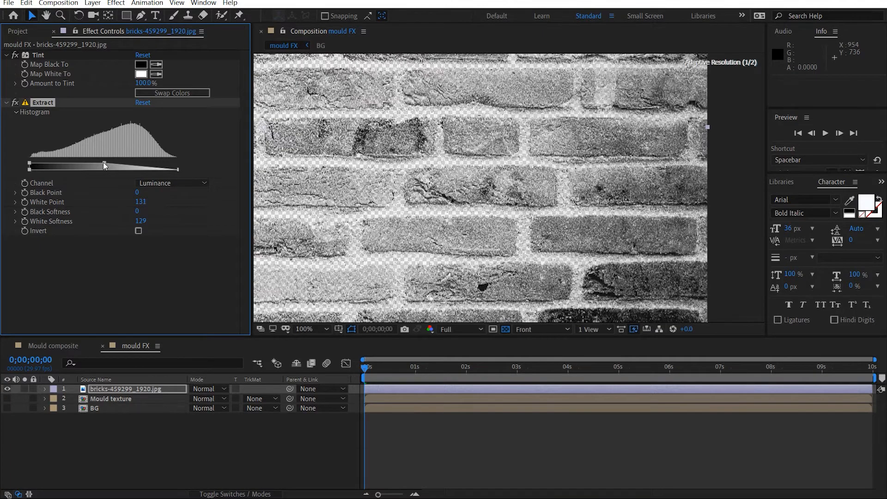
{"action": "left_click", "coordinate": [6, 103]}
Step: Apply the Curves effect to the top bricks layer and lower the RGB curve's shadows, keeping its highlights near the diagonal
{"action": "left_click", "coordinate": [119, 213]}
{"action": "key", "text": "ctrl+space"}
{"action": "type", "text": "curves"}
{"action": "key", "text": "Return"}
{"action": "left_click_drag", "start_coordinate": [85, 237], "coordinate": [71, 268]}
{"action": "left_click_drag", "start_coordinate": [118, 218], "coordinate": [121, 205]}
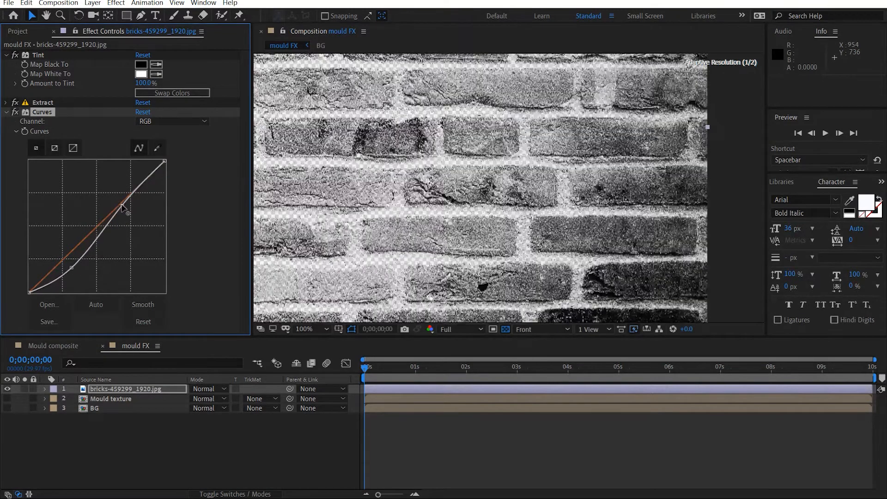
Step: Bend the Alpha channel's curve upward in the Curves effect to make the extracted bricks more opaque
{"action": "left_click", "coordinate": [171, 121]}
{"action": "left_click", "coordinate": [161, 176]}
{"action": "left_click_drag", "start_coordinate": [87, 235], "coordinate": [108, 194]}
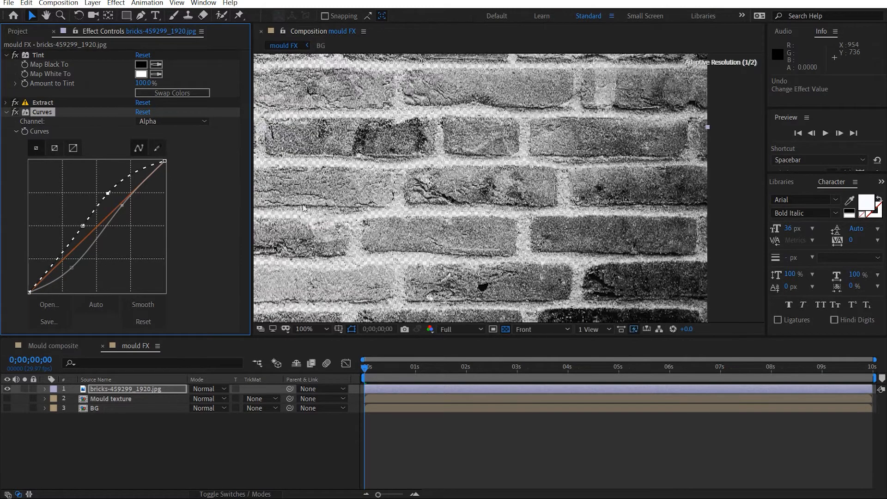
{"action": "scroll", "coordinate": [402, 202], "scroll_direction": "down", "scroll_amount": 1}
{"action": "left_click_drag", "start_coordinate": [402, 203], "coordinate": [507, 230]}
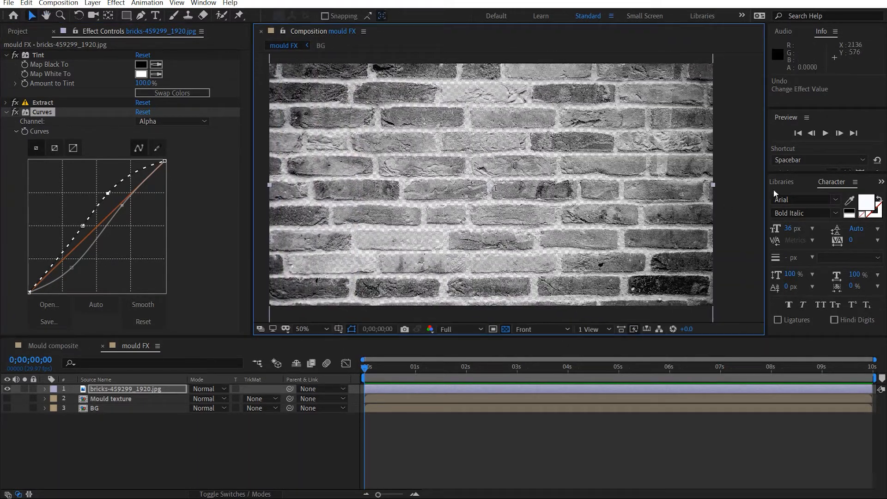
{"action": "left_click", "coordinate": [753, 191]}
Step: Pre-compose the top bricks-459299_1920.jpg layer as alpha, moving all attributes into the new composition
{"action": "left_click", "coordinate": [119, 389]}
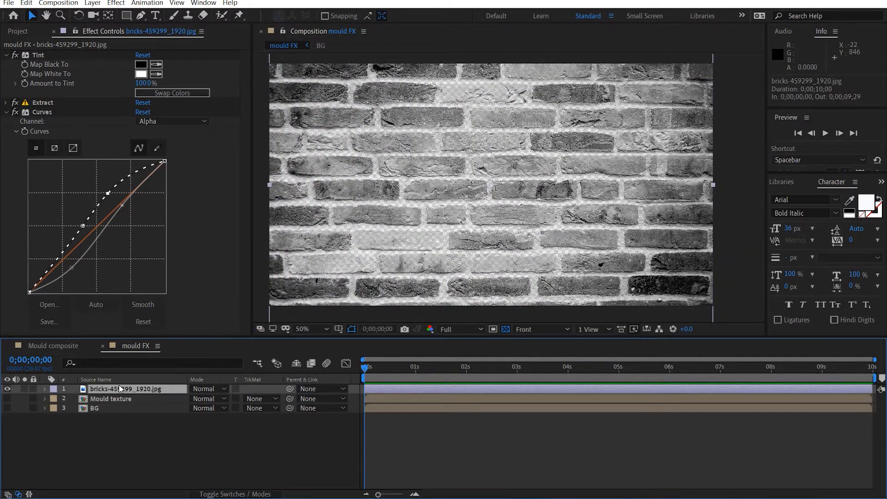
{"action": "key", "text": "ctrl+shift+c"}
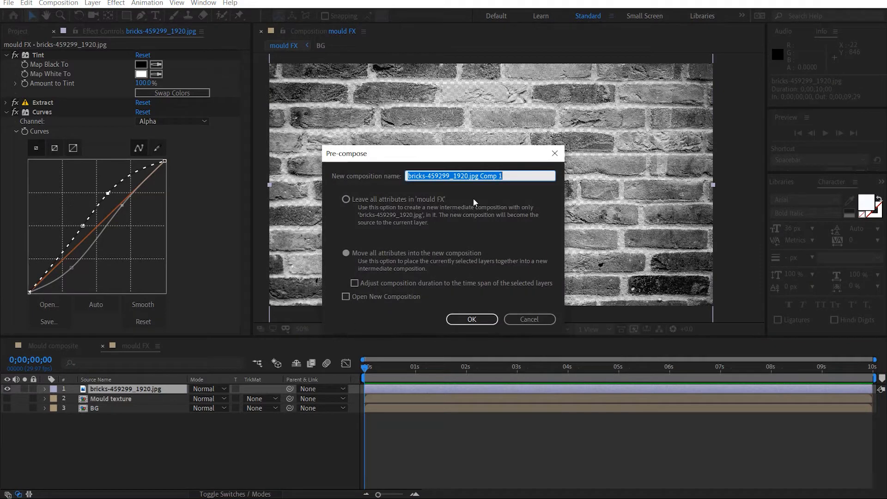
{"action": "type", "text": "alpha"}
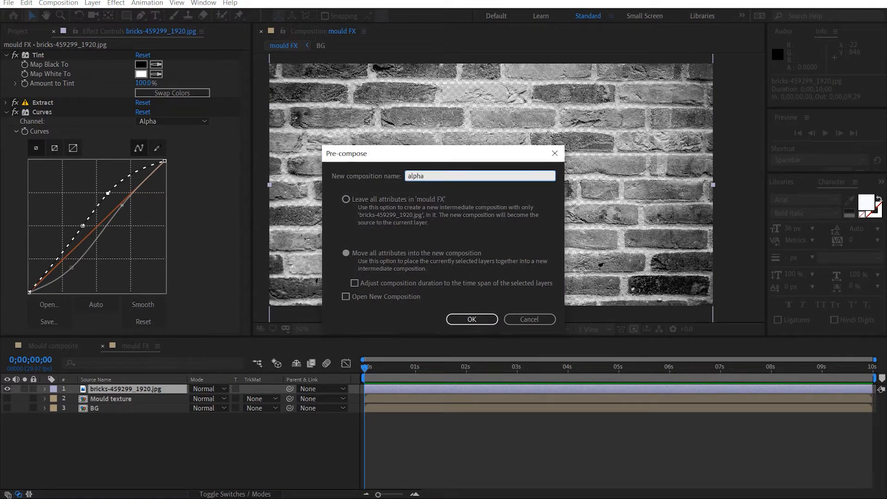
{"action": "key", "text": "Return"}
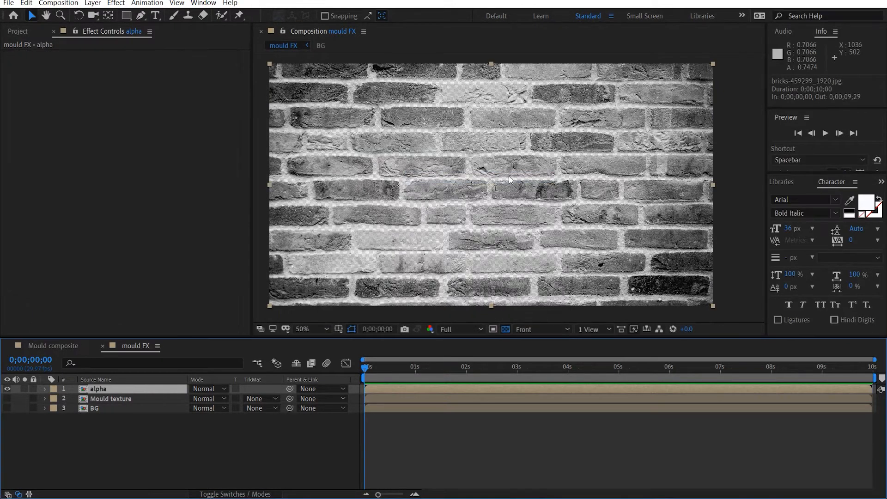
Step: Show the BG layer instead of alpha and place a duplicate of BG at the top of the layer stack
{"action": "left_click", "coordinate": [7, 389]}
{"action": "left_click", "coordinate": [7, 408]}
{"action": "left_click", "coordinate": [114, 412]}
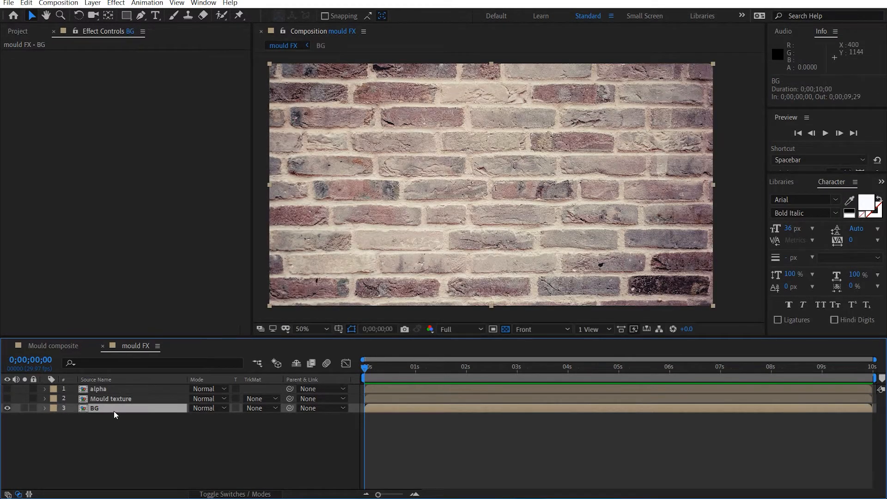
{"action": "key", "text": "ctrl+d"}
{"action": "key", "text": "ctrl+f"}
{"action": "left_click", "coordinate": [119, 446]}
{"action": "left_click", "coordinate": [114, 416]}
{"action": "left_click_drag", "start_coordinate": [107, 410], "coordinate": [116, 387]}
Step: Rename the topmost BG copy as Mould FX
{"action": "key", "text": "Return"}
{"action": "type", "text": "MOu"}
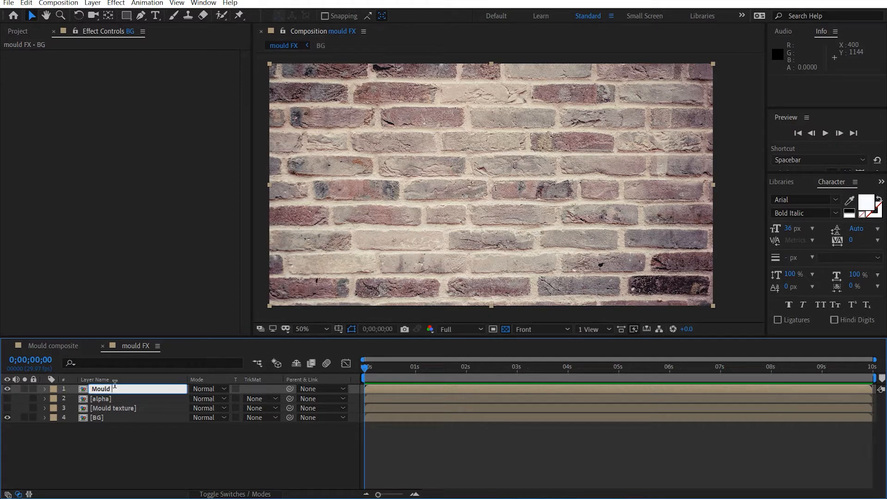
{"action": "type", "text": "ld FX"}
{"action": "left_click", "coordinate": [141, 433]}
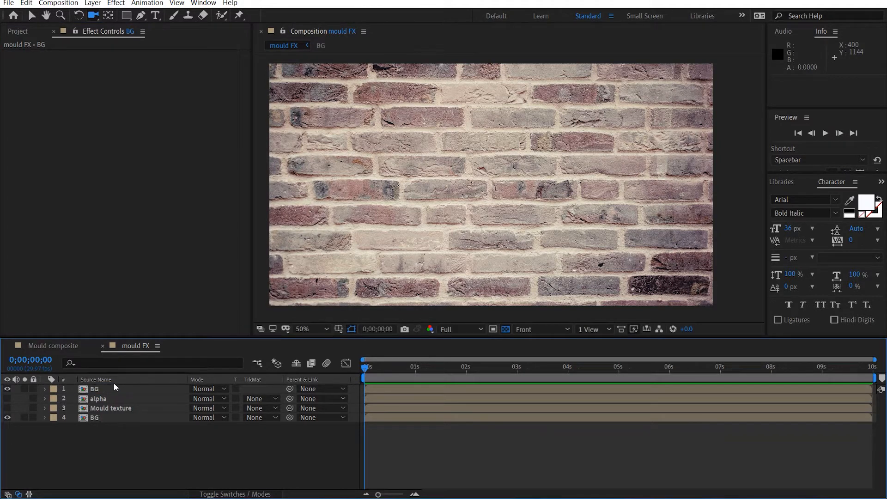
Step: Apply the CC Glass effect to the Mould FX layer
{"action": "left_click", "coordinate": [114, 386]}
{"action": "key", "text": "ctrl+space"}
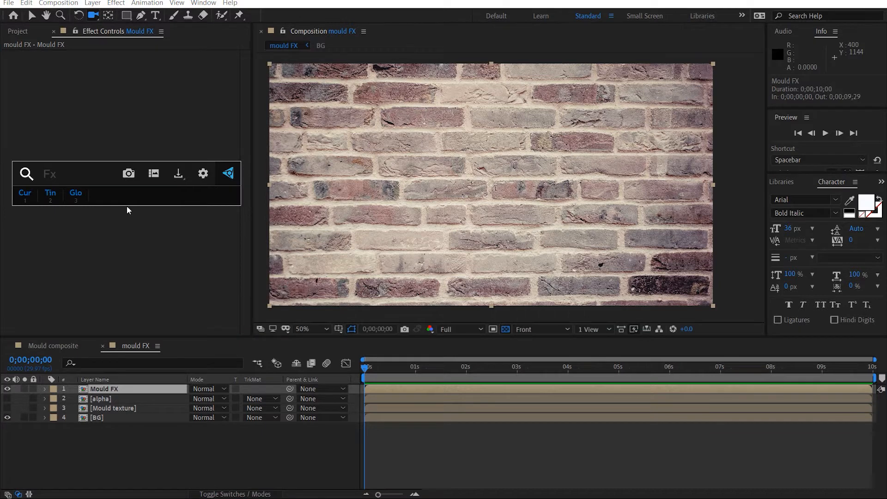
{"action": "type", "text": "cc gla"}
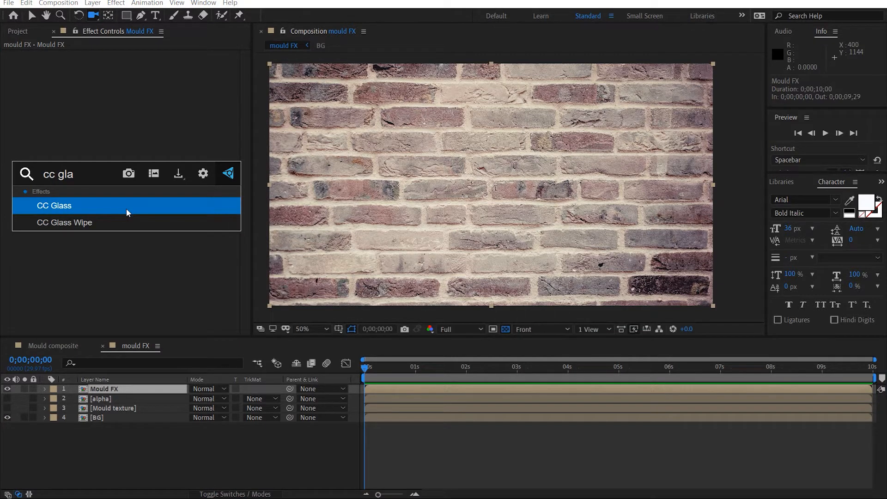
{"action": "key", "text": "Return"}
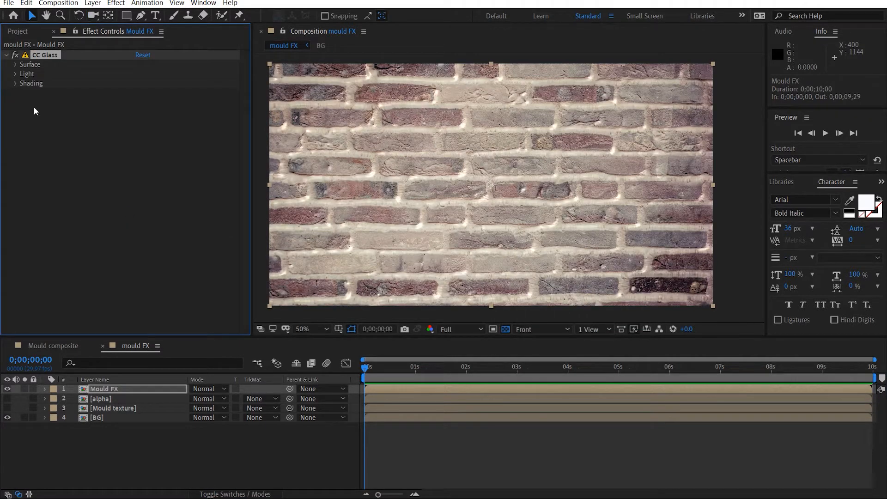
Step: Use the Mould texture layer as the bump map of the CC Glass effect
{"action": "left_click", "coordinate": [15, 65]}
{"action": "left_click", "coordinate": [160, 74]}
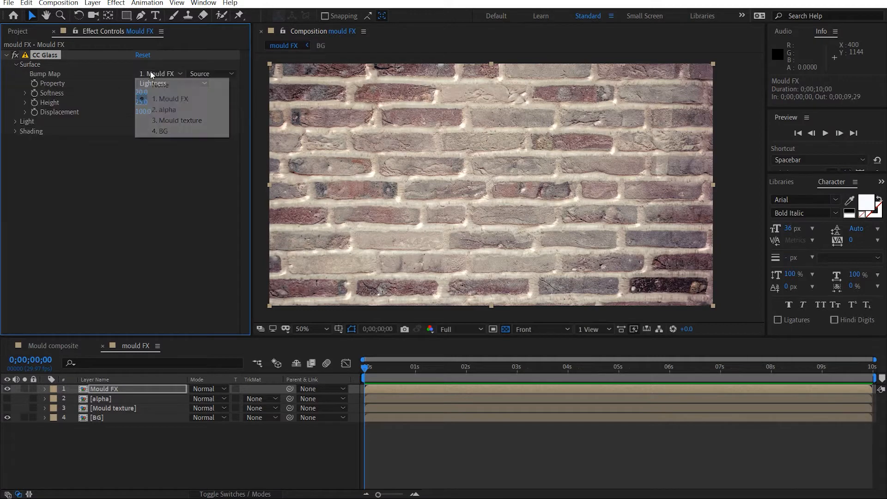
{"action": "left_click", "coordinate": [194, 121]}
Step: Set the CC Glass surface softness to 0, height to 10 and displacement to 0
{"action": "scroll", "coordinate": [333, 143], "scroll_direction": "up", "scroll_amount": 1}
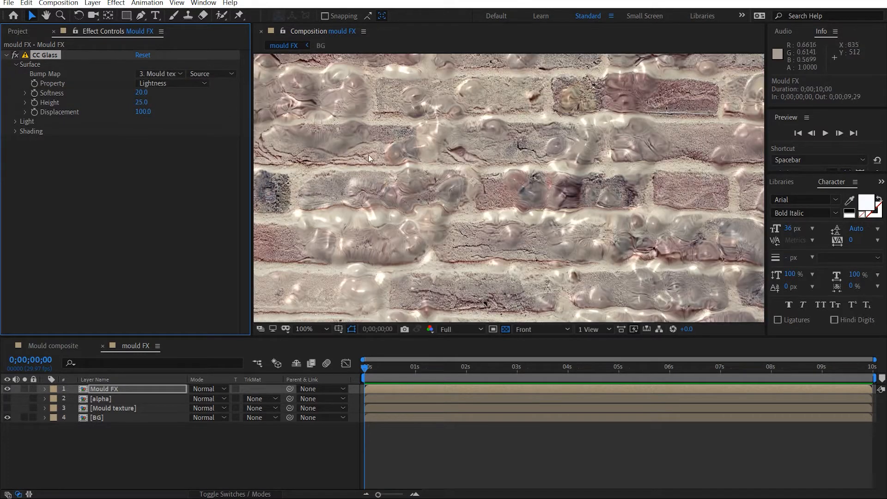
{"action": "left_click", "coordinate": [141, 93]}
{"action": "type", "text": "0"}
{"action": "key", "text": "Tab"}
{"action": "key", "text": "Tab"}
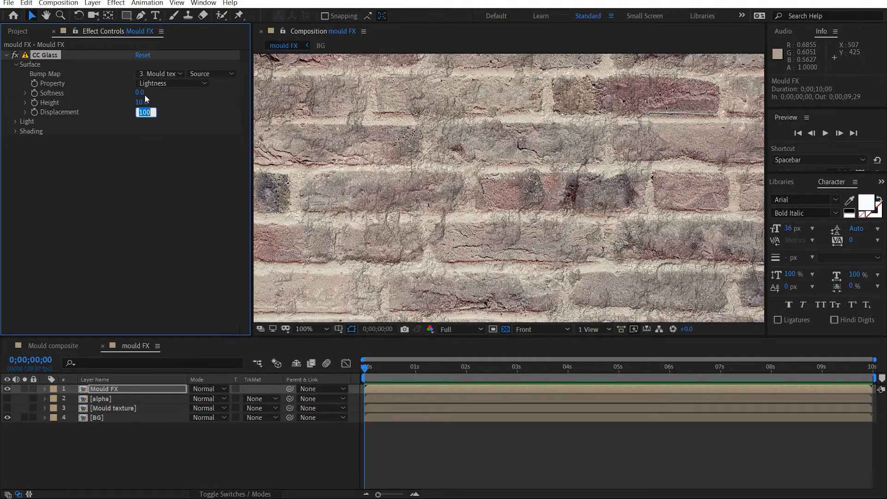
{"action": "key", "text": "Return"}
Step: Set the CC Glass light intensity to 90 and collapse the effect's settings
{"action": "scroll", "coordinate": [550, 192], "scroll_direction": "down", "scroll_amount": 1}
{"action": "left_click_drag", "start_coordinate": [552, 192], "coordinate": [526, 200]}
{"action": "scroll", "coordinate": [526, 200], "scroll_direction": "up", "scroll_amount": 2}
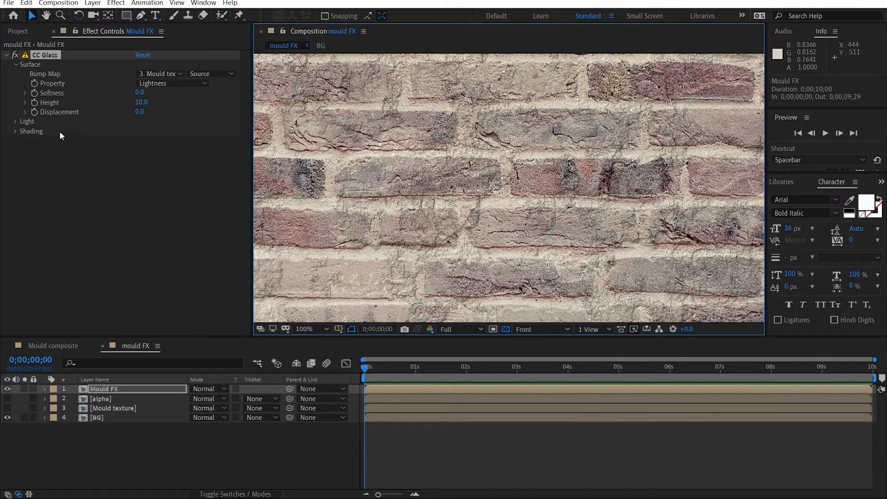
{"action": "left_click", "coordinate": [16, 122]}
{"action": "left_click", "coordinate": [144, 140]}
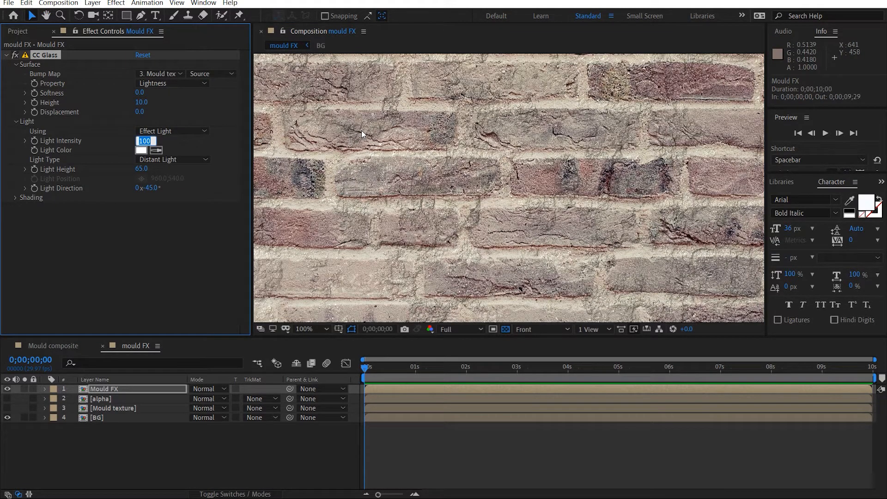
{"action": "type", "text": "90"}
{"action": "key", "text": "Return"}
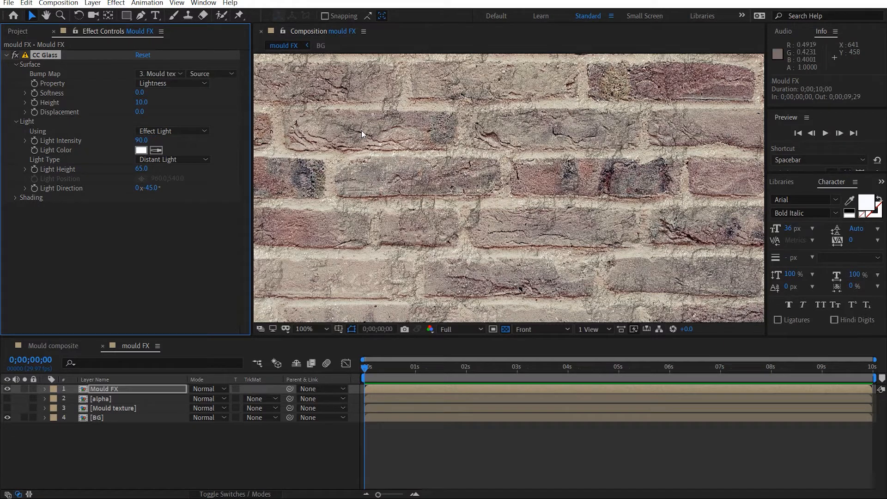
{"action": "left_click", "coordinate": [179, 245]}
{"action": "left_click", "coordinate": [5, 56]}
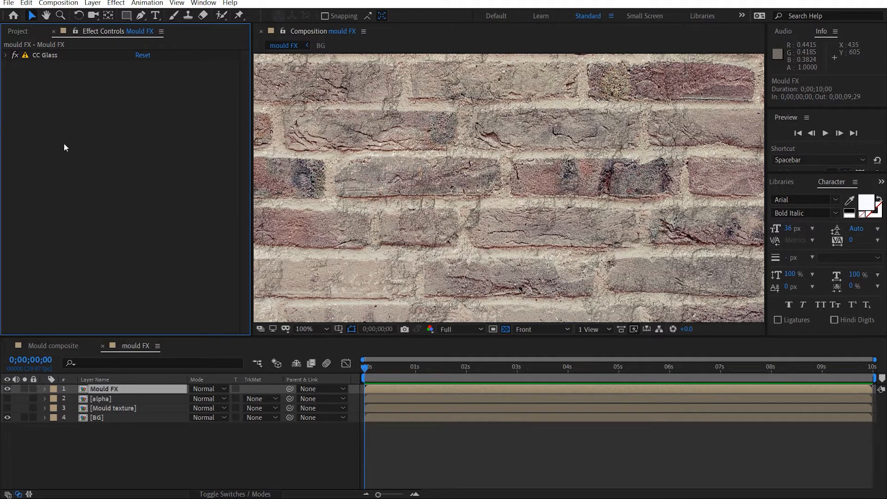
Step: Apply Set Matte to the Mould FX layer, take the matte from the alpha layer and solo Mould FX
{"action": "key", "text": "ctrl+space"}
{"action": "type", "text": "set"}
{"action": "left_click", "coordinate": [64, 143]}
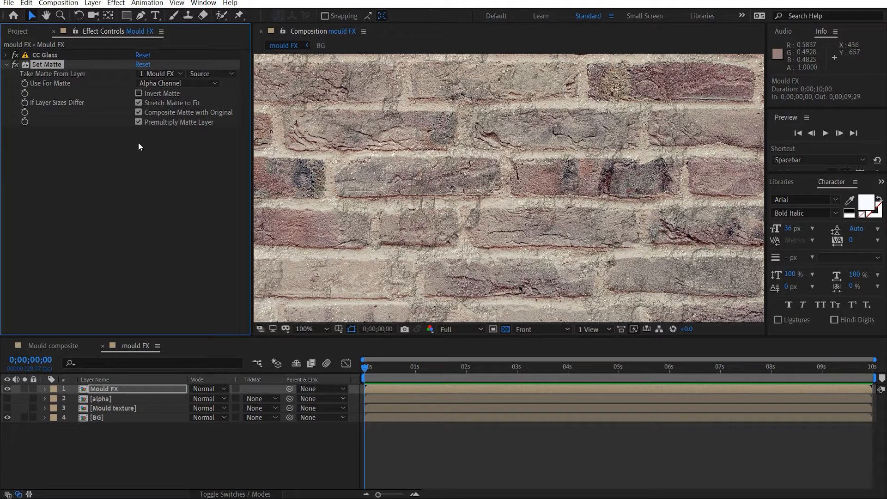
{"action": "left_click", "coordinate": [157, 74]}
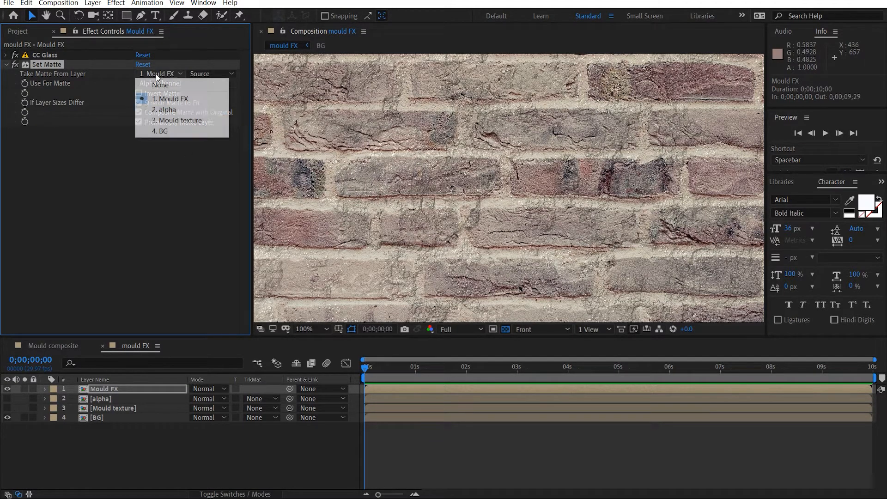
{"action": "left_click", "coordinate": [201, 111]}
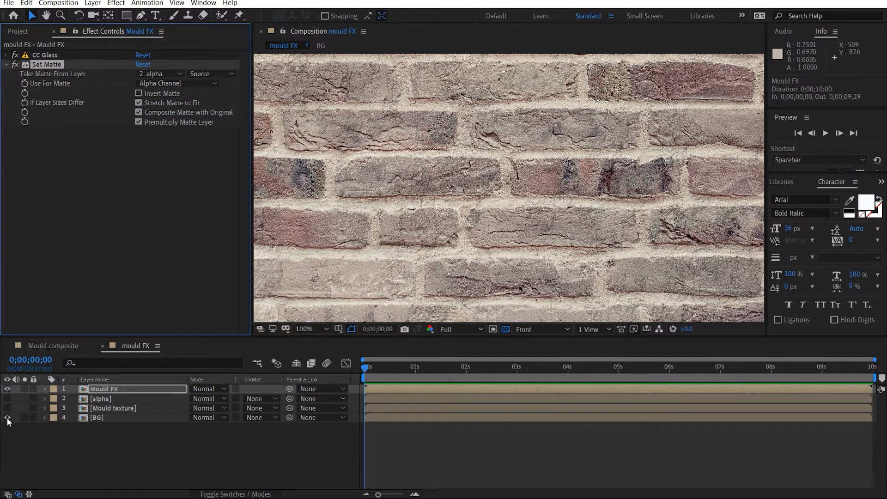
{"action": "left_click", "coordinate": [24, 389]}
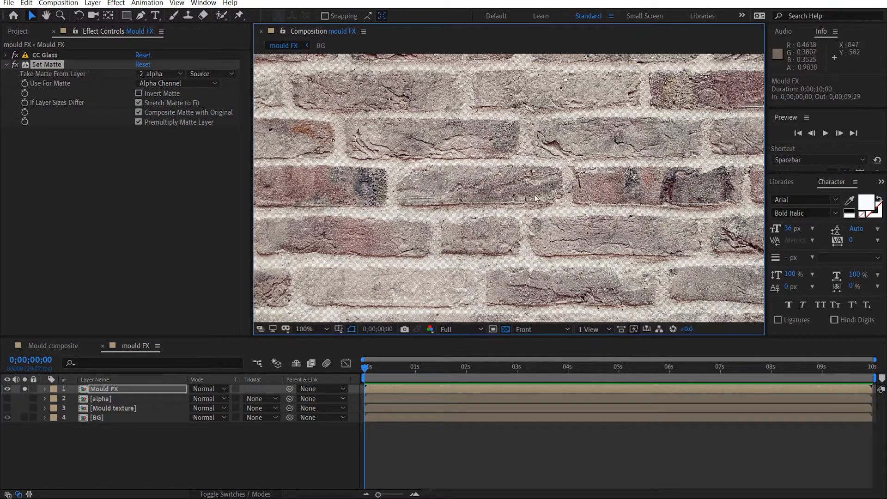
{"action": "left_click", "coordinate": [40, 181]}
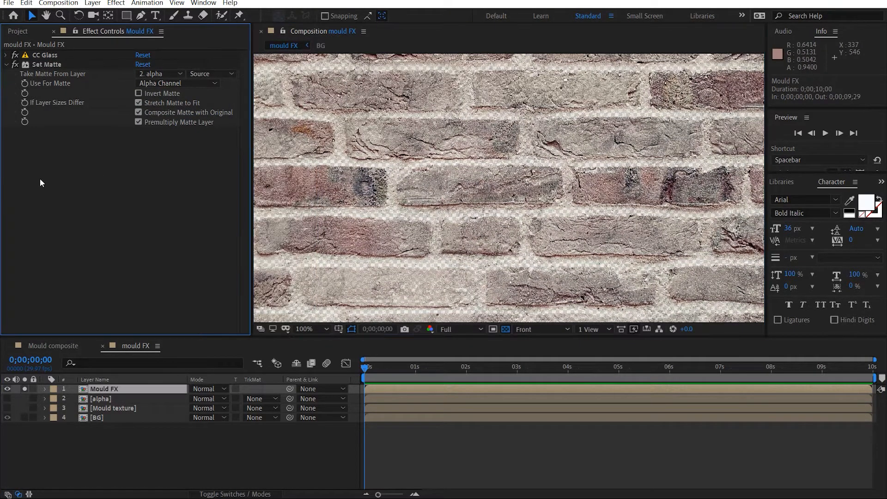
Step: Duplicate the Set Matte effect and make the copy use Luminance as its matte
{"action": "left_click", "coordinate": [7, 65]}
{"action": "left_click", "coordinate": [58, 63]}
{"action": "key", "text": "ctrl+d"}
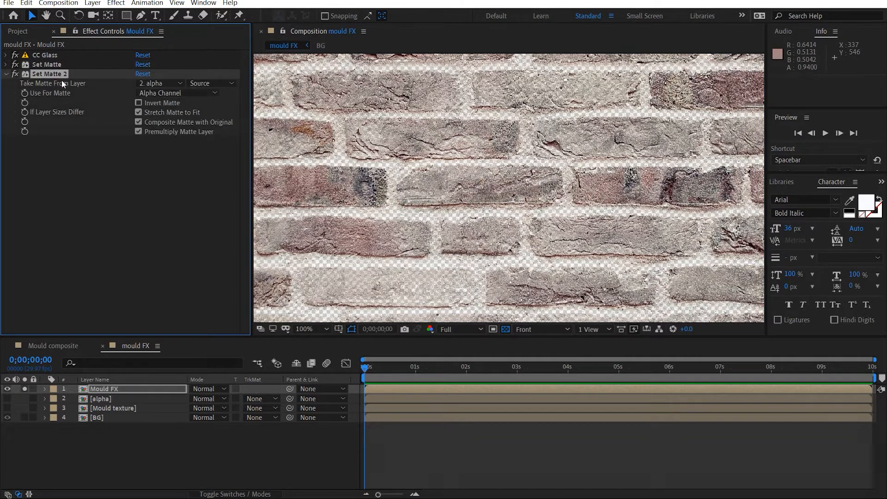
{"action": "left_click", "coordinate": [158, 93]}
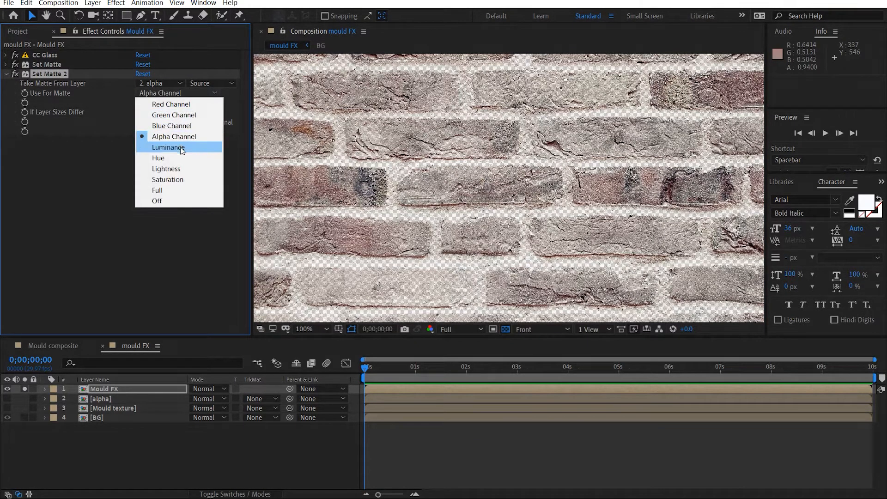
{"action": "left_click", "coordinate": [169, 147]}
Step: Take the second Set Matte's matte from the Mould texture layer and collapse the effect's settings
{"action": "left_click", "coordinate": [159, 84]}
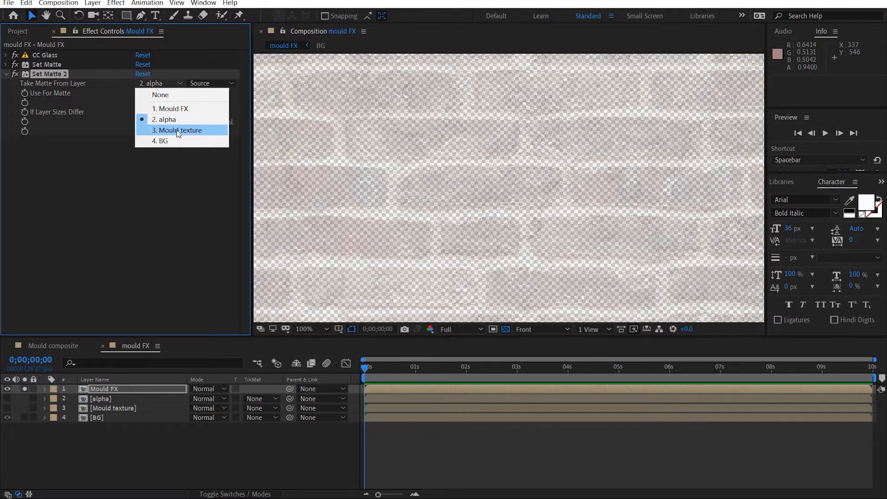
{"action": "left_click", "coordinate": [179, 131]}
{"action": "key", "text": "h"}
{"action": "left_click_drag", "start_coordinate": [388, 184], "coordinate": [469, 215]}
{"action": "scroll", "coordinate": [417, 200], "scroll_direction": "down", "scroll_amount": 1}
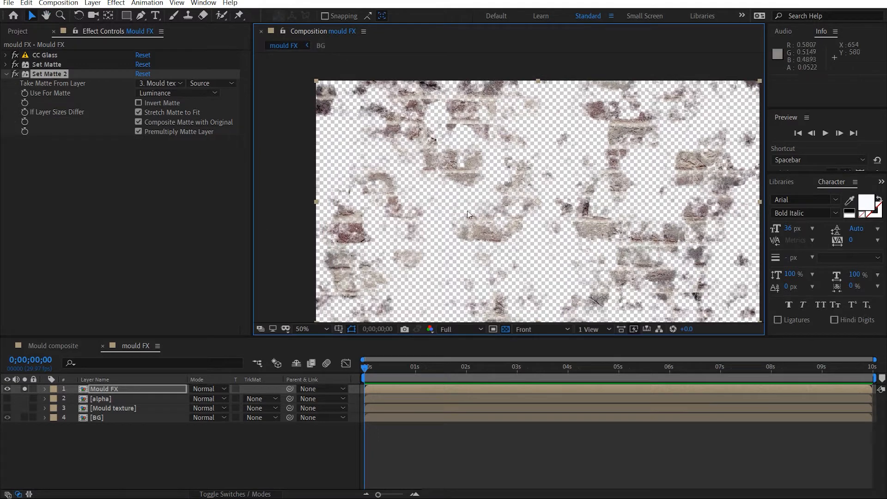
{"action": "scroll", "coordinate": [464, 220], "scroll_direction": "up", "scroll_amount": 2}
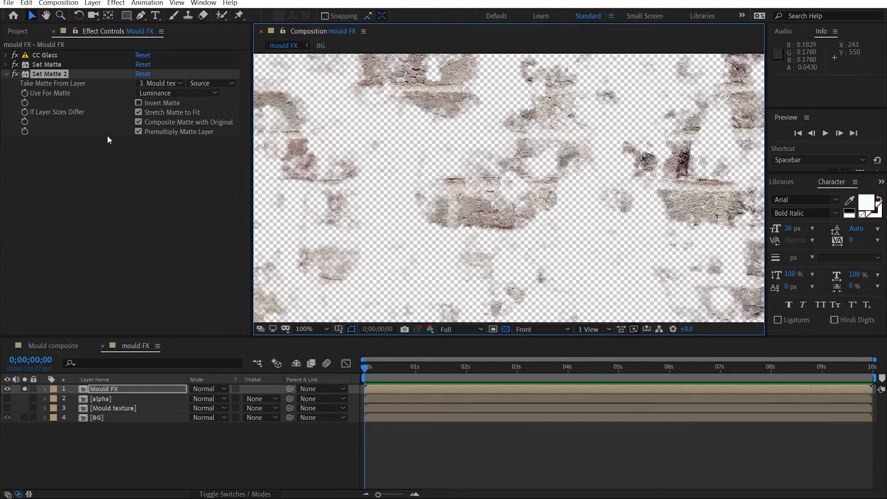
{"action": "left_click", "coordinate": [2, 97]}
{"action": "left_click", "coordinate": [7, 74]}
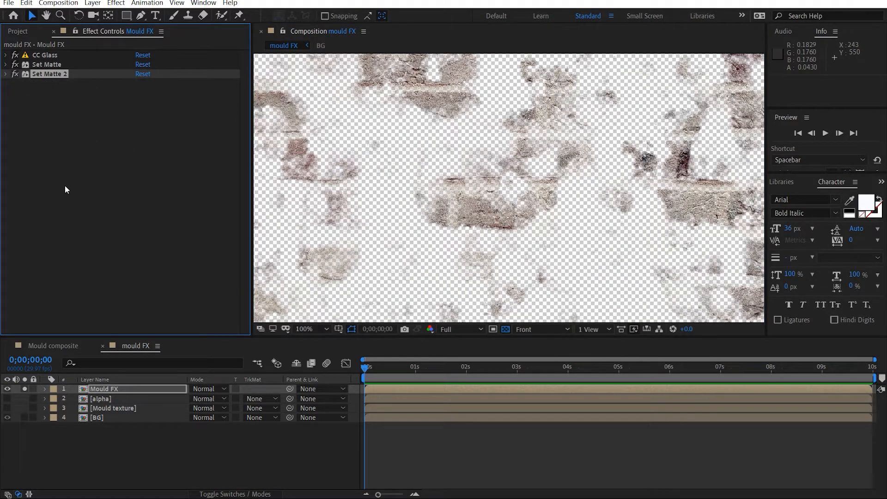
Step: Apply Curves to the Mould FX layer and darken the RGB curve with two points below the diagonal
{"action": "key", "text": "ctrl+space"}
{"action": "type", "text": "curves"}
{"action": "key", "text": "Return"}
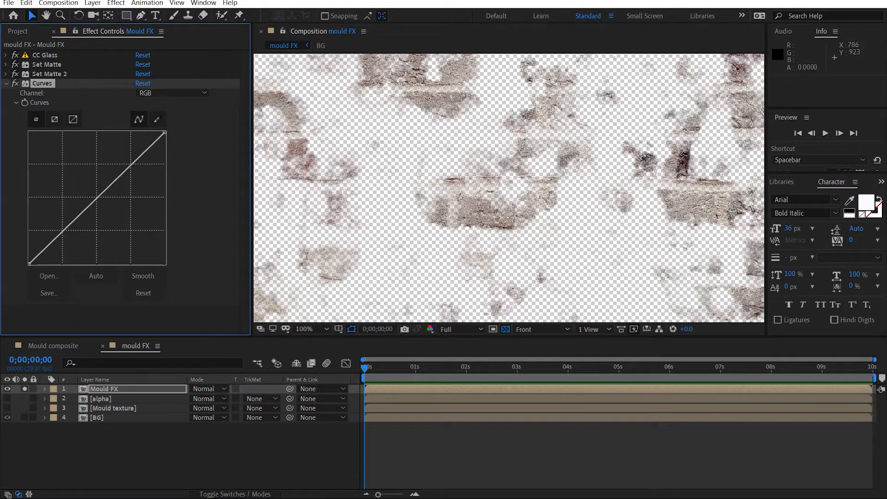
{"action": "left_click_drag", "start_coordinate": [77, 218], "coordinate": [76, 241]}
{"action": "left_click", "coordinate": [122, 177]}
{"action": "left_click_drag", "start_coordinate": [123, 176], "coordinate": [129, 177]}
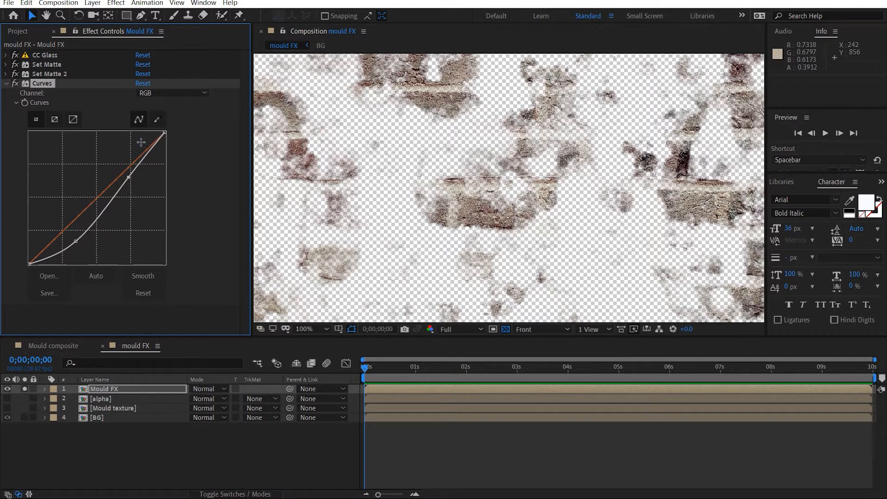
Step: Tint the mould green by lowering the middle of the red curve and slightly raising the green curve
{"action": "left_click", "coordinate": [147, 93]}
{"action": "left_click", "coordinate": [148, 112]}
{"action": "left_click_drag", "start_coordinate": [97, 198], "coordinate": [99, 209]}
{"action": "left_click", "coordinate": [151, 93]}
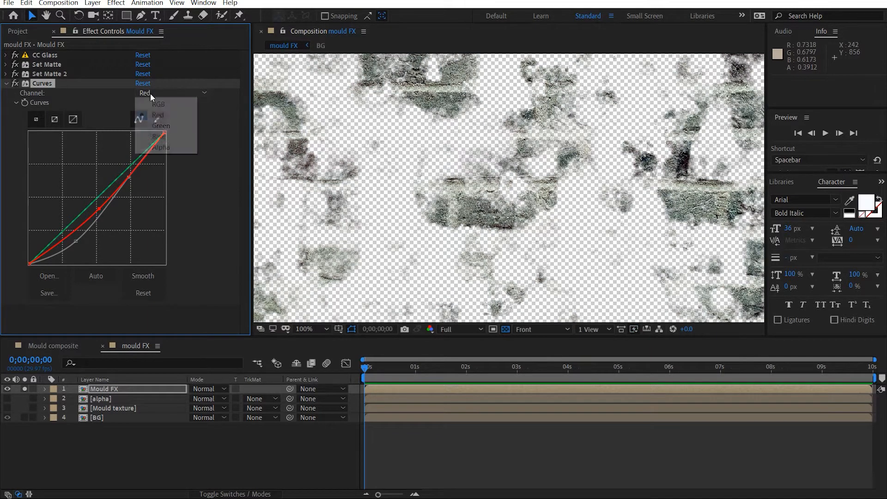
{"action": "left_click", "coordinate": [157, 125]}
{"action": "left_click_drag", "start_coordinate": [96, 200], "coordinate": [91, 198]}
Step: Shape the Curves alpha channel into an S-curve with a lowered and a raised point, and collapse the effect
{"action": "left_click", "coordinate": [162, 96]}
{"action": "left_click", "coordinate": [167, 137]}
{"action": "left_click", "coordinate": [161, 96]}
{"action": "left_click", "coordinate": [160, 147]}
{"action": "left_click_drag", "start_coordinate": [75, 221], "coordinate": [72, 238]}
{"action": "left_click_drag", "start_coordinate": [122, 182], "coordinate": [122, 164]}
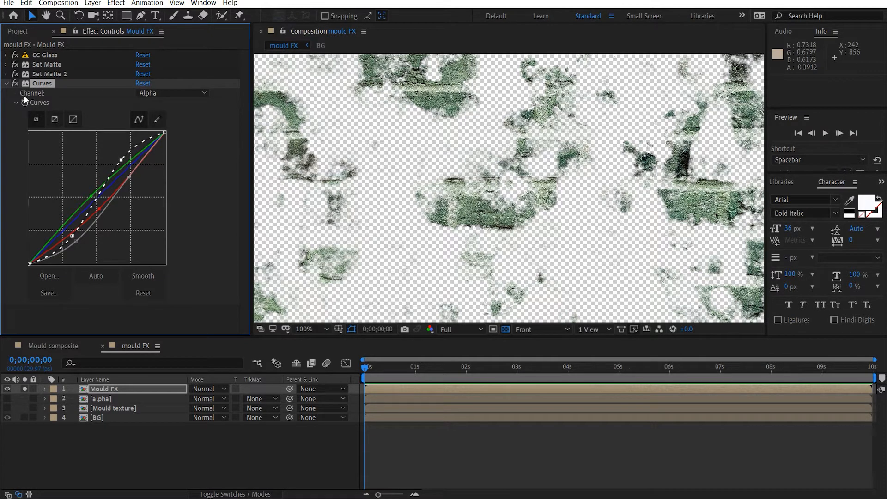
{"action": "left_click", "coordinate": [6, 84]}
Step: Unsolo the Mould FX layer and examine the mould over the brick wall background
{"action": "scroll", "coordinate": [467, 185], "scroll_direction": "down", "scroll_amount": 1}
{"action": "left_click_drag", "start_coordinate": [467, 186], "coordinate": [421, 212]}
{"action": "left_click", "coordinate": [26, 389]}
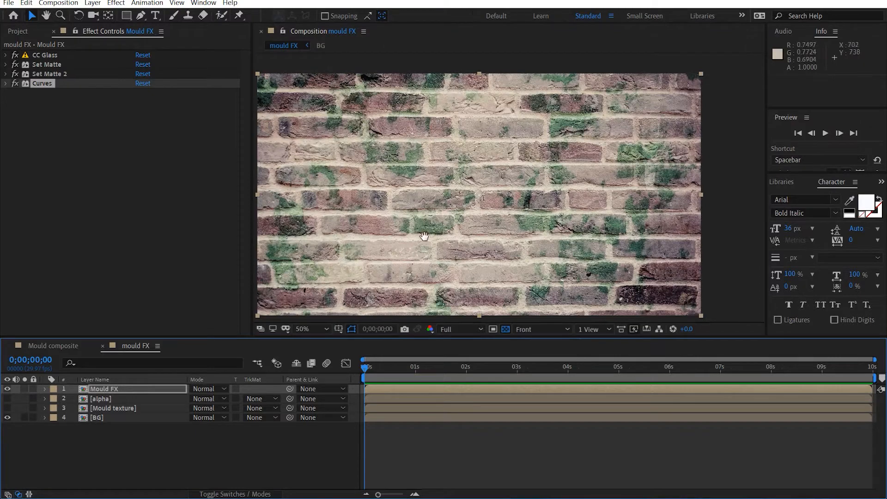
{"action": "scroll", "coordinate": [479, 228], "scroll_direction": "up", "scroll_amount": 1}
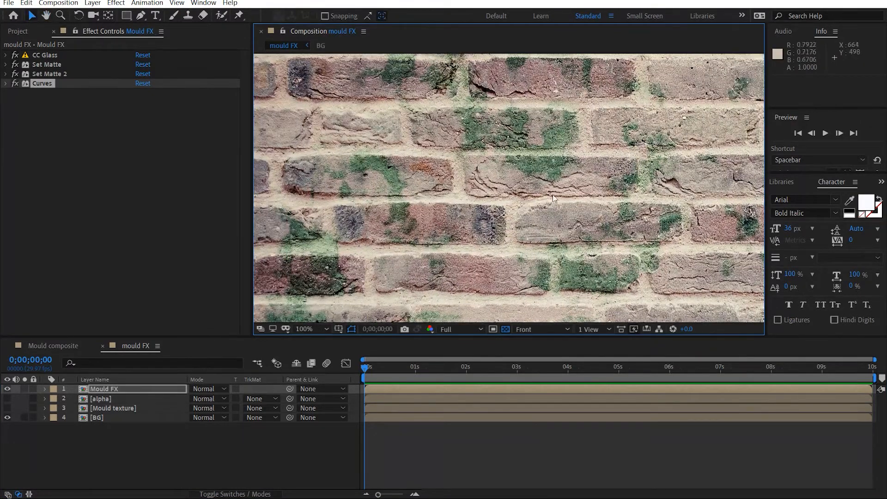
{"action": "scroll", "coordinate": [529, 210], "scroll_direction": "down", "scroll_amount": 1}
{"action": "left_click_drag", "start_coordinate": [537, 186], "coordinate": [486, 182]}
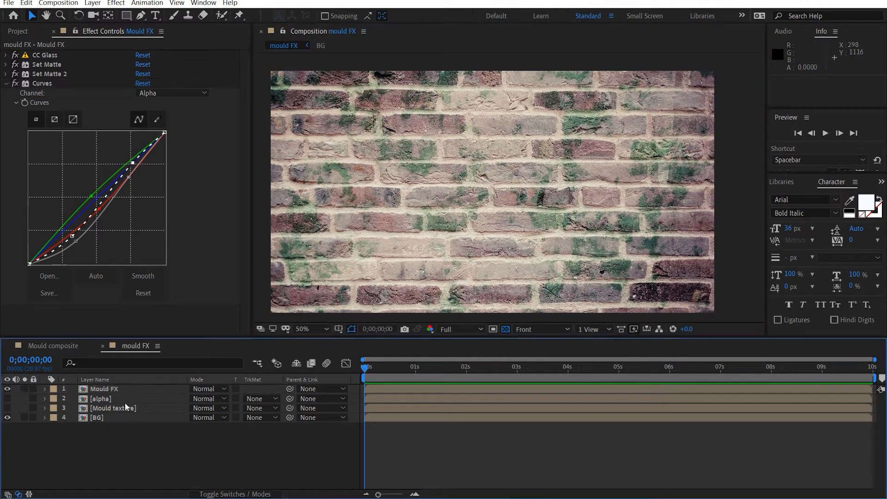
Step: Collapse the Curves effect and apply a Drop Shadow effect to the Mould FX layer
{"action": "left_click", "coordinate": [123, 390]}
{"action": "left_click", "coordinate": [6, 84]}
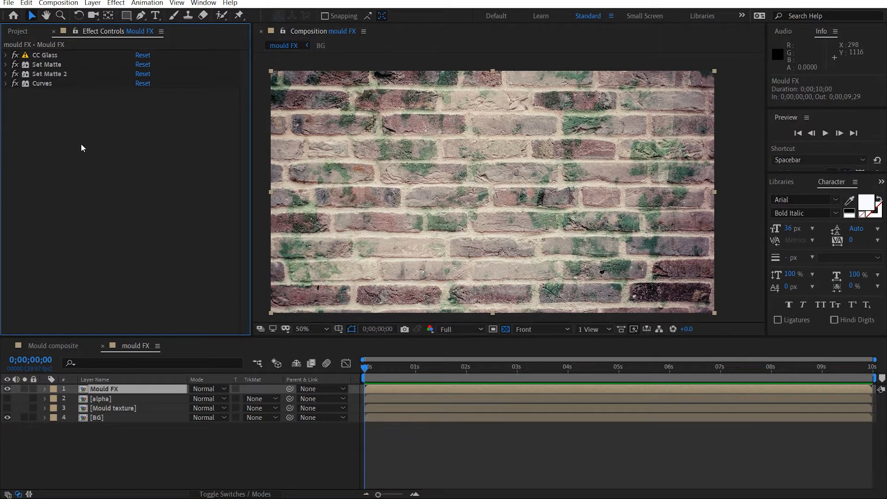
{"action": "key", "text": "ctrl+space"}
{"action": "type", "text": "drop"}
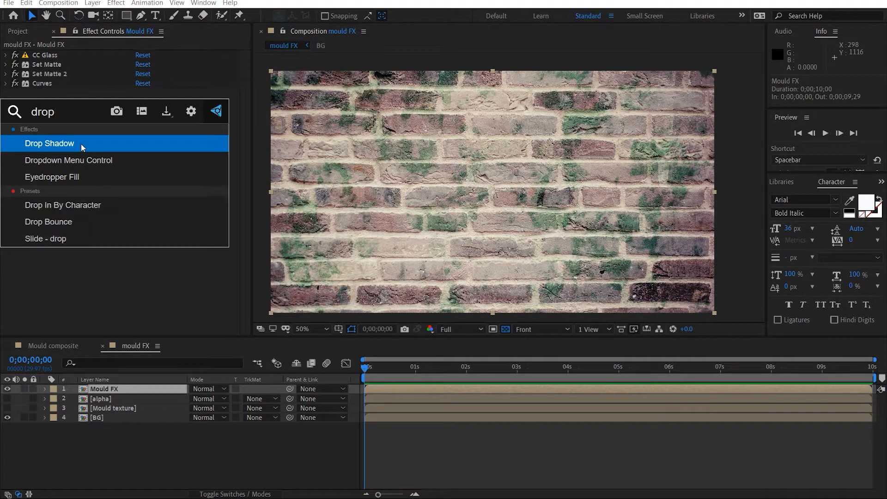
{"action": "key", "text": "Return"}
{"action": "key", "text": "slash"}
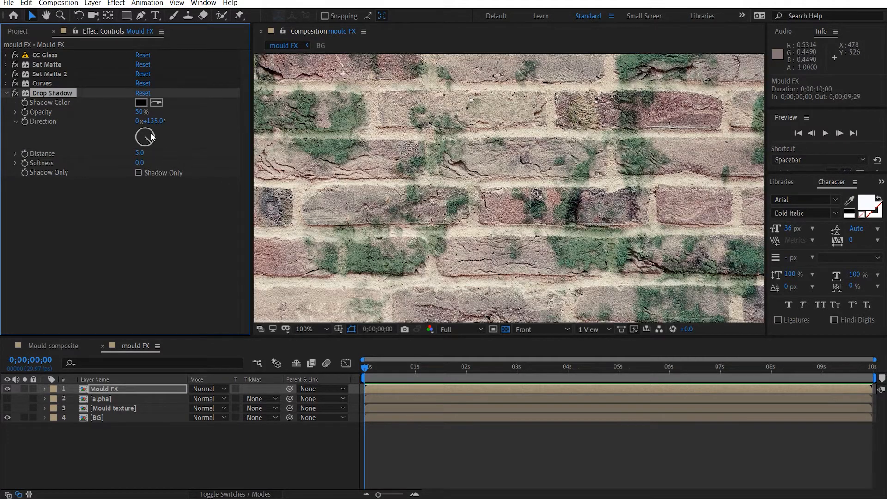
Step: Set the Drop Shadow opacity to 100%, distance to 1 and direction to 219°
{"action": "left_click_drag", "start_coordinate": [146, 111], "coordinate": [548, 113]}
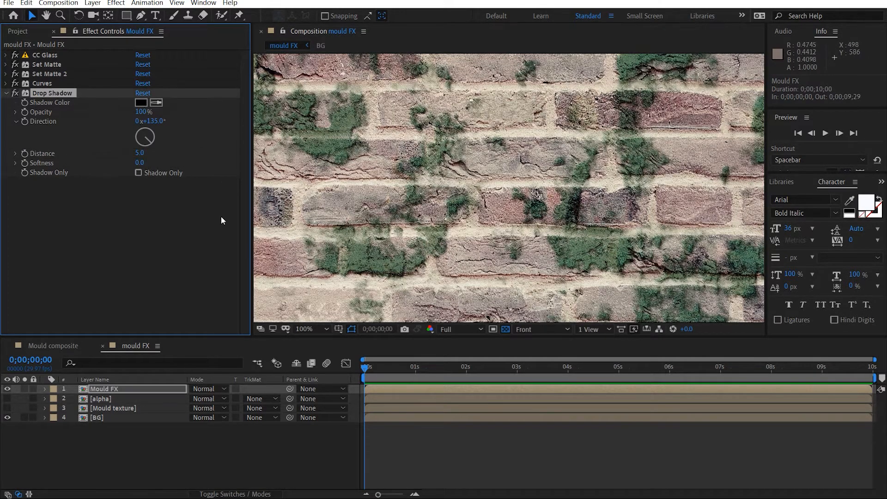
{"action": "left_click", "coordinate": [139, 154]}
{"action": "key", "text": "Return"}
{"action": "scroll", "coordinate": [356, 250], "scroll_direction": "up", "scroll_amount": 2}
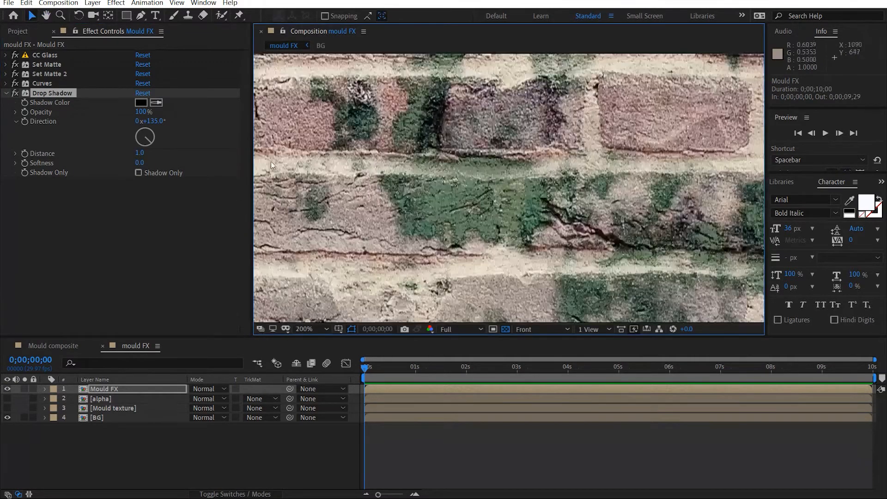
{"action": "left_click_drag", "start_coordinate": [152, 121], "coordinate": [211, 122]}
{"action": "scroll", "coordinate": [697, 239], "scroll_direction": "down", "scroll_amount": 4}
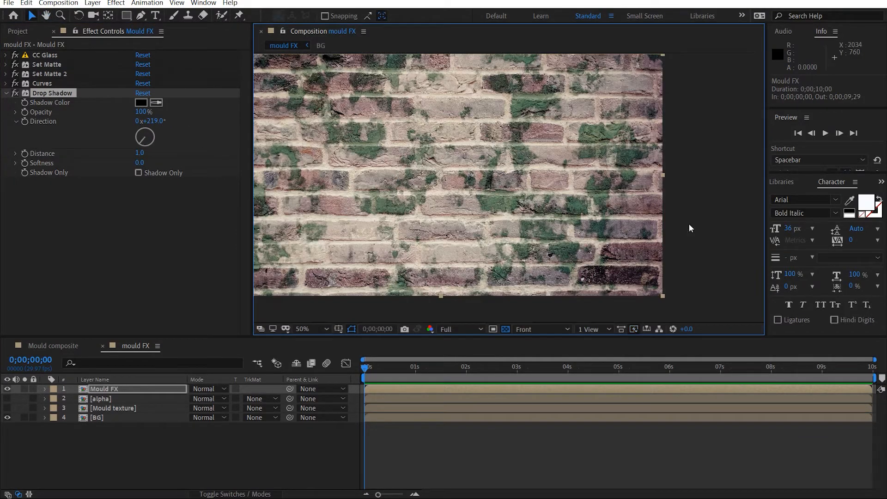
{"action": "scroll", "coordinate": [511, 161], "scroll_direction": "up", "scroll_amount": 2}
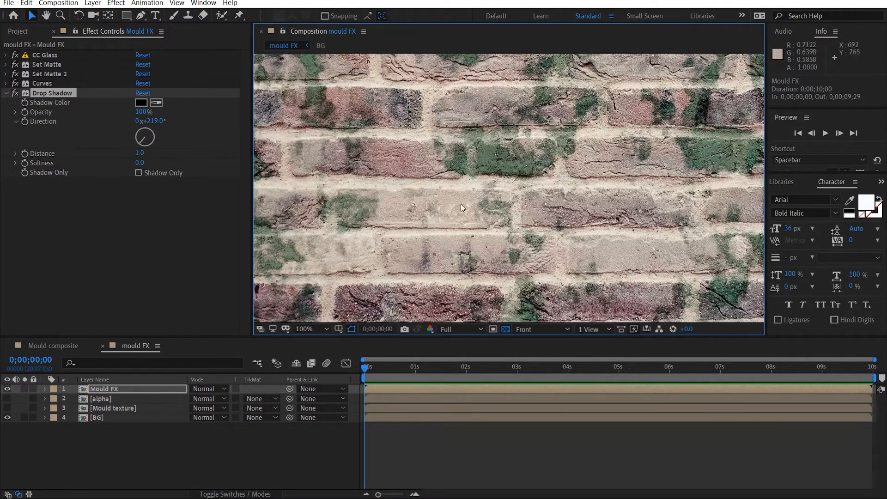
Step: Add an Inner Shadow layer style to the Mould FX layer
{"action": "left_click", "coordinate": [117, 389]}
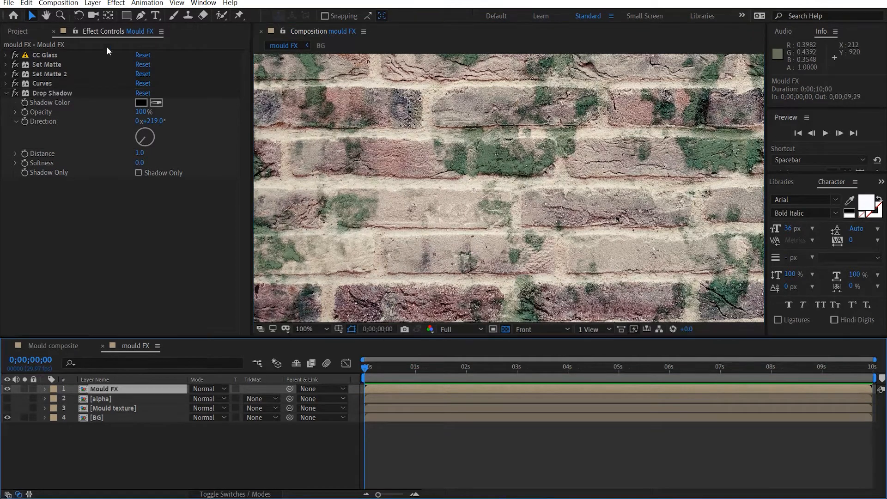
{"action": "left_click", "coordinate": [92, 3]}
{"action": "mouse_move", "coordinate": [141, 250]}
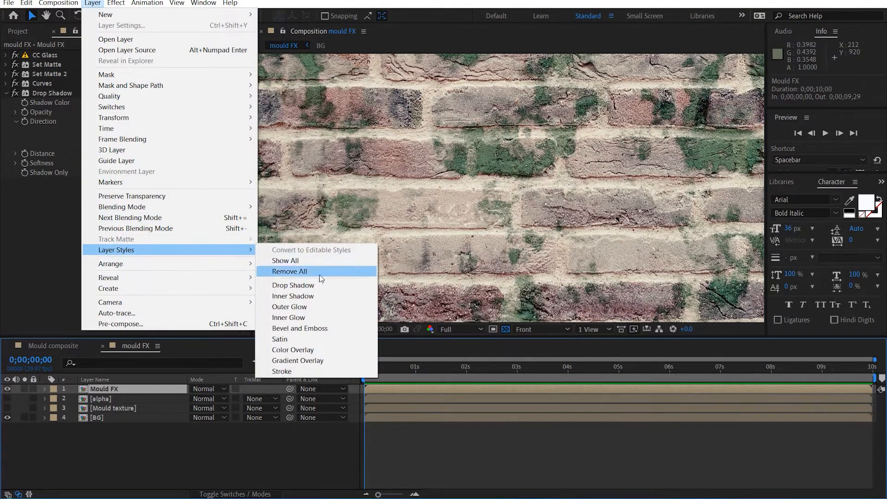
{"action": "left_click", "coordinate": [305, 296]}
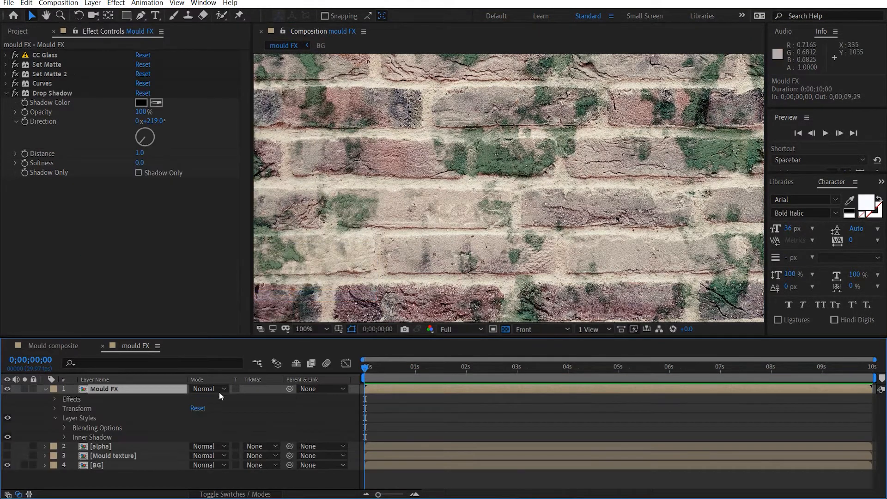
Step: Set the Inner Shadow opacity to 100% and its blend mode to Normal
{"action": "left_click", "coordinate": [64, 437]}
{"action": "left_click_drag", "start_coordinate": [192, 428], "coordinate": [608, 410]}
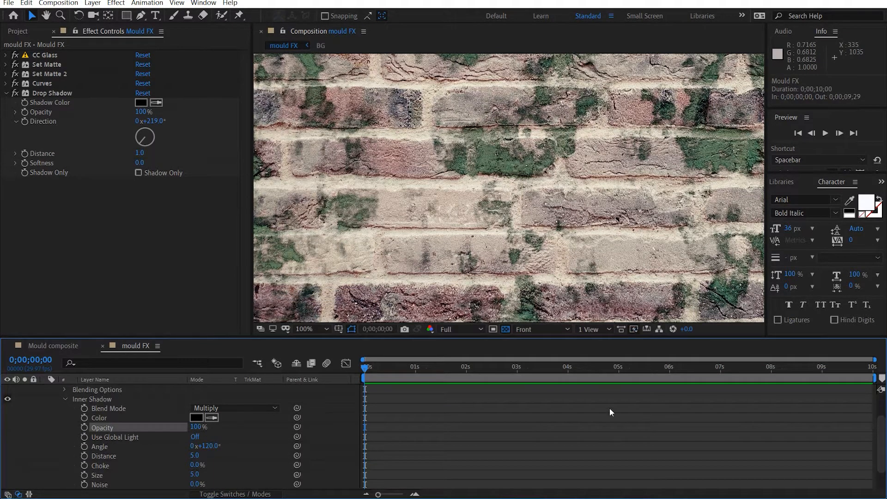
{"action": "left_click", "coordinate": [244, 409]}
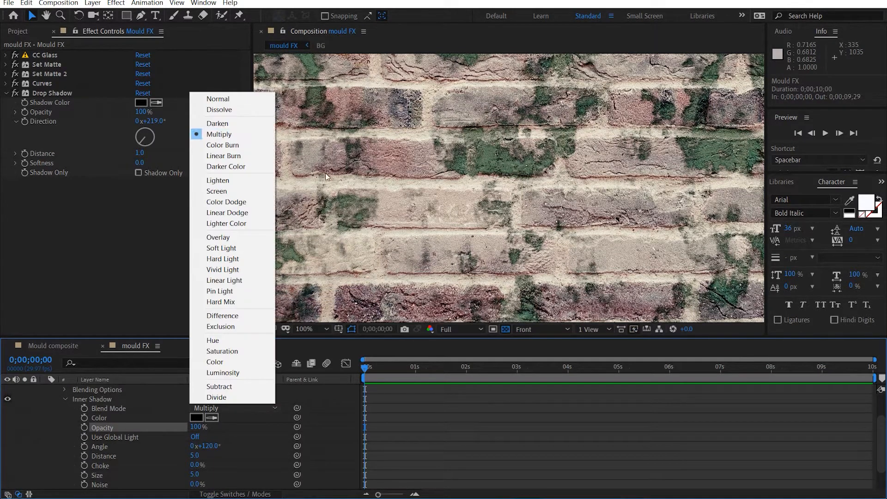
{"action": "left_click", "coordinate": [232, 98]}
{"action": "scroll", "coordinate": [478, 189], "scroll_direction": "up", "scroll_amount": 1}
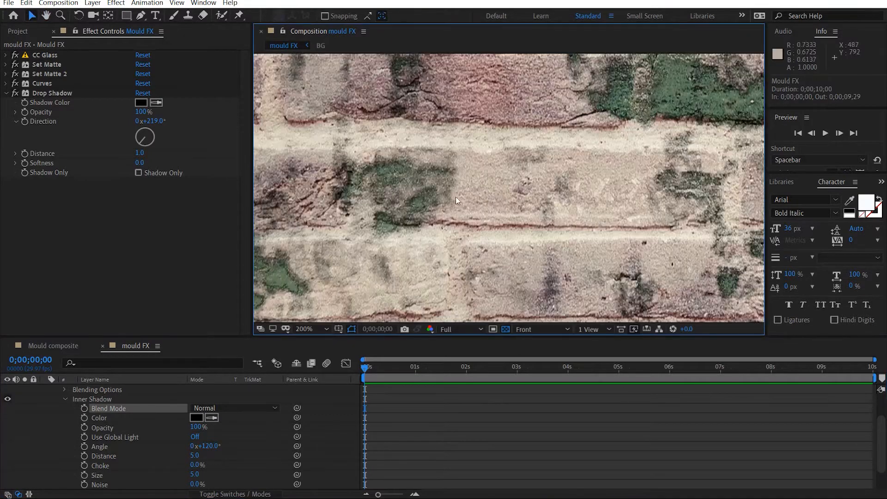
Step: Set the Inner Shadow distance to 3 and its angle to 180° on the Mould FX layer
{"action": "scroll", "coordinate": [181, 397], "scroll_direction": "down", "scroll_amount": 2}
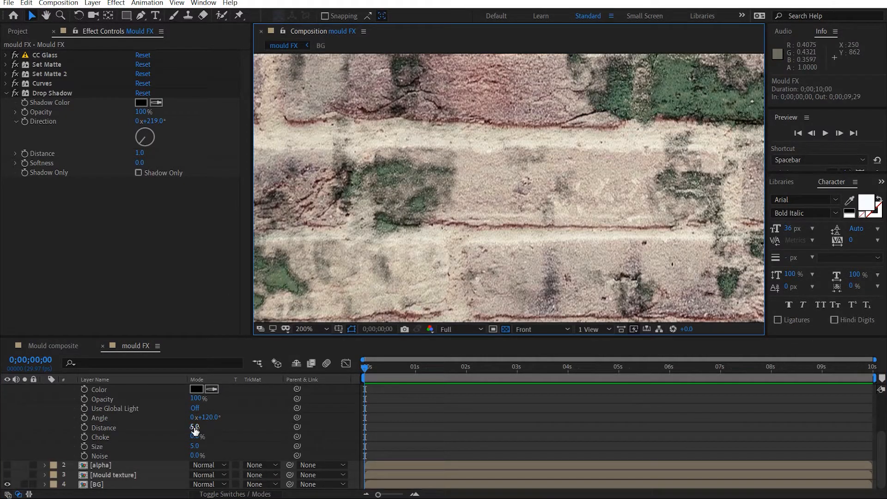
{"action": "left_click", "coordinate": [193, 428]}
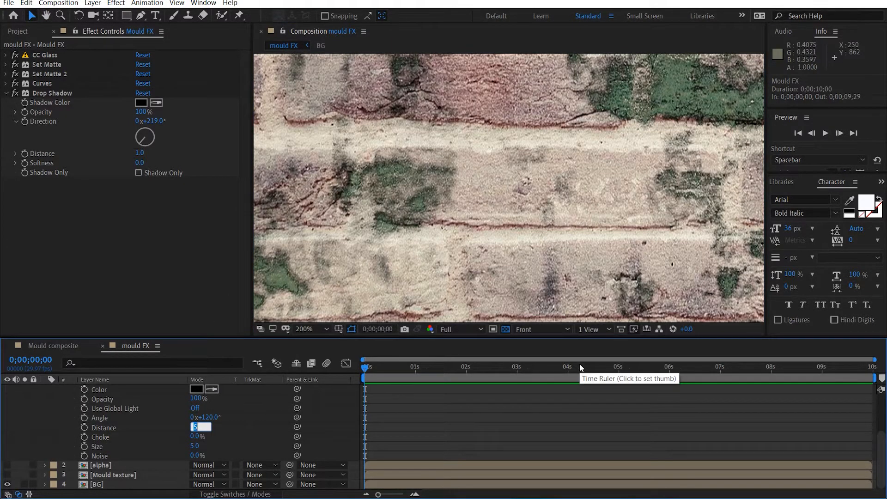
{"action": "type", "text": "3"}
{"action": "key", "text": "Return"}
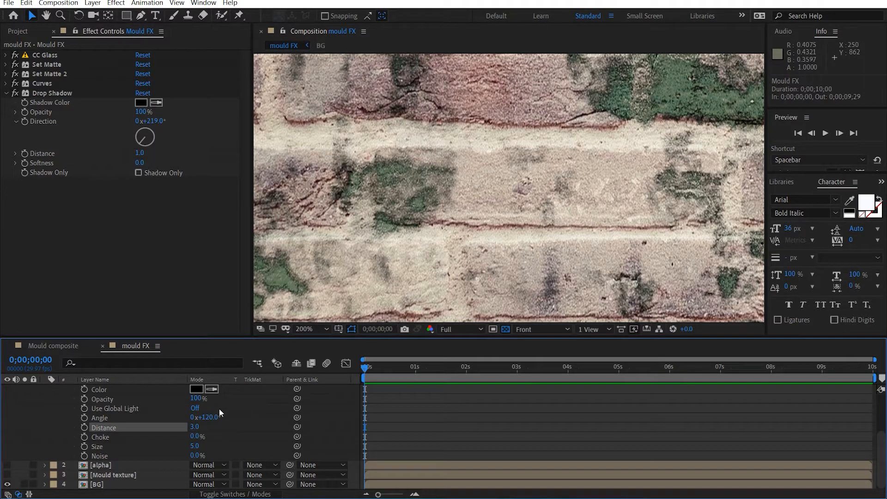
{"action": "left_click_drag", "start_coordinate": [211, 418], "coordinate": [273, 415]}
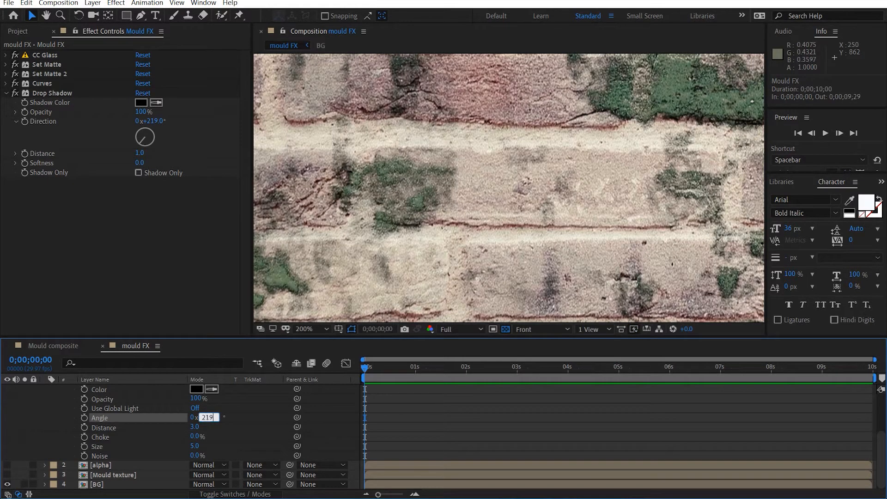
{"action": "type", "text": "219"}
{"action": "key", "text": "Return"}
{"action": "left_click_drag", "start_coordinate": [210, 417], "coordinate": [191, 420]}
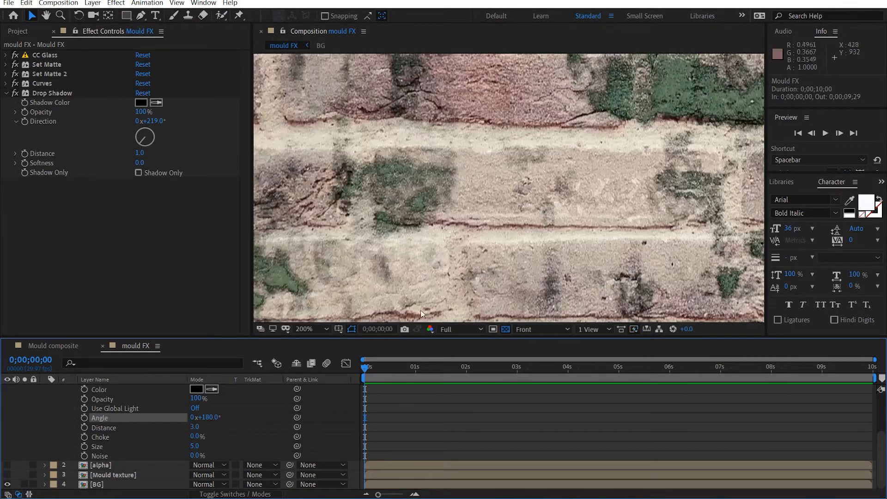
Step: Collapse the Drop Shadow effect settings and the Mould FX layer's properties
{"action": "scroll", "coordinate": [555, 171], "scroll_direction": "down", "scroll_amount": 1}
{"action": "middle_click", "coordinate": [558, 167]}
{"action": "scroll", "coordinate": [436, 234], "scroll_direction": "down", "scroll_amount": 2}
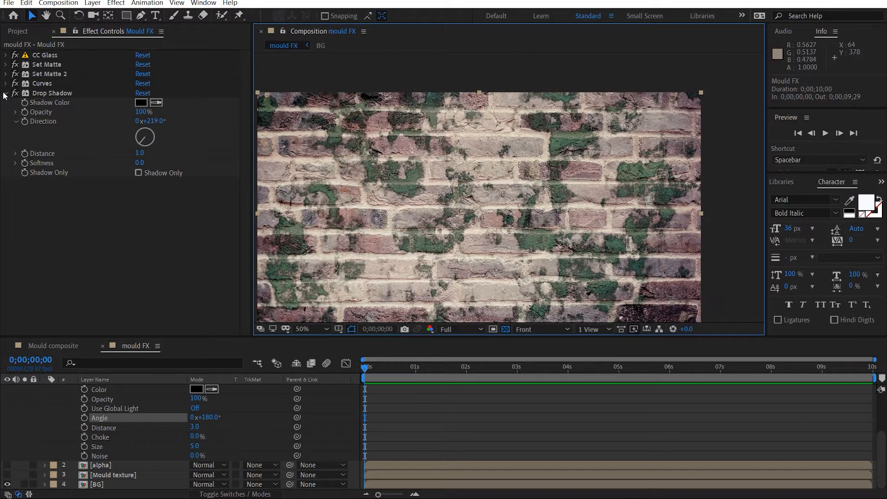
{"action": "left_click", "coordinate": [5, 94]}
{"action": "scroll", "coordinate": [73, 395], "scroll_direction": "up", "scroll_amount": 3}
{"action": "left_click", "coordinate": [44, 389]}
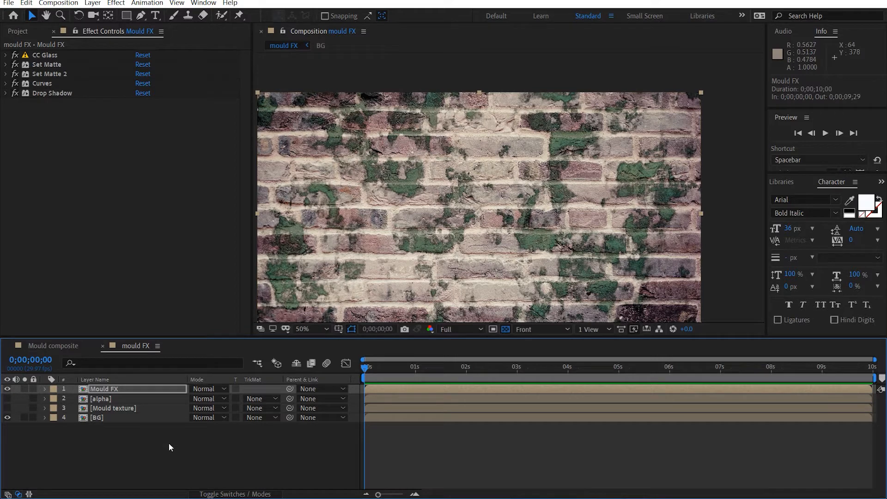
Step: Create a 1920 × 1080 black solid named "circle mould texture"
{"action": "left_click", "coordinate": [169, 444]}
{"action": "key", "text": "ctrl+y"}
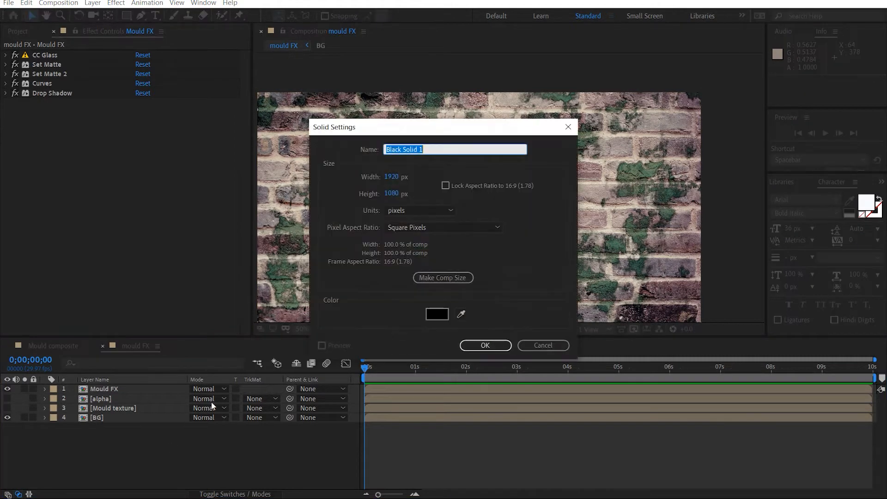
{"action": "type", "text": "circle mould texture"}
{"action": "key", "text": "Return"}
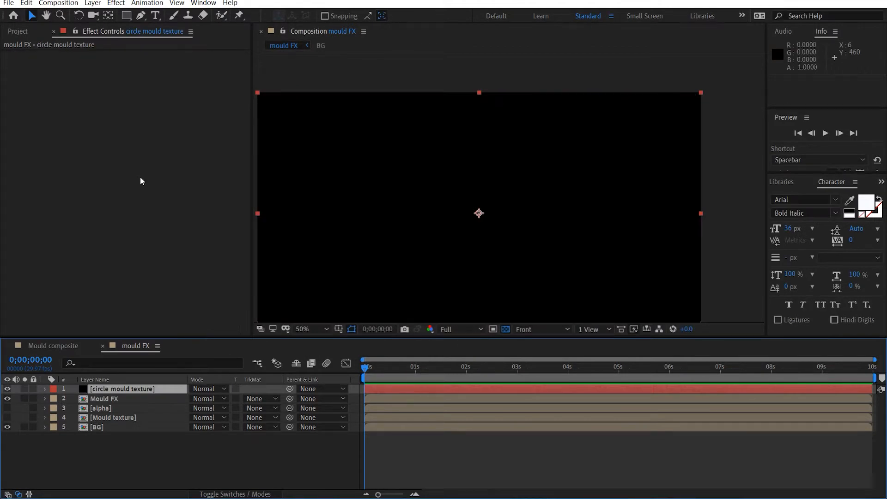
Step: Apply the Cell Pattern effect to the circle mould texture solid and set its contrast to 182
{"action": "key", "text": "ctrl+space"}
{"action": "type", "text": "ce"}
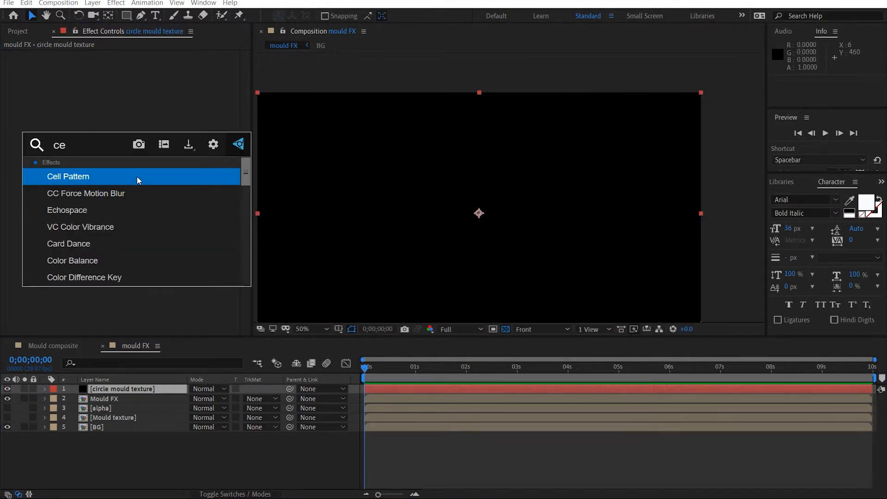
{"action": "key", "text": "Return"}
{"action": "left_click", "coordinate": [138, 84]}
{"action": "key", "text": "Return"}
Step: Set the Cell Pattern size to 7
{"action": "key", "text": "h"}
{"action": "left_click_drag", "start_coordinate": [536, 183], "coordinate": [560, 159]}
{"action": "key", "text": "v"}
{"action": "left_click", "coordinate": [140, 127]}
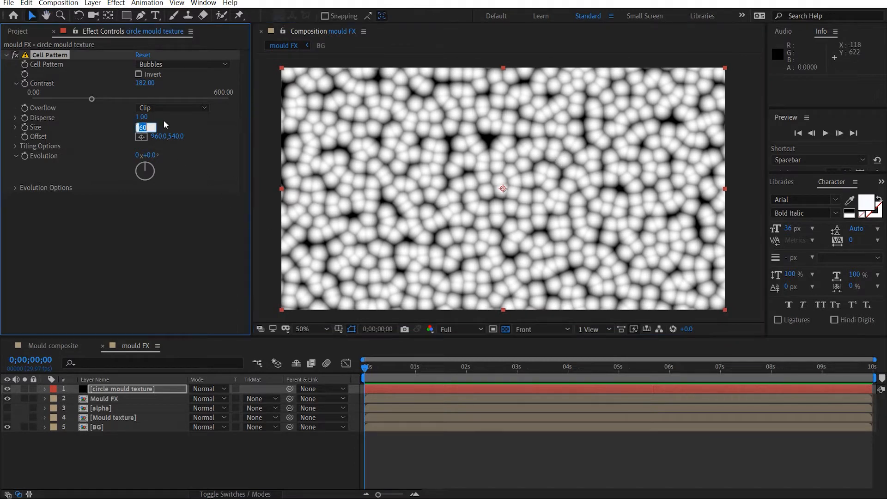
{"action": "type", "text": "6"}
{"action": "key", "text": "Return"}
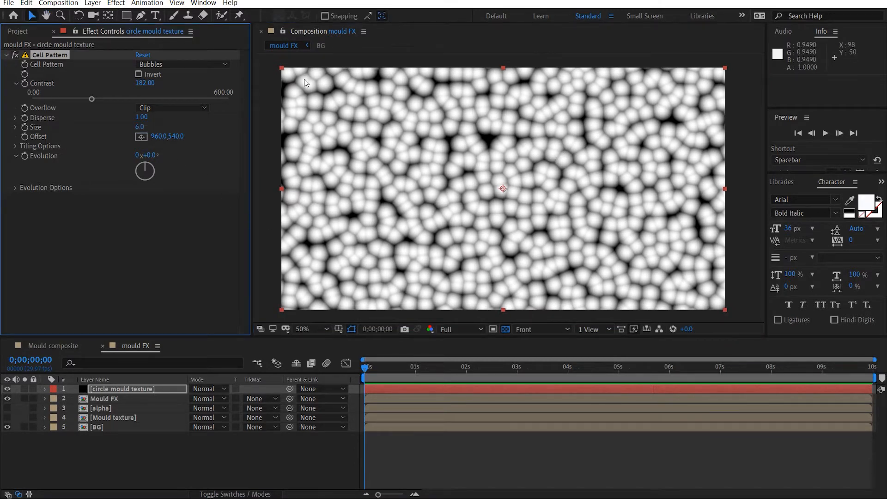
{"action": "key", "text": "slash"}
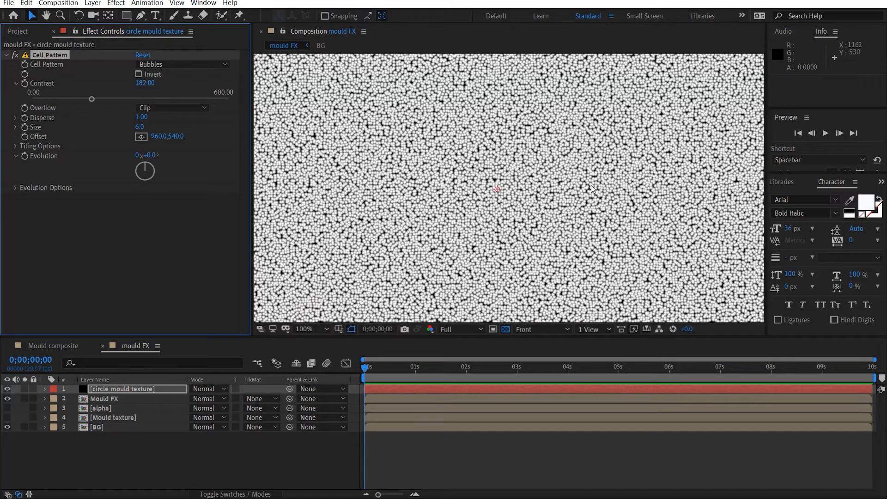
{"action": "left_click", "coordinate": [140, 131]}
{"action": "key", "text": "Return"}
Step: Add Turbulent Displace to the circle mould texture solid with amount 10 and size 10, and collapse both effects
{"action": "left_click", "coordinate": [103, 242]}
{"action": "key", "text": "ctrl+space"}
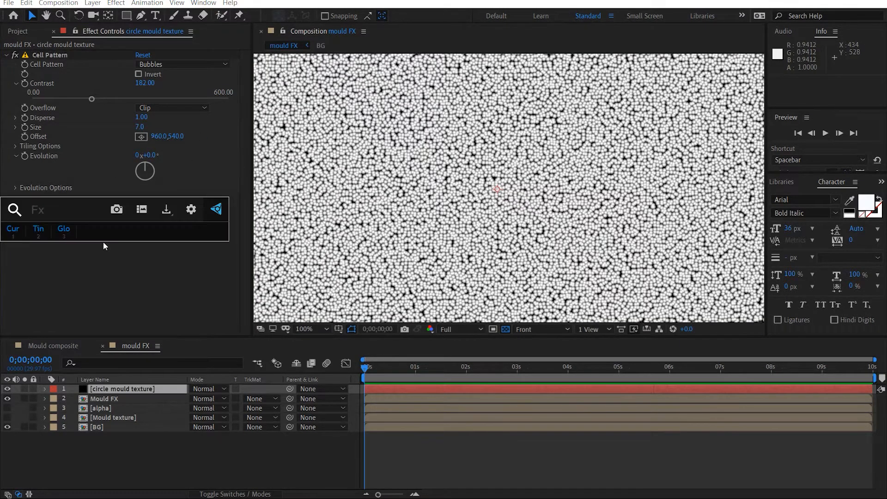
{"action": "type", "text": "tu"}
{"action": "key", "text": "Return"}
{"action": "left_click", "coordinate": [141, 216]}
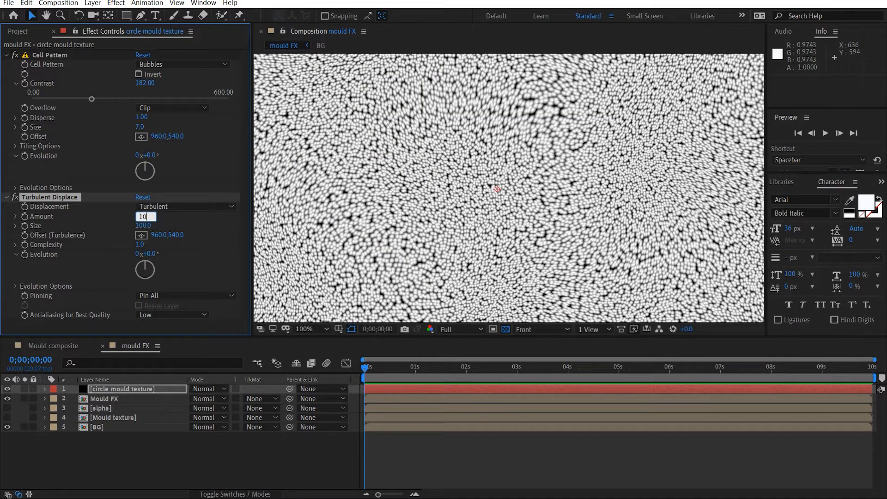
{"action": "key", "text": "Tab"}
{"action": "key", "text": "Return"}
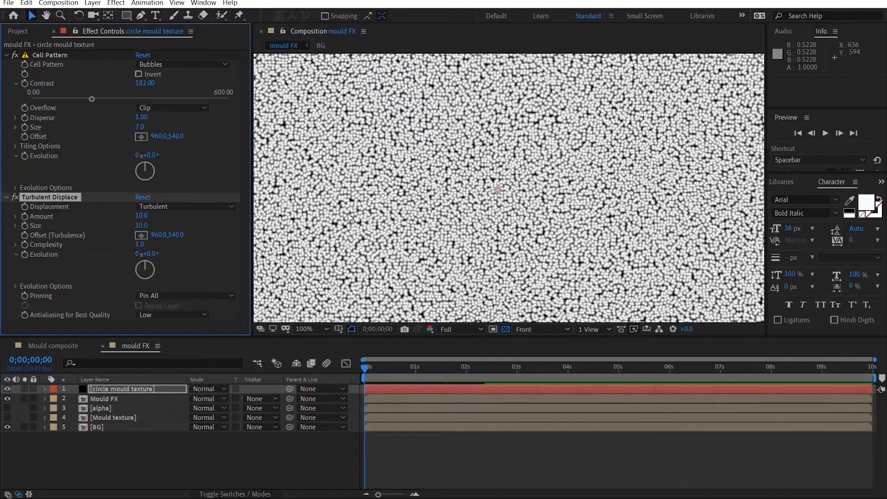
{"action": "left_click", "coordinate": [7, 55]}
{"action": "left_click", "coordinate": [6, 64]}
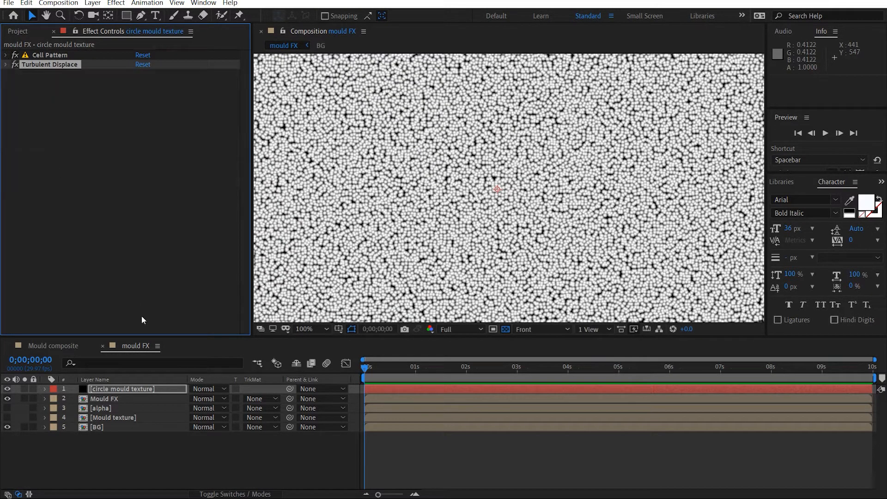
Step: Pre-compose the solid as "circle mould texture", moving all attributes, and place it hidden below the Mould FX layer
{"action": "left_click", "coordinate": [122, 390]}
{"action": "key", "text": "ctrl+shift+c"}
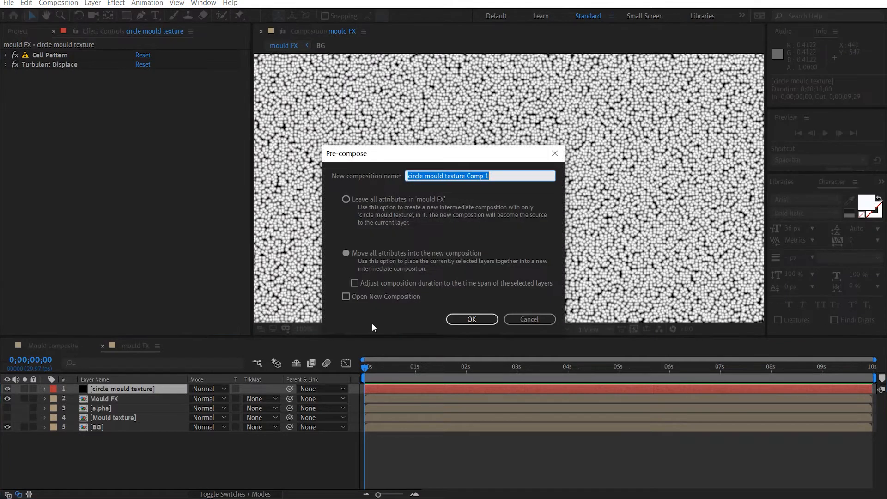
{"action": "type", "text": "circ"}
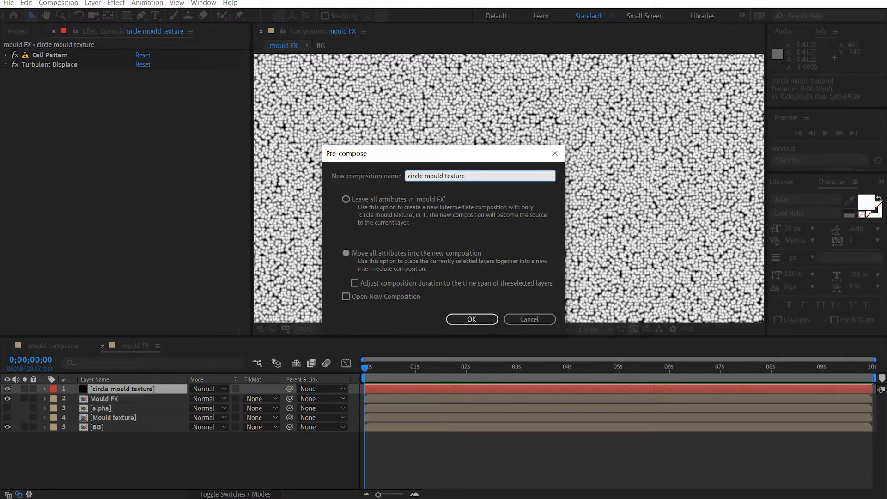
{"action": "key", "text": "Return"}
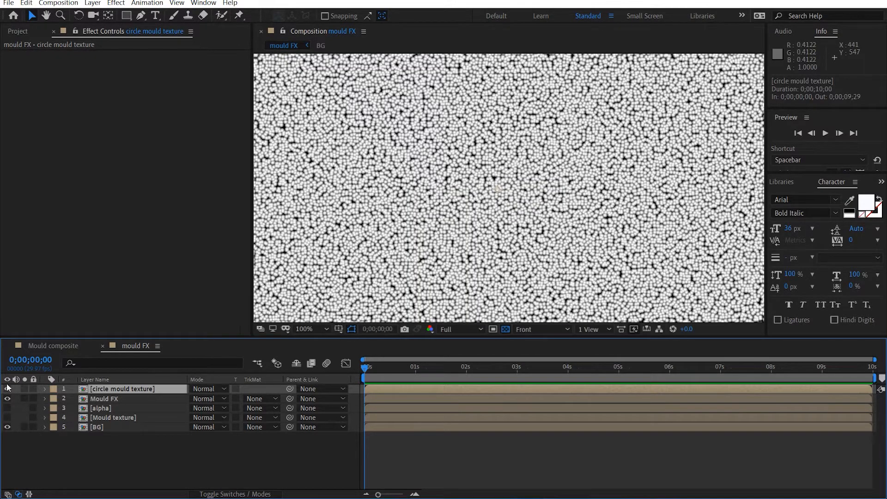
{"action": "left_click_drag", "start_coordinate": [120, 388], "coordinate": [119, 401]}
{"action": "key", "text": "comma"}
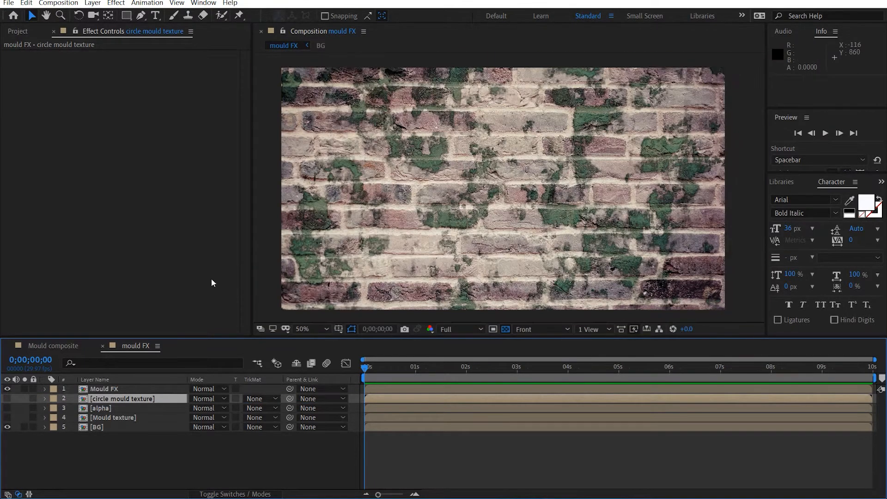
Step: Duplicate the BG layer to the top of the layer stack and rename the copy "Circle mould FX"
{"action": "left_click", "coordinate": [113, 427]}
{"action": "key", "text": "ctrl+d"}
{"action": "left_click_drag", "start_coordinate": [102, 426], "coordinate": [125, 392]}
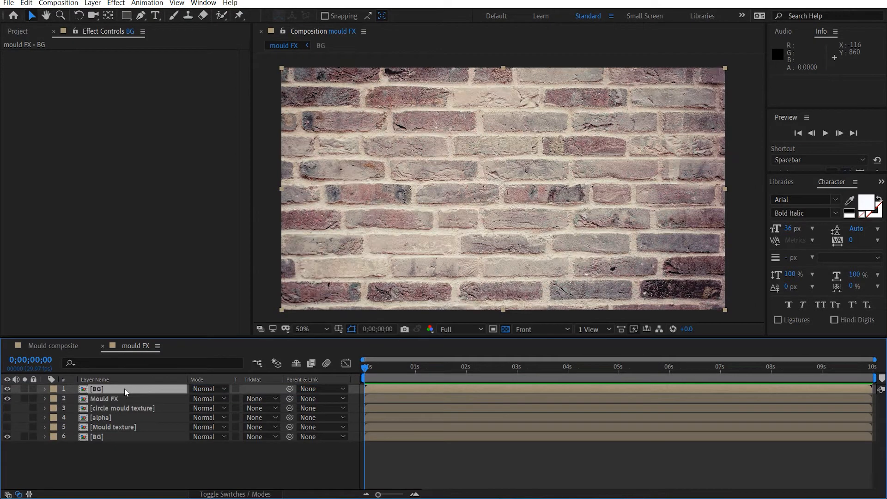
{"action": "key", "text": "Return"}
{"action": "type", "text": "Circle mould FX"}
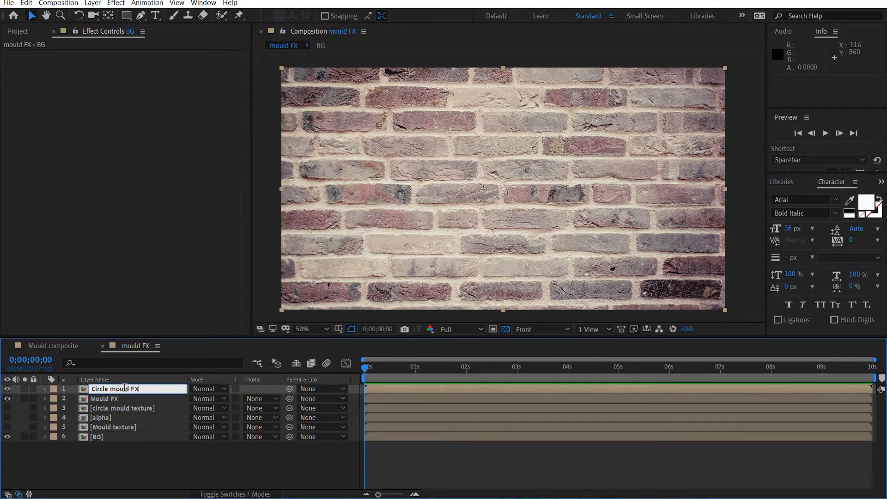
{"action": "key", "text": "Return"}
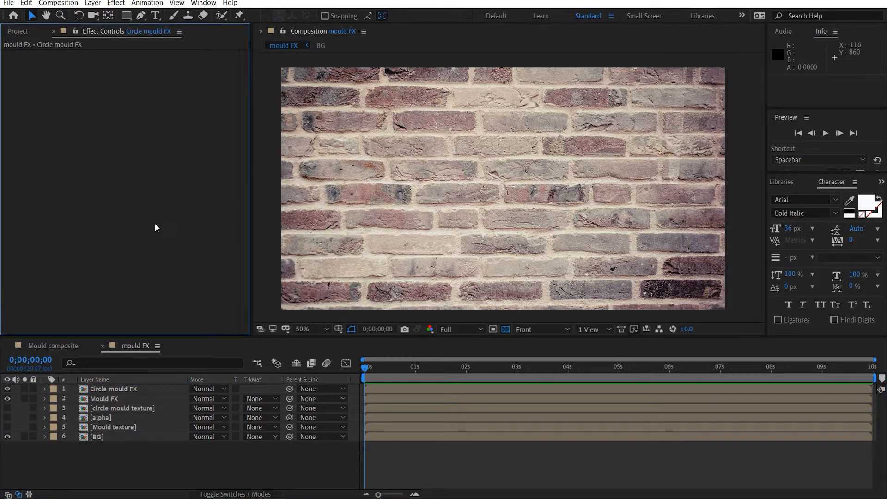
Step: Apply CC Glass to the Circle mould FX layer with the circle mould texture layer as its bump map
{"action": "left_click", "coordinate": [125, 389]}
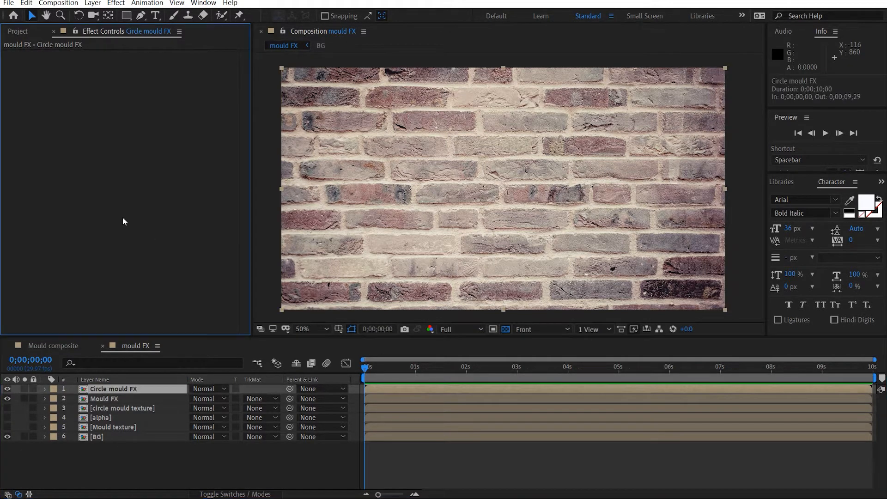
{"action": "key", "text": "ctrl+space"}
{"action": "type", "text": "CC gl"}
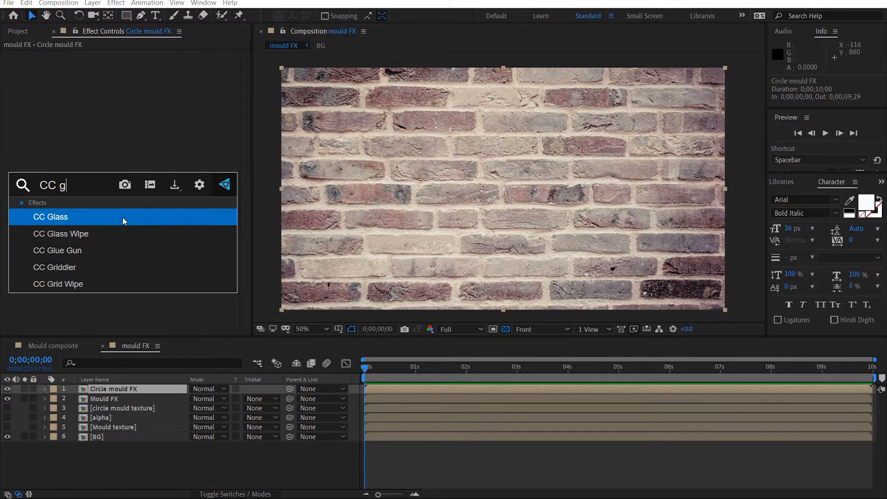
{"action": "key", "text": "Return"}
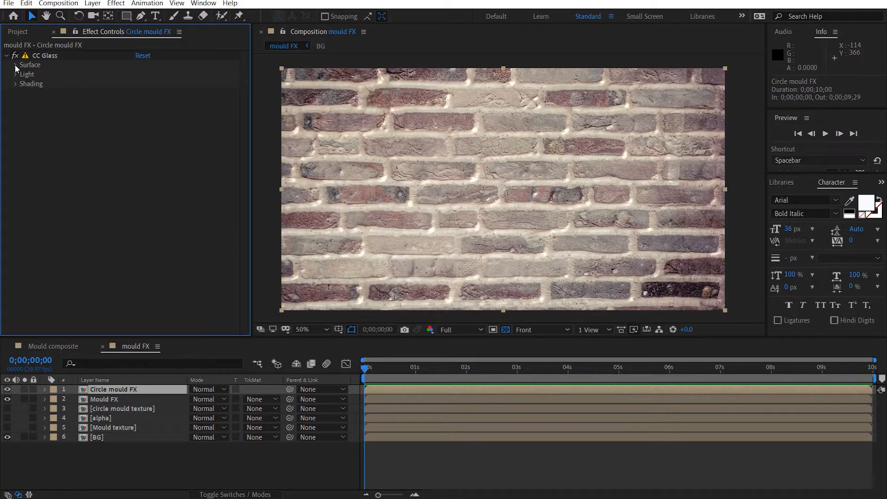
{"action": "left_click", "coordinate": [15, 65]}
{"action": "left_click", "coordinate": [164, 75]}
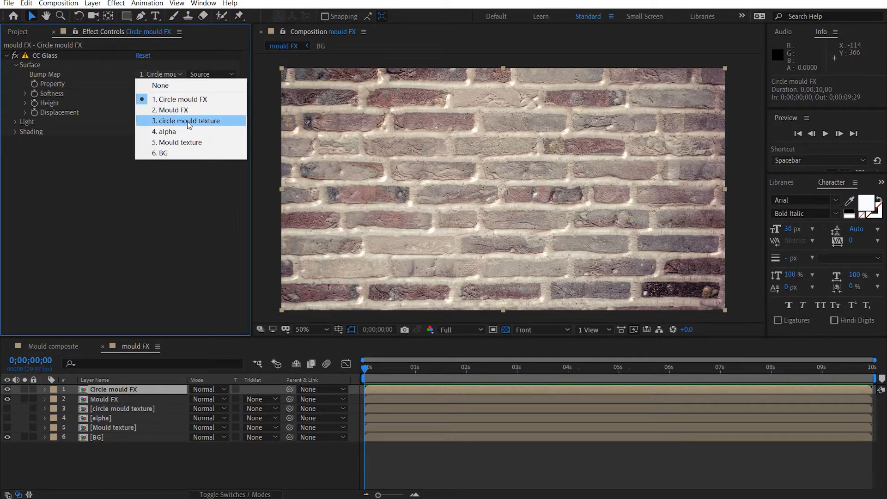
{"action": "left_click", "coordinate": [215, 120]}
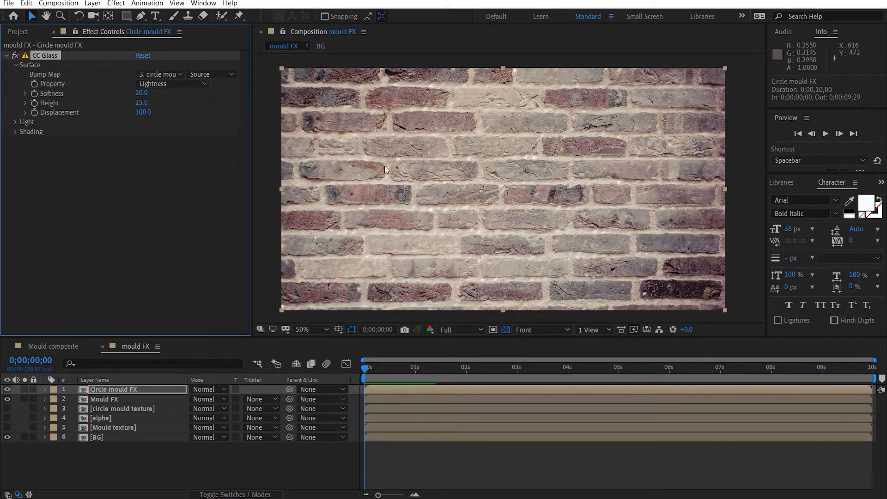
Step: Set the CC Glass softness to 0, height to 10 and displacement to 0
{"action": "left_click", "coordinate": [143, 93]}
{"action": "type", "text": "0"}
{"action": "key", "text": "Tab"}
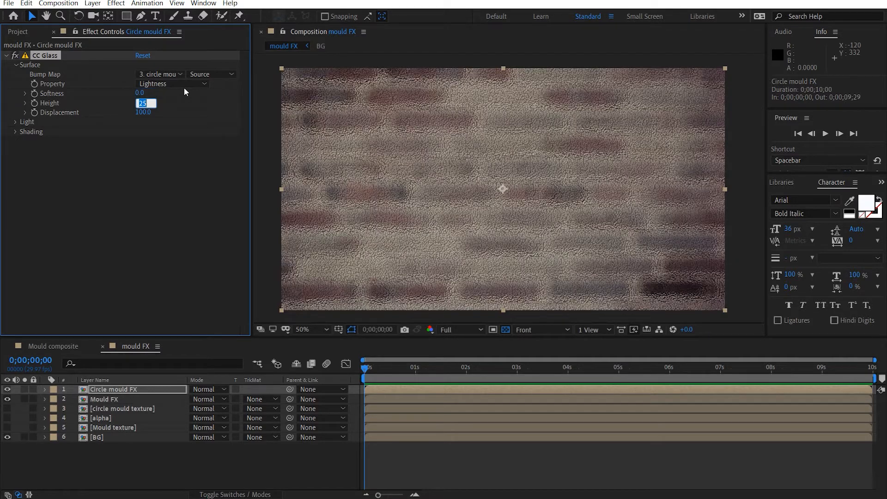
{"action": "type", "text": "10"}
{"action": "key", "text": "Tab"}
{"action": "type", "text": "0"}
{"action": "key", "text": "Return"}
{"action": "key", "text": "slash"}
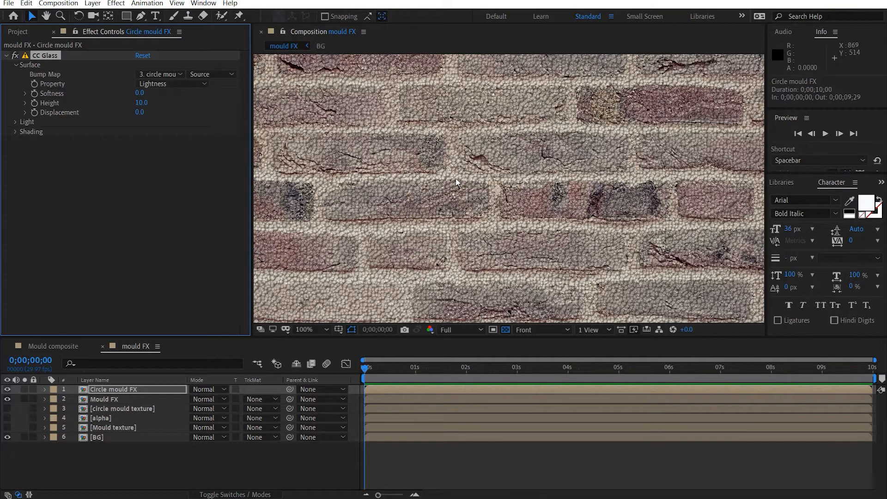
Step: Adjust the CC Glass light intensity slightly and collapse the effect's settings
{"action": "left_click", "coordinate": [15, 123]}
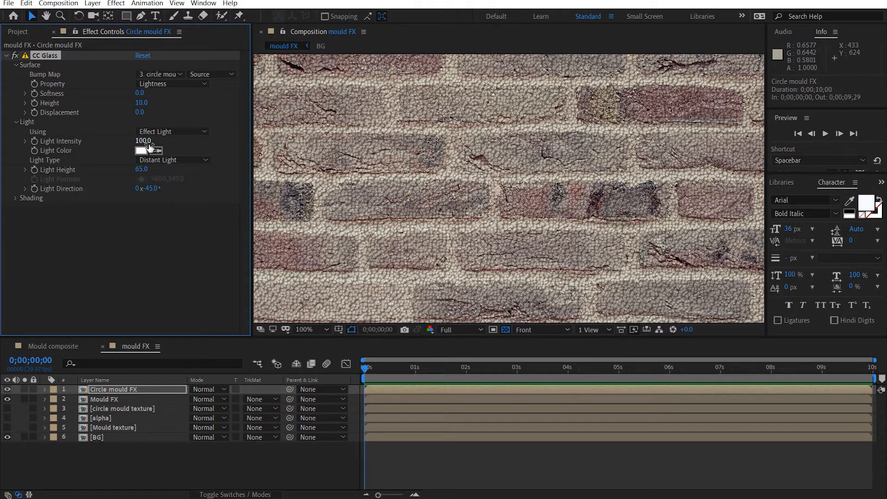
{"action": "left_click_drag", "start_coordinate": [148, 142], "coordinate": [152, 142]}
{"action": "left_click", "coordinate": [154, 222]}
{"action": "left_click", "coordinate": [6, 56]}
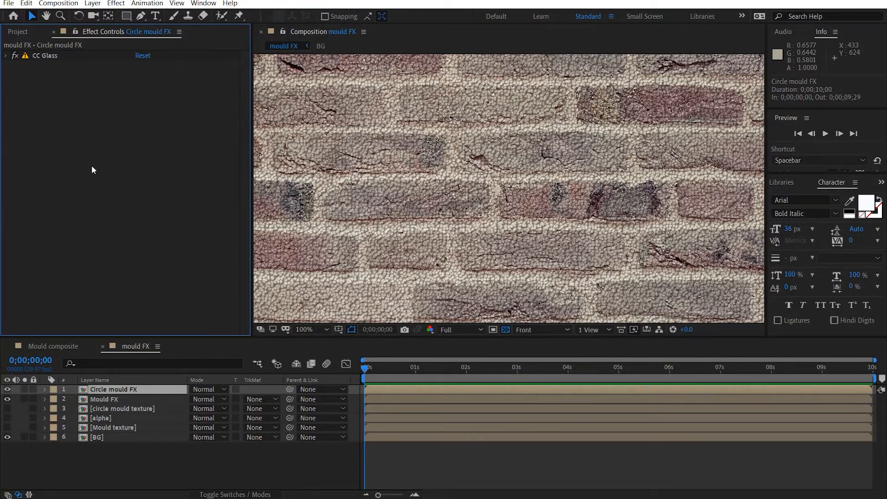
Step: Add Set Matte to the Circle mould FX layer, duplicate the effect, and make the first one take its matte from the alpha layer
{"action": "key", "text": "ctrl+space"}
{"action": "type", "text": "set"}
{"action": "key", "text": "Return"}
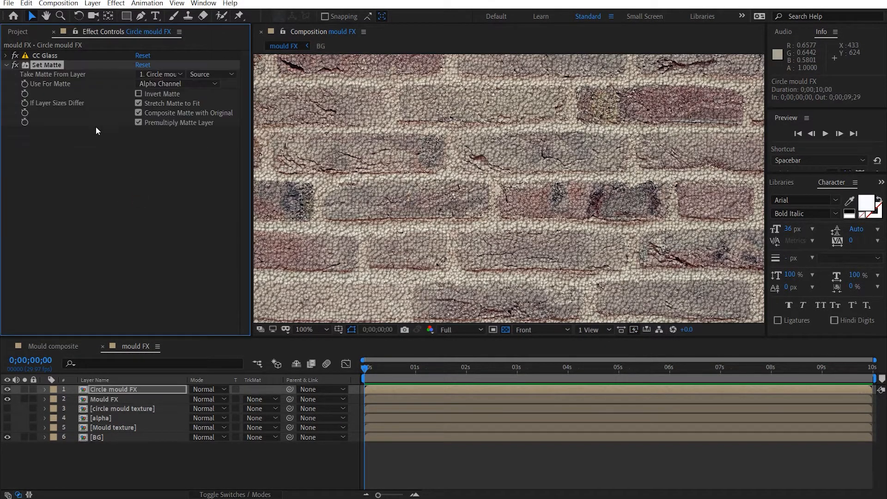
{"action": "key", "text": "ctrl+d"}
{"action": "left_click", "coordinate": [162, 74]}
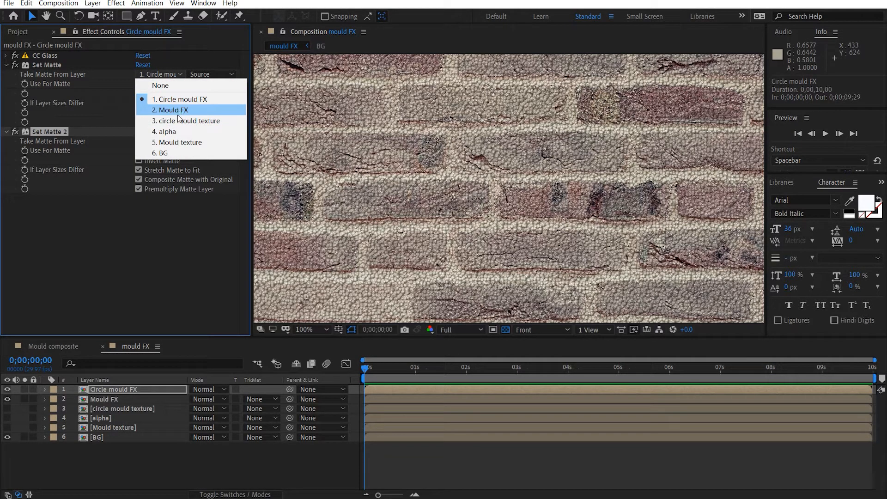
{"action": "left_click", "coordinate": [184, 131]}
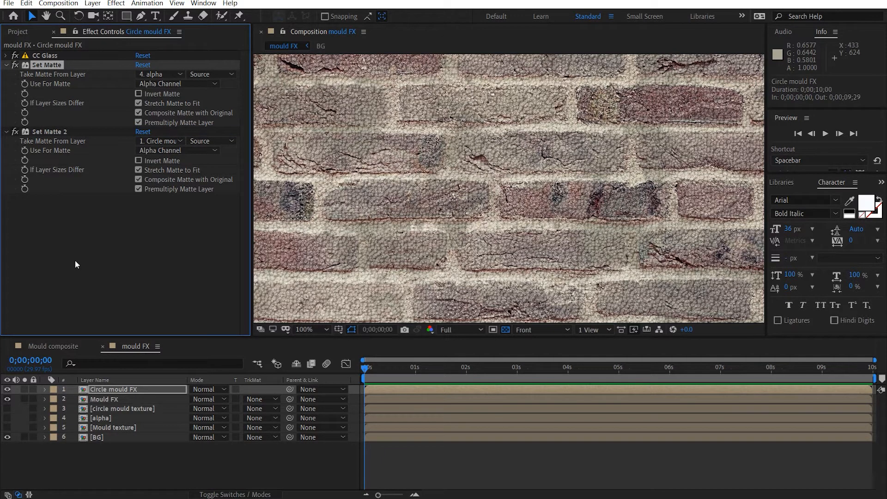
Step: Solo the Circle mould FX layer and invert its alpha matte, then delete the duplicate Set Matte 2 effect
{"action": "left_click", "coordinate": [25, 389]}
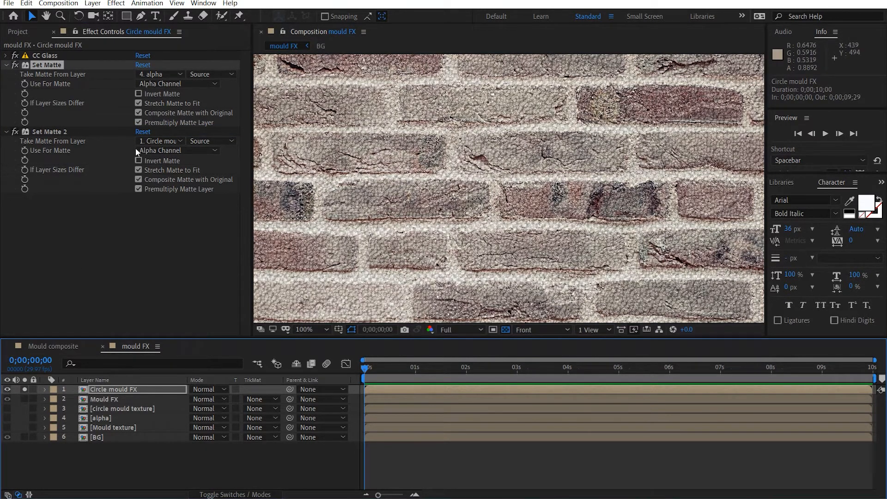
{"action": "left_click", "coordinate": [138, 94]}
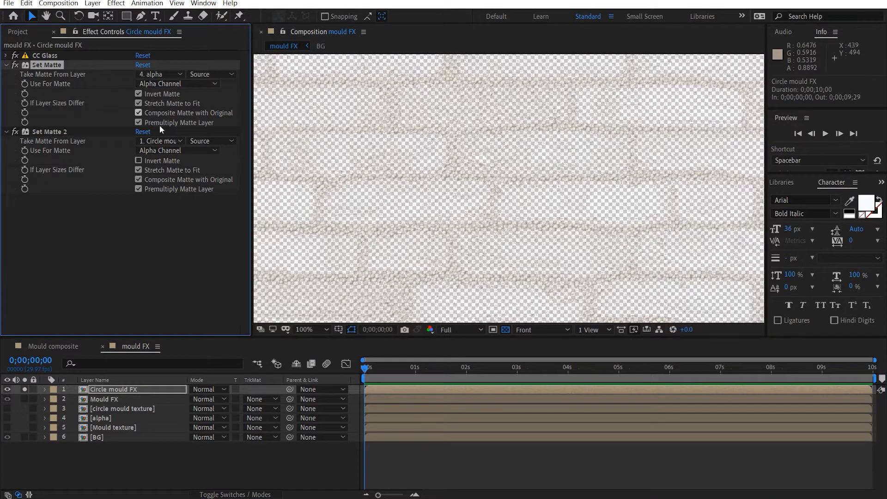
{"action": "left_click", "coordinate": [51, 133]}
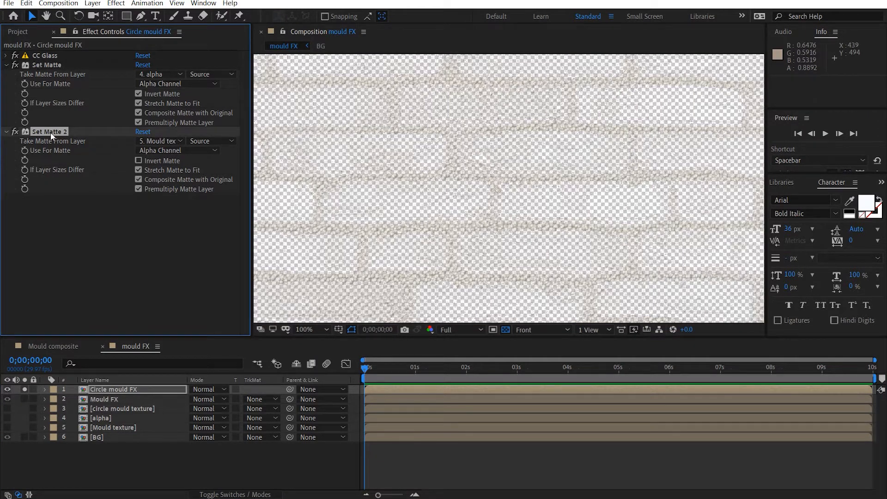
{"action": "key", "text": "Delete"}
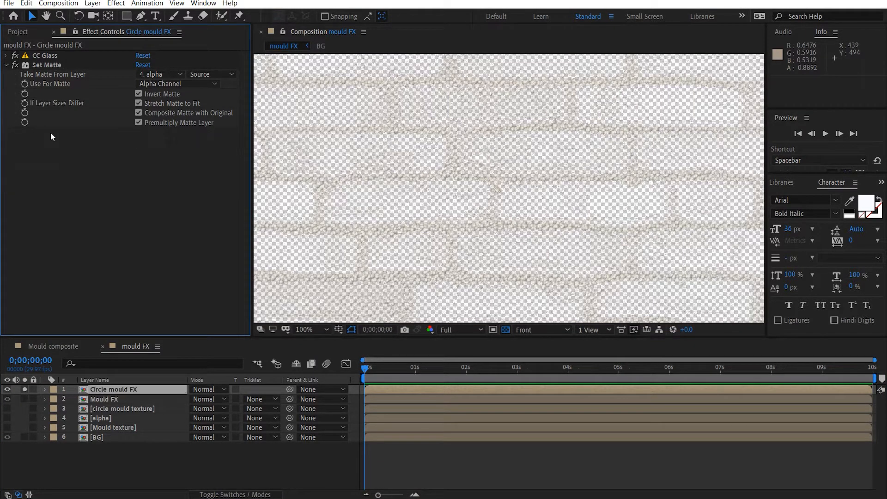
{"action": "left_click", "coordinate": [6, 65]}
Step: Apply Curves to the Circle mould FX layer and shape a contrast-boosting S-curve in the RGB channel
{"action": "key", "text": "comma"}
{"action": "key", "text": "comma"}
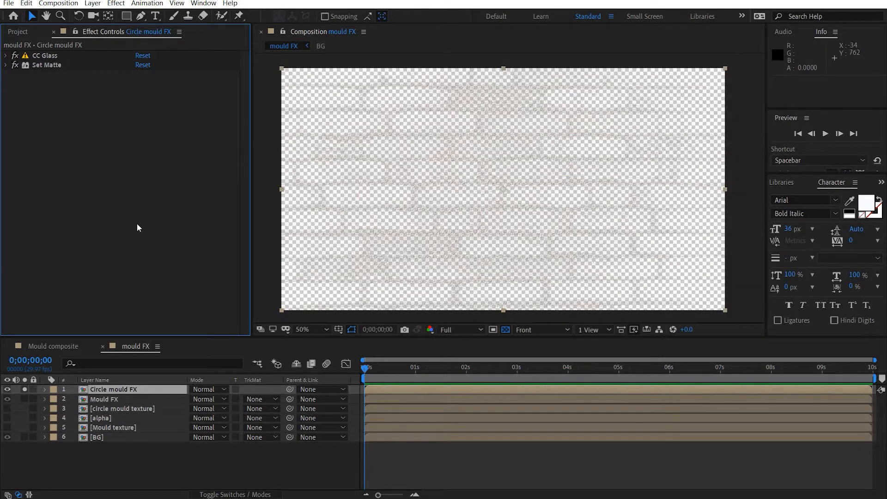
{"action": "key", "text": "ctrl+space"}
{"action": "type", "text": "curves"}
{"action": "key", "text": "Return"}
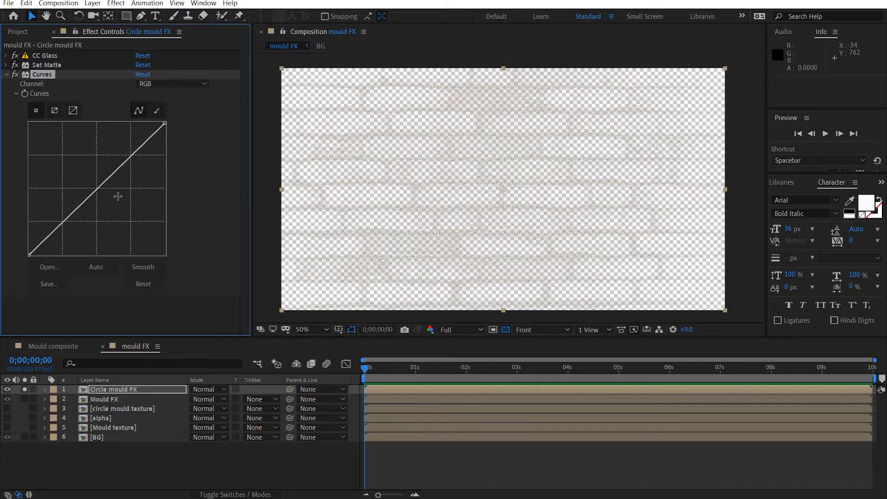
{"action": "left_click_drag", "start_coordinate": [92, 199], "coordinate": [82, 225]}
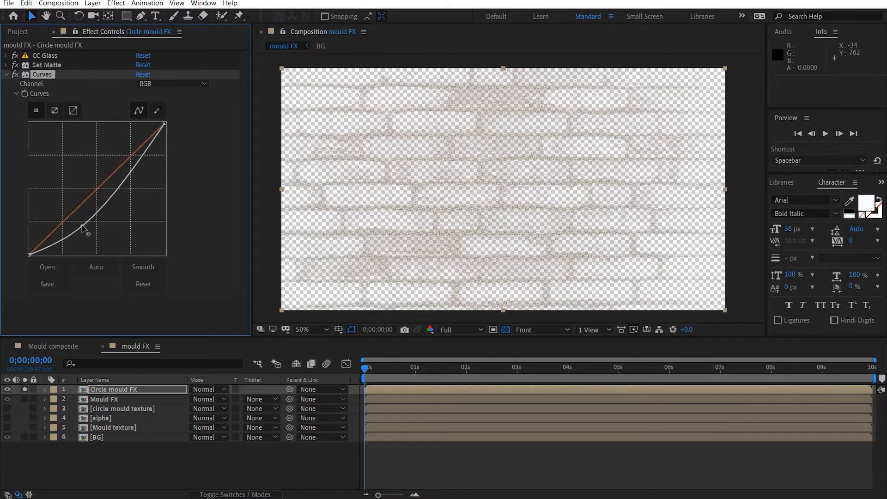
{"action": "left_click_drag", "start_coordinate": [123, 169], "coordinate": [124, 164]}
Step: Tint the circle mould green by lowering the red curve and raising the green curve, then collapse the Curves settings
{"action": "scroll", "coordinate": [450, 219], "scroll_direction": "up", "scroll_amount": 3}
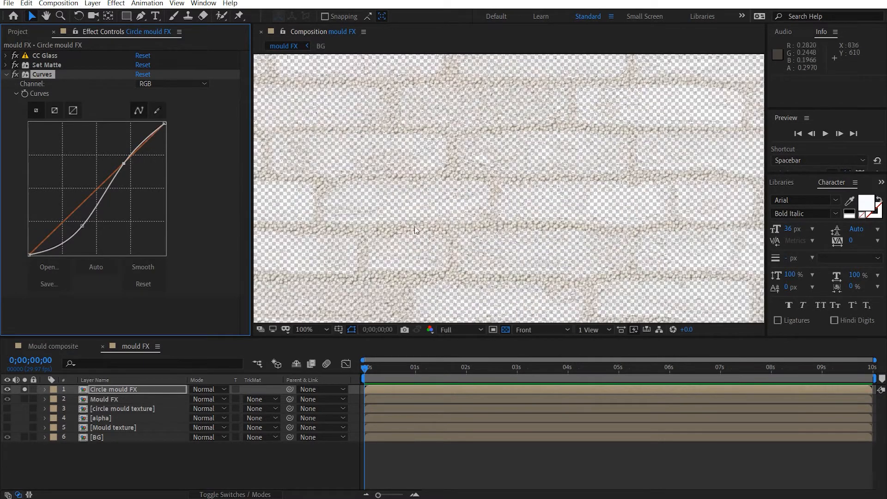
{"action": "left_click_drag", "start_coordinate": [375, 236], "coordinate": [502, 206]}
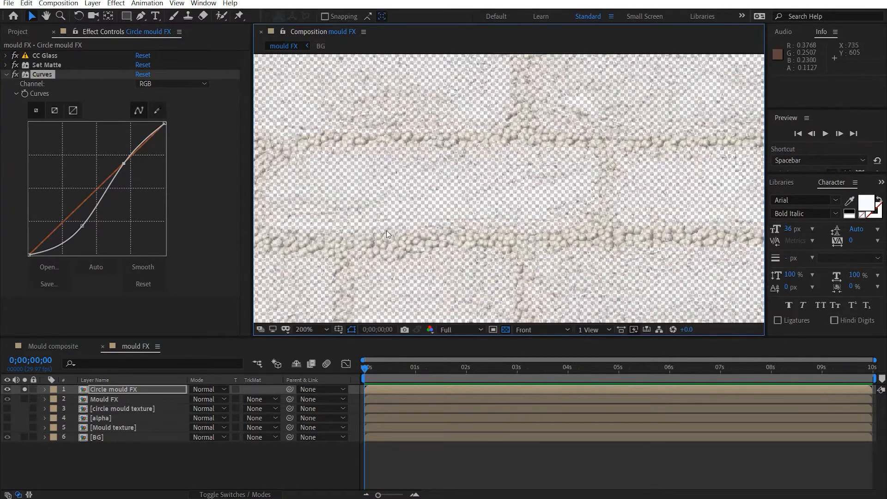
{"action": "left_click", "coordinate": [175, 84]}
{"action": "left_click", "coordinate": [166, 107]}
{"action": "mouse_move", "coordinate": [92, 194]}
{"action": "left_mouse_down"}
{"action": "mouse_move", "coordinate": [86, 188]}
{"action": "mouse_move", "coordinate": [97, 205]}
{"action": "left_mouse_up"}
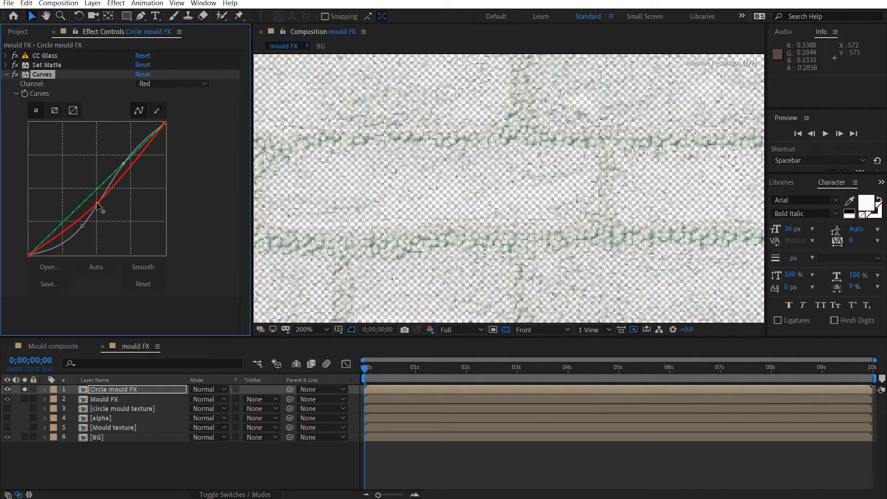
{"action": "left_click", "coordinate": [163, 86]}
{"action": "left_click", "coordinate": [161, 117]}
{"action": "left_click_drag", "start_coordinate": [96, 196], "coordinate": [90, 187]}
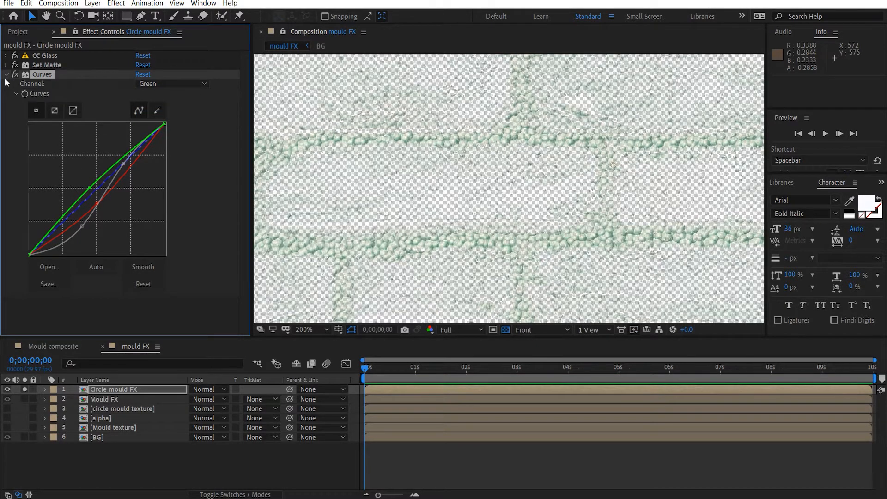
{"action": "left_click", "coordinate": [6, 74]}
Step: Apply Drop Shadow to the Circle mould FX layer with 100% opacity and a distance of 1
{"action": "left_click", "coordinate": [106, 157]}
{"action": "key", "text": "ctrl+space"}
{"action": "type", "text": "drop"}
{"action": "key", "text": "Return"}
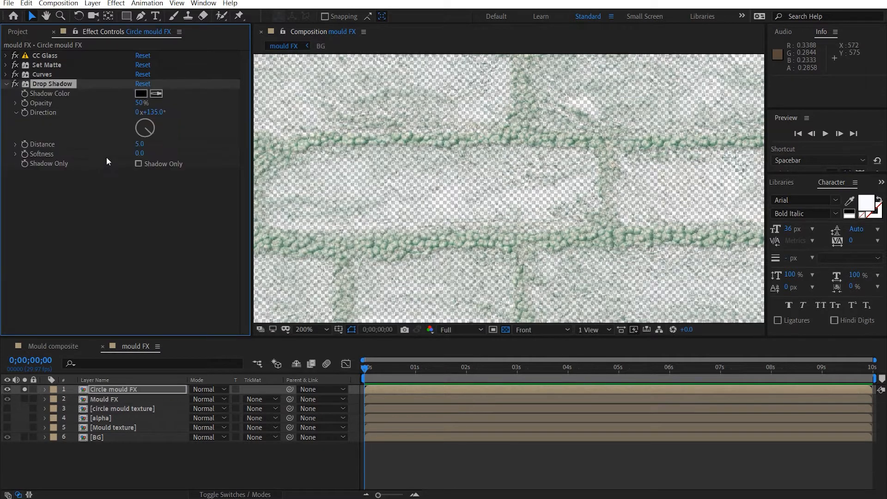
{"action": "left_click_drag", "start_coordinate": [139, 103], "coordinate": [172, 105]}
{"action": "left_click", "coordinate": [139, 144]}
{"action": "type", "text": "1"}
{"action": "key", "text": "Return"}
{"action": "scroll", "coordinate": [620, 149], "scroll_direction": "down", "scroll_amount": 1}
{"action": "scroll", "coordinate": [439, 181], "scroll_direction": "down", "scroll_amount": 2}
{"action": "left_click", "coordinate": [707, 178]}
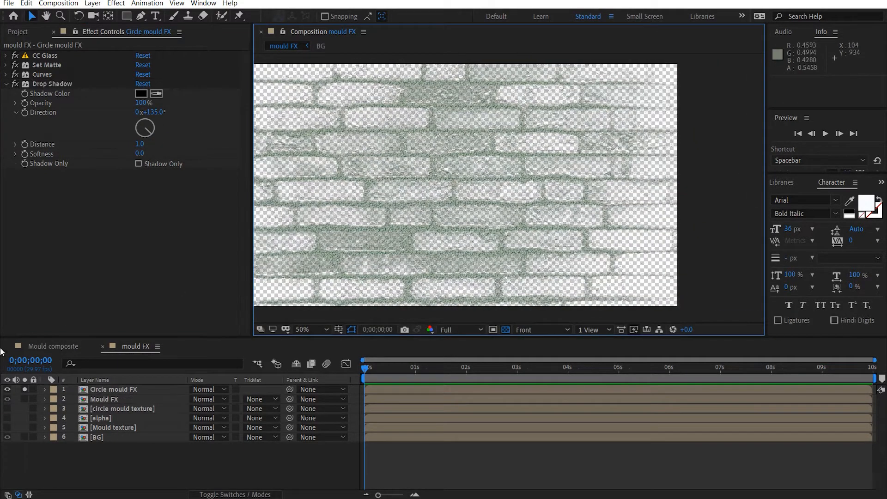
Step: Unsolo the Circle mould FX layer and darken its RGB curve by lowering both the upper and lower control points
{"action": "left_click", "coordinate": [25, 389]}
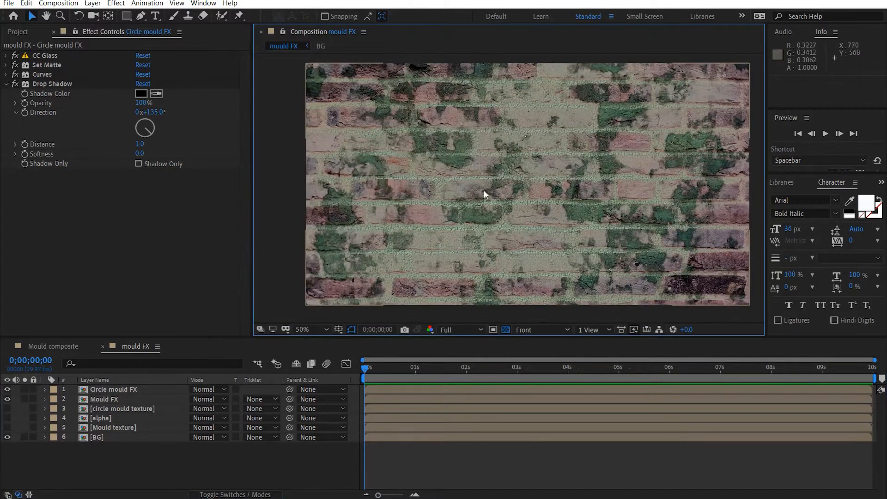
{"action": "scroll", "coordinate": [484, 194], "scroll_direction": "up", "scroll_amount": 2}
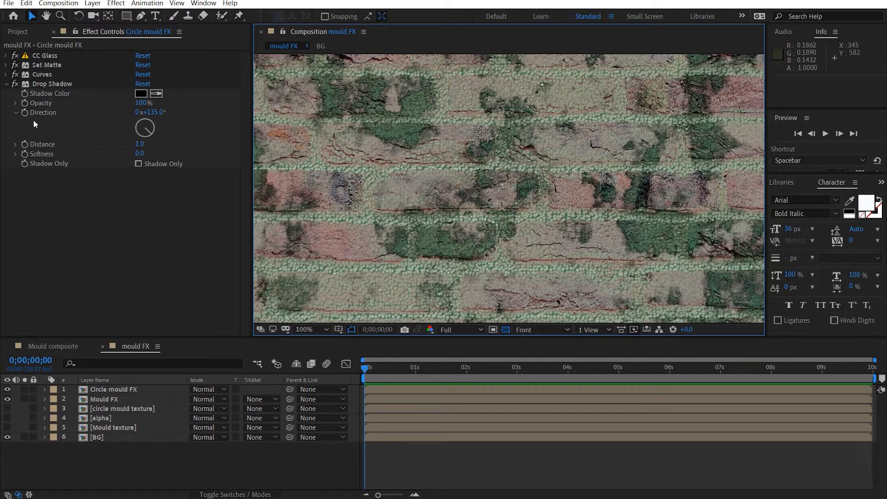
{"action": "left_click", "coordinate": [7, 74]}
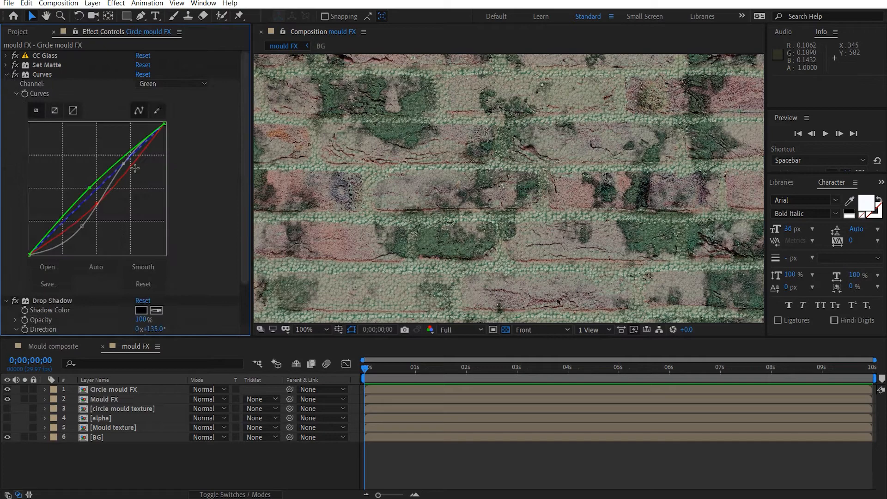
{"action": "left_click", "coordinate": [163, 86]}
{"action": "left_click", "coordinate": [148, 91]}
{"action": "left_click_drag", "start_coordinate": [122, 164], "coordinate": [137, 168]}
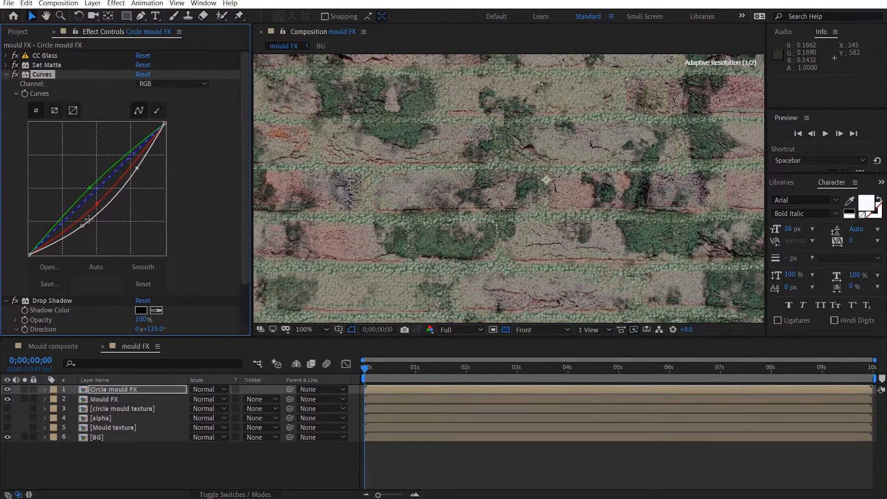
{"action": "left_click_drag", "start_coordinate": [82, 226], "coordinate": [80, 234]}
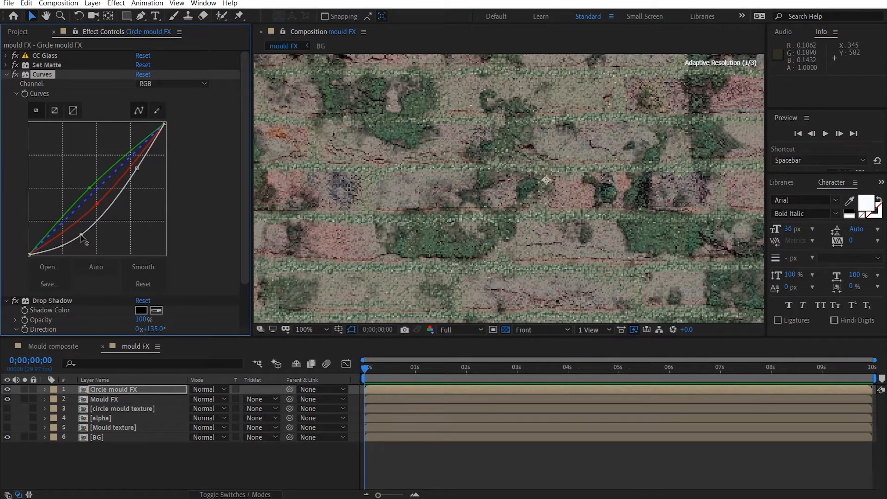
{"action": "scroll", "coordinate": [394, 226], "scroll_direction": "down", "scroll_amount": 4}
{"action": "scroll", "coordinate": [395, 226], "scroll_direction": "up", "scroll_amount": 2}
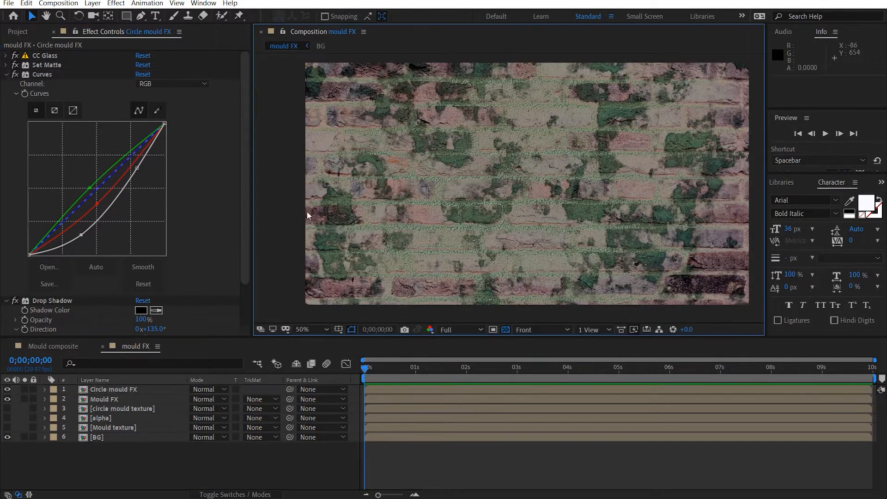
{"action": "left_click_drag", "start_coordinate": [499, 214], "coordinate": [479, 212]}
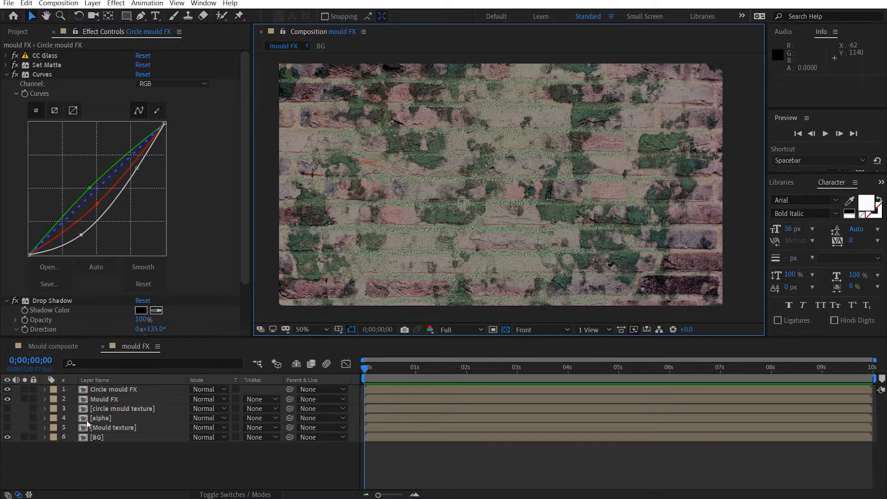
{"action": "left_click", "coordinate": [103, 437]}
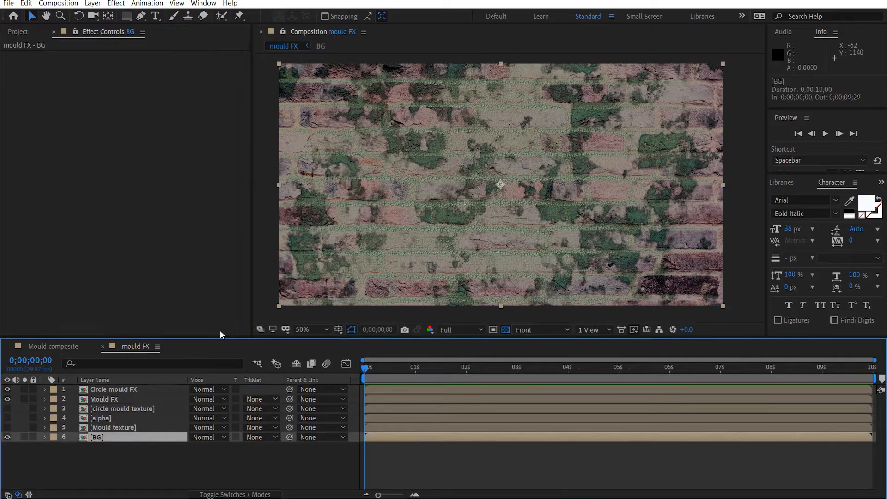
{"action": "key", "text": "slash"}
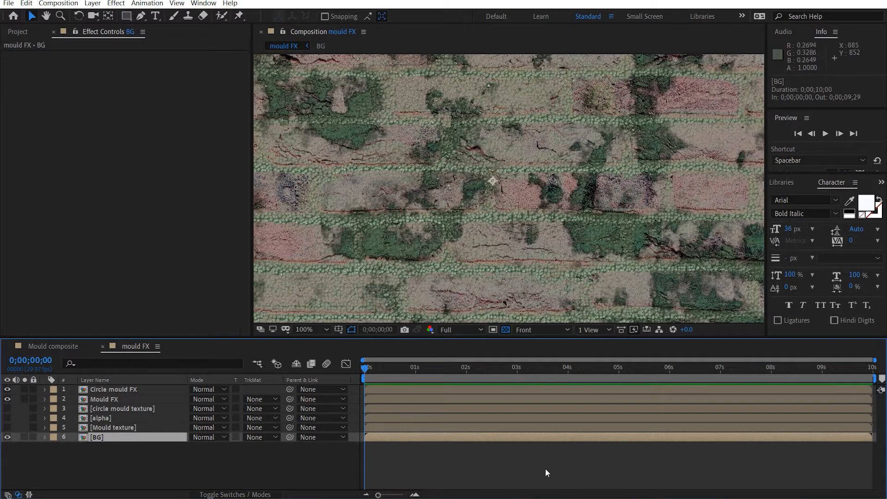
{"action": "left_click", "coordinate": [501, 224]}
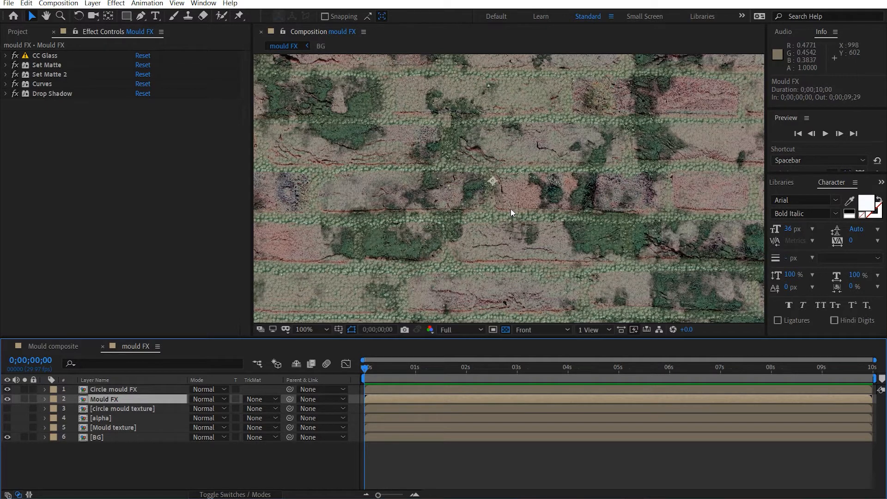
Step: Open the Mould texture composition and add it to the render queue
{"action": "double_click", "coordinate": [117, 426]}
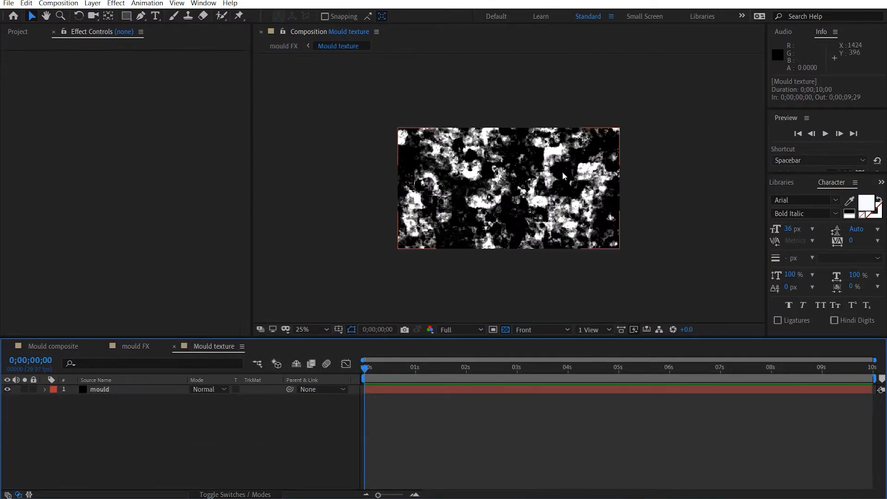
{"action": "scroll", "coordinate": [563, 177], "scroll_direction": "up", "scroll_amount": 2}
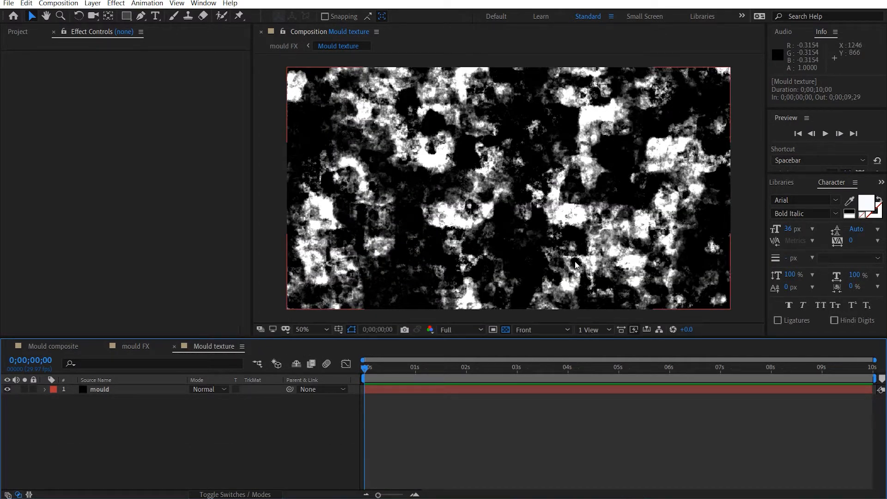
{"action": "key", "text": "ctrl+m"}
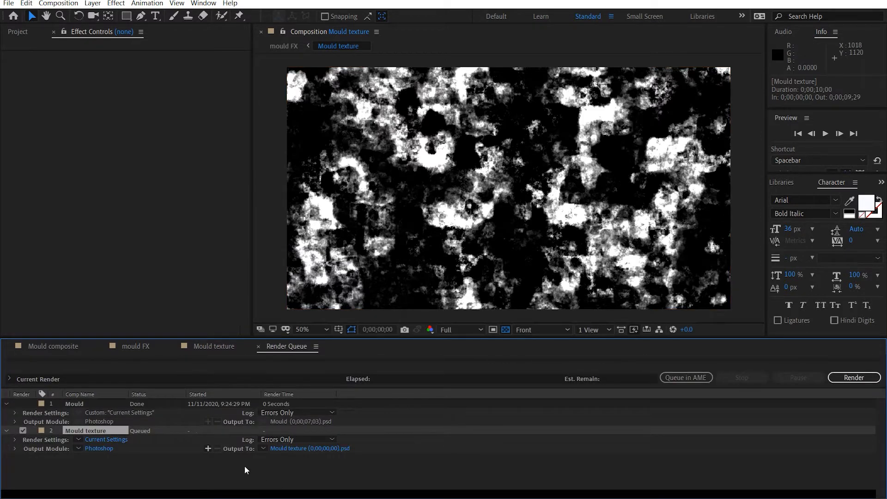
Step: Set the Mould texture render to Best quality and Full resolution, and accept the output module with Photoshop Sequence format
{"action": "left_click", "coordinate": [106, 439]}
{"action": "left_click", "coordinate": [373, 124]}
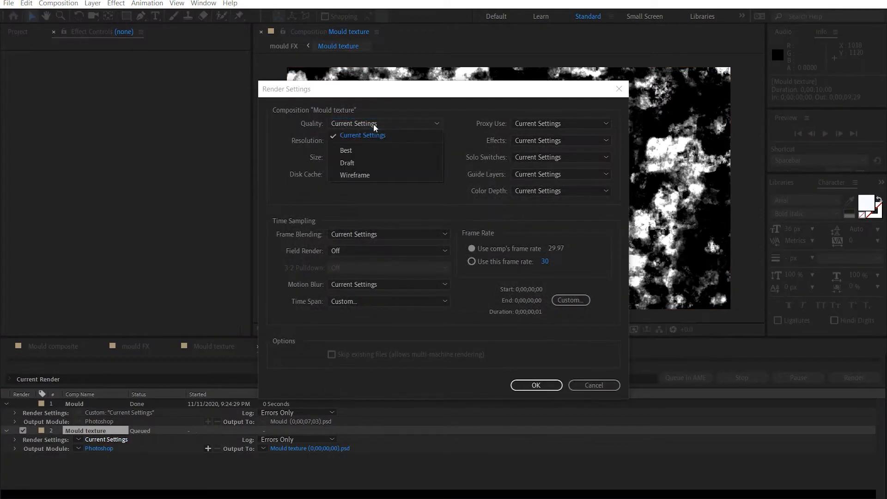
{"action": "left_click", "coordinate": [370, 152]}
{"action": "left_click", "coordinate": [371, 140]}
{"action": "left_click", "coordinate": [366, 167]}
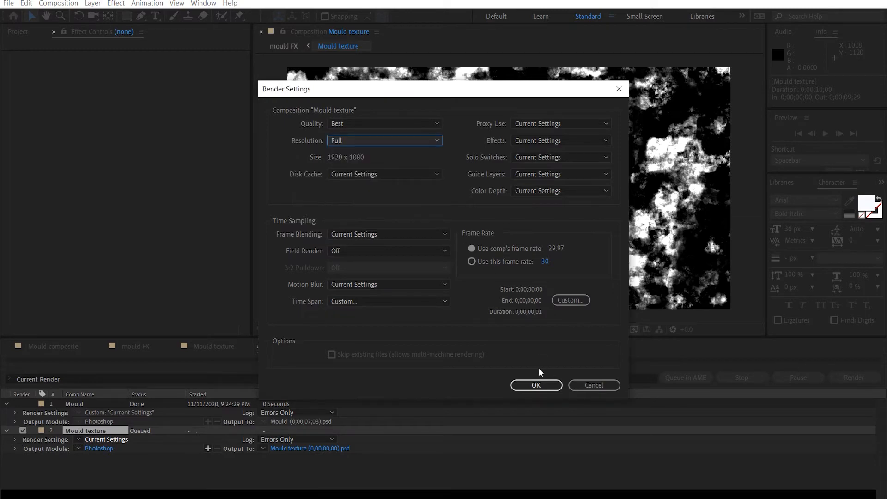
{"action": "left_click", "coordinate": [536, 385]}
{"action": "left_click", "coordinate": [99, 448]}
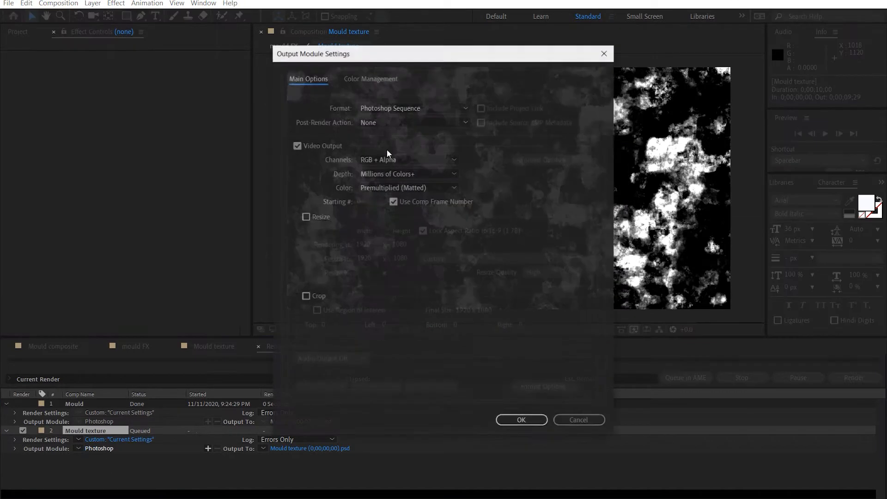
{"action": "left_click", "coordinate": [524, 420]}
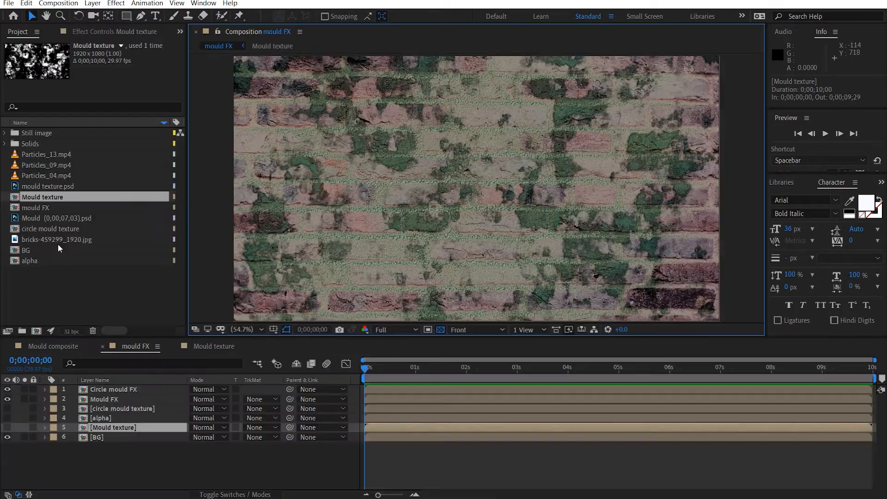
Step: Add the mould texture.psd footage as the uppermost layer of the mould FX composition
{"action": "left_click", "coordinate": [69, 187]}
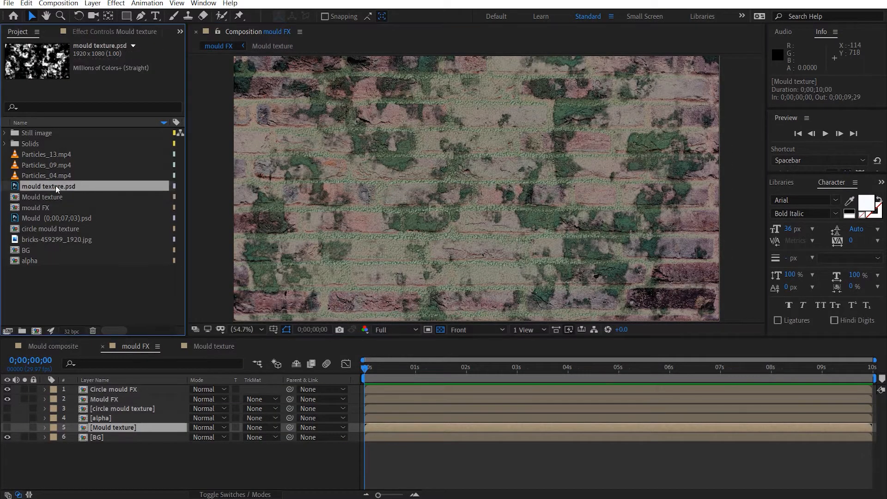
{"action": "left_click_drag", "start_coordinate": [41, 187], "coordinate": [28, 393]}
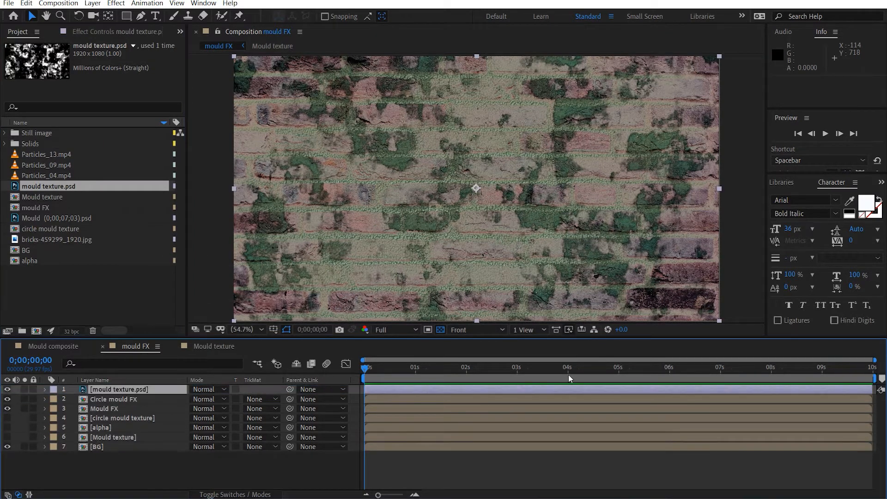
Step: Try a Luma Matte from mould texture.psd on the Circle mould FX layer and solo the layer to check it
{"action": "left_click", "coordinate": [254, 399]}
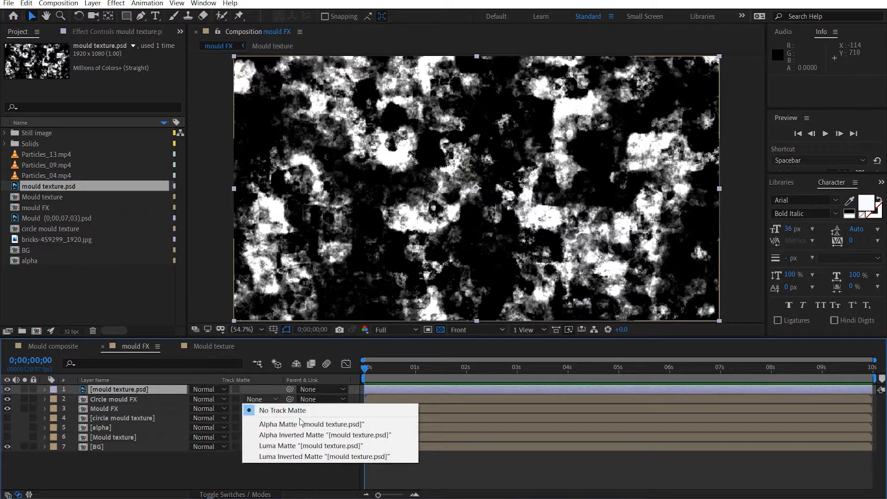
{"action": "left_click", "coordinate": [303, 447]}
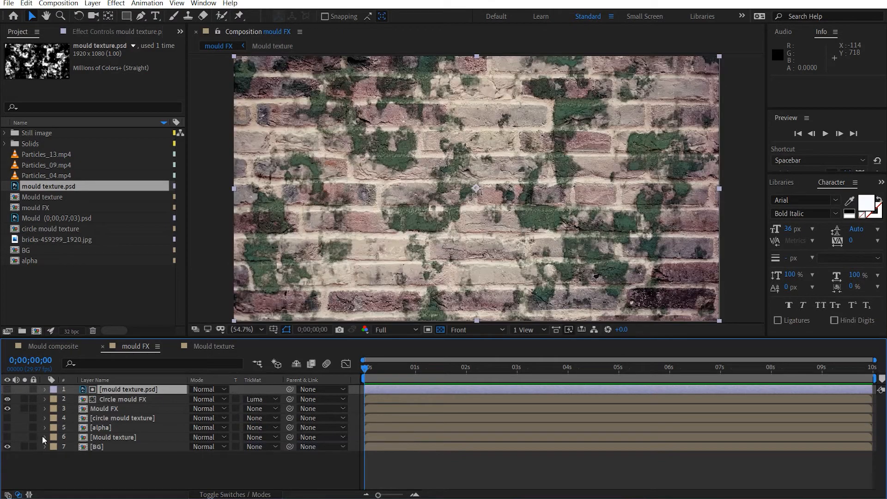
{"action": "left_click", "coordinate": [24, 399]}
{"action": "scroll", "coordinate": [387, 245], "scroll_direction": "up", "scroll_amount": 2}
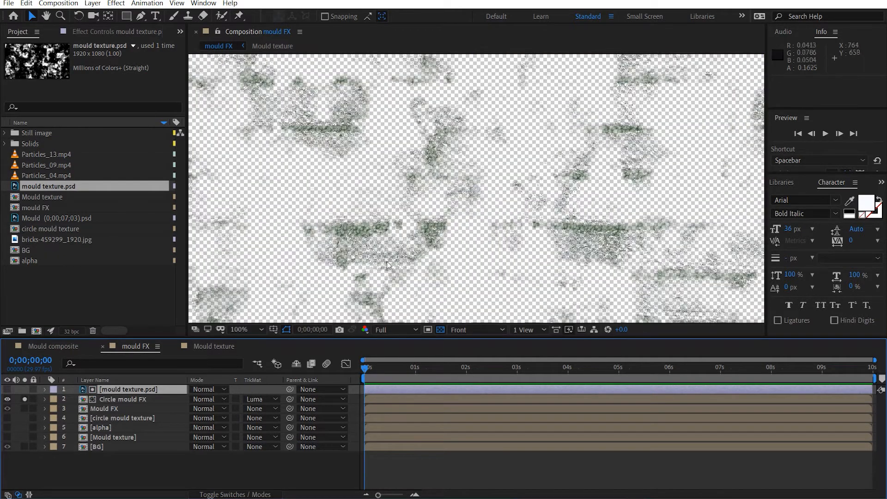
Step: Set the Circle mould FX track matte to Luma Inverted Matte from mould texture.psd and unsolo the layer
{"action": "left_click", "coordinate": [245, 395]}
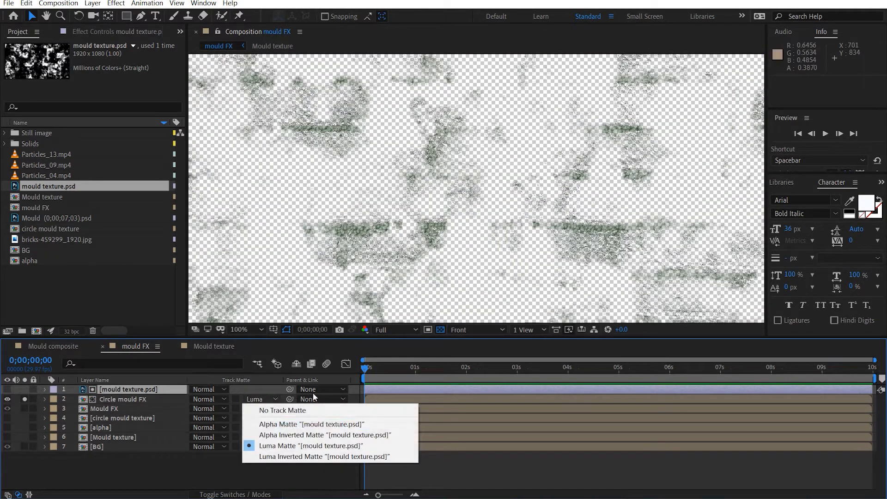
{"action": "left_click", "coordinate": [305, 456]}
{"action": "left_click", "coordinate": [24, 399]}
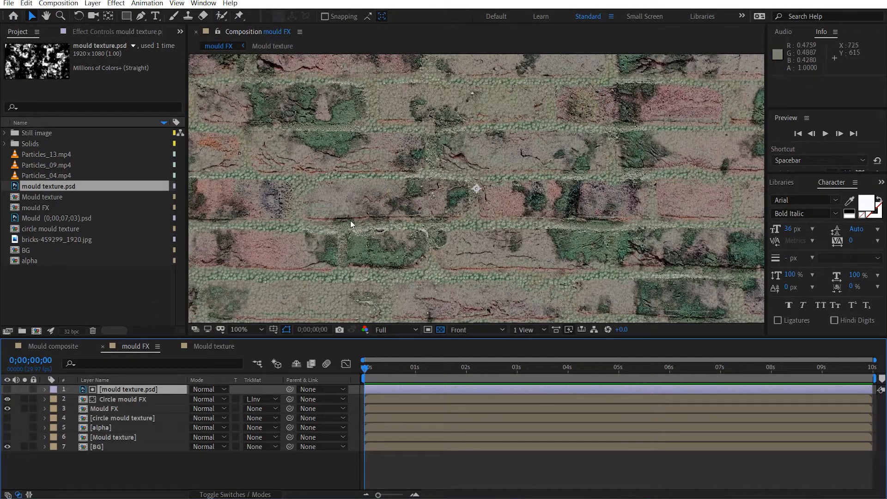
Step: Inspect the matted Circle mould FX layer up close, both soloed and combined with the other layers
{"action": "key", "text": "h"}
{"action": "left_click_drag", "start_coordinate": [582, 179], "coordinate": [651, 201]}
{"action": "key", "text": "v"}
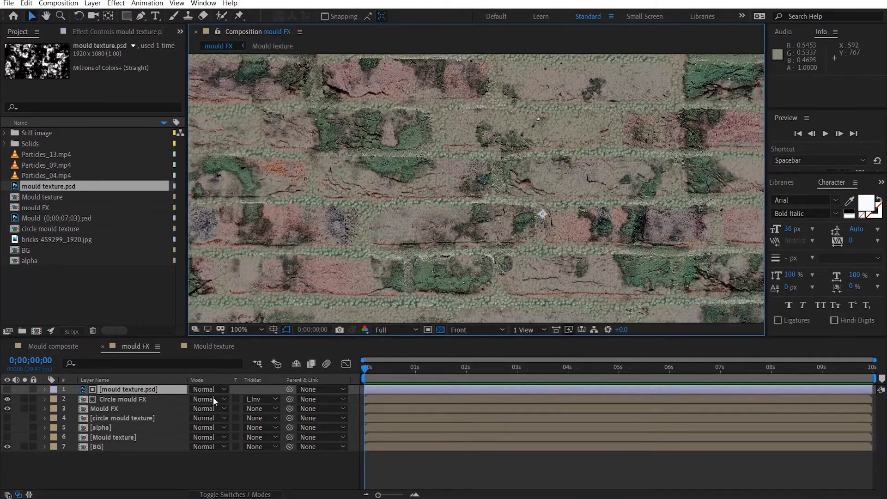
{"action": "left_click", "coordinate": [139, 400]}
{"action": "left_click", "coordinate": [25, 398]}
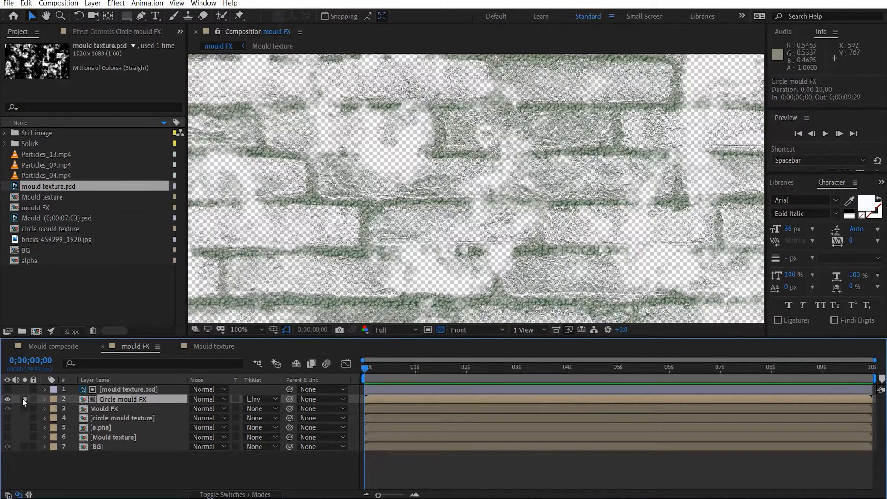
{"action": "scroll", "coordinate": [532, 179], "scroll_direction": "down", "scroll_amount": 1}
{"action": "key", "text": "h"}
{"action": "left_click_drag", "start_coordinate": [438, 184], "coordinate": [359, 177]}
{"action": "key", "text": "v"}
{"action": "scroll", "coordinate": [360, 177], "scroll_direction": "up", "scroll_amount": 1}
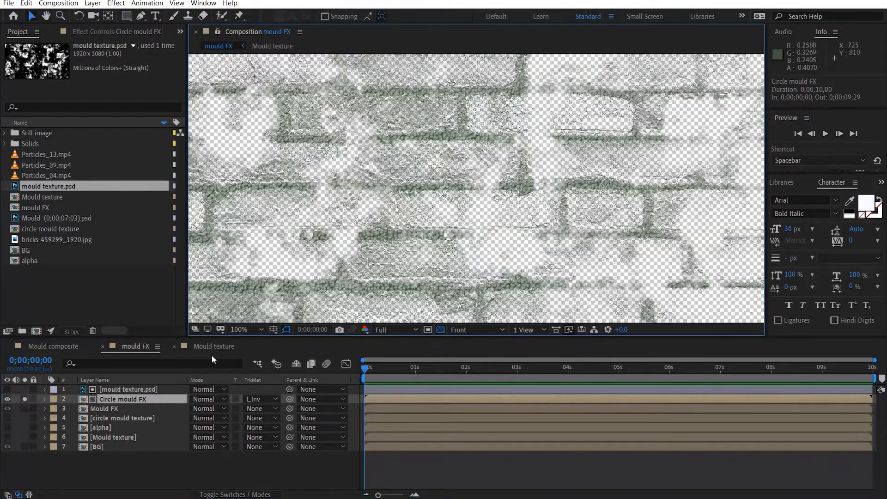
{"action": "left_click", "coordinate": [25, 399]}
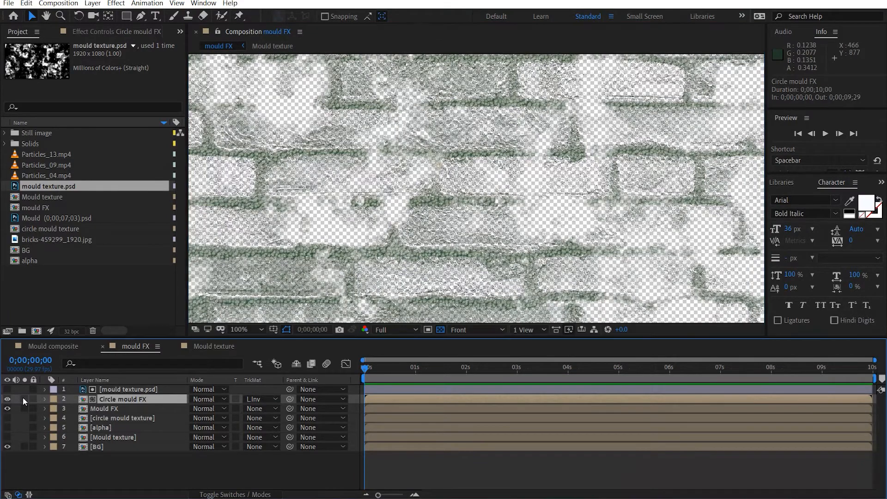
{"action": "left_click_drag", "start_coordinate": [374, 218], "coordinate": [497, 178]}
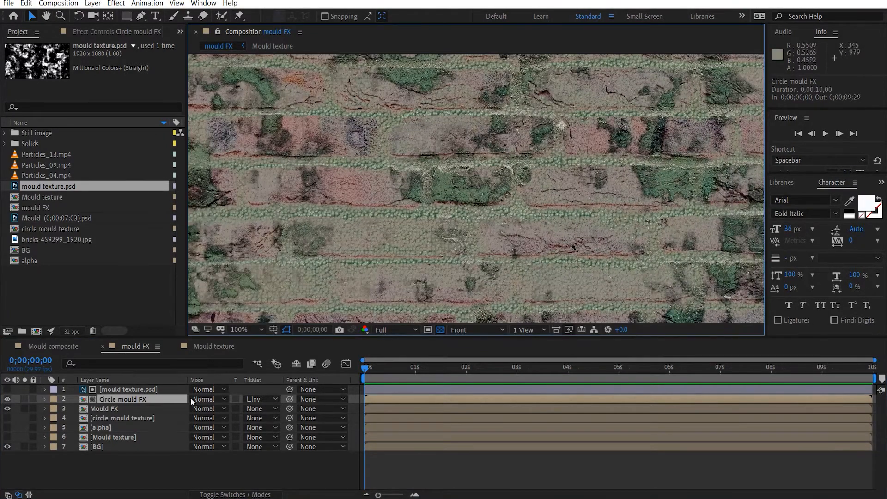
{"action": "scroll", "coordinate": [482, 209], "scroll_direction": "down", "scroll_amount": 1}
{"action": "key", "text": "shift+/"}
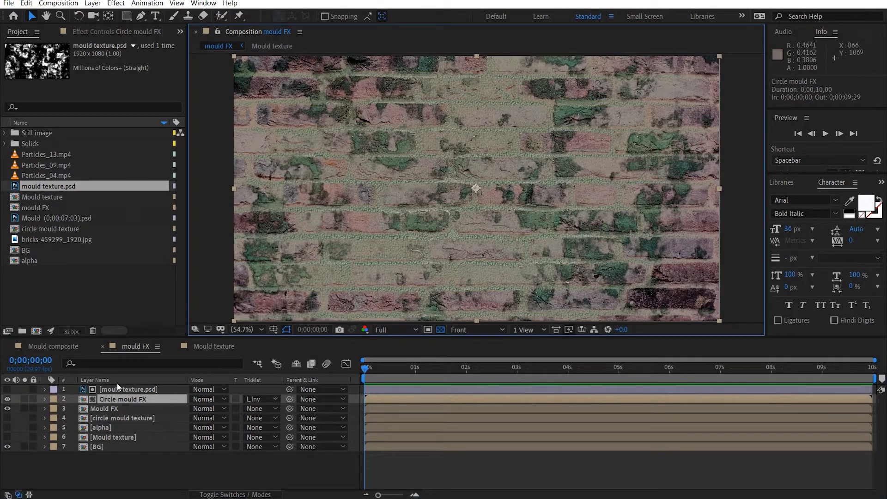
Step: Add an Inner Shadow layer style to Circle mould FX and set its opacity to 100%
{"action": "left_click", "coordinate": [93, 4]}
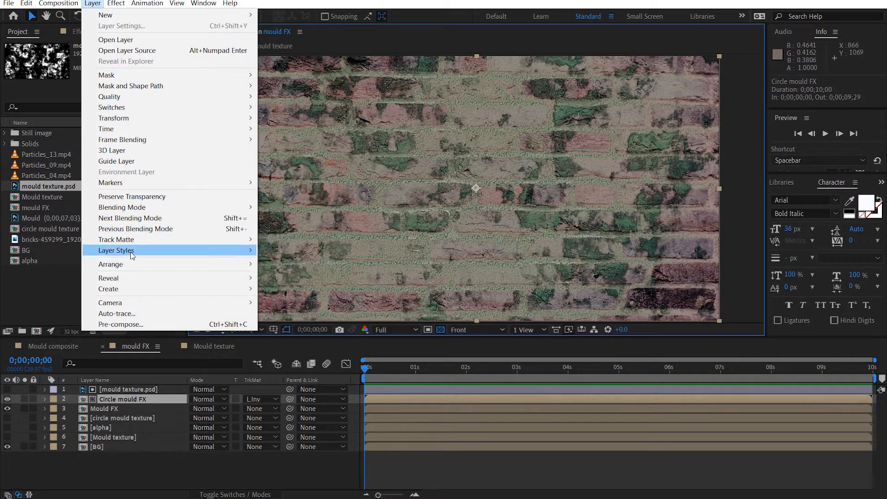
{"action": "mouse_move", "coordinate": [133, 252]}
{"action": "left_click", "coordinate": [293, 296]}
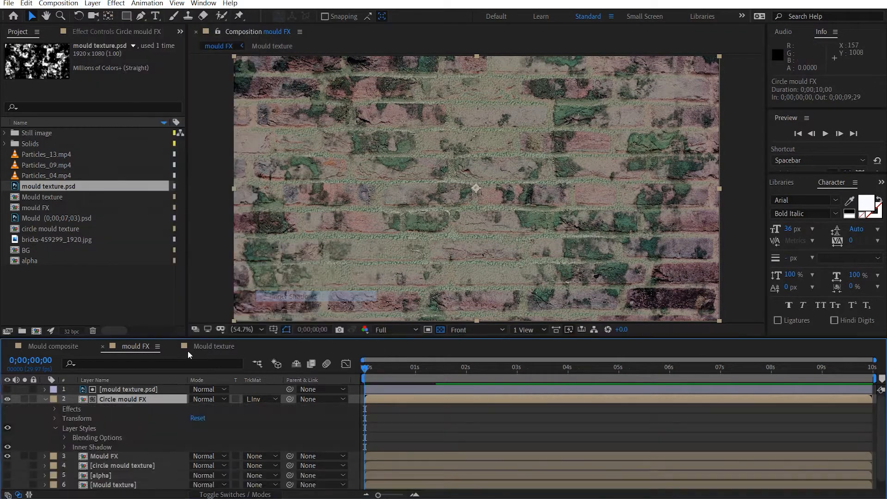
{"action": "scroll", "coordinate": [455, 238], "scroll_direction": "up", "scroll_amount": 4}
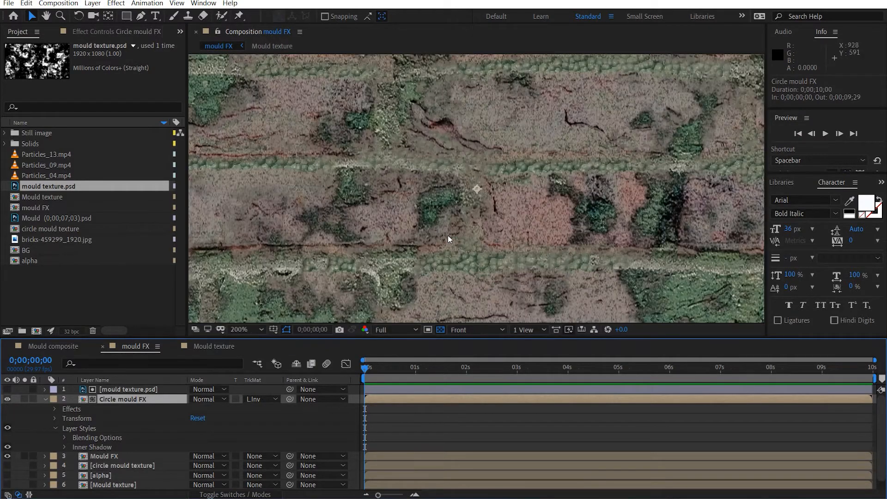
{"action": "left_click", "coordinate": [65, 446]}
{"action": "left_click_drag", "start_coordinate": [195, 428], "coordinate": [539, 413]}
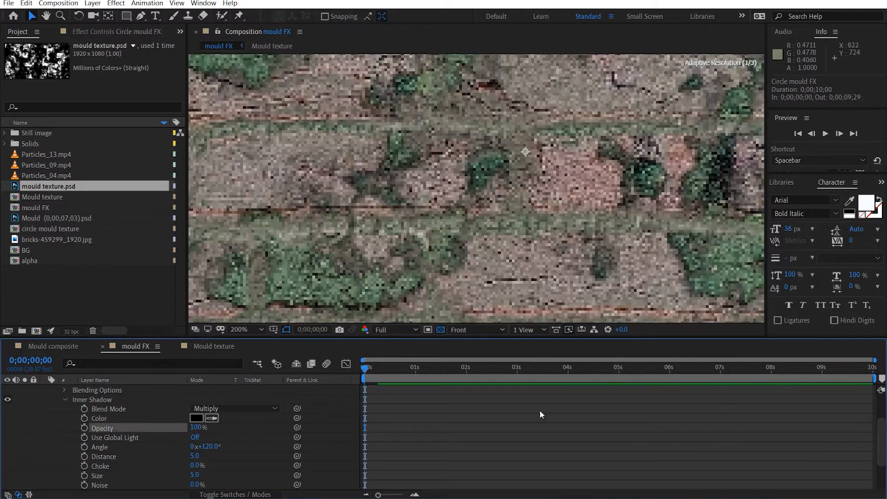
Step: Set the Inner Shadow blend mode to Normal and its distance to 2
{"action": "left_click", "coordinate": [236, 414]}
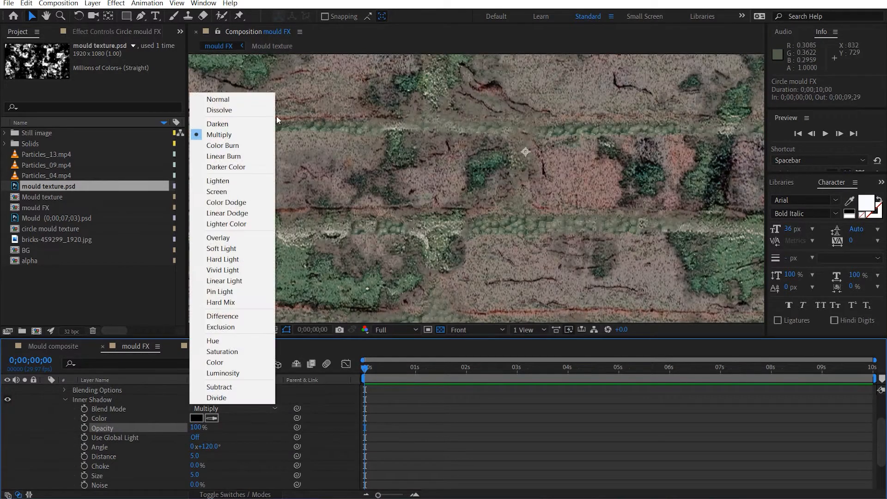
{"action": "left_click", "coordinate": [249, 101]}
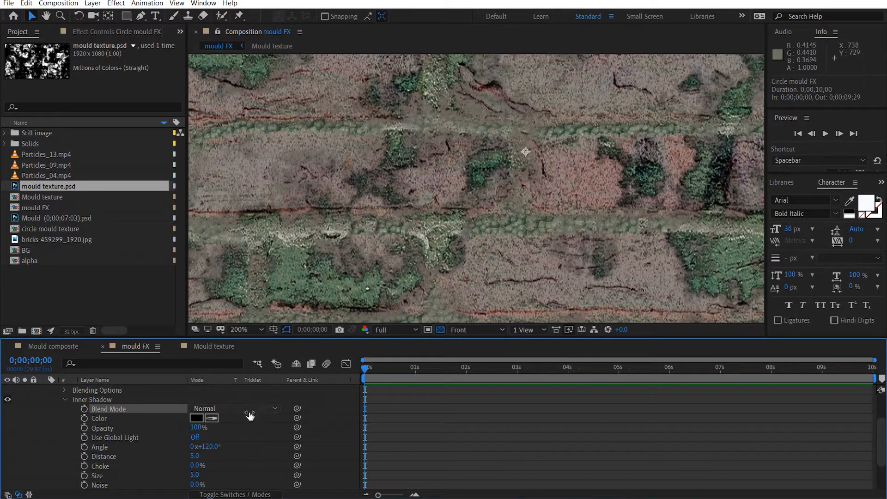
{"action": "scroll", "coordinate": [211, 426], "scroll_direction": "down", "scroll_amount": 1}
{"action": "left_click", "coordinate": [192, 427]}
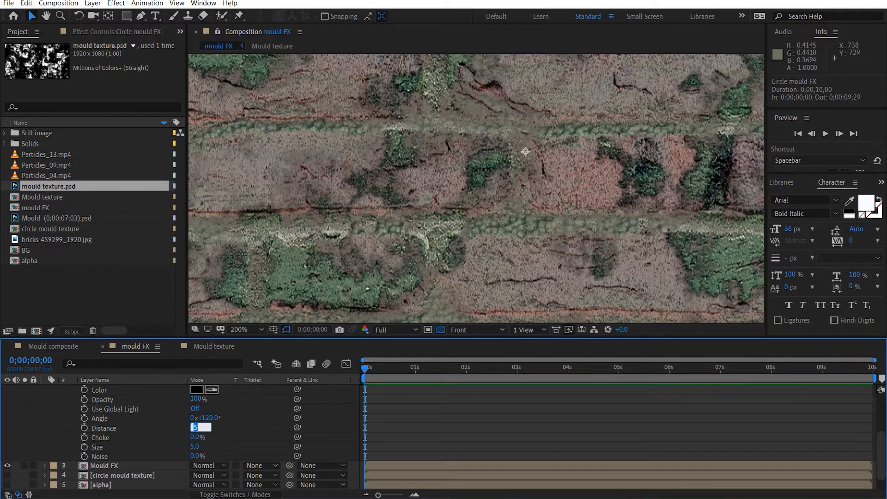
{"action": "type", "text": "2"}
{"action": "key", "text": "Return"}
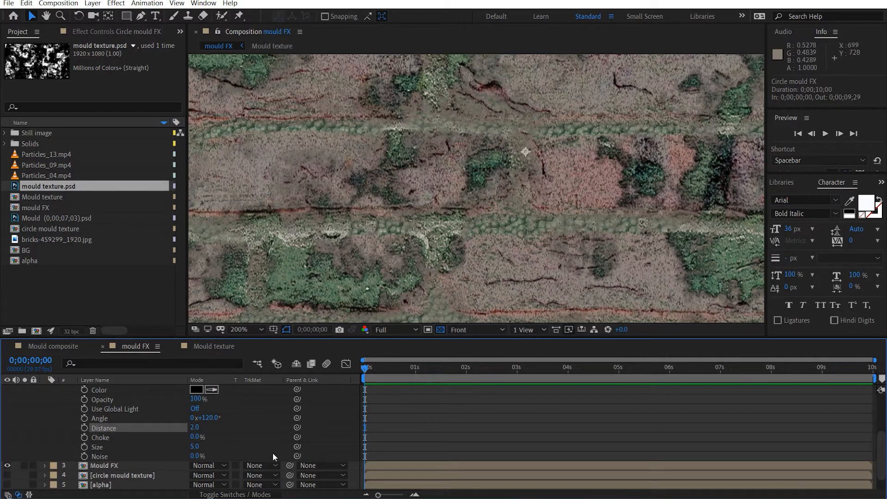
Step: Set both the Inner Shadow angle and the Drop Shadow direction of Circle mould FX to 180°
{"action": "left_click", "coordinate": [98, 32]}
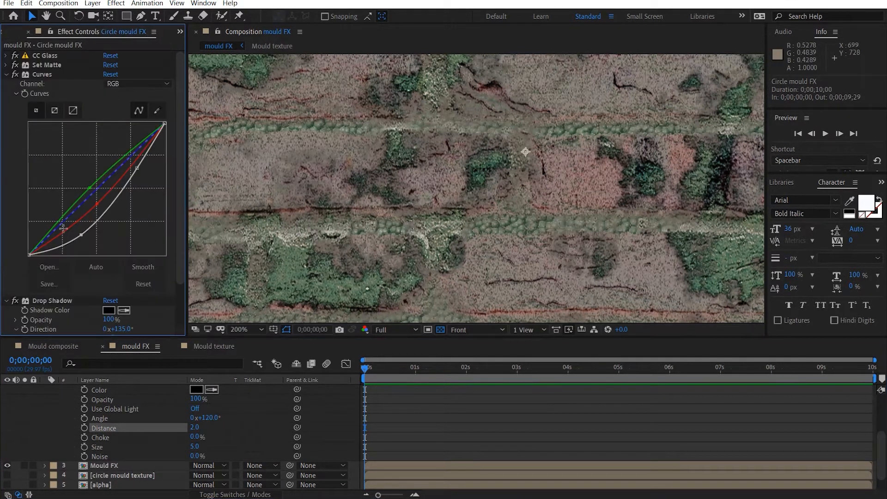
{"action": "scroll", "coordinate": [116, 306], "scroll_direction": "down", "scroll_amount": 3}
{"action": "left_click_drag", "start_coordinate": [208, 418], "coordinate": [252, 418]}
{"action": "left_click", "coordinate": [213, 417]}
{"action": "type", "text": "180"}
{"action": "key", "text": "Return"}
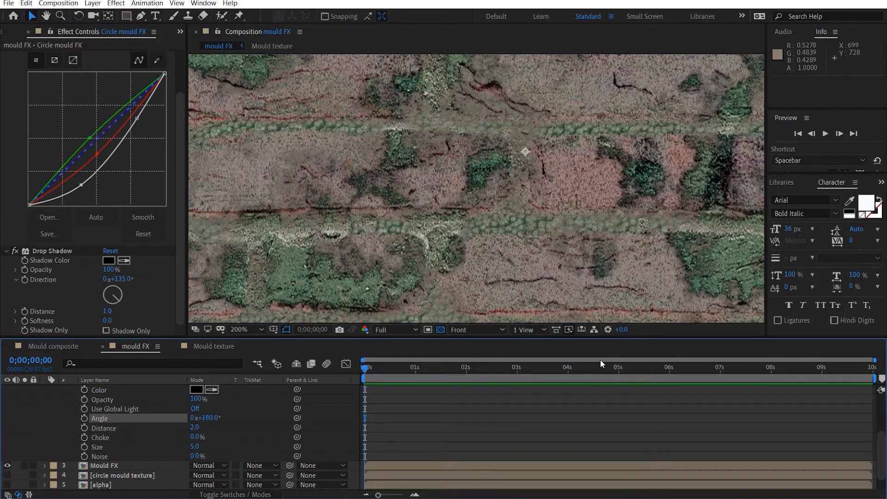
{"action": "left_click", "coordinate": [119, 279]}
{"action": "type", "text": "180"}
{"action": "key", "text": "Return"}
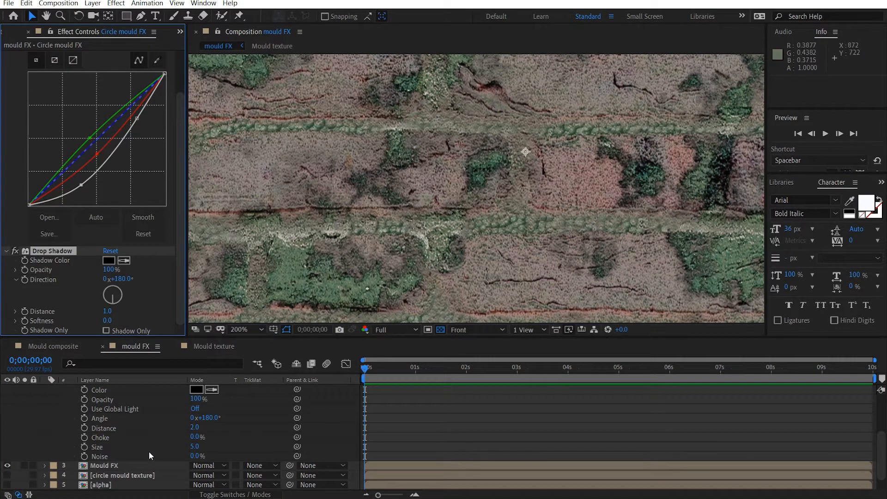
Step: Duplicate the Circle mould FX layer and place the copy at the top of the layer stack
{"action": "scroll", "coordinate": [147, 453], "scroll_direction": "up", "scroll_amount": 4}
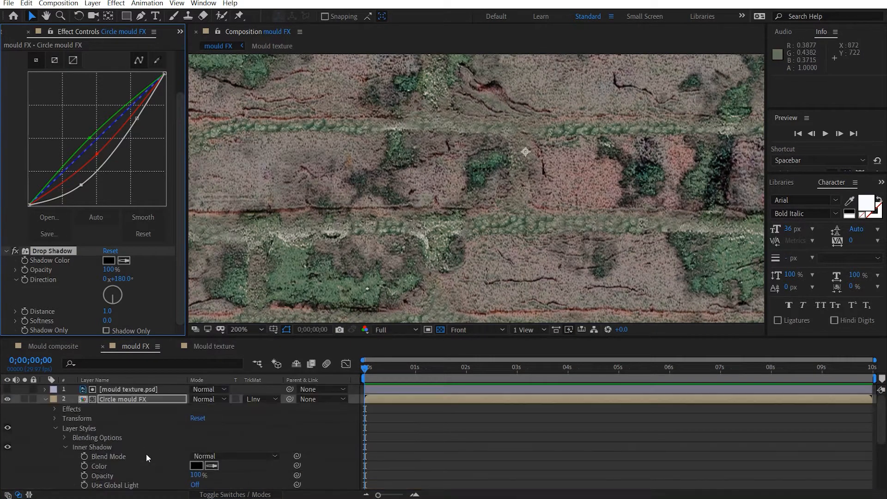
{"action": "left_click", "coordinate": [44, 399]}
{"action": "scroll", "coordinate": [508, 241], "scroll_direction": "down", "scroll_amount": 4}
{"action": "mouse_move", "coordinate": [507, 227]}
{"action": "left_mouse_down"}
{"action": "mouse_move", "coordinate": [503, 240]}
{"action": "mouse_move", "coordinate": [506, 234]}
{"action": "left_mouse_up"}
{"action": "left_click", "coordinate": [126, 400]}
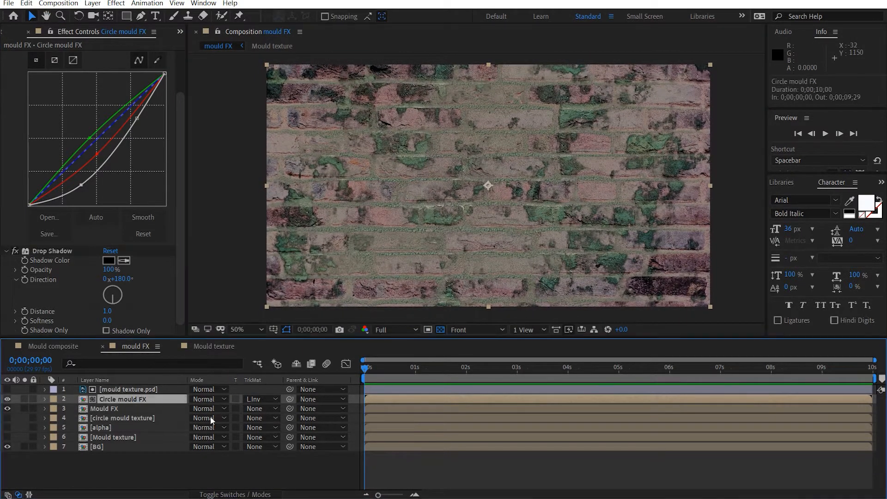
{"action": "left_click", "coordinate": [245, 331]}
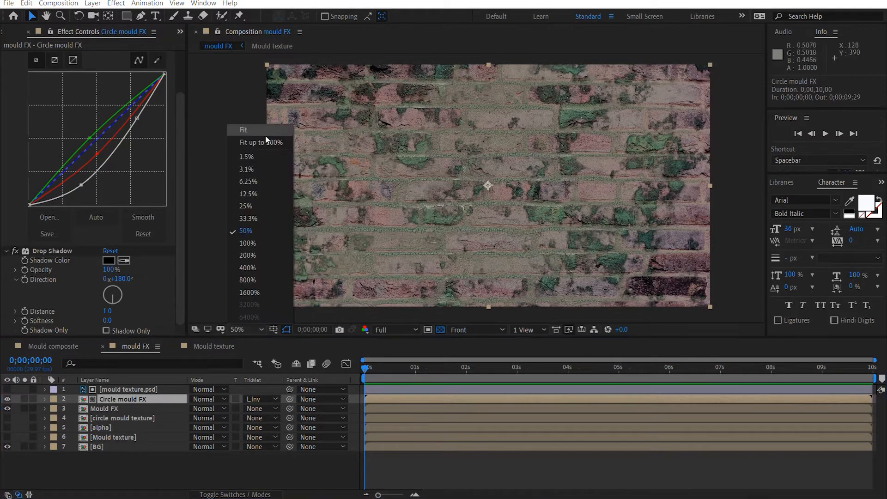
{"action": "left_click", "coordinate": [265, 135]}
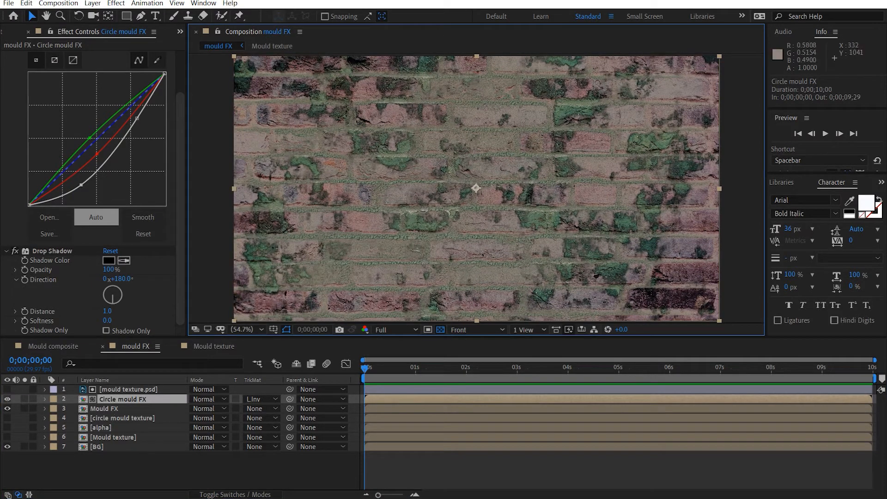
{"action": "key", "text": "ctrl+d"}
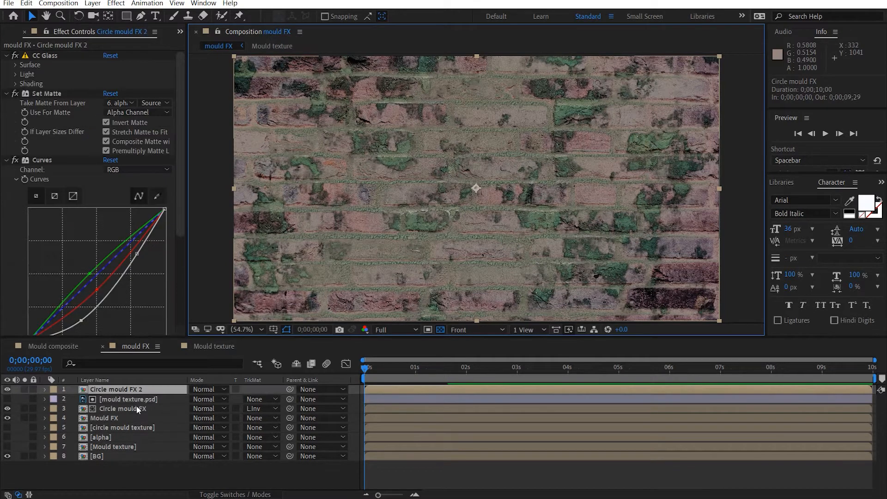
{"action": "key", "text": "ctrl+shift+bracketright"}
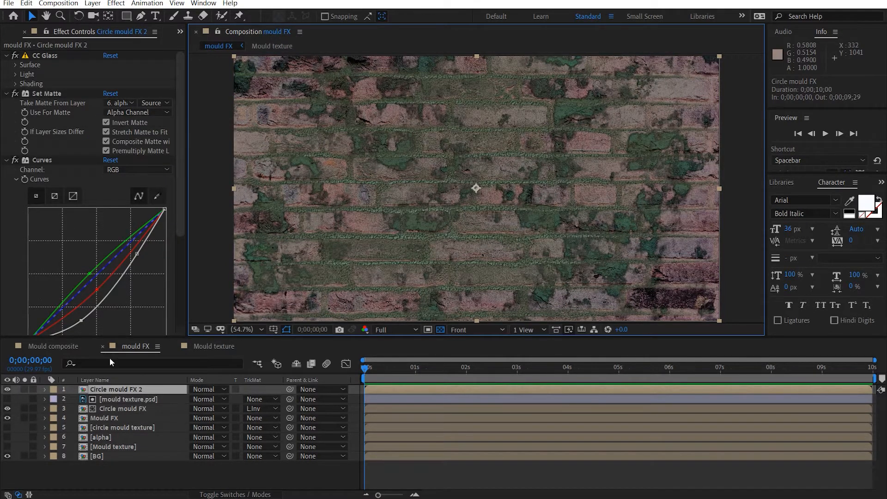
Step: Disable the CC Glass and Set Matte effects on Circle mould FX 2 and collapse all its effects
{"action": "left_click", "coordinate": [7, 56]}
{"action": "left_click", "coordinate": [8, 65]}
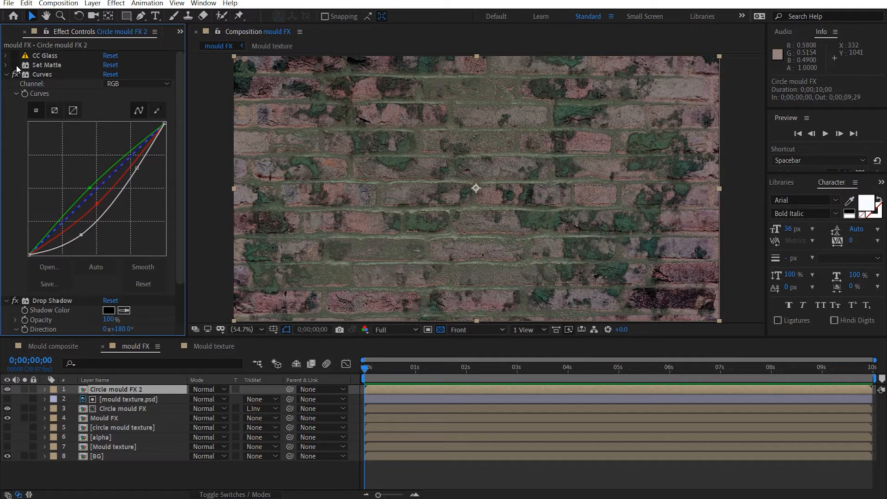
{"action": "left_click", "coordinate": [7, 75]}
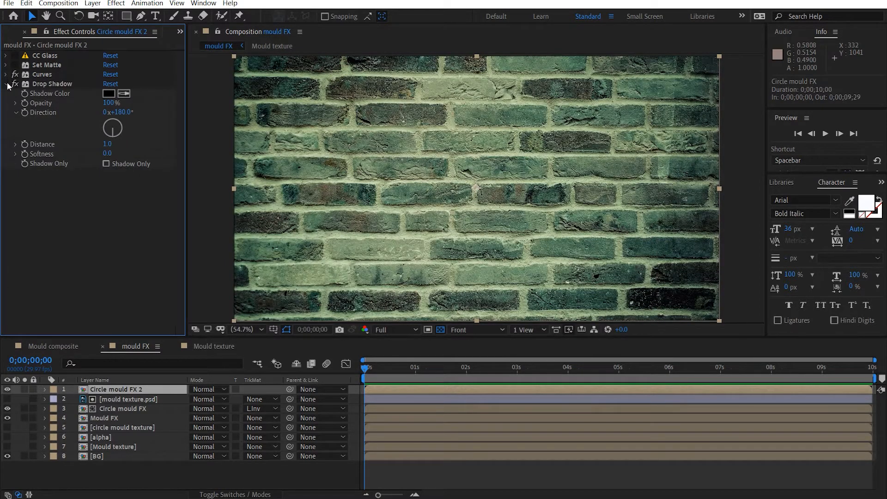
{"action": "left_click", "coordinate": [7, 84]}
Step: Apply the CC Hair effect to Circle mould FX 2 and place it between Curves and Drop Shadow
{"action": "key", "text": "ctrl+space"}
{"action": "type", "text": "cc"}
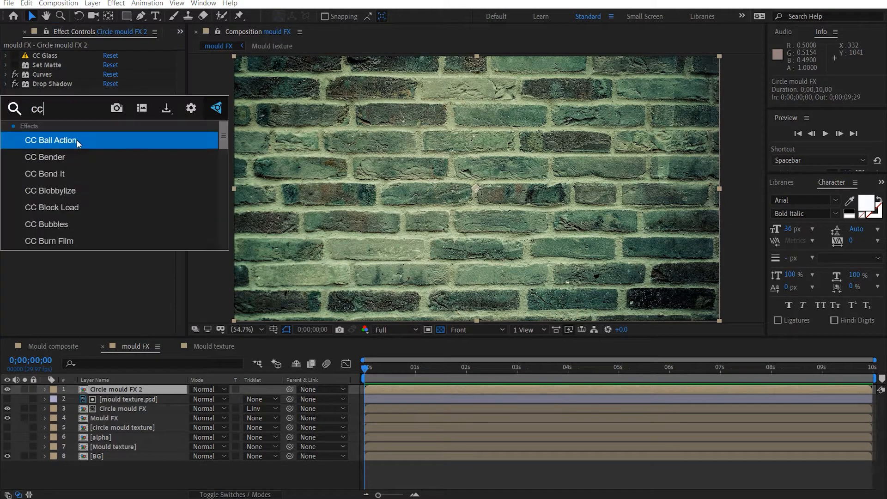
{"action": "type", "text": " hair"}
{"action": "key", "text": "Return"}
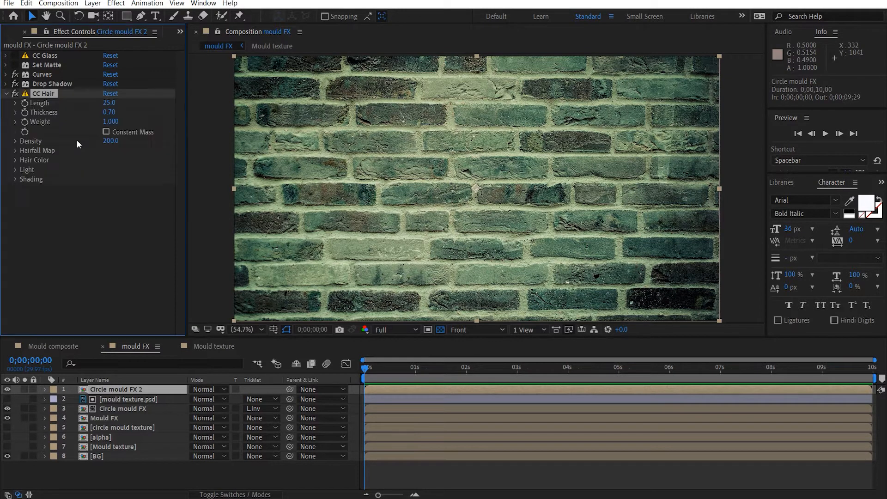
{"action": "left_click_drag", "start_coordinate": [48, 96], "coordinate": [57, 82]}
{"action": "key", "text": "slash"}
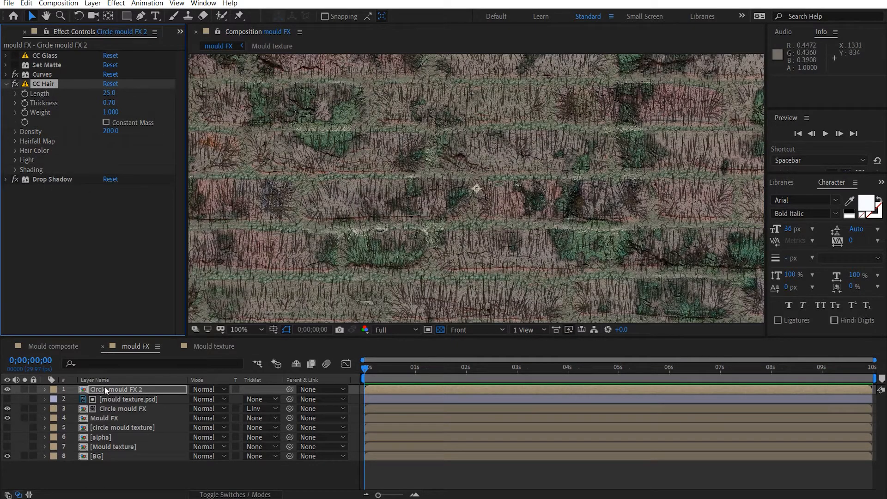
Step: Delete the Inner Shadow layer style from Circle mould FX 2
{"action": "left_click", "coordinate": [45, 389]}
{"action": "left_click", "coordinate": [55, 418]}
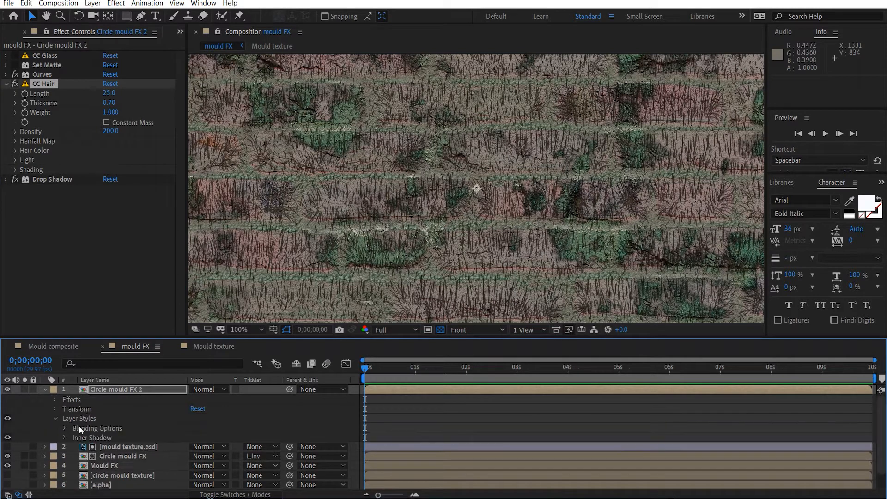
{"action": "left_click", "coordinate": [101, 436]}
{"action": "key", "text": "Delete"}
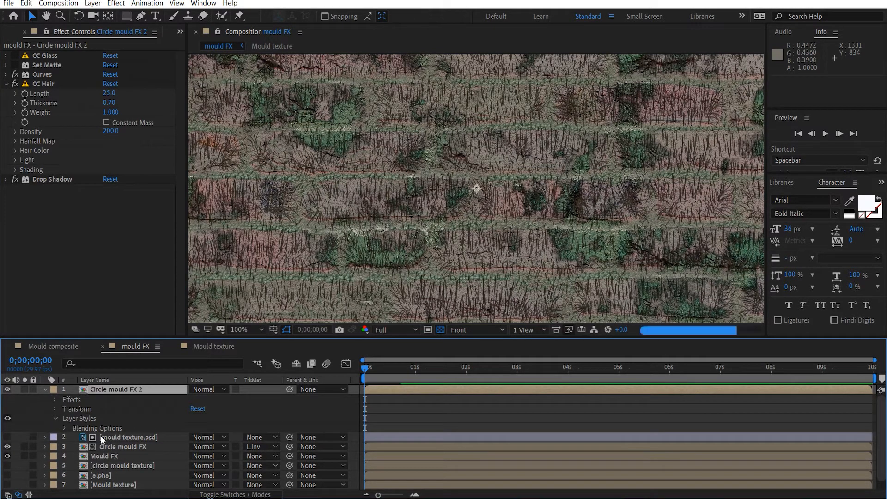
Step: Collapse the Circle mould FX 2 layer and set its CC Hair color to the muted green 658A45
{"action": "left_click", "coordinate": [45, 390]}
{"action": "left_click", "coordinate": [17, 142]}
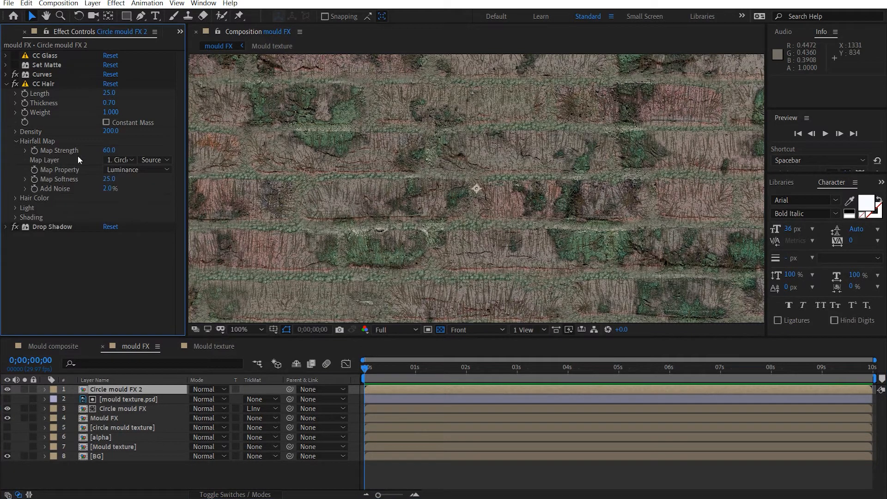
{"action": "left_click", "coordinate": [15, 198]}
{"action": "left_click", "coordinate": [113, 207]}
{"action": "left_click_drag", "start_coordinate": [174, 227], "coordinate": [99, 167]}
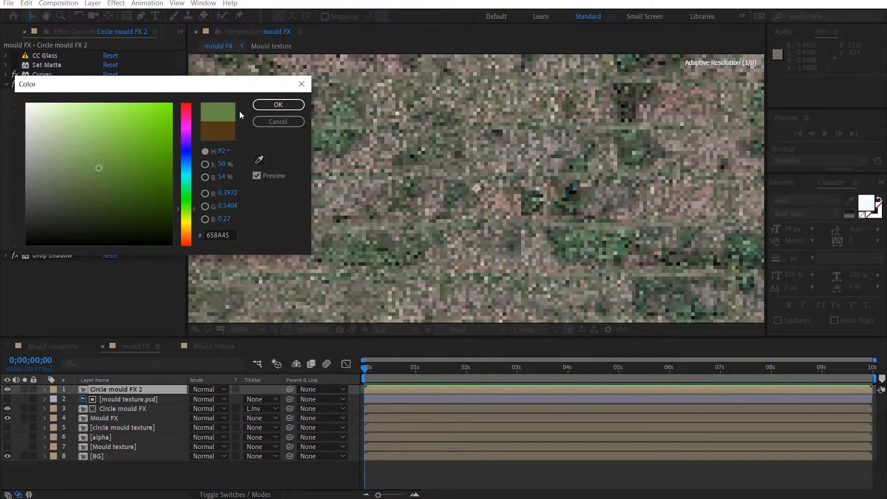
{"action": "left_click", "coordinate": [278, 105]}
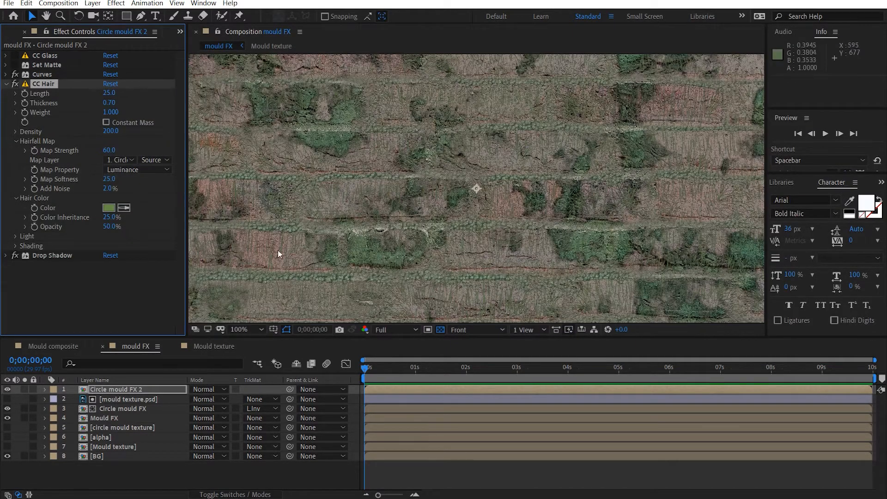
Step: Set the CC Hair opacity to 100% and Color Inheritance to 55%
{"action": "left_click_drag", "start_coordinate": [110, 231], "coordinate": [160, 240]}
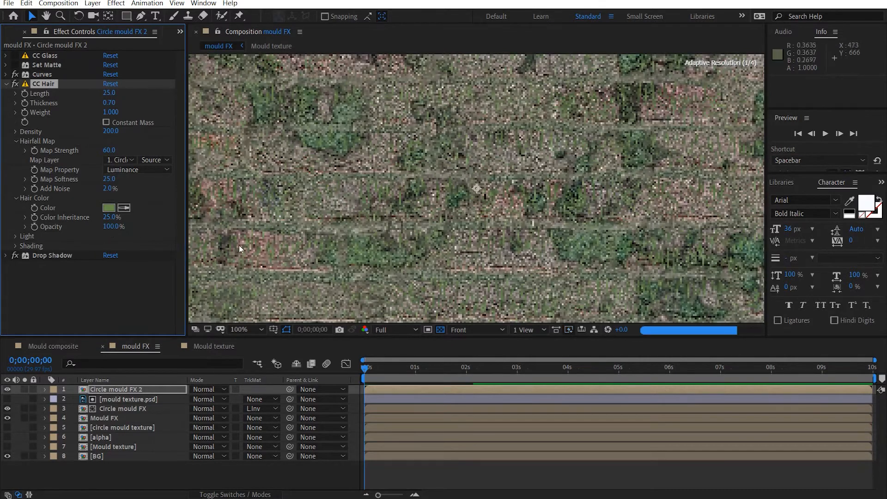
{"action": "left_click", "coordinate": [110, 217]}
{"action": "type", "text": "55"}
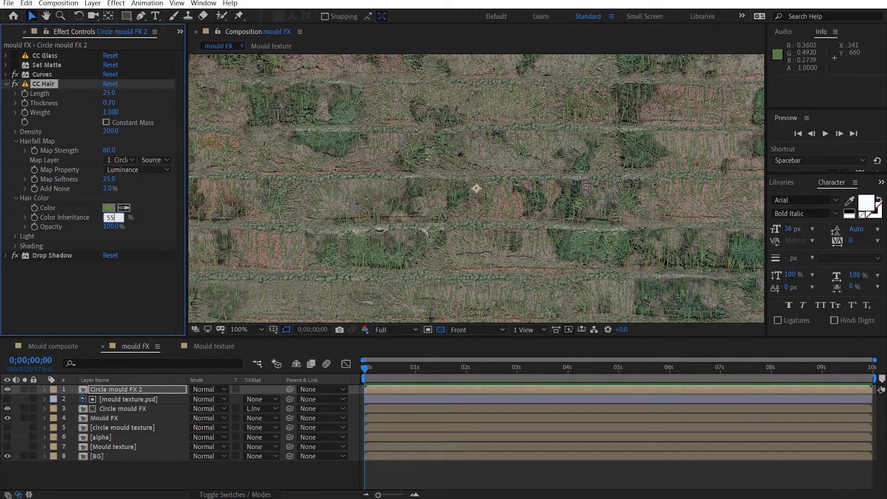
{"action": "key", "text": "Return"}
{"action": "key", "text": "comma"}
{"action": "key", "text": "period"}
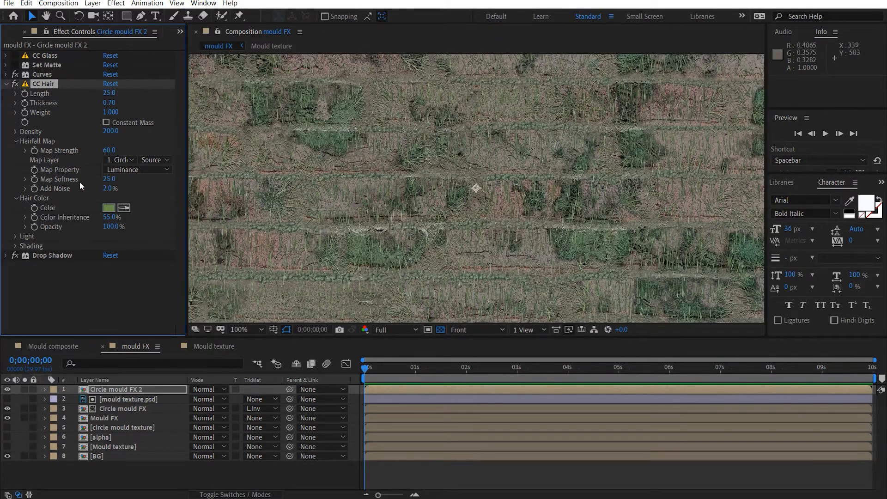
Step: Set the CC Hair Length to 60, Thickness to 0.45 and Weight to 0.250, with Constant Mass enabled
{"action": "left_click", "coordinate": [109, 93]}
{"action": "type", "text": "60"}
{"action": "key", "text": "Return"}
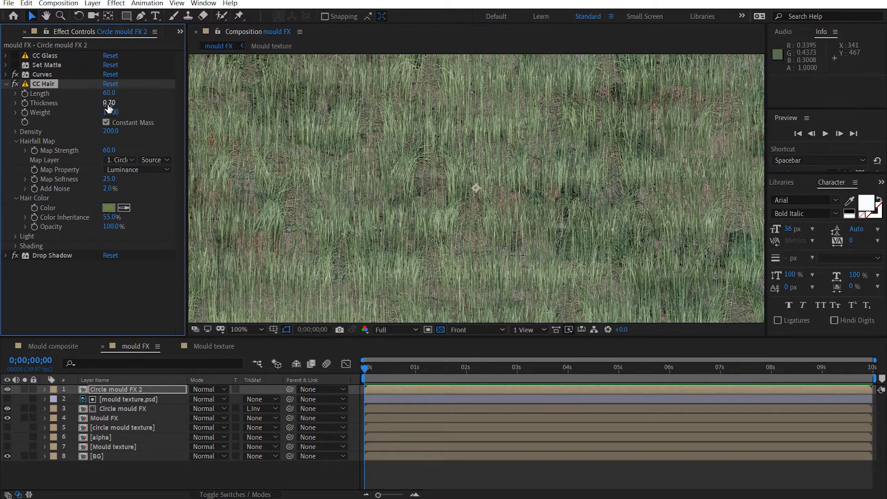
{"action": "left_click_drag", "start_coordinate": [116, 115], "coordinate": [94, 106]}
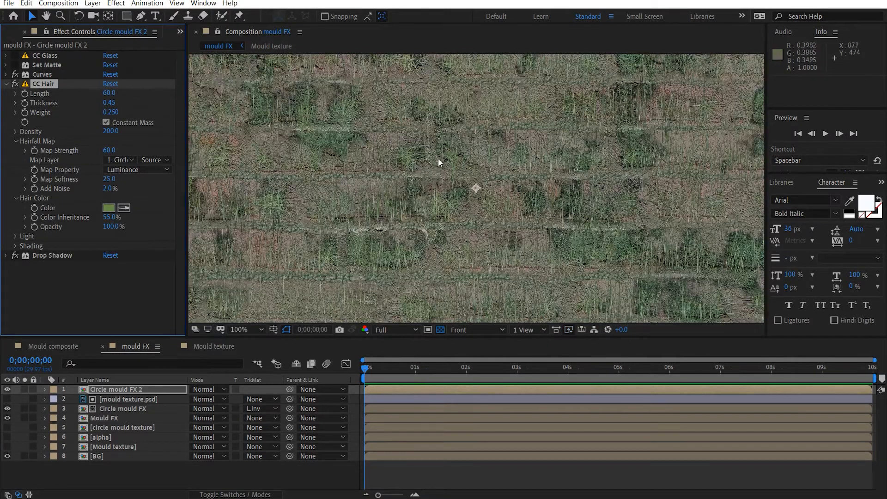
Step: Solo the Circle mould FX 2 layer and reduce its CC Hair Weight to 0.180 and Thickness to 0.40
{"action": "key", "text": "comma"}
{"action": "key", "text": "comma"}
{"action": "left_click_drag", "start_coordinate": [437, 187], "coordinate": [537, 187]}
{"action": "scroll", "coordinate": [435, 183], "scroll_direction": "up", "scroll_amount": 1}
{"action": "scroll", "coordinate": [538, 187], "scroll_direction": "up", "scroll_amount": 1}
{"action": "scroll", "coordinate": [537, 187], "scroll_direction": "down", "scroll_amount": 1}
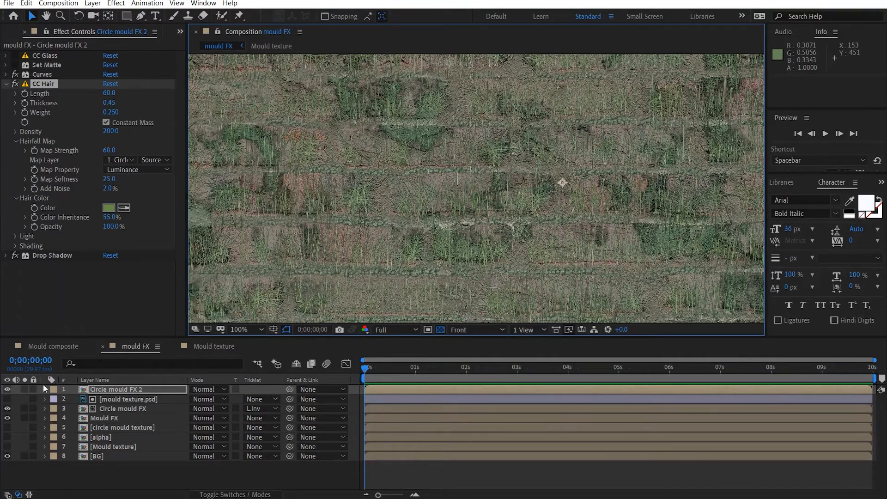
{"action": "left_click", "coordinate": [24, 389]}
{"action": "scroll", "coordinate": [549, 239], "scroll_direction": "down", "scroll_amount": 1}
{"action": "left_click_drag", "start_coordinate": [530, 196], "coordinate": [485, 182]}
{"action": "left_click_drag", "start_coordinate": [408, 161], "coordinate": [460, 206]}
{"action": "scroll", "coordinate": [461, 206], "scroll_direction": "up", "scroll_amount": 1}
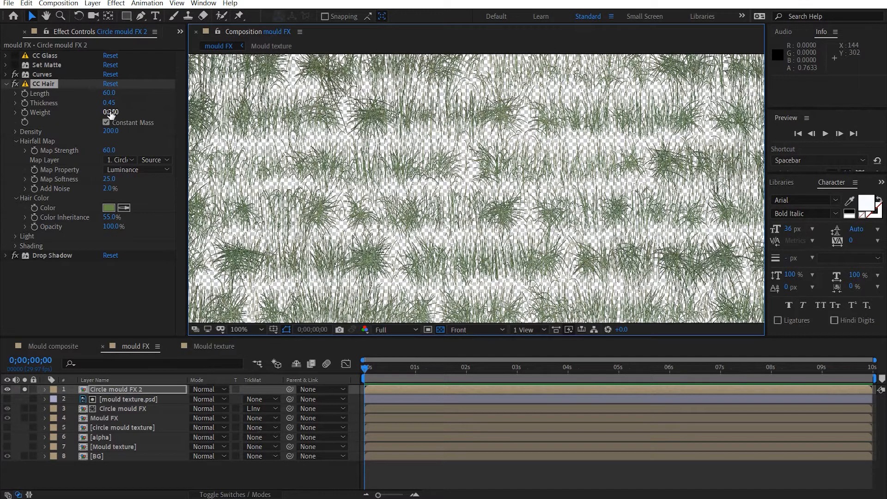
{"action": "left_click_drag", "start_coordinate": [110, 112], "coordinate": [105, 103]}
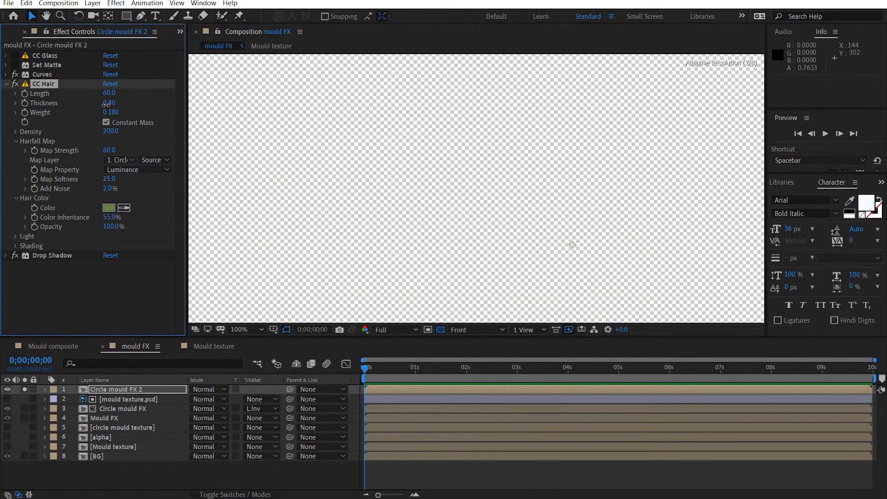
Step: Enable Set Matte on Circle mould FX 2, taking the matte from Mould FX by Luminance without inversion, and collapse the effect
{"action": "left_click", "coordinate": [15, 65]}
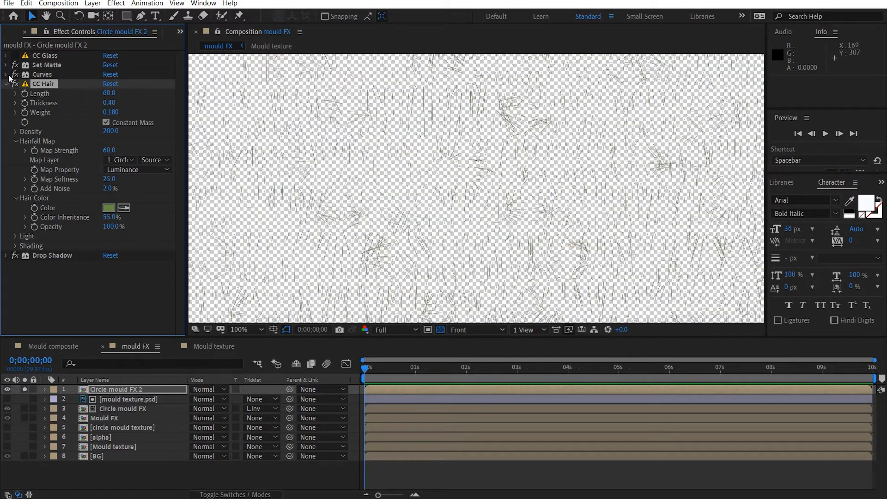
{"action": "left_click", "coordinate": [6, 65]}
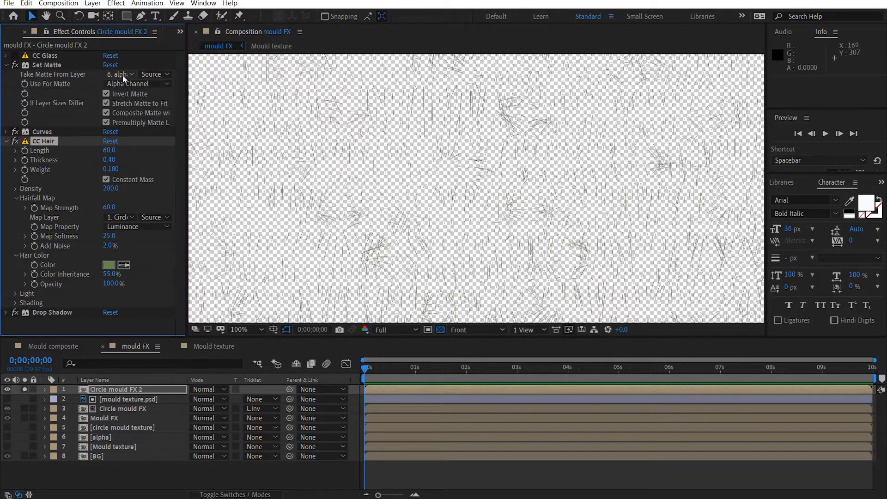
{"action": "left_click", "coordinate": [123, 75]}
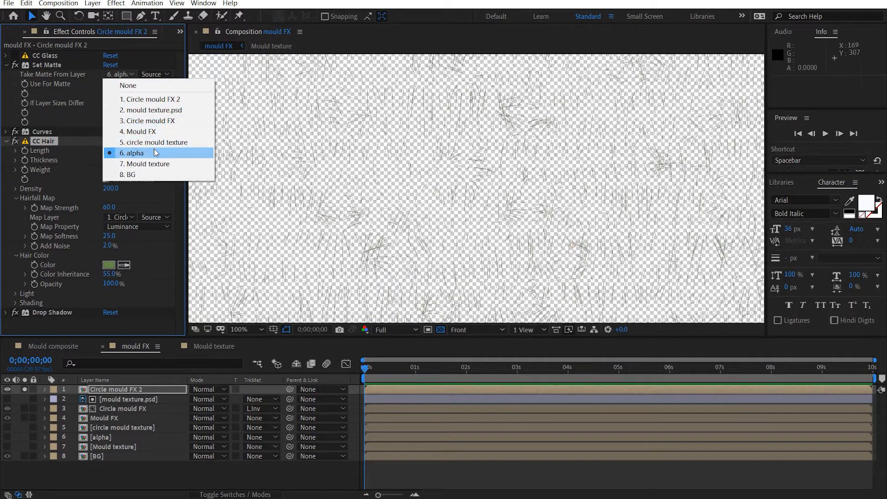
{"action": "left_click", "coordinate": [153, 131]}
{"action": "left_click", "coordinate": [137, 84]}
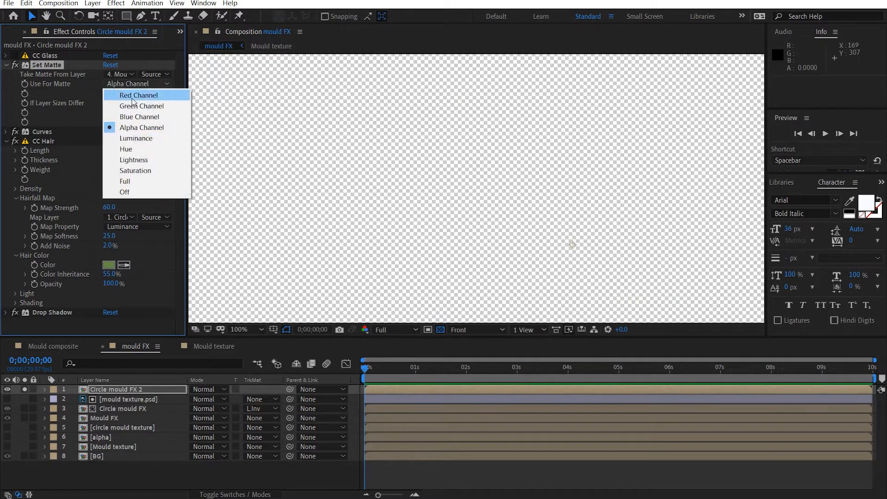
{"action": "left_click", "coordinate": [141, 139]}
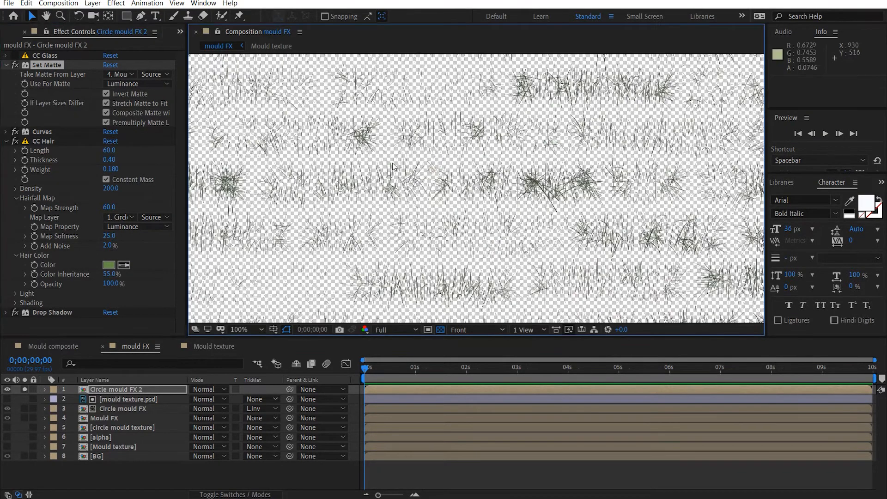
{"action": "left_click", "coordinate": [106, 94]}
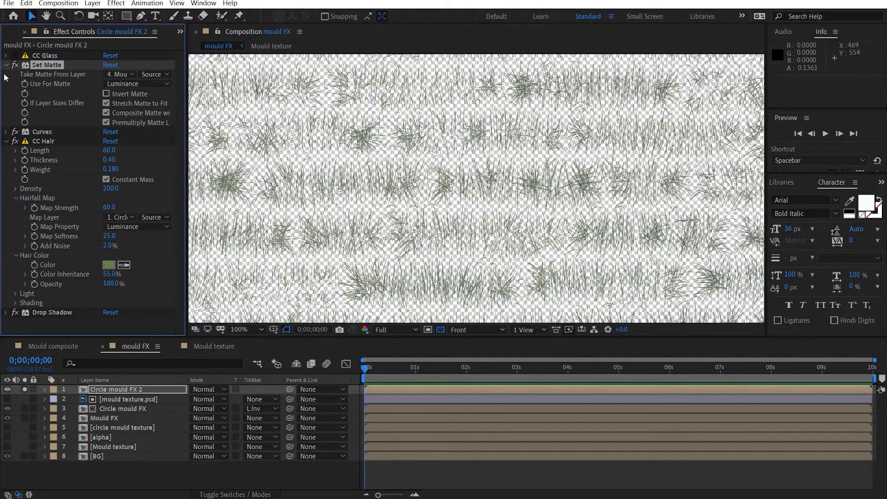
{"action": "left_click", "coordinate": [6, 65]}
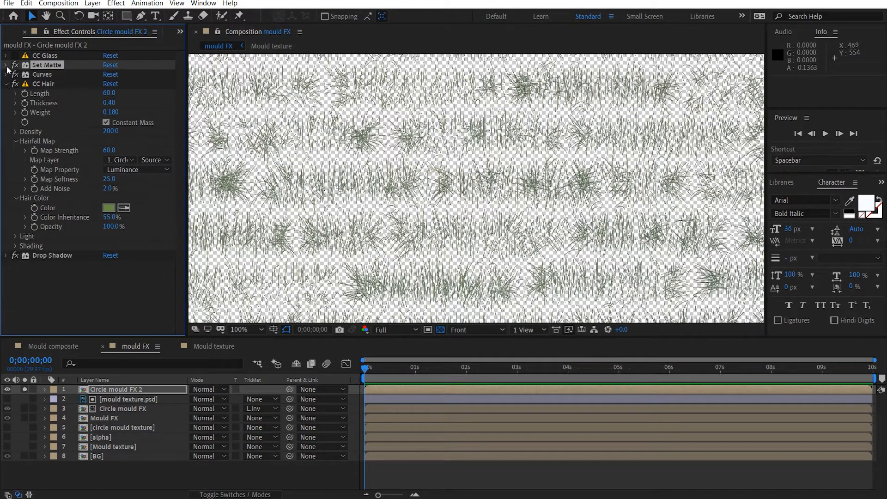
Step: Turn off solo for the Circle mould FX 2 layer and collapse its CC Hair settings
{"action": "left_click", "coordinate": [6, 84]}
{"action": "left_click", "coordinate": [25, 389]}
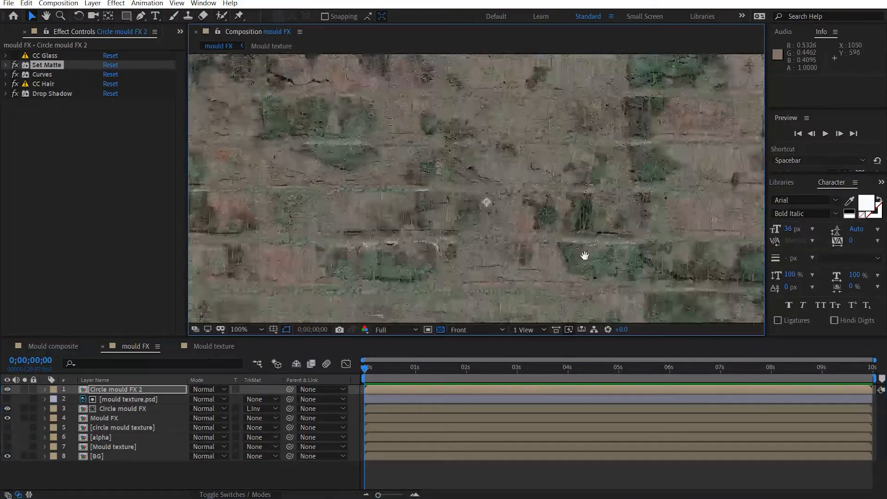
{"action": "scroll", "coordinate": [554, 242], "scroll_direction": "up", "scroll_amount": 2}
{"action": "scroll", "coordinate": [571, 212], "scroll_direction": "down", "scroll_amount": 2}
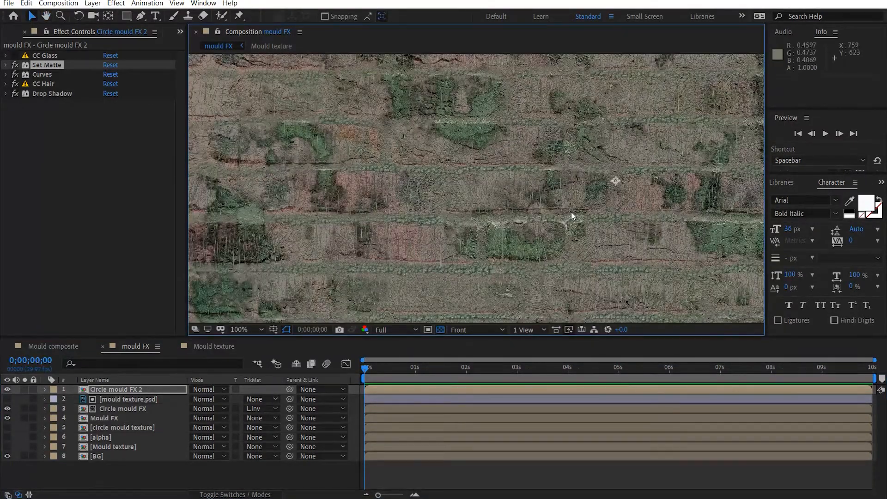
Step: Add a second Curves effect to Circle mould FX 2 and pull its RGB curve below the diagonal to darken the hair
{"action": "left_click", "coordinate": [112, 203]}
{"action": "key", "text": "ctrl+alt+shift+e"}
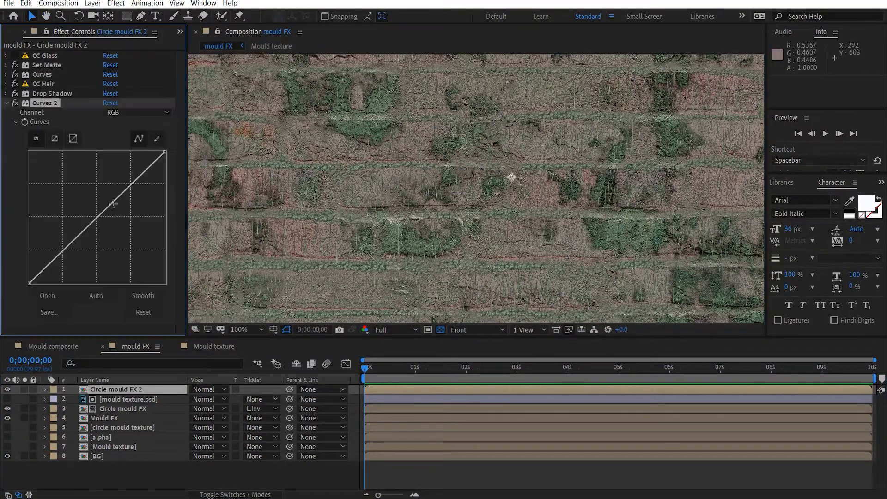
{"action": "left_click_drag", "start_coordinate": [76, 231], "coordinate": [77, 251]}
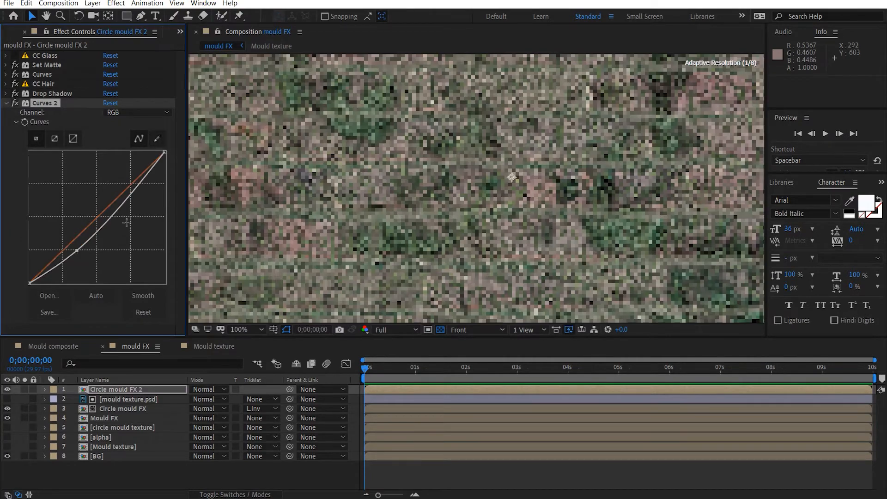
{"action": "left_click_drag", "start_coordinate": [125, 203], "coordinate": [123, 196]}
Step: Raise the green channel's midtones and lower the red channel's midtones in the second Curves effect
{"action": "left_click", "coordinate": [135, 112]}
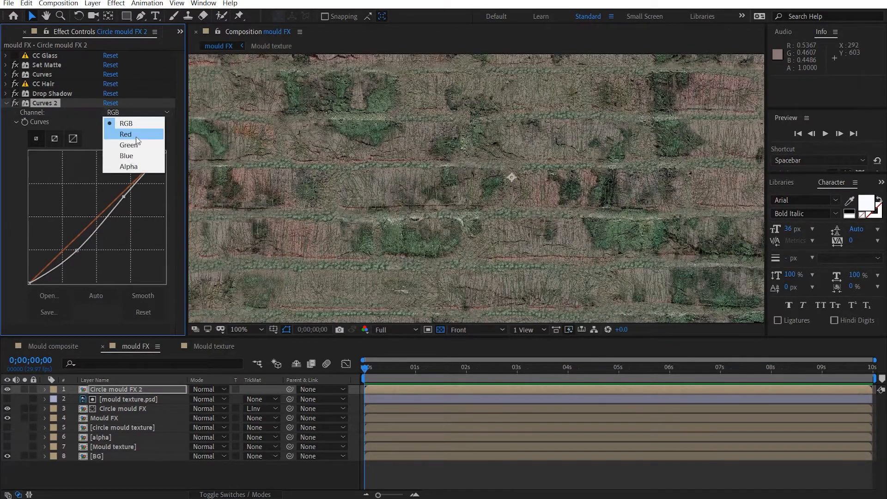
{"action": "left_click", "coordinate": [121, 144]}
{"action": "mouse_move", "coordinate": [91, 227]}
{"action": "left_mouse_down"}
{"action": "mouse_move", "coordinate": [86, 220]}
{"action": "mouse_move", "coordinate": [97, 227]}
{"action": "left_mouse_up"}
{"action": "left_click", "coordinate": [135, 113]}
{"action": "left_click", "coordinate": [132, 133]}
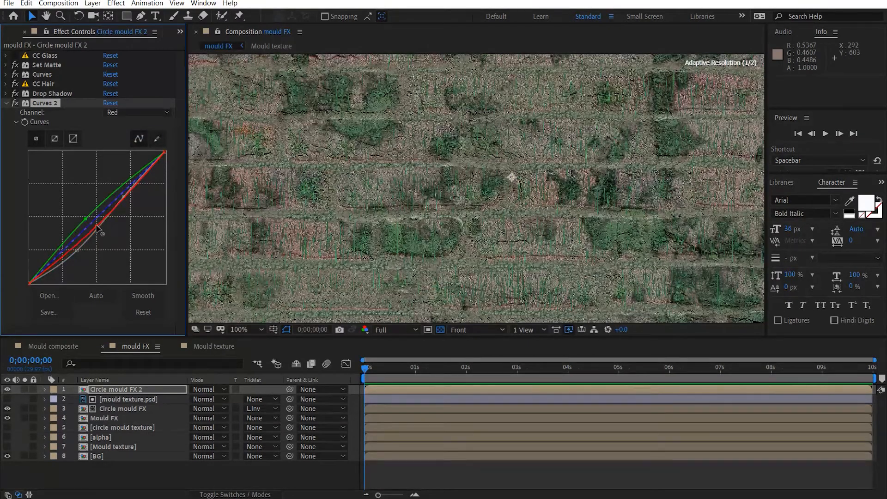
Step: Pull the green curve's midpoint back down close to the diagonal in the second Curves effect
{"action": "scroll", "coordinate": [481, 220], "scroll_direction": "down", "scroll_amount": 2}
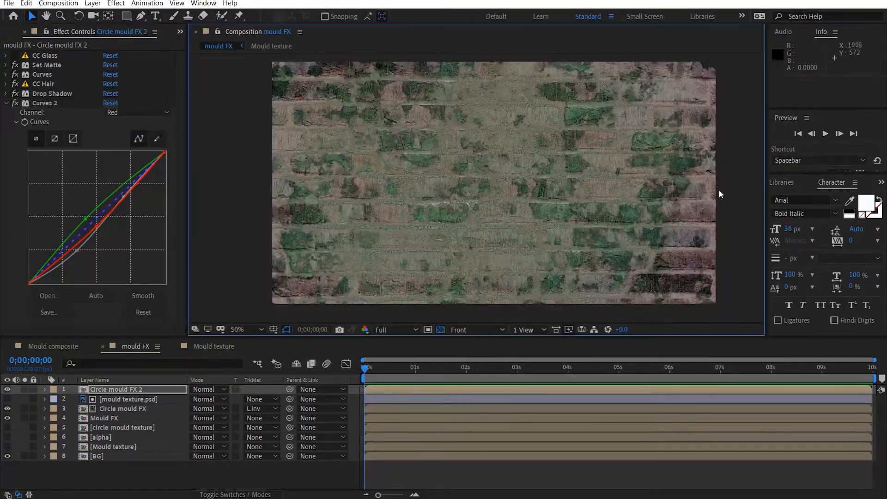
{"action": "scroll", "coordinate": [734, 190], "scroll_direction": "up", "scroll_amount": 3}
{"action": "scroll", "coordinate": [414, 190], "scroll_direction": "up", "scroll_amount": 1}
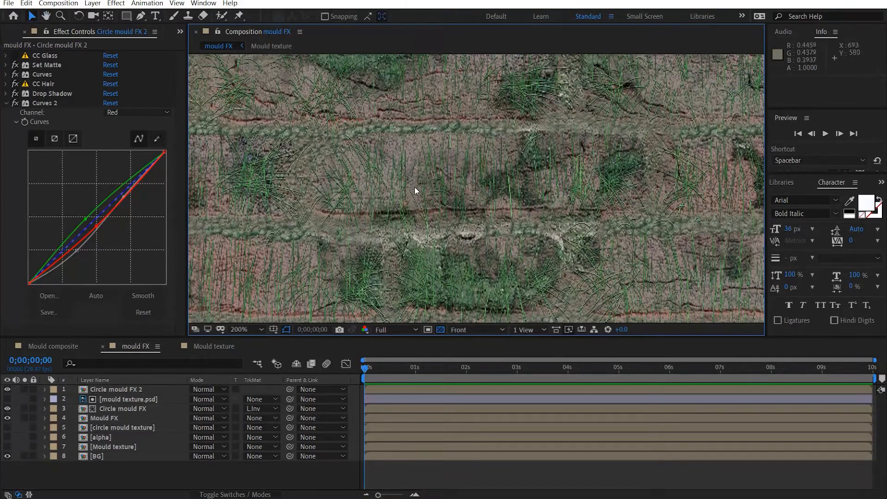
{"action": "left_click_drag", "start_coordinate": [85, 221], "coordinate": [91, 224]}
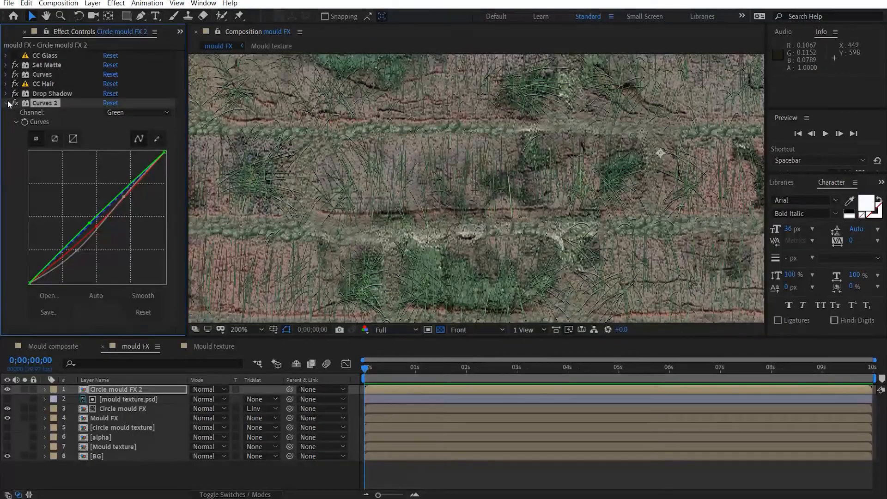
Step: Move Drop Shadow below the second Curves effect and disable the Set Matte effect on Circle mould FX 2
{"action": "left_click", "coordinate": [5, 103]}
{"action": "left_click_drag", "start_coordinate": [50, 94], "coordinate": [51, 143]}
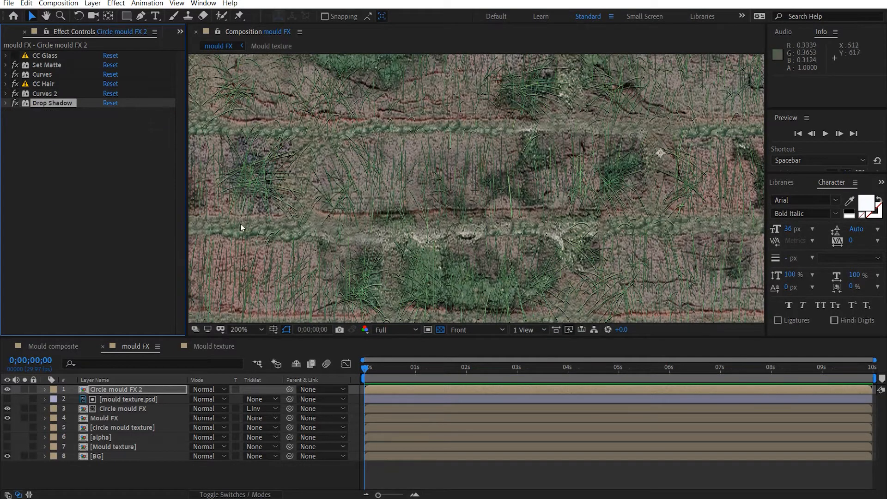
{"action": "left_click", "coordinate": [14, 65]}
{"action": "left_click", "coordinate": [15, 65]}
{"action": "left_click", "coordinate": [15, 65]}
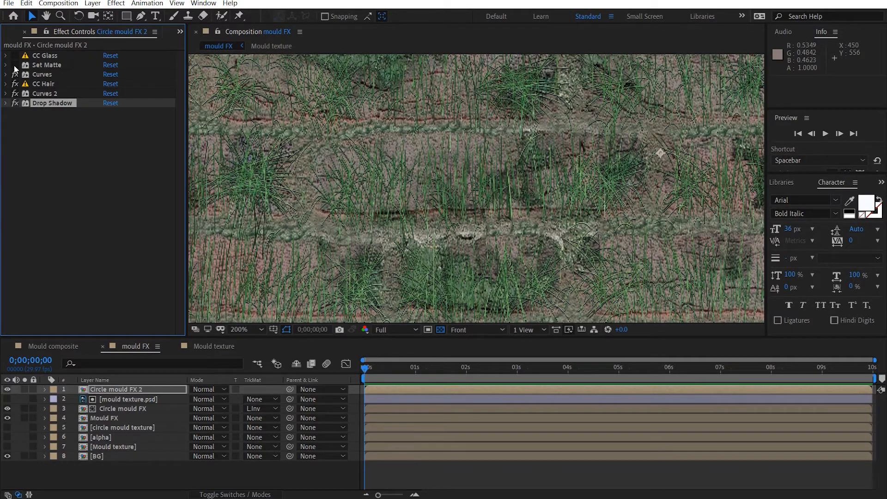
{"action": "key", "text": "shift+slash"}
{"action": "left_click", "coordinate": [748, 182]}
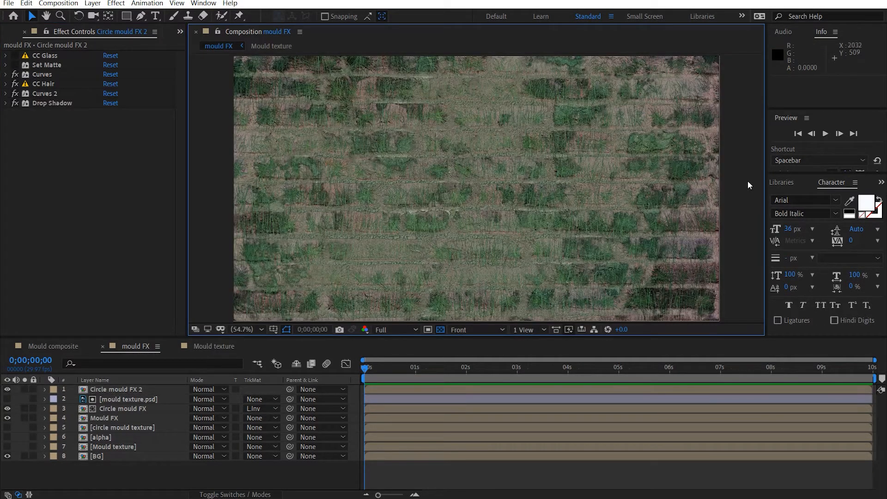
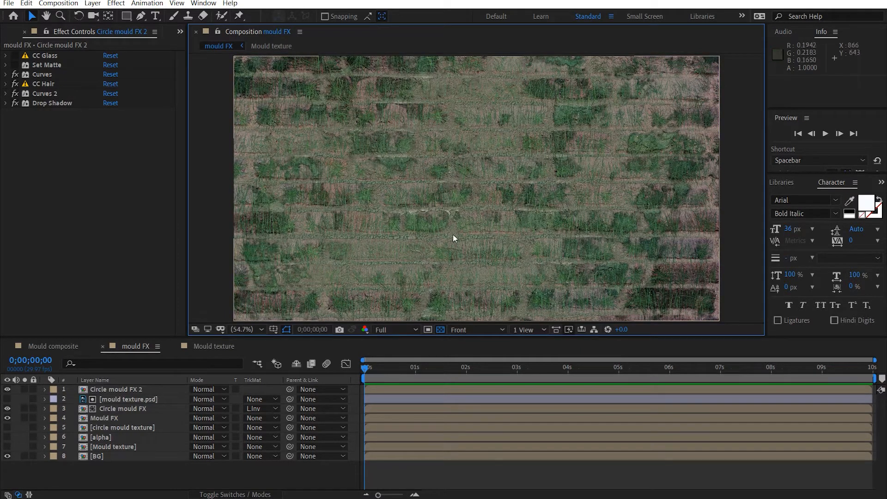
Step: Create a new 1920 x 1080 px black solid named wind in the mould FX composition
{"action": "key", "text": "ctrl+y"}
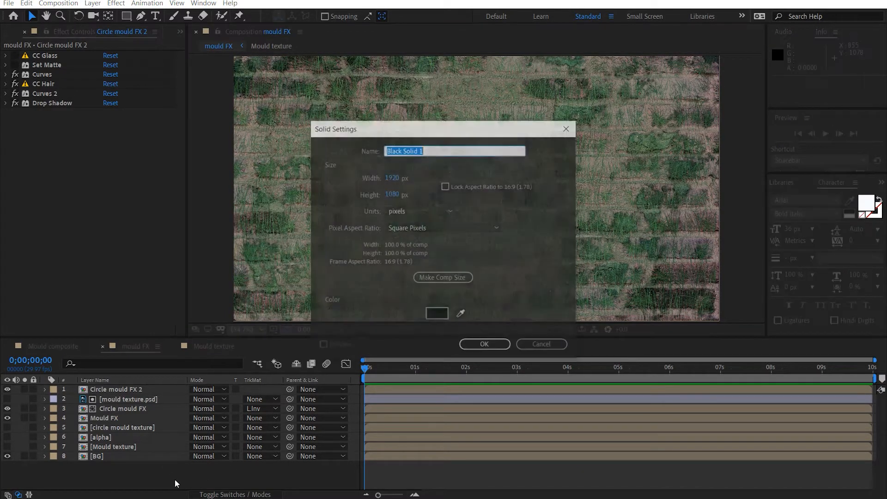
{"action": "type", "text": "wind"}
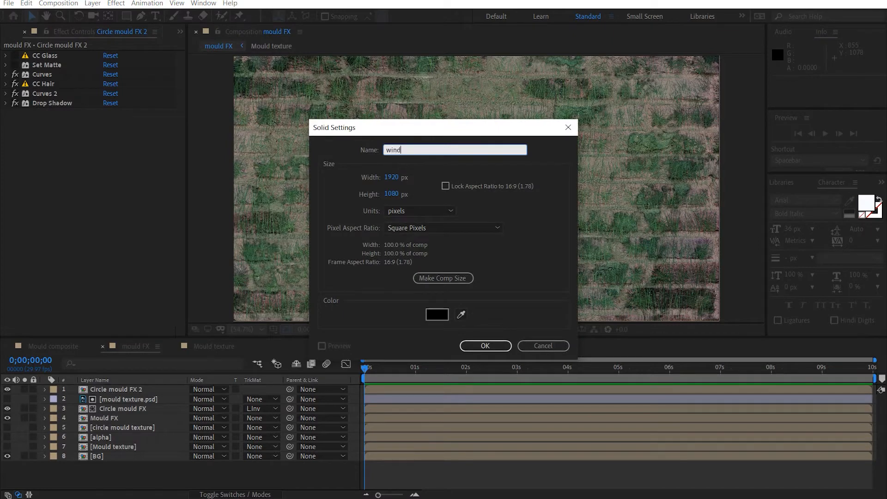
{"action": "key", "text": "Return"}
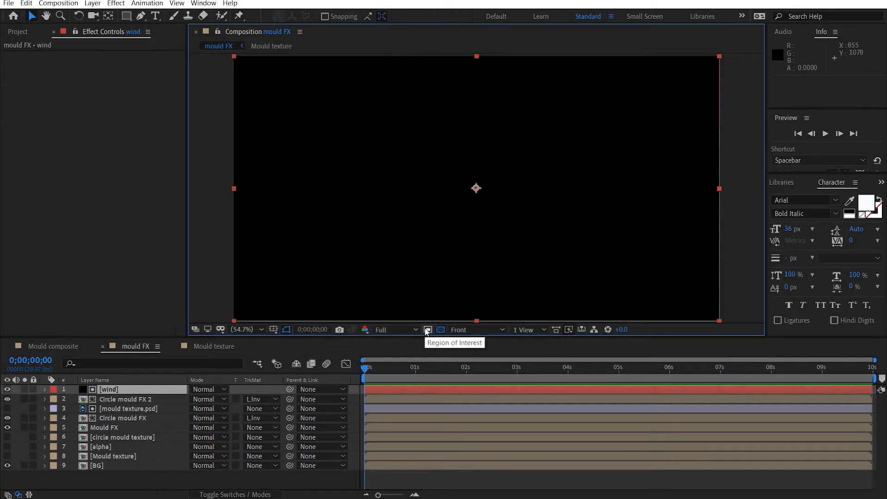
Step: Apply Fractal Noise to the wind solid and set the track matte of Circle mould FX 2 to None
{"action": "key", "text": "ctrl+space"}
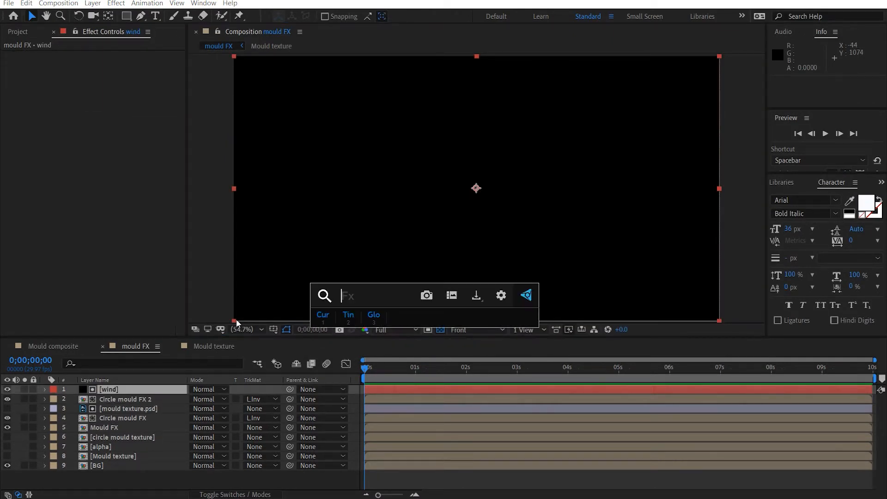
{"action": "type", "text": "fra"}
{"action": "left_click", "coordinate": [393, 328]}
{"action": "left_click", "coordinate": [265, 399]}
{"action": "left_click", "coordinate": [294, 414]}
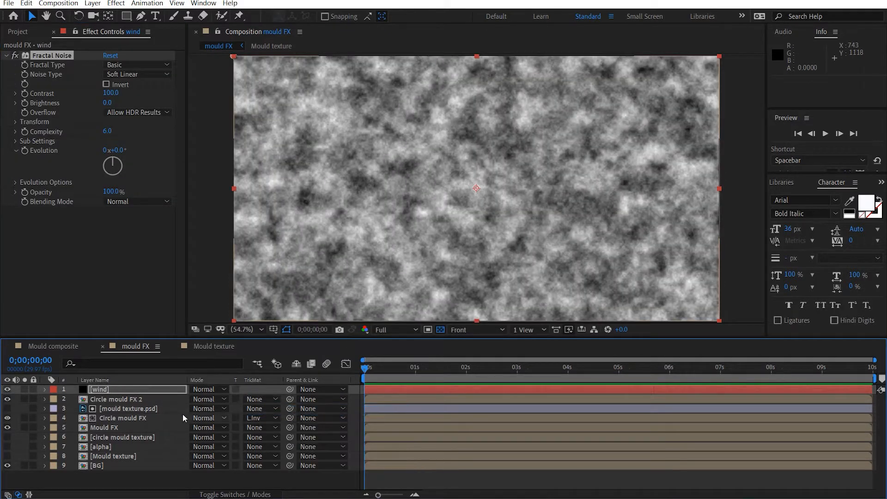
Step: Animate the Fractal Noise Evolution with the expression time*75 and scrub the timeline to preview it
{"action": "left_click", "coordinate": [103, 281]}
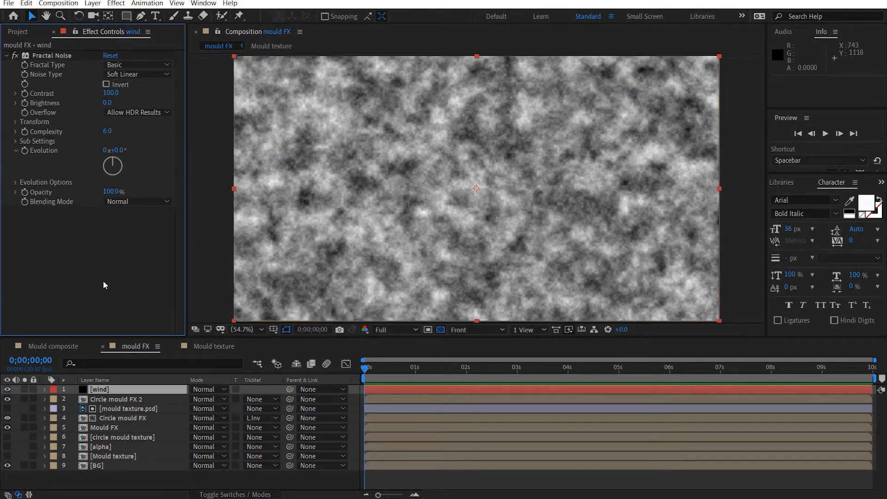
{"action": "left_click", "coordinate": [25, 150], "text": "alt"}
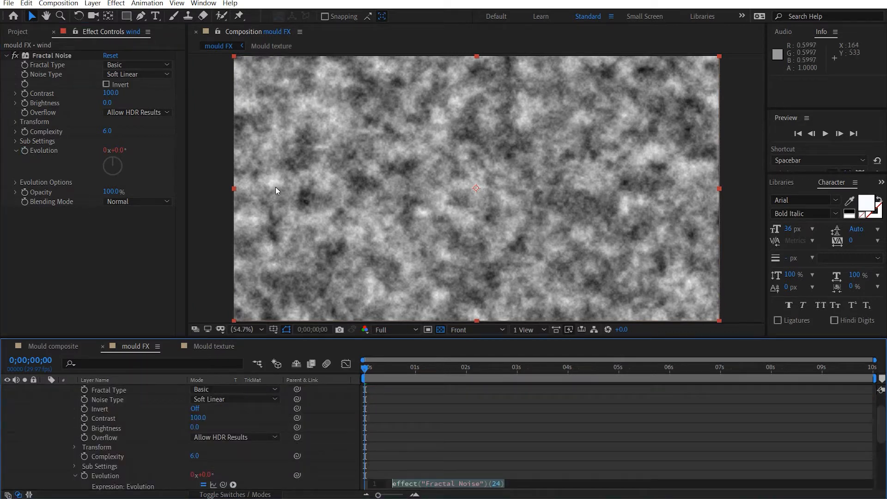
{"action": "type", "text": "time"}
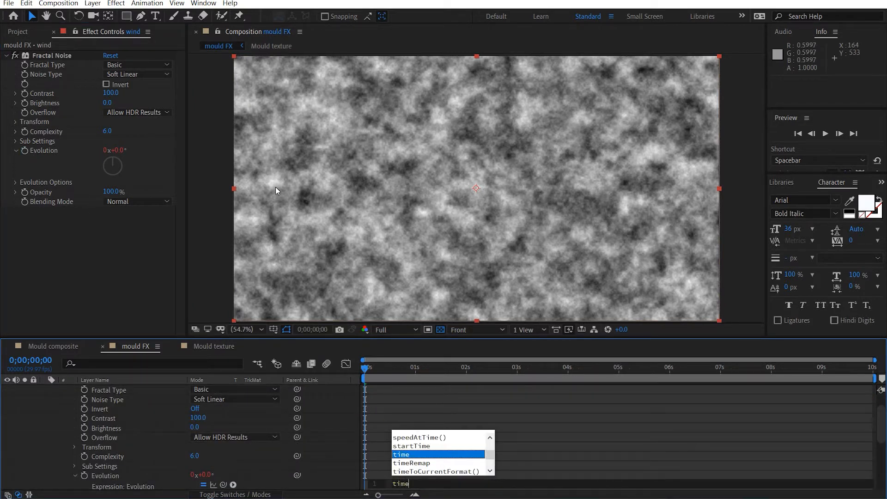
{"action": "type", "text": "*"}
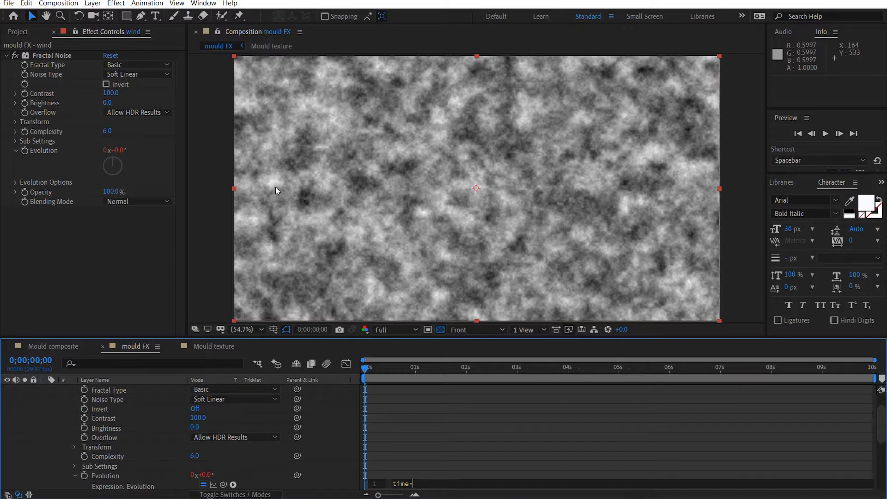
{"action": "type", "text": "75"}
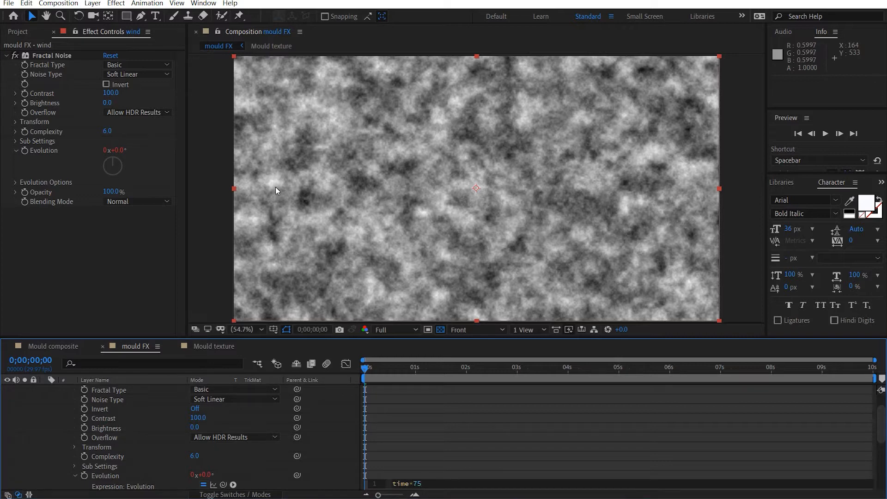
{"action": "left_click", "coordinate": [522, 406]}
{"action": "left_click_drag", "start_coordinate": [371, 367], "coordinate": [703, 370]}
{"action": "left_click_drag", "start_coordinate": [409, 398], "coordinate": [371, 400]}
{"action": "scroll", "coordinate": [169, 462], "scroll_direction": "up", "scroll_amount": 3}
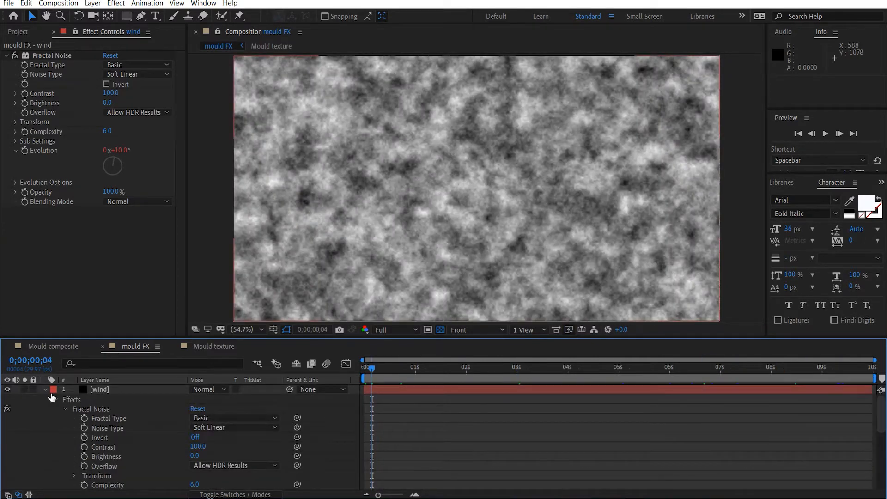
Step: Pre-compose the wind layer into a new composition named wind, moving all attributes into it
{"action": "left_click", "coordinate": [45, 389]}
{"action": "left_click", "coordinate": [132, 392]}
{"action": "key", "text": "ctrl+shift+c"}
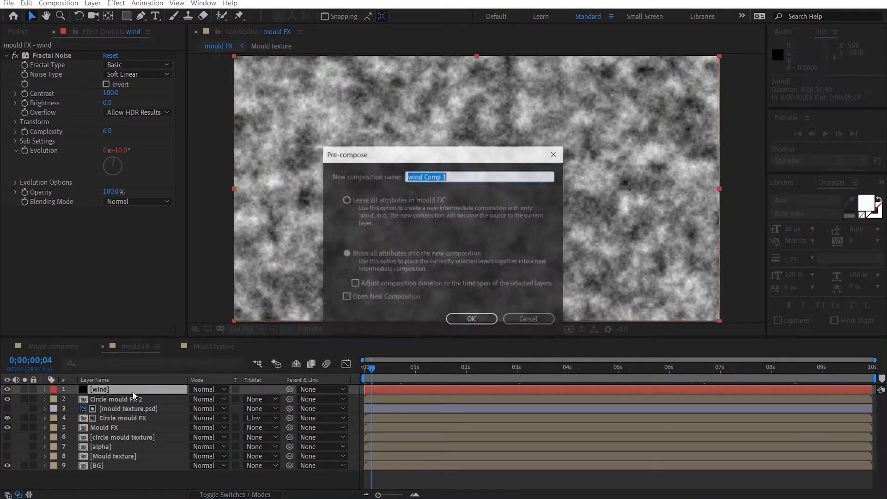
{"action": "type", "text": "wind"}
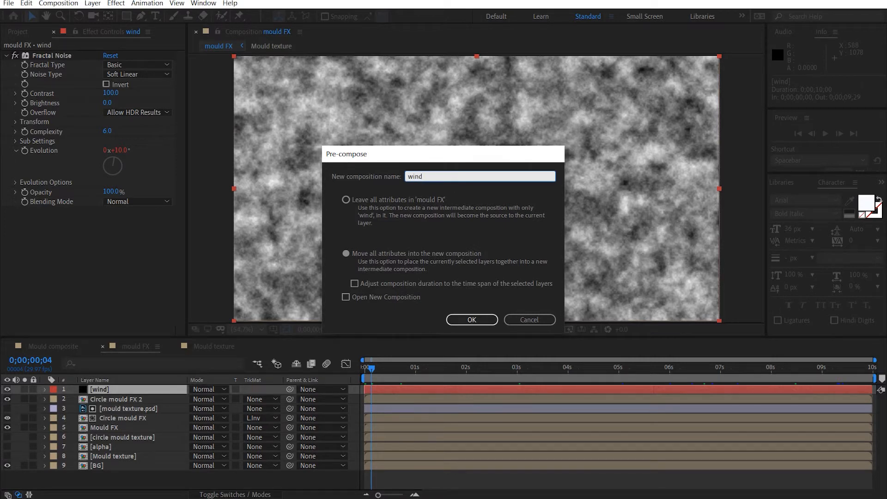
{"action": "key", "text": "Return"}
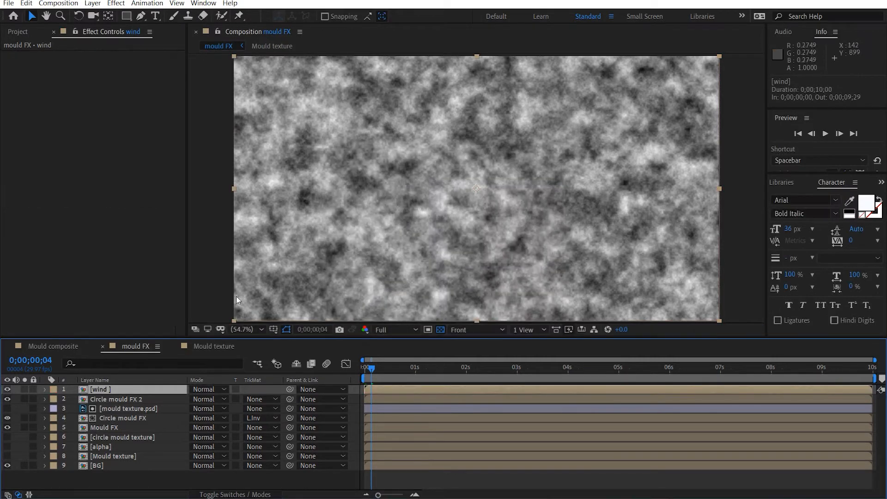
Step: Hide the wind pre-composition and move it below the Mould FX layer
{"action": "left_click", "coordinate": [8, 389]}
{"action": "left_click_drag", "start_coordinate": [116, 390], "coordinate": [118, 431]}
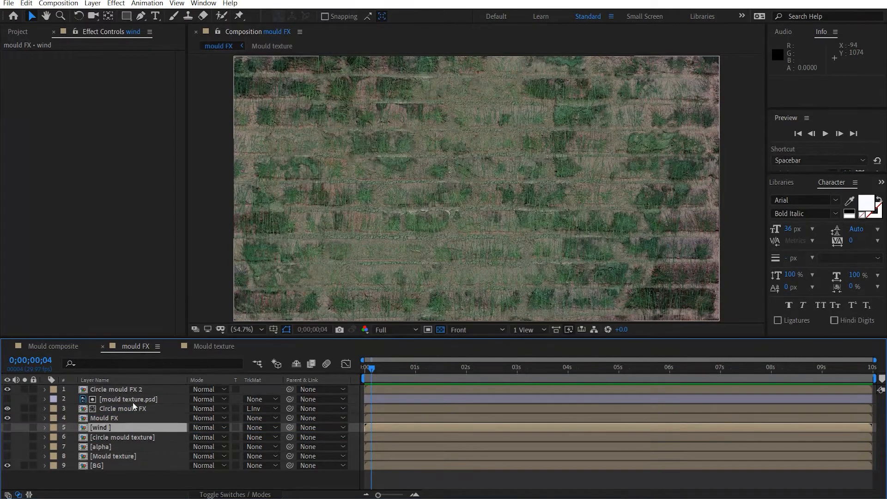
Step: Set the CC Hair hairfall Map Layer on Circle mould FX 2 to the wind layer
{"action": "left_click", "coordinate": [137, 389]}
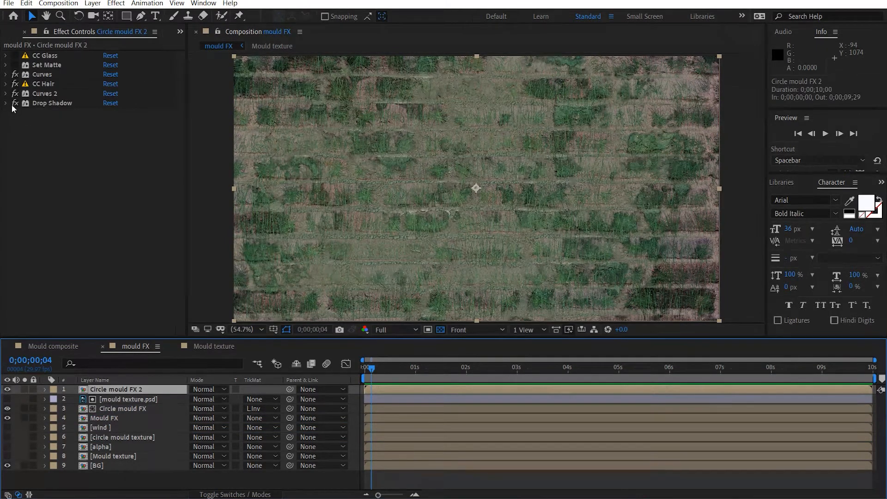
{"action": "left_click", "coordinate": [5, 84]}
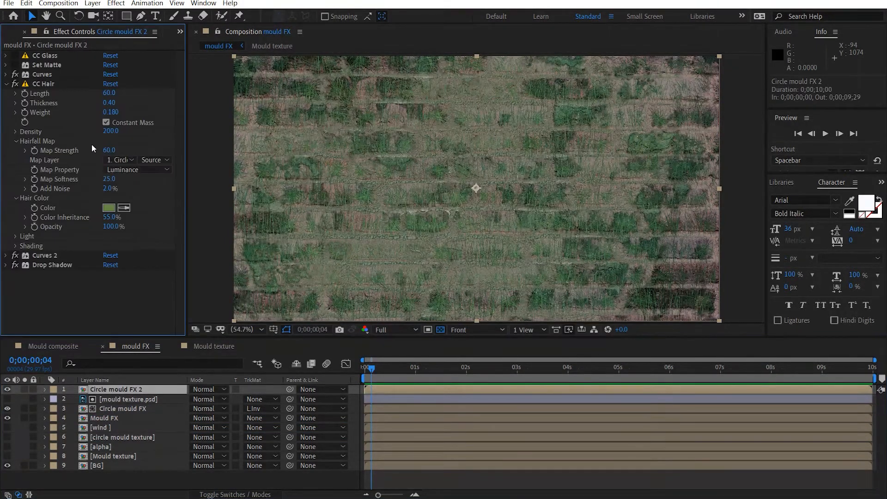
{"action": "left_click", "coordinate": [126, 159]}
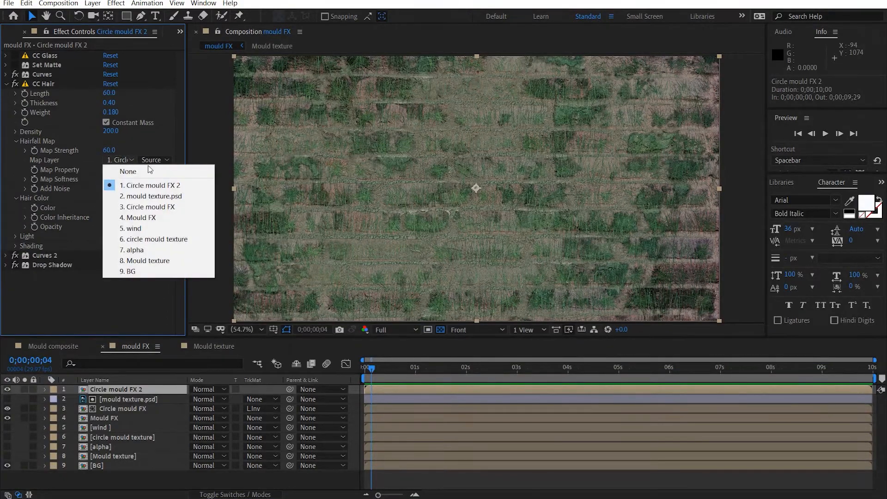
{"action": "left_click", "coordinate": [152, 229]}
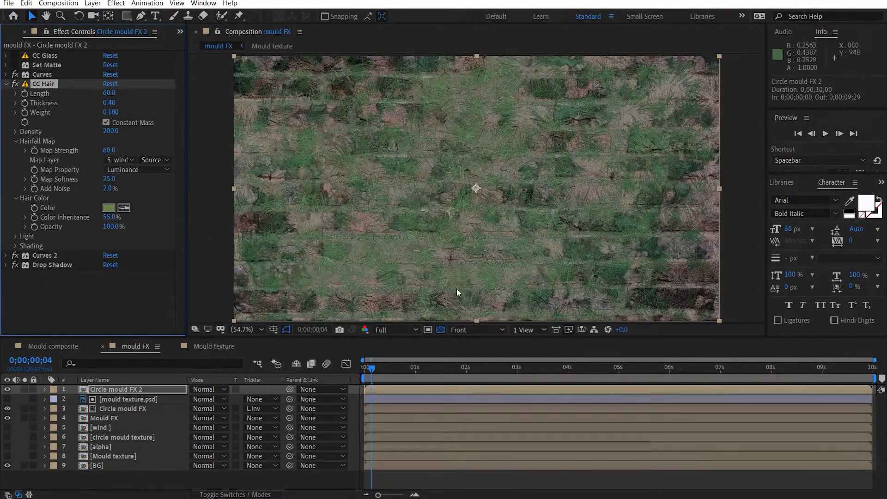
Step: Raise the red channel's midtones in the Curves 2 effect on Circle mould FX 2 and darken its RGB curve
{"action": "key", "text": "slash"}
{"action": "left_click_drag", "start_coordinate": [520, 192], "coordinate": [392, 273]}
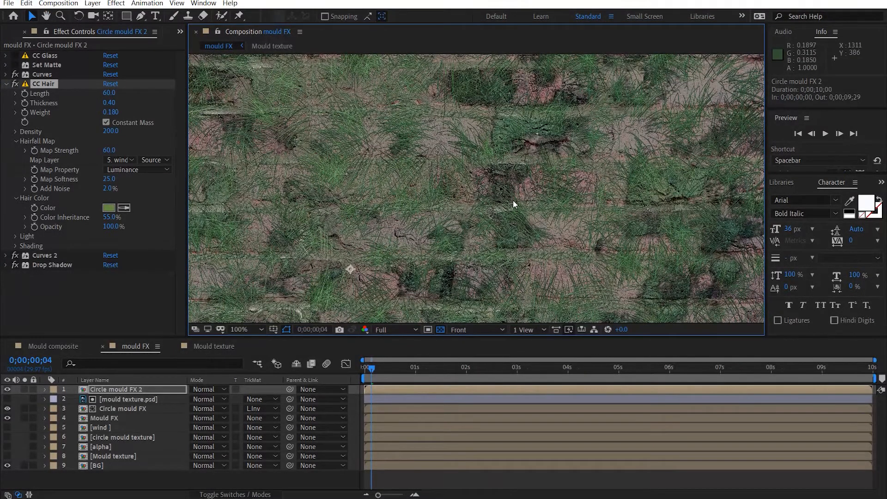
{"action": "scroll", "coordinate": [379, 229], "scroll_direction": "down", "scroll_amount": 2}
{"action": "scroll", "coordinate": [452, 211], "scroll_direction": "up", "scroll_amount": 2}
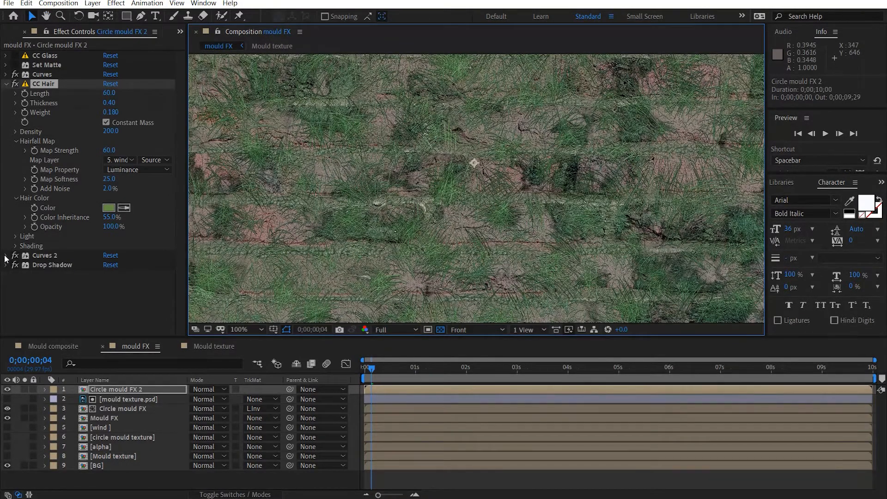
{"action": "left_click", "coordinate": [6, 256]}
{"action": "left_click", "coordinate": [143, 125]}
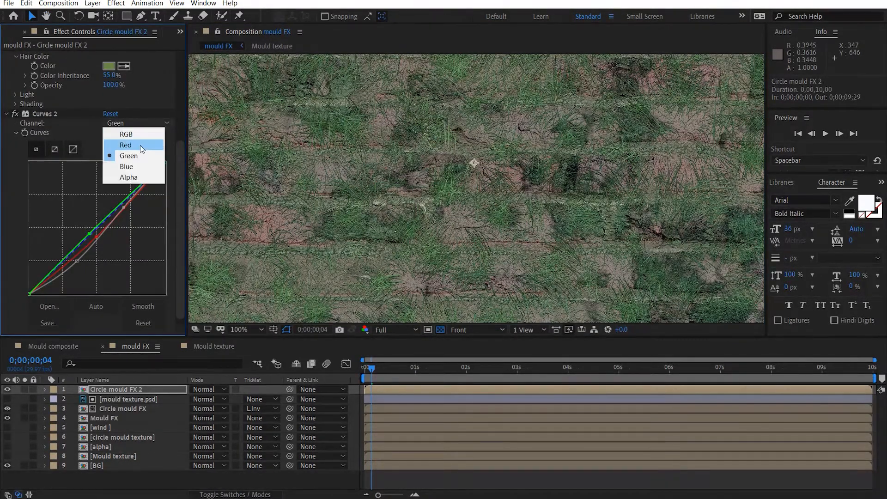
{"action": "left_click", "coordinate": [126, 166]}
{"action": "left_click", "coordinate": [125, 122]}
{"action": "left_click", "coordinate": [126, 145]}
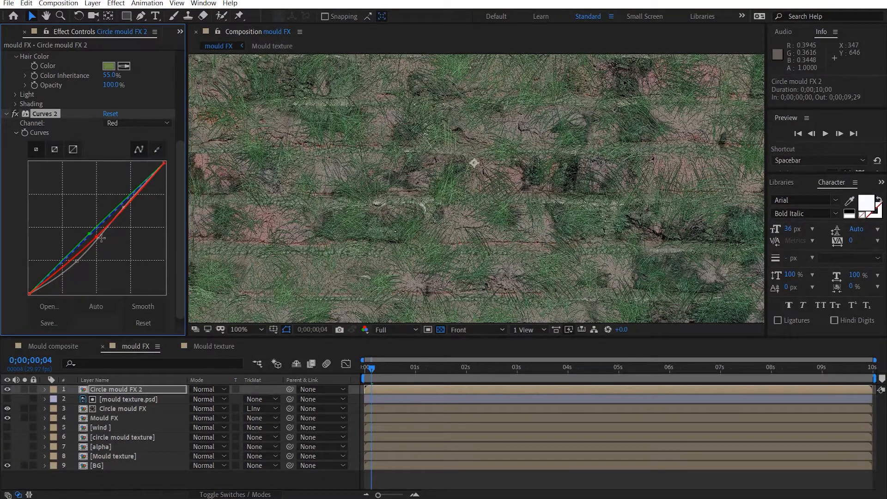
{"action": "left_click_drag", "start_coordinate": [97, 237], "coordinate": [95, 234]}
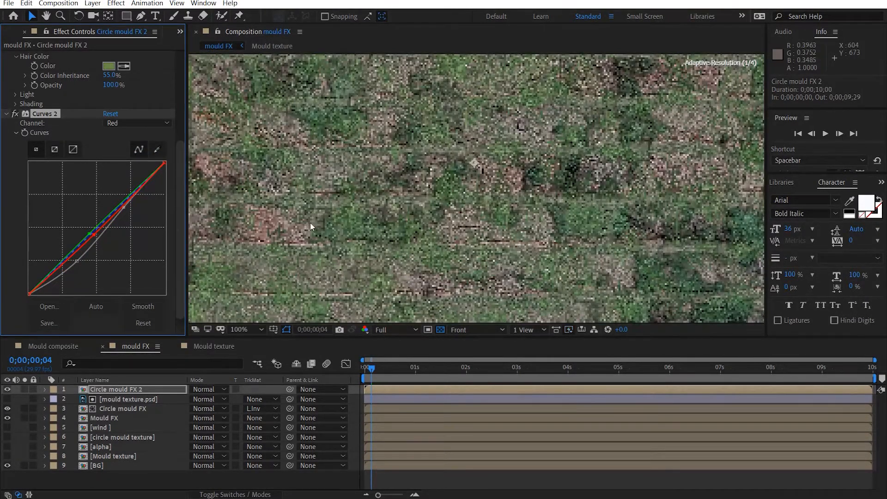
{"action": "left_click_drag", "start_coordinate": [95, 238], "coordinate": [89, 234]}
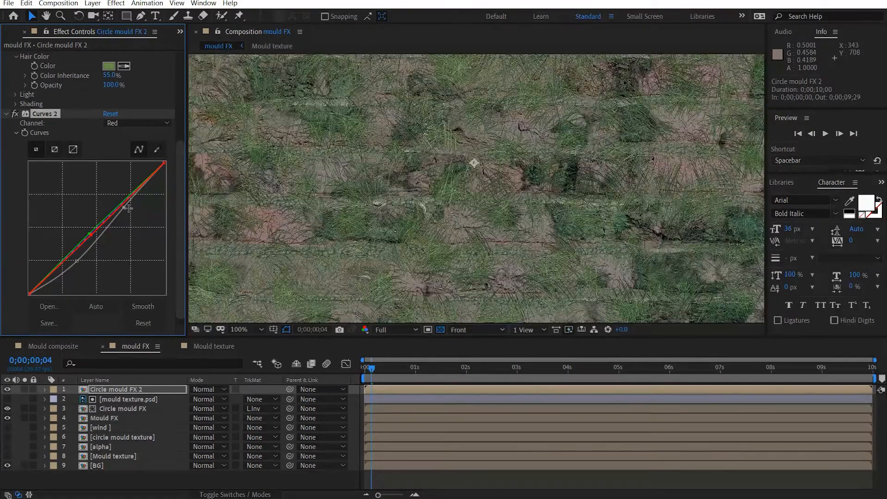
{"action": "left_click_drag", "start_coordinate": [124, 207], "coordinate": [128, 209]}
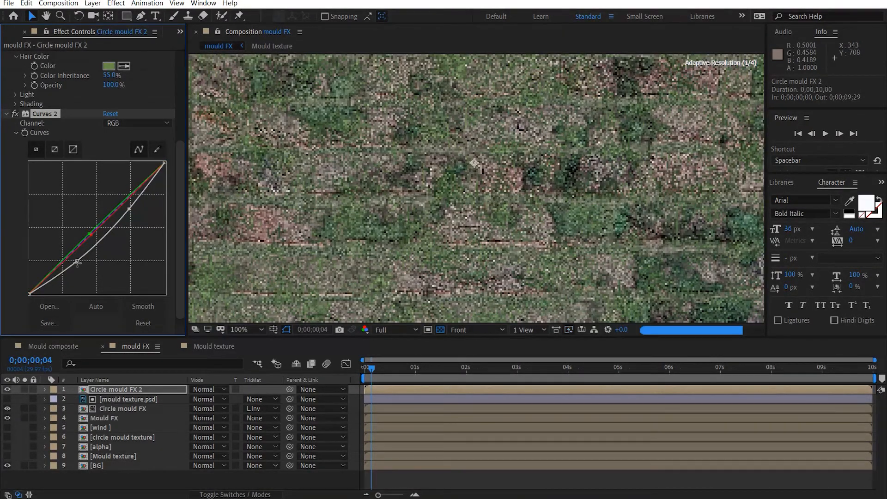
{"action": "left_click_drag", "start_coordinate": [77, 261], "coordinate": [80, 269]}
Step: Set the CC Hair hair colour on Circle mould FX 2 to the dark muted green 465B33
{"action": "left_click", "coordinate": [109, 66]}
{"action": "left_click_drag", "start_coordinate": [99, 168], "coordinate": [90, 194]}
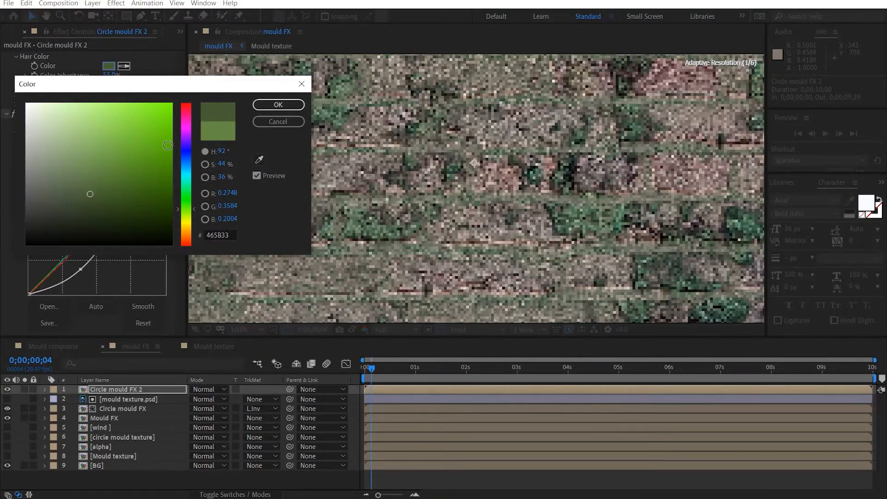
{"action": "left_click", "coordinate": [278, 105]}
{"action": "scroll", "coordinate": [470, 217], "scroll_direction": "down", "scroll_amount": 1}
{"action": "left_click", "coordinate": [709, 179]}
{"action": "left_click_drag", "start_coordinate": [572, 172], "coordinate": [592, 182]}
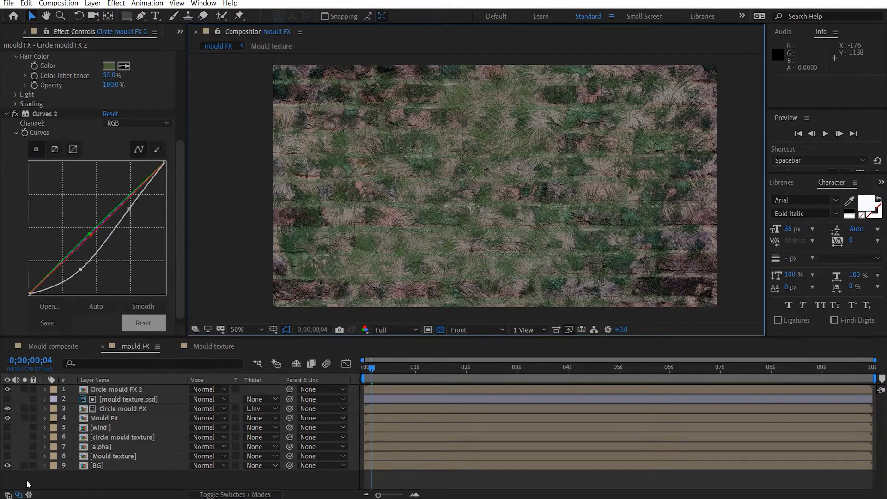
Step: Add the Particles_13.mp4 footage as the topmost layer of the mould FX composition
{"action": "left_click", "coordinate": [109, 466]}
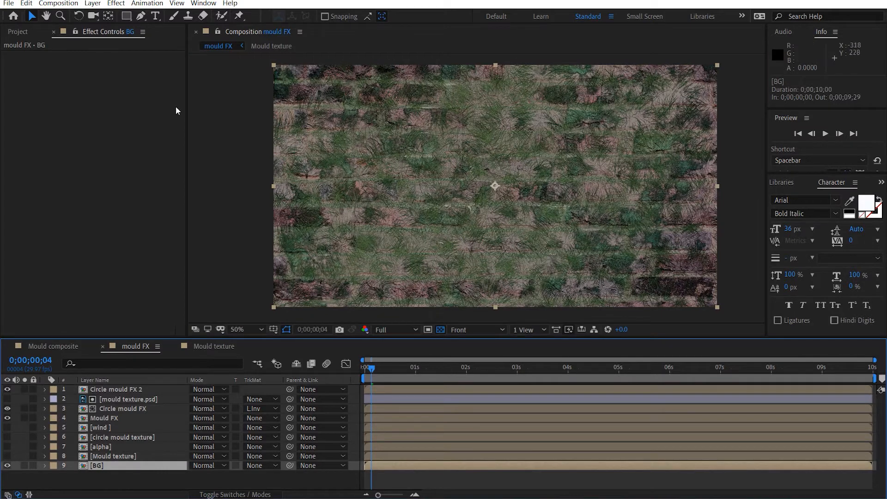
{"action": "left_click", "coordinate": [18, 32]}
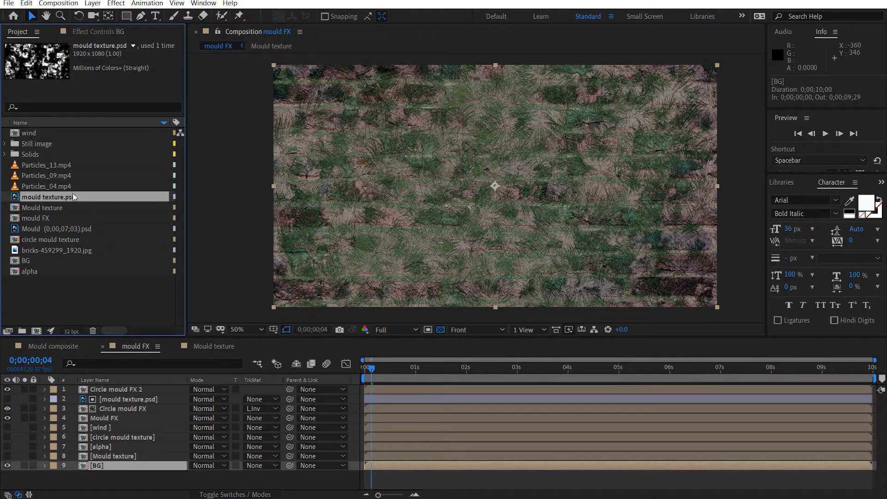
{"action": "left_click_drag", "start_coordinate": [69, 166], "coordinate": [124, 387]}
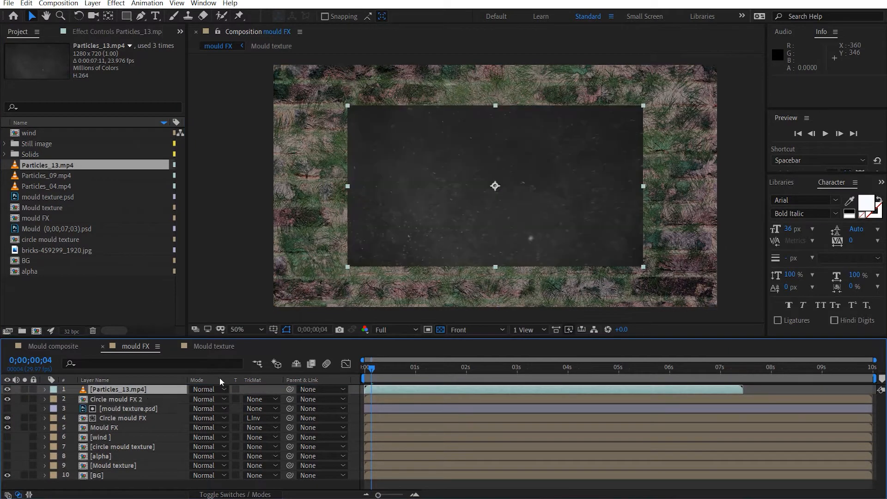
Step: Time-stretch the Particles_13.mp4 layer to 150% and shift it about 20 frames earlier
{"action": "right_click", "coordinate": [142, 390]}
{"action": "mouse_move", "coordinate": [240, 164]}
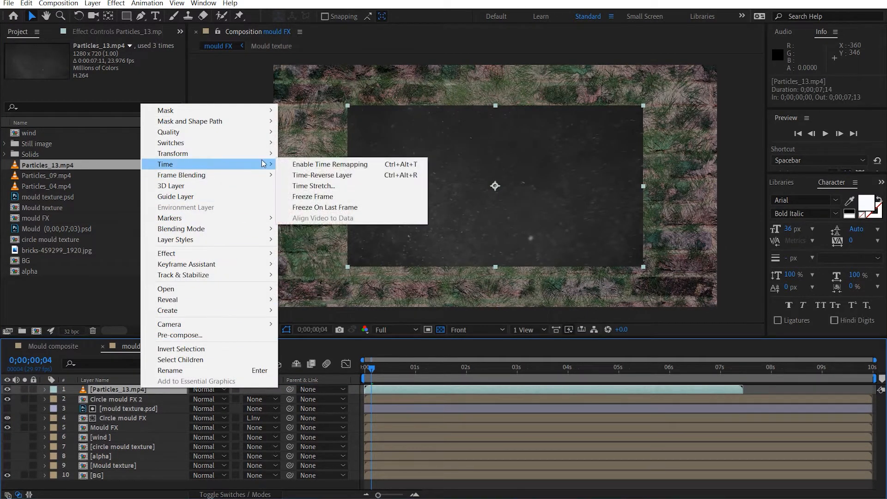
{"action": "left_click", "coordinate": [364, 184]}
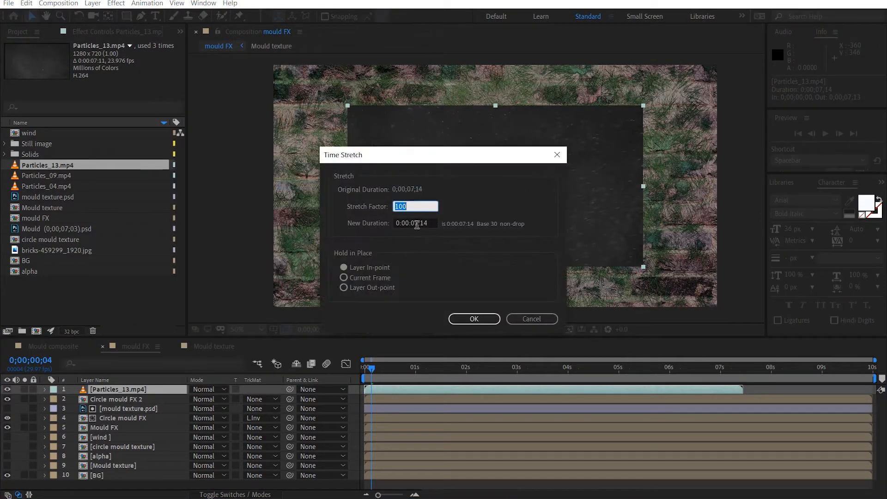
{"action": "left_click", "coordinate": [417, 224]}
{"action": "left_click_drag", "start_coordinate": [404, 207], "coordinate": [477, 204]}
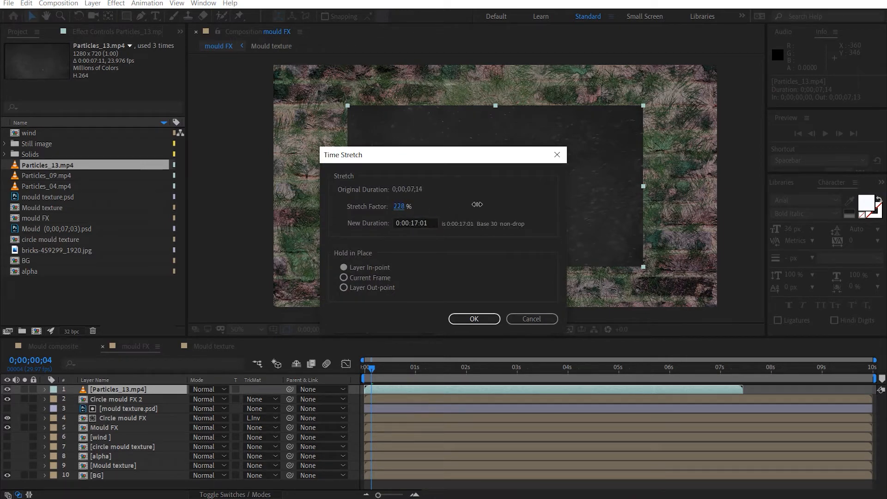
{"action": "type", "text": "150"}
{"action": "key", "text": "Return"}
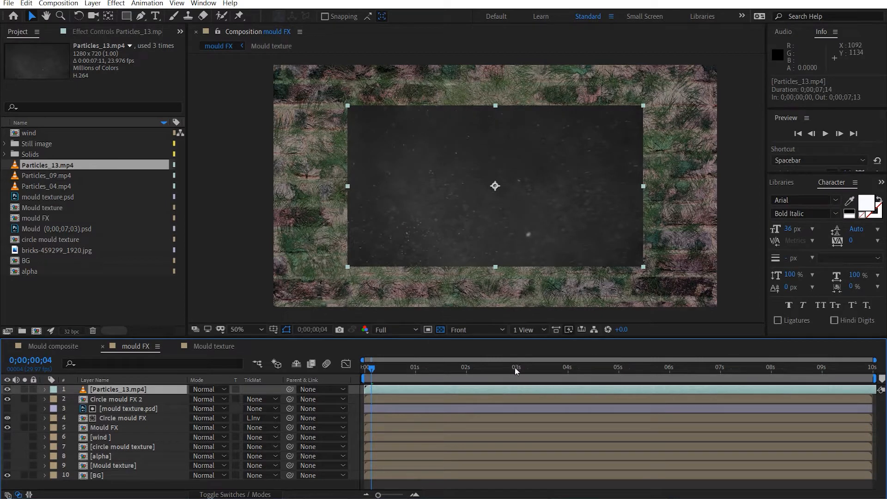
{"action": "left_click_drag", "start_coordinate": [512, 387], "coordinate": [478, 390]}
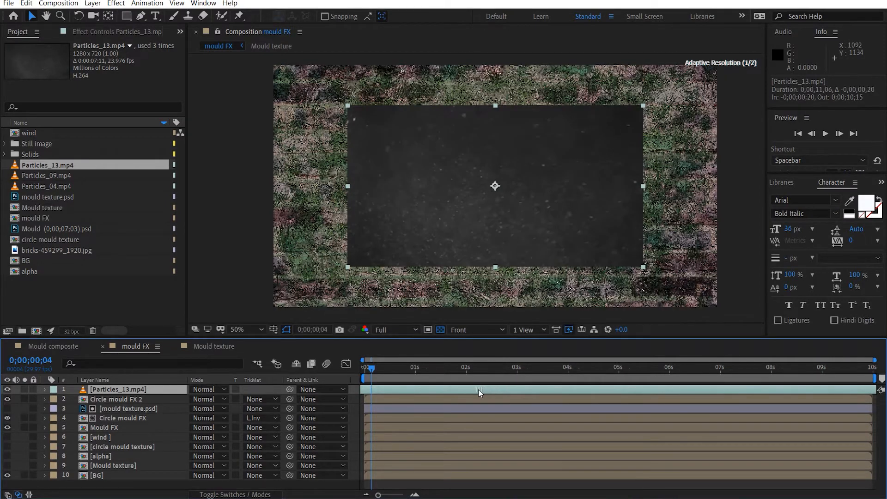
Step: Set the Particles_13.mp4 layer's blending mode to Add and scale it to 153% to cover the frame
{"action": "left_click", "coordinate": [197, 390]}
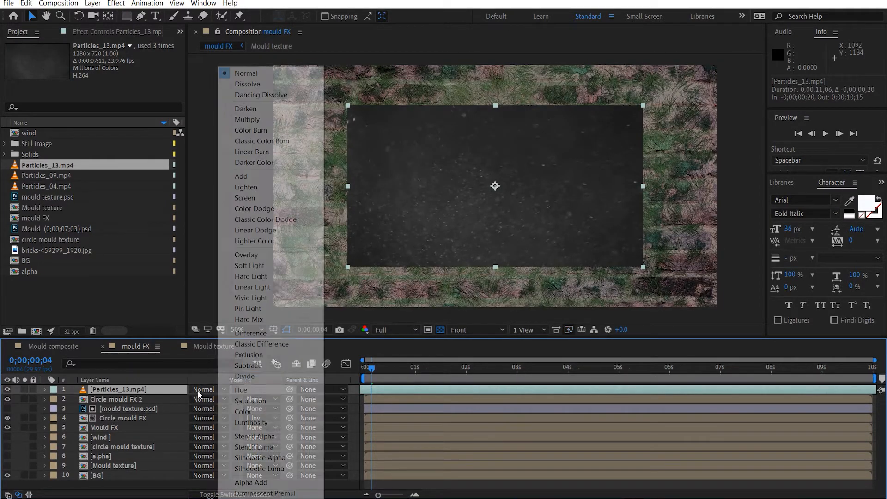
{"action": "left_click", "coordinate": [247, 179]}
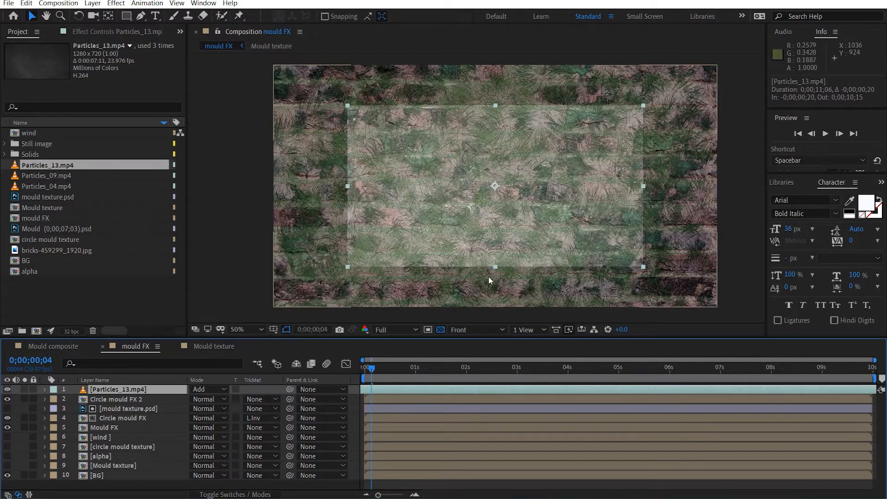
{"action": "key", "text": "s"}
{"action": "left_click_drag", "start_coordinate": [203, 404], "coordinate": [230, 399]}
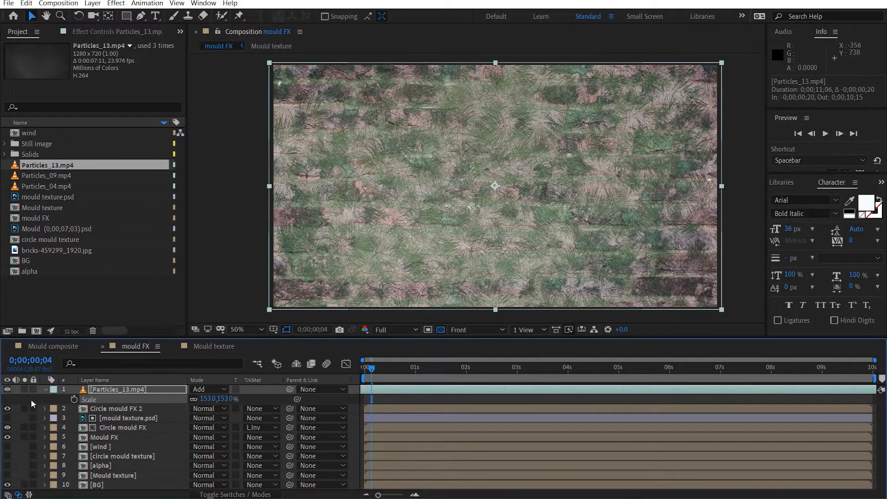
Step: Solo the Particles_13.mp4 layer and apply Curves with an S-shaped contrast curve that darkens its background, checking it at several times
{"action": "left_click", "coordinate": [24, 389]}
{"action": "left_click", "coordinate": [111, 33]}
{"action": "key", "text": "ctrl+space"}
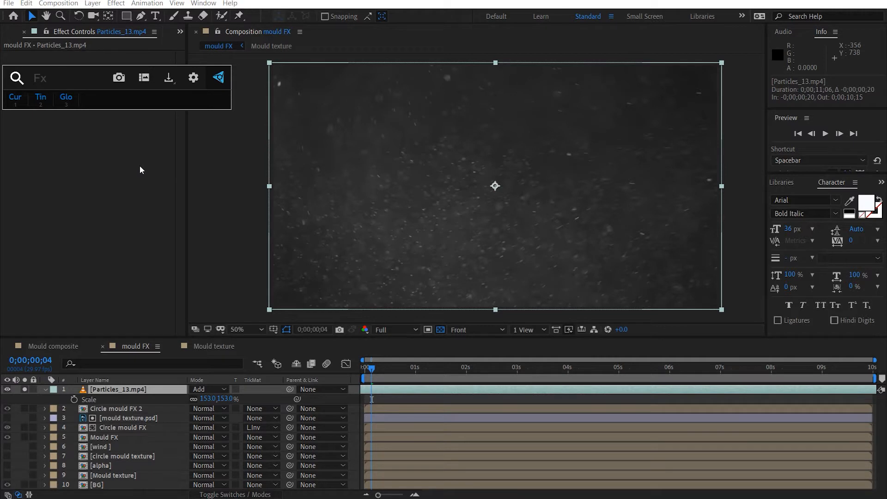
{"action": "key", "text": "1"}
{"action": "left_click_drag", "start_coordinate": [94, 183], "coordinate": [104, 196]}
{"action": "left_click_drag", "start_coordinate": [133, 152], "coordinate": [126, 128]}
{"action": "left_click_drag", "start_coordinate": [375, 378], "coordinate": [527, 373]}
{"action": "left_click_drag", "start_coordinate": [105, 194], "coordinate": [95, 190]}
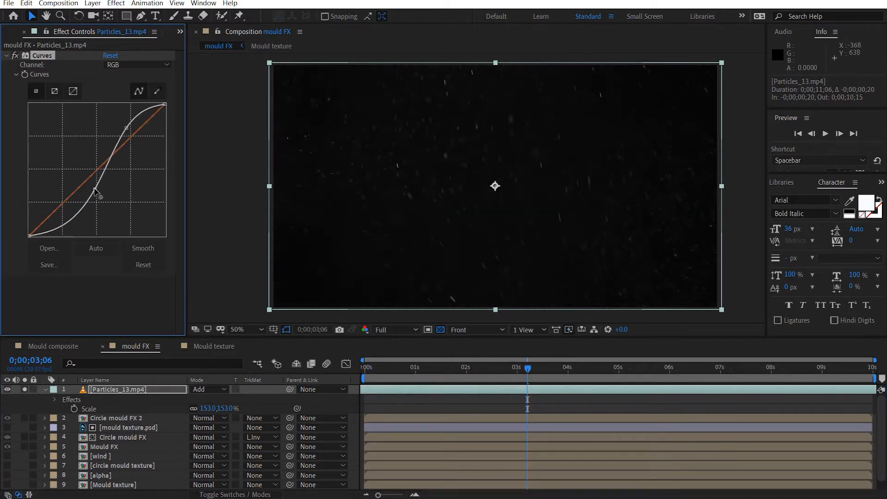
{"action": "scroll", "coordinate": [438, 243], "scroll_direction": "up", "scroll_amount": 2}
{"action": "left_click_drag", "start_coordinate": [469, 260], "coordinate": [513, 287]}
{"action": "left_click_drag", "start_coordinate": [531, 370], "coordinate": [595, 368]}
Step: Apply the VC Color Vibrance effect to the Particles_13.mp4 layer
{"action": "left_click", "coordinate": [5, 56]}
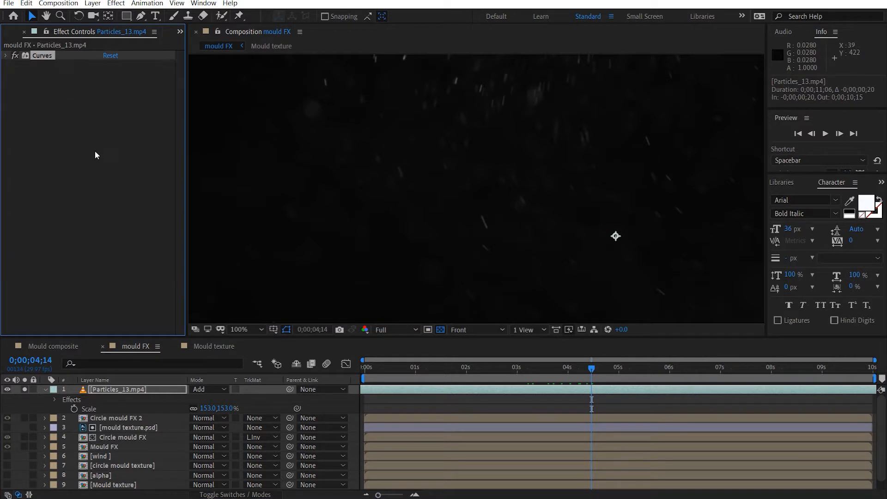
{"action": "left_click", "coordinate": [96, 153]}
{"action": "key", "text": "ctrl+space"}
{"action": "type", "text": "vc"}
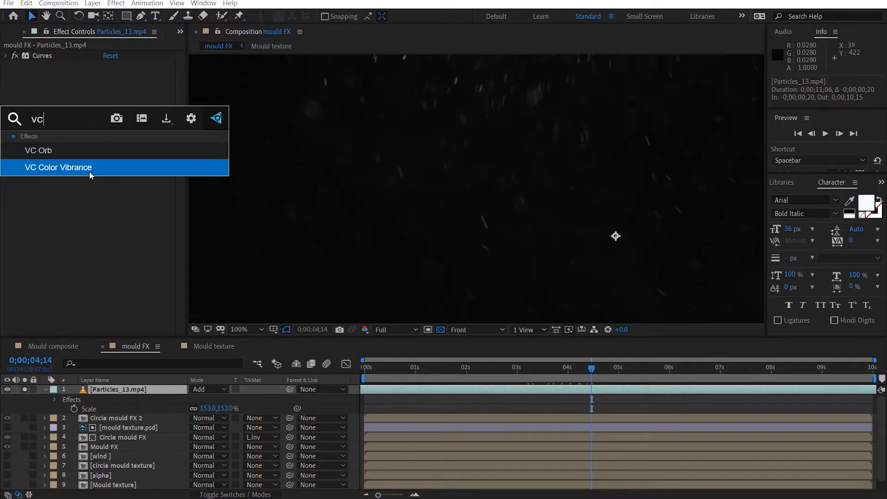
{"action": "left_click", "coordinate": [90, 169]}
Step: Set the VC Color Vibrance colour to a very pale, full-brightness cream
{"action": "left_click", "coordinate": [111, 77]}
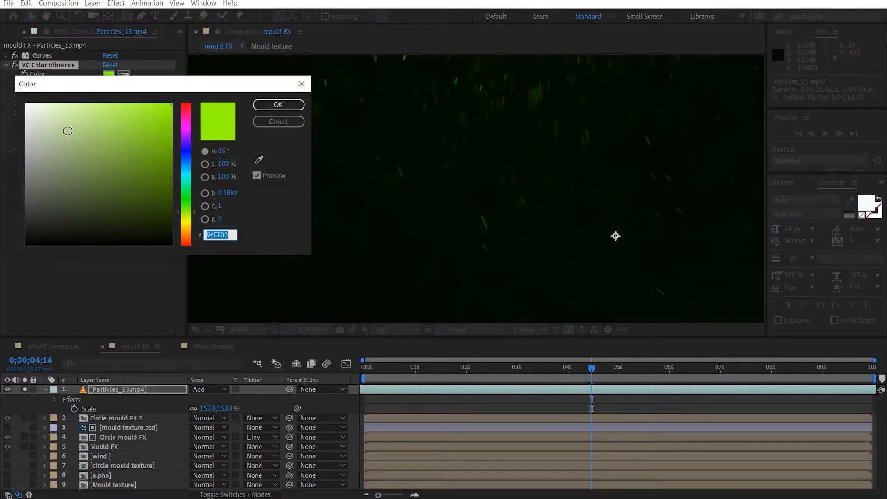
{"action": "left_click_drag", "start_coordinate": [69, 132], "coordinate": [52, 90]}
{"action": "left_click_drag", "start_coordinate": [192, 213], "coordinate": [194, 231]}
{"action": "left_click", "coordinate": [49, 102]}
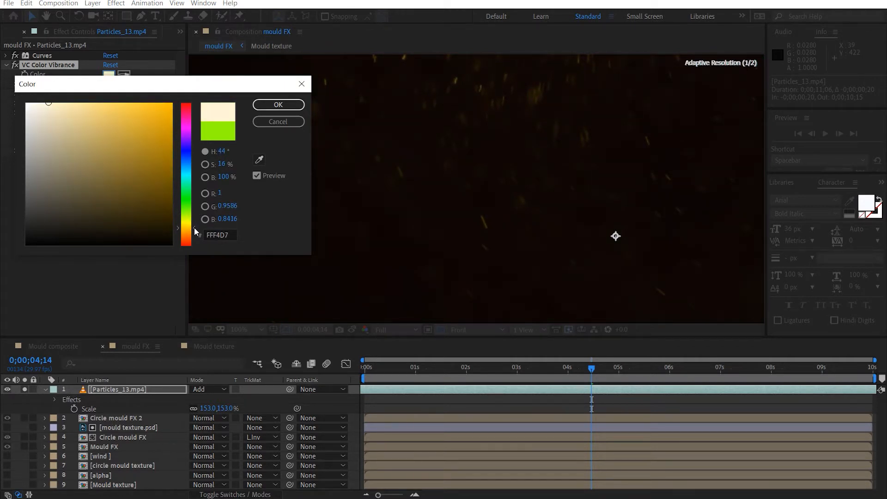
{"action": "left_click", "coordinate": [279, 104]}
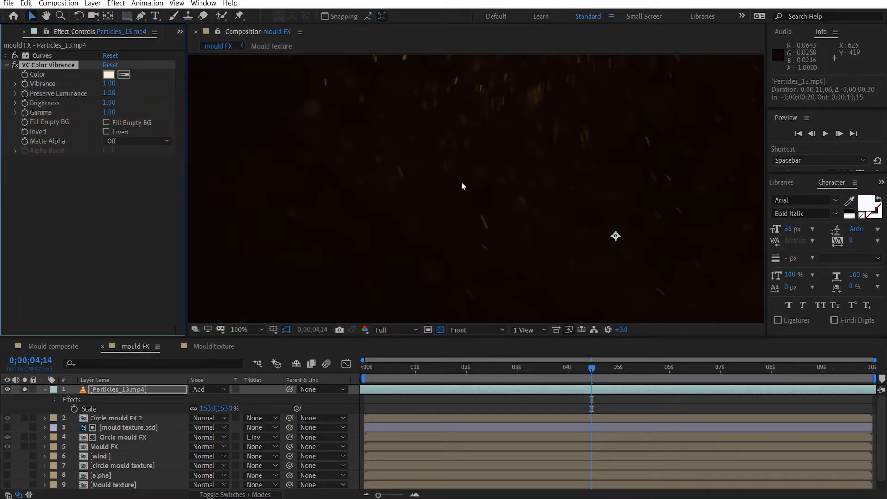
{"action": "left_click", "coordinate": [109, 75]}
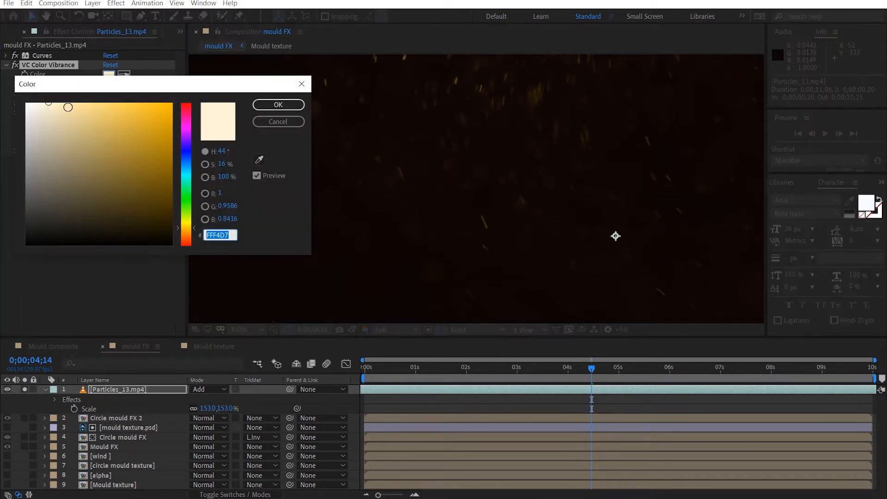
{"action": "left_click_drag", "start_coordinate": [50, 102], "coordinate": [42, 103]}
{"action": "left_click", "coordinate": [287, 107]}
Step: Set Vibrance to 0.5 in VC Color Vibrance and unsolo the Particles_13.mp4 layer
{"action": "left_click", "coordinate": [109, 84]}
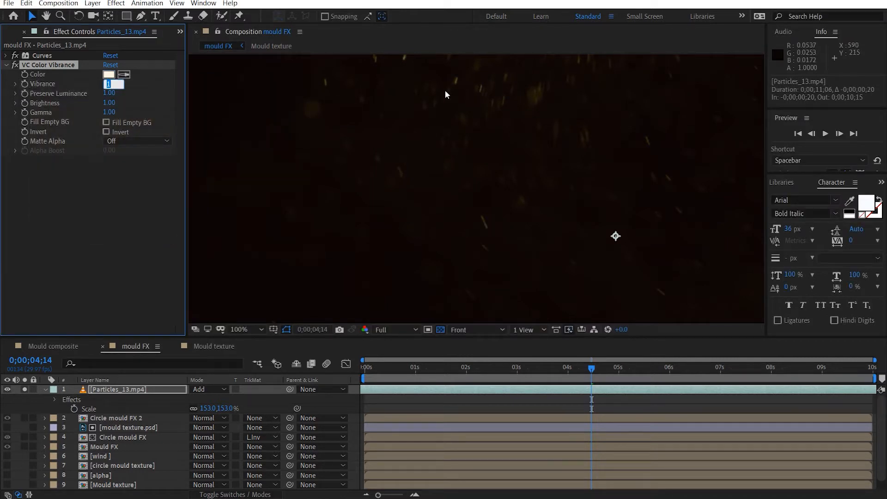
{"action": "type", "text": ".5"}
{"action": "key", "text": "Return"}
{"action": "scroll", "coordinate": [445, 91], "scroll_direction": "down", "scroll_amount": 2}
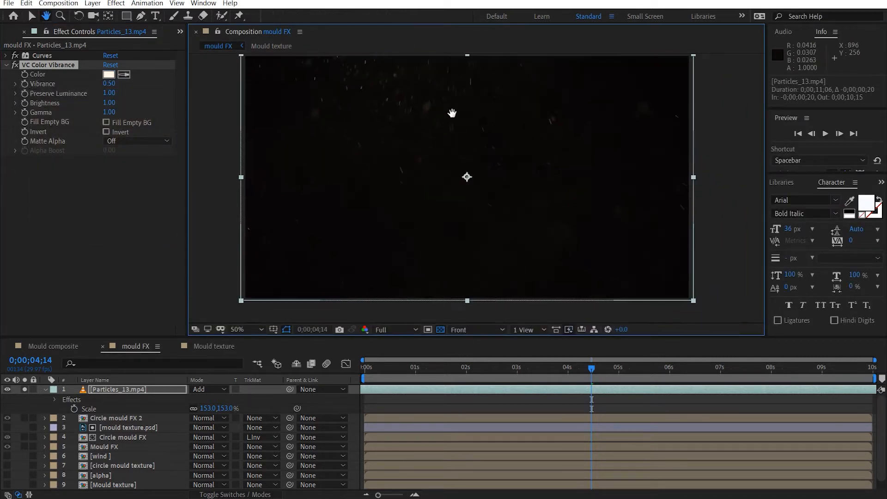
{"action": "left_click_drag", "start_coordinate": [459, 121], "coordinate": [468, 125]}
{"action": "left_click", "coordinate": [24, 390]}
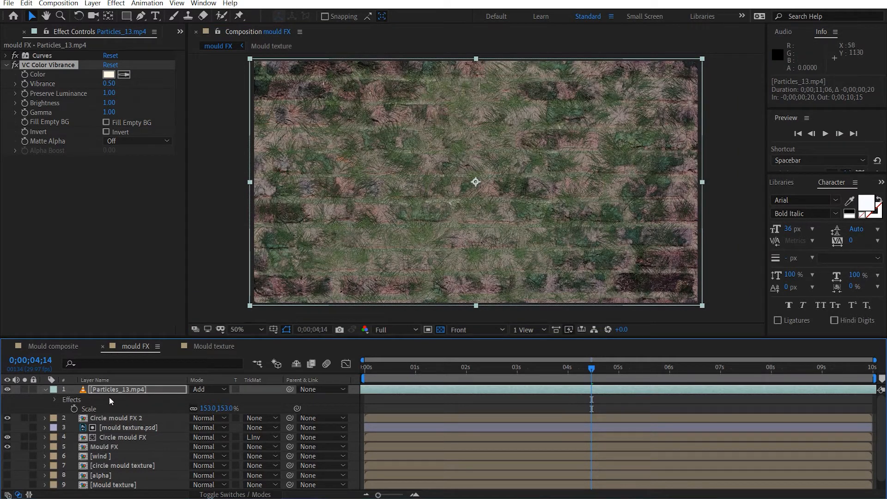
Step: Duplicate the Particles_13.mp4 layer and shift the copy about 13 frames earlier
{"action": "left_click", "coordinate": [105, 393]}
{"action": "key", "text": "ctrl+d"}
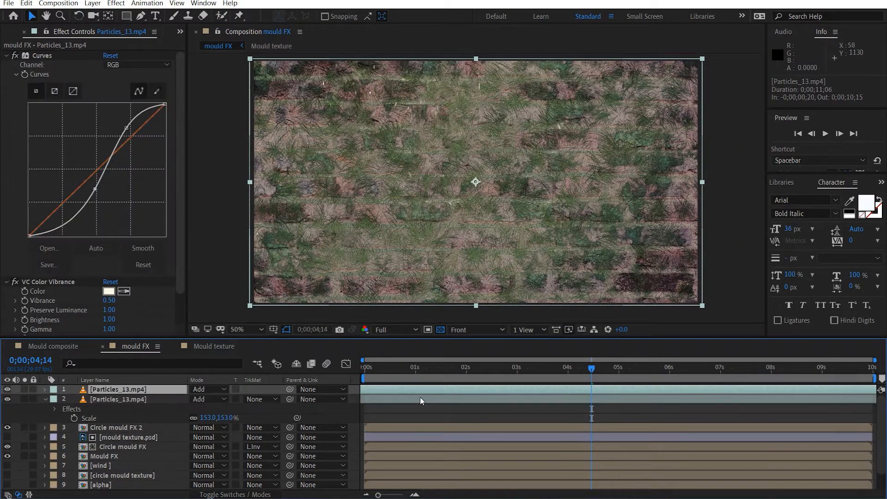
{"action": "left_click_drag", "start_coordinate": [440, 388], "coordinate": [417, 385]}
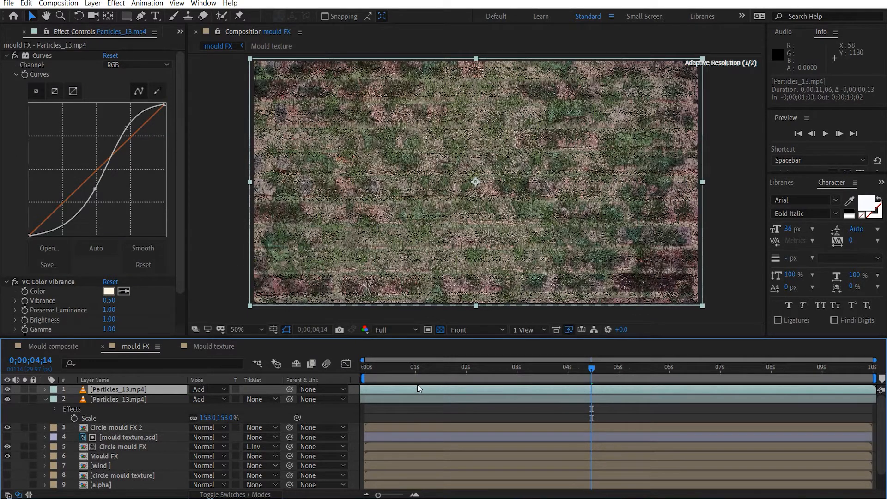
Step: Set the stretch factor of the duplicated upper Particles_13.mp4 layer to 100 in Time Stretch
{"action": "right_click", "coordinate": [92, 392]}
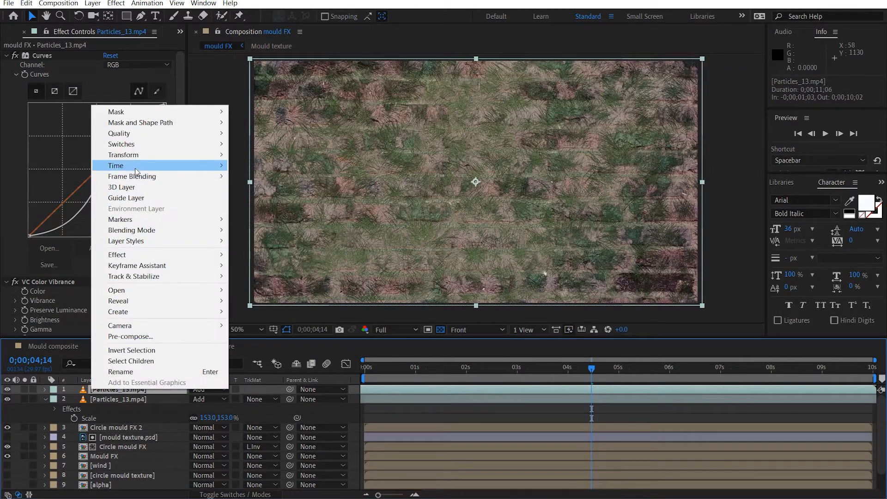
{"action": "mouse_move", "coordinate": [152, 167]}
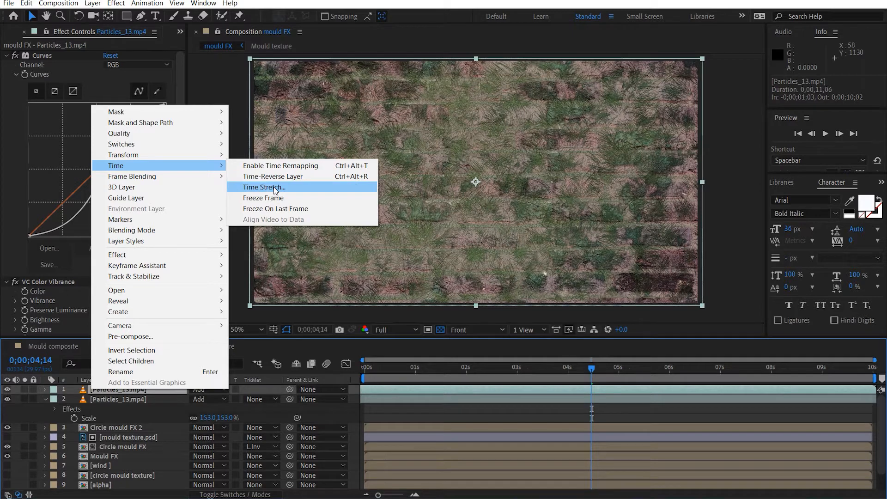
{"action": "left_click", "coordinate": [274, 188]}
{"action": "type", "text": "100"}
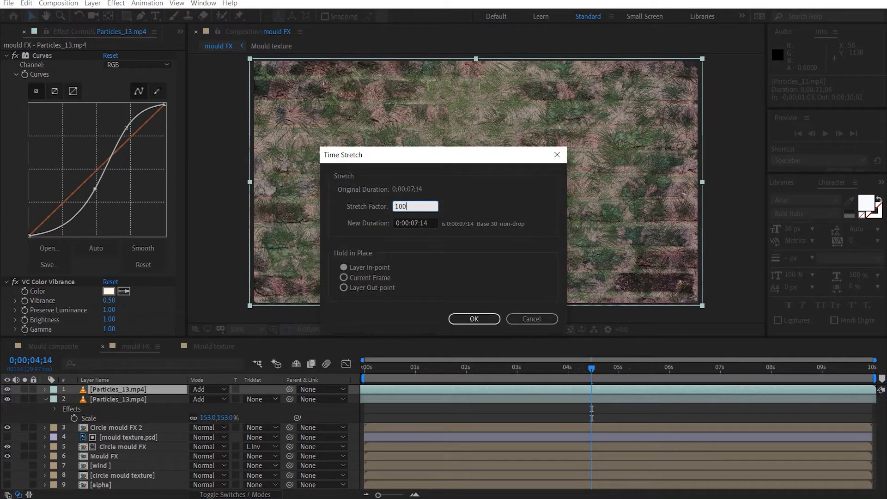
{"action": "key", "text": "Return"}
Step: Shift the upper Particles_13.mp4 layer later so it starts at 0;00;00;01, and collapse the lower copy's properties
{"action": "mouse_move", "coordinate": [501, 386]}
{"action": "left_mouse_down"}
{"action": "mouse_move", "coordinate": [629, 389]}
{"action": "mouse_move", "coordinate": [515, 392]}
{"action": "left_mouse_up"}
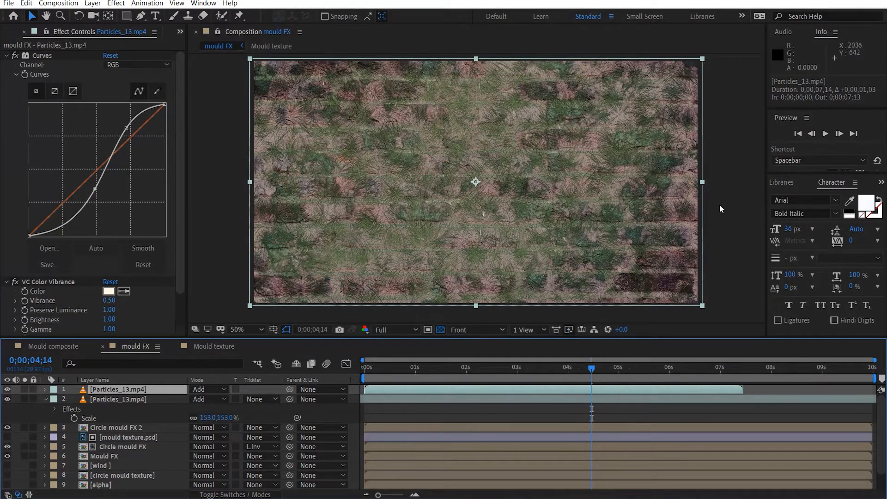
{"action": "left_click", "coordinate": [720, 204]}
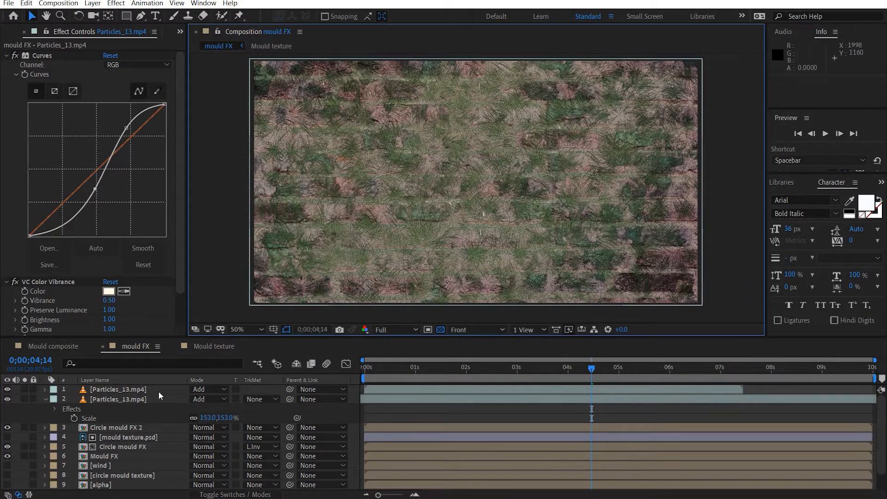
{"action": "left_click_drag", "start_coordinate": [444, 389], "coordinate": [446, 389]}
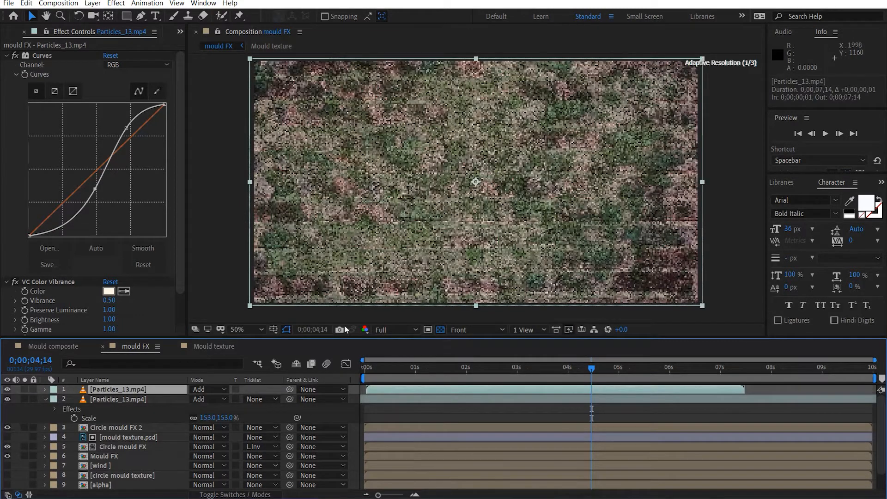
{"action": "left_click", "coordinate": [206, 252]}
{"action": "left_click", "coordinate": [45, 399]}
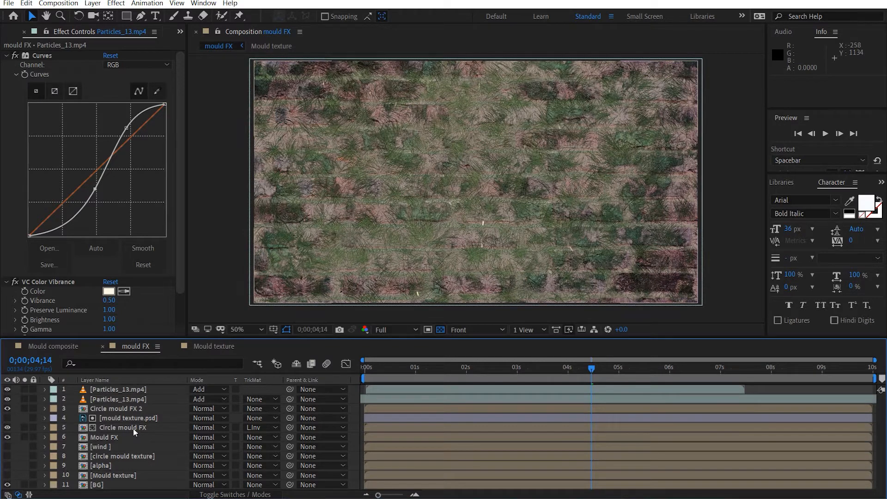
Step: Apply a Curves effect to the BG layer and pull the RGB shadows and midtones down to darken the bricks
{"action": "left_click", "coordinate": [128, 486]}
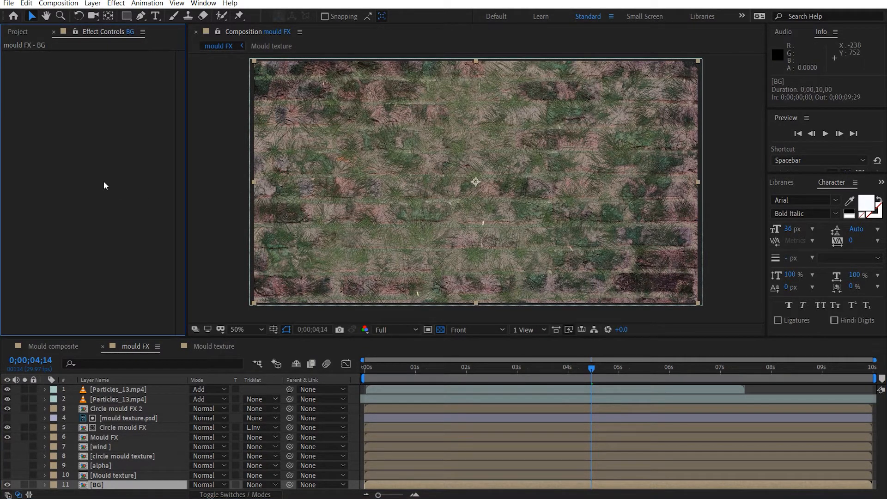
{"action": "key", "text": "ctrl+space"}
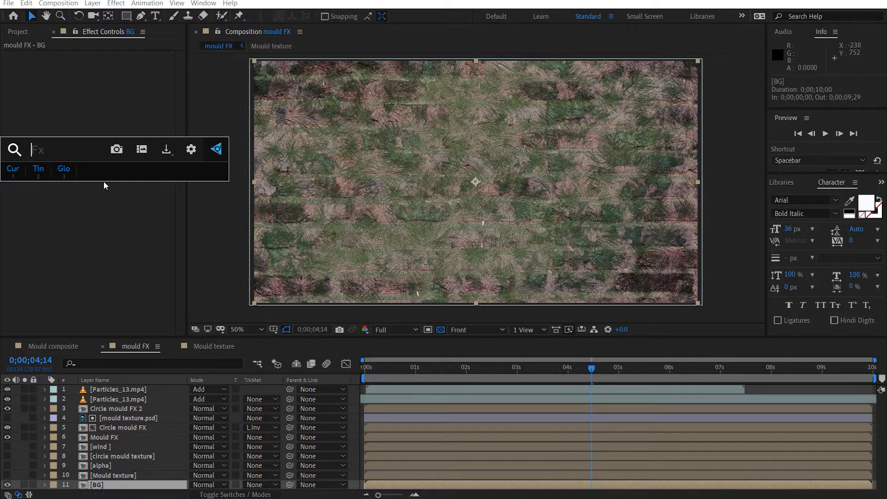
{"action": "key", "text": "1"}
{"action": "left_click_drag", "start_coordinate": [75, 204], "coordinate": [76, 211]}
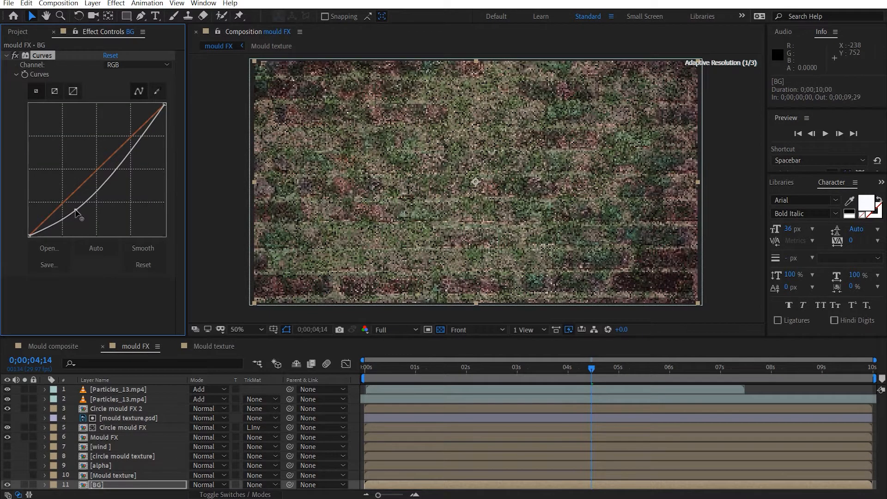
{"action": "left_click_drag", "start_coordinate": [120, 165], "coordinate": [121, 157]}
{"action": "left_click_drag", "start_coordinate": [76, 213], "coordinate": [75, 210]}
Step: Raise the red channel's midtones slightly and lower the blue channel's midtones in the BG layer's Curves
{"action": "left_click", "coordinate": [134, 65]}
{"action": "left_click", "coordinate": [124, 87]}
{"action": "left_click_drag", "start_coordinate": [95, 174], "coordinate": [94, 170]}
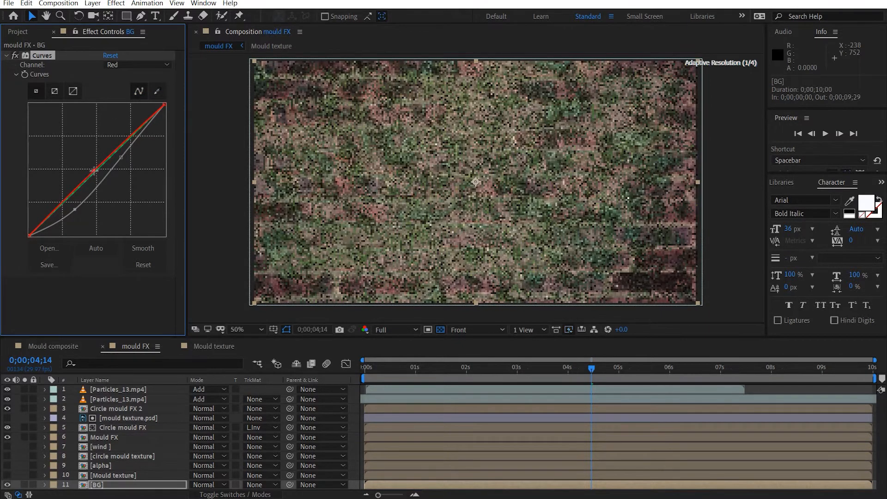
{"action": "left_click", "coordinate": [118, 65]}
{"action": "left_click", "coordinate": [126, 108]}
{"action": "left_click_drag", "start_coordinate": [95, 171], "coordinate": [96, 176]}
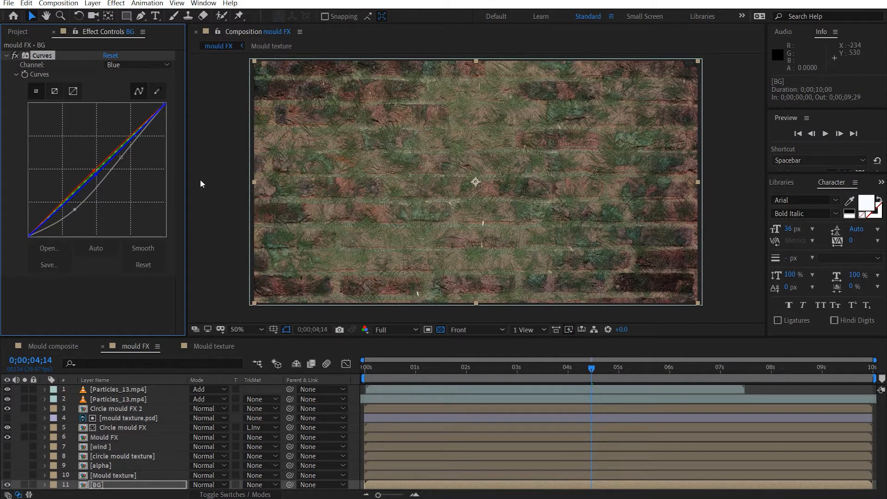
Step: Fine-tune the red channel's midtones in the BG layer's Curves and collapse the effect
{"action": "key", "text": "period"}
{"action": "left_click", "coordinate": [121, 65]}
{"action": "left_click", "coordinate": [125, 76]}
{"action": "left_click", "coordinate": [123, 66]}
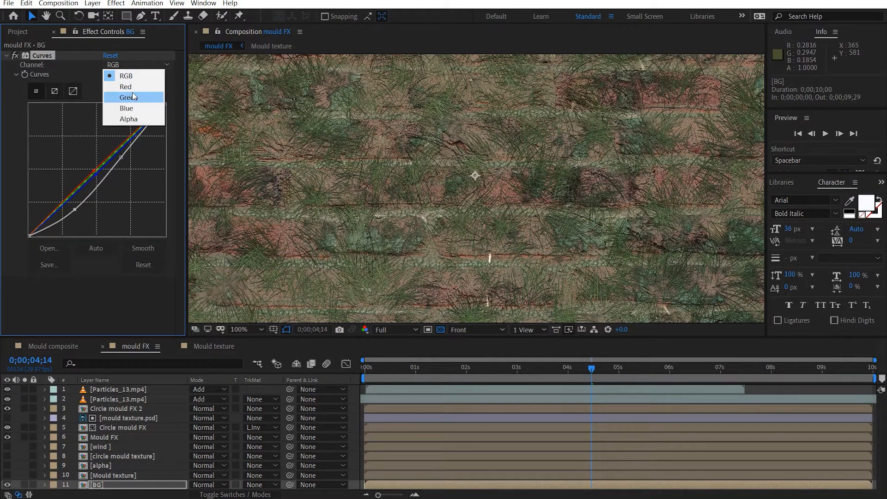
{"action": "left_click", "coordinate": [132, 87]}
{"action": "left_click", "coordinate": [93, 174]}
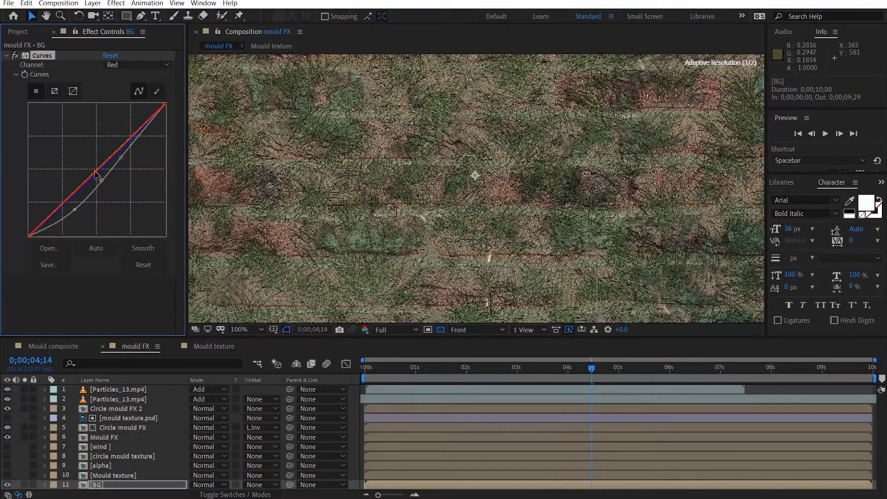
{"action": "left_click", "coordinate": [6, 56]}
Step: Apply Hue/Saturation to the BG layer with Master Saturation at -12 and Master Lightness at -25
{"action": "left_click", "coordinate": [92, 177]}
{"action": "key", "text": "ctrl+space"}
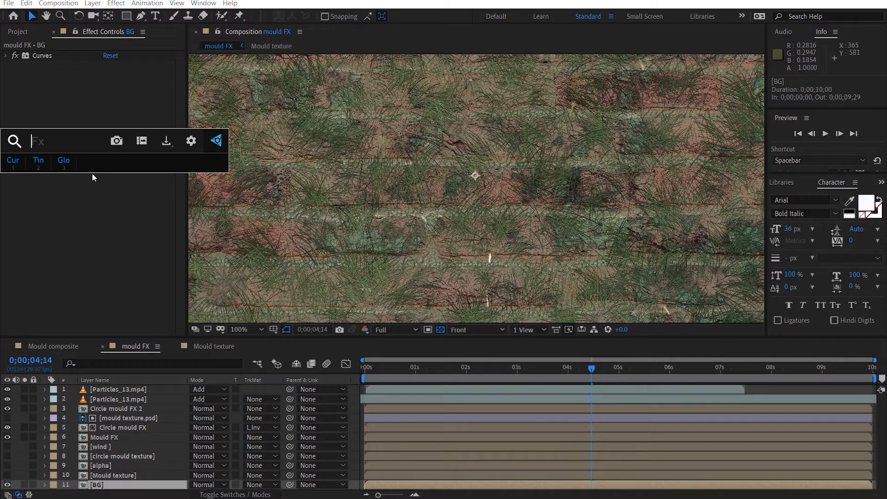
{"action": "type", "text": "hue"}
{"action": "key", "text": "Return"}
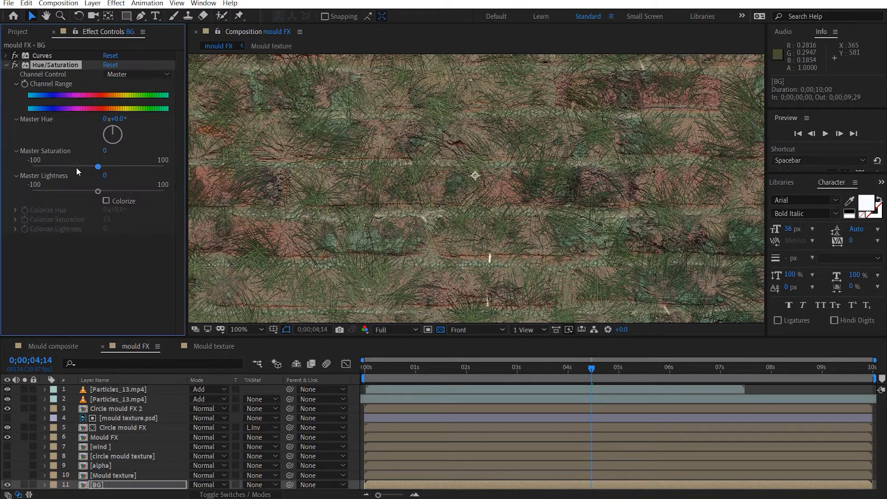
{"action": "mouse_move", "coordinate": [98, 167]}
{"action": "left_mouse_down"}
{"action": "mouse_move", "coordinate": [115, 164]}
{"action": "mouse_move", "coordinate": [98, 193]}
{"action": "mouse_move", "coordinate": [87, 193]}
{"action": "mouse_move", "coordinate": [98, 166]}
{"action": "mouse_move", "coordinate": [90, 169]}
{"action": "left_mouse_up"}
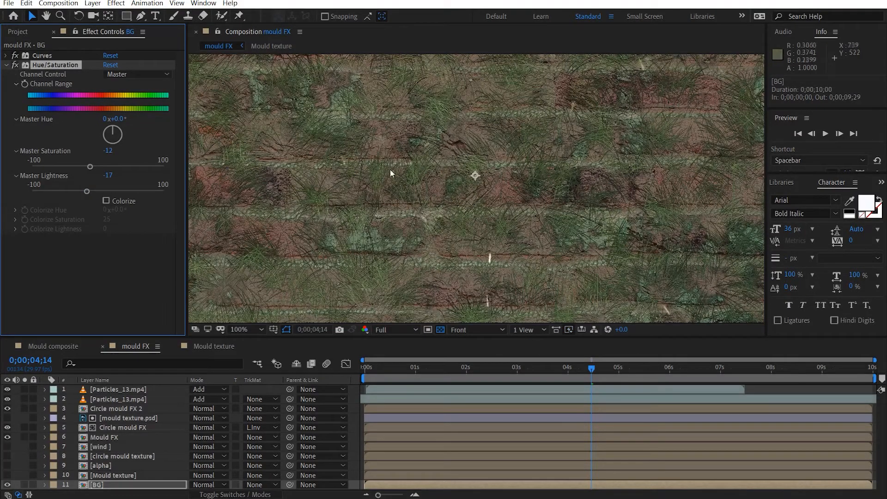
{"action": "left_click_drag", "start_coordinate": [88, 190], "coordinate": [83, 191]}
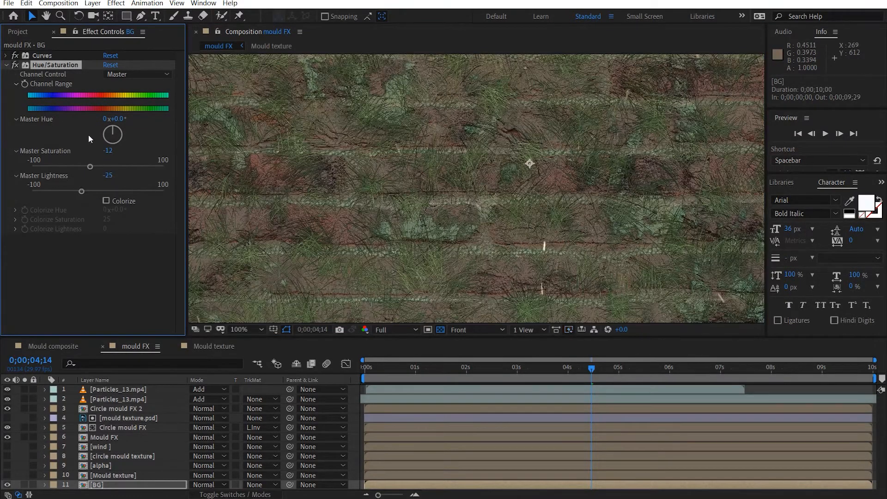
{"action": "left_click", "coordinate": [6, 66]}
{"action": "left_click", "coordinate": [70, 182]}
{"action": "key", "text": "ctrl+space"}
{"action": "type", "text": "cur"}
{"action": "key", "text": "Return"}
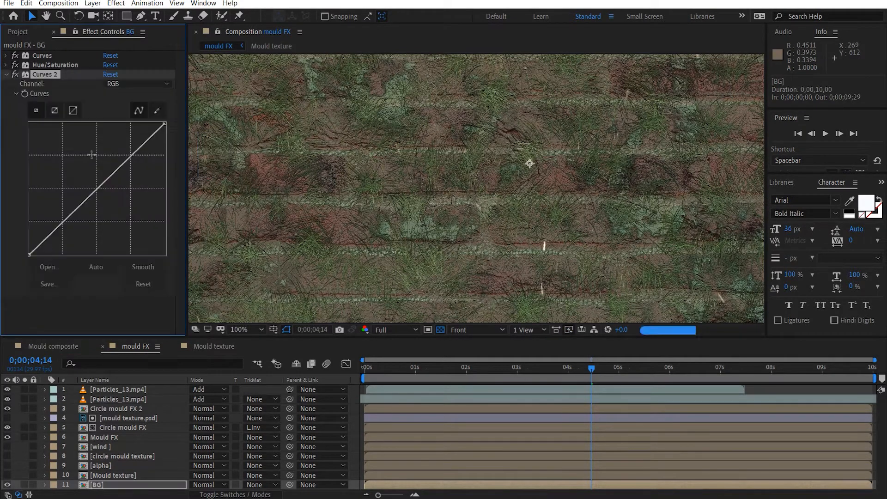
{"action": "key", "text": "Delete"}
Step: Apply a Tint effect to the BG layer and map white to a saturated red
{"action": "key", "text": "ctrl+space"}
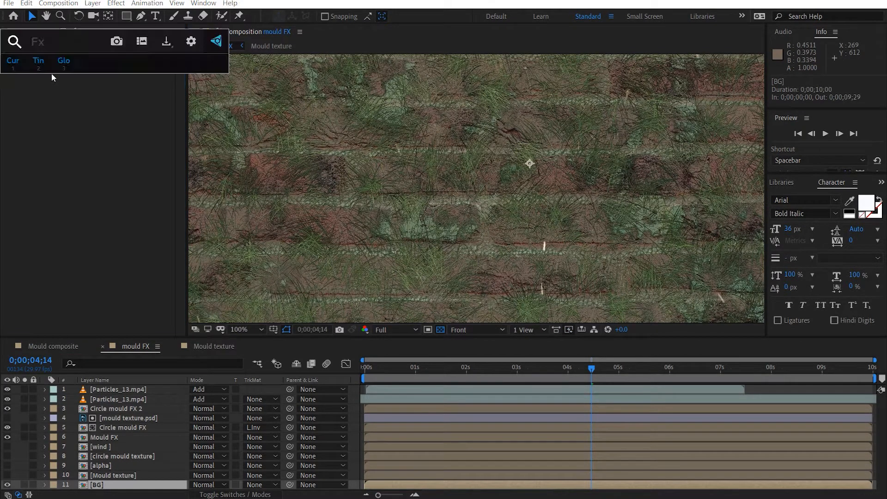
{"action": "type", "text": "tint"}
{"action": "key", "text": "Return"}
{"action": "left_click", "coordinate": [108, 94]}
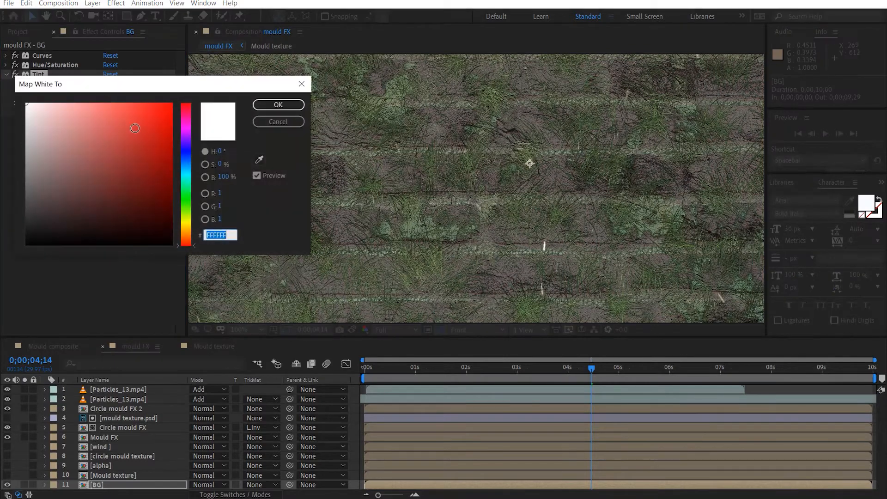
{"action": "type", "text": "ff0000"}
{"action": "left_click", "coordinate": [259, 109]}
Step: Set Amount to Tint to 5% on the BG layer and collapse the Tint effect
{"action": "left_click", "coordinate": [112, 103]}
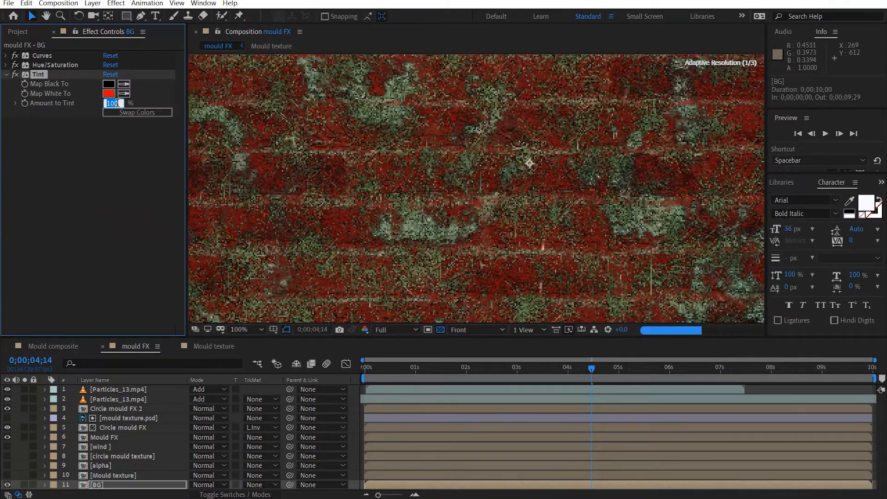
{"action": "type", "text": "5"}
{"action": "key", "text": "Return"}
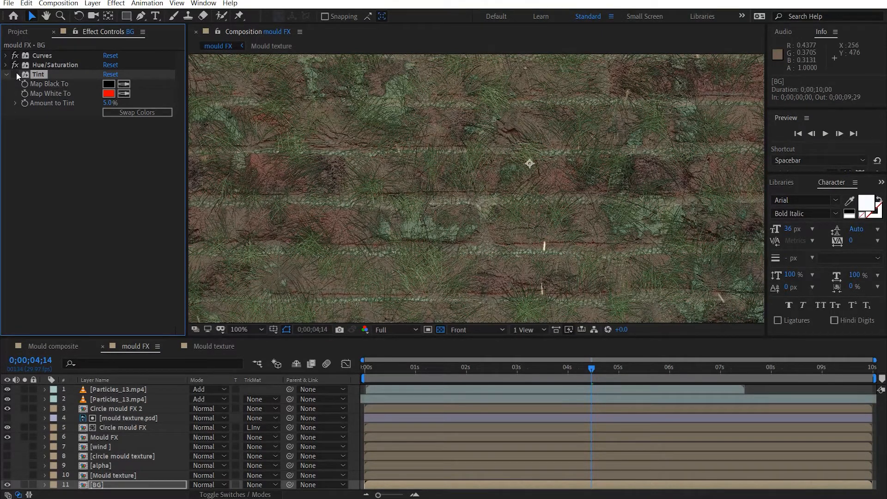
{"action": "left_click", "coordinate": [30, 112]}
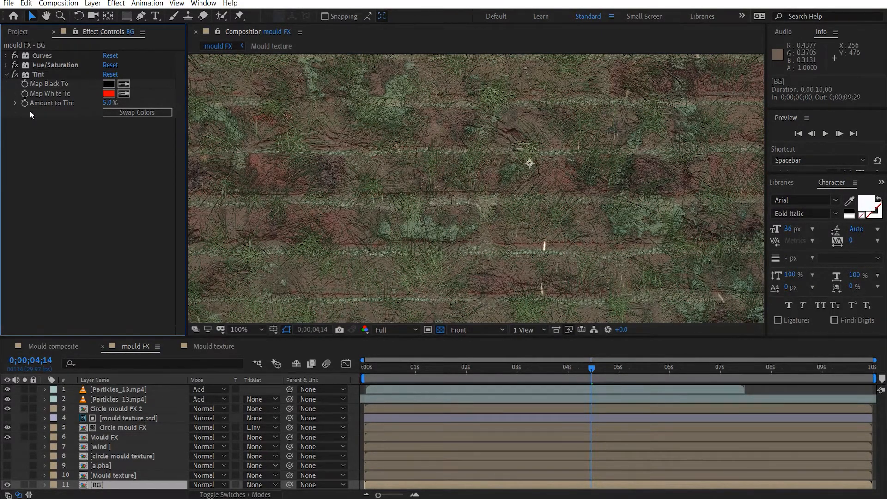
{"action": "left_click", "coordinate": [6, 76]}
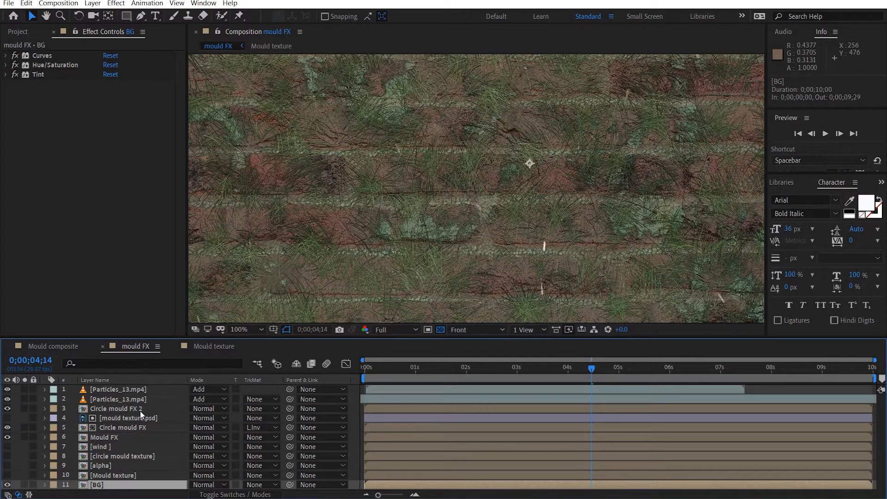
Step: Create two adjustment layers in the mould FX composition and move both to the top of the layer stack
{"action": "key", "text": "ctrl+alt+y"}
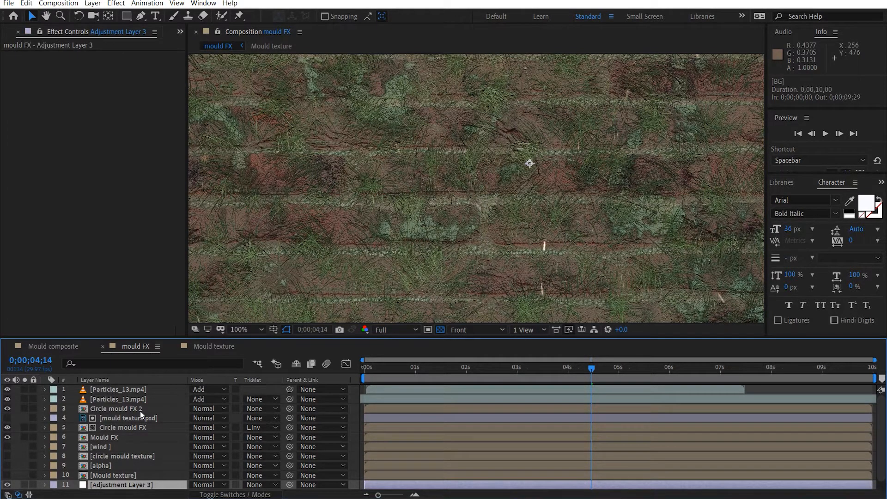
{"action": "scroll", "coordinate": [149, 457], "scroll_direction": "down", "scroll_amount": 2}
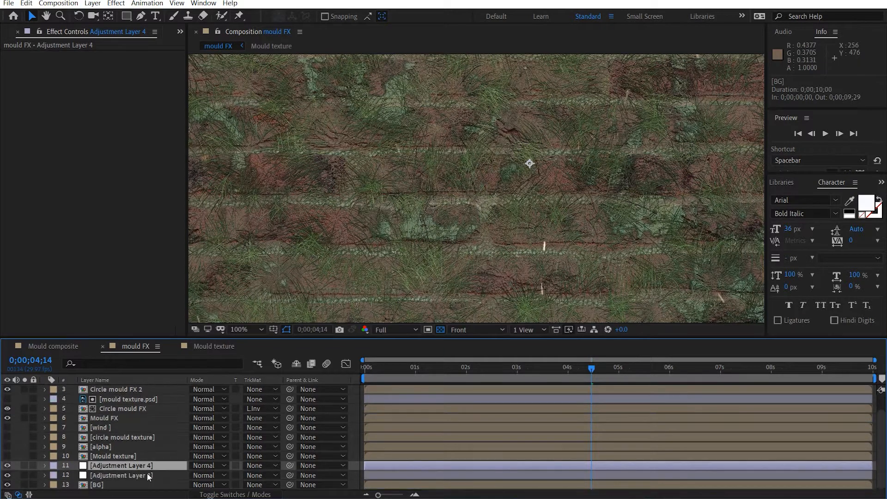
{"action": "left_click", "coordinate": [146, 473], "text": "shift"}
{"action": "left_click_drag", "start_coordinate": [143, 471], "coordinate": [165, 387]}
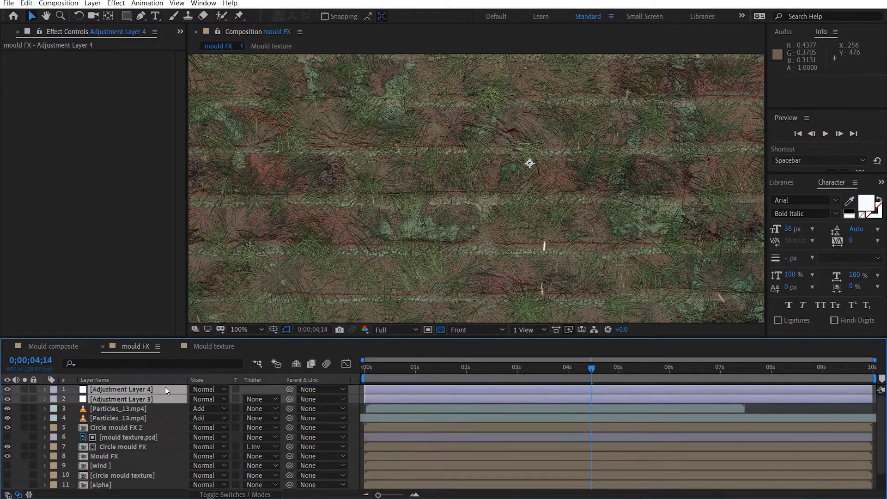
Step: Rename the lower new adjustment layer Vignette and the upper one CC
{"action": "left_click", "coordinate": [142, 399]}
{"action": "key", "text": "Return"}
{"action": "type", "text": "V"}
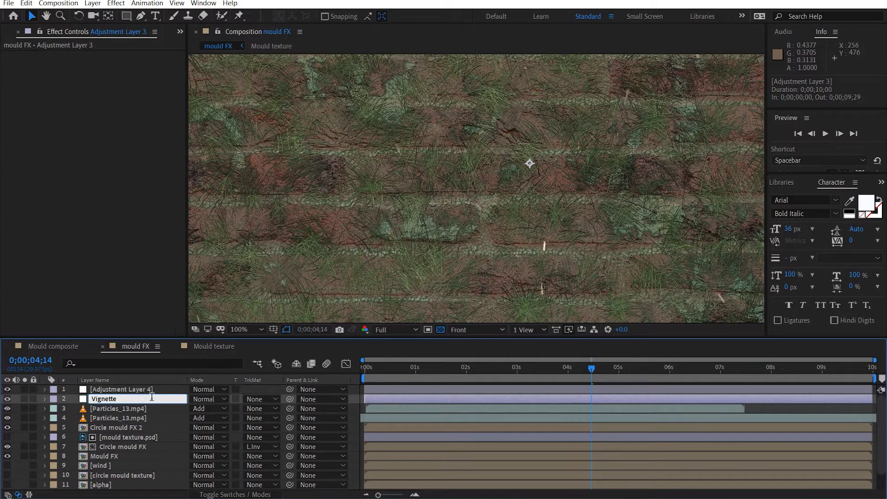
{"action": "type", "text": "ignette"}
{"action": "left_click", "coordinate": [164, 392]}
{"action": "key", "text": "Return"}
{"action": "type", "text": "cc"}
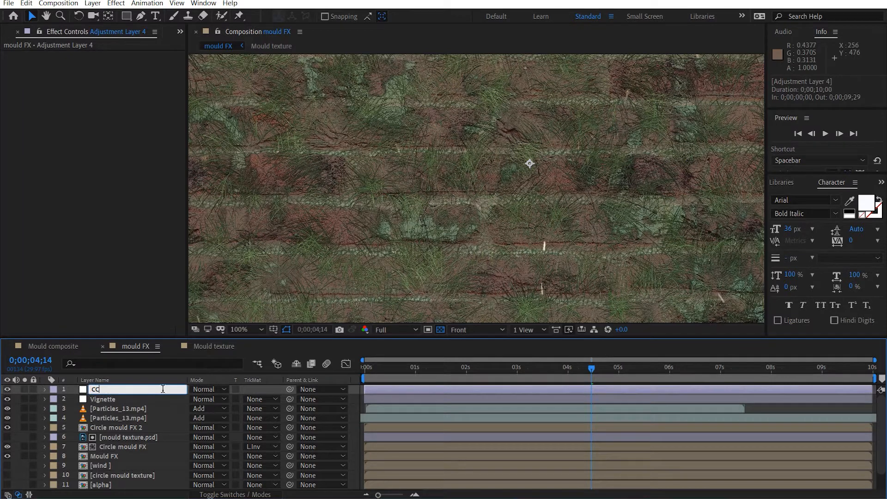
Step: Apply Curves to the Vignette layer and pull the RGB midtones down strongly to darken the image
{"action": "left_click", "coordinate": [141, 398]}
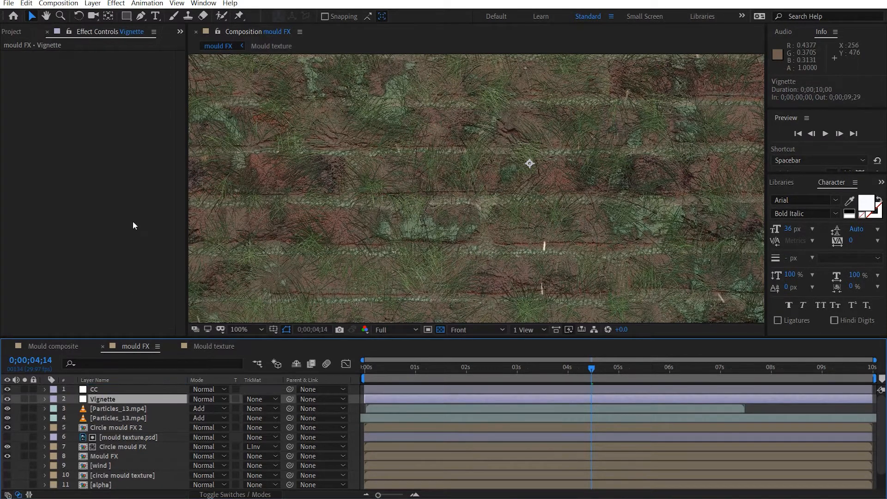
{"action": "key", "text": "ctrl+space"}
{"action": "key", "text": "1"}
{"action": "left_click_drag", "start_coordinate": [91, 175], "coordinate": [110, 188]}
Step: Add a full-frame elliptical mask to the Vignette layer and set its mode to Subtract
{"action": "left_click_drag", "start_coordinate": [126, 17], "coordinate": [161, 39]}
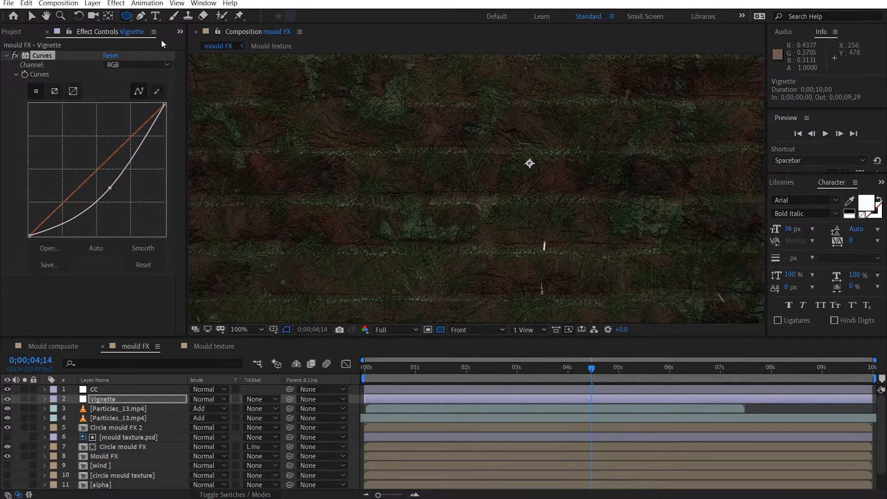
{"action": "double_click", "coordinate": [126, 16]}
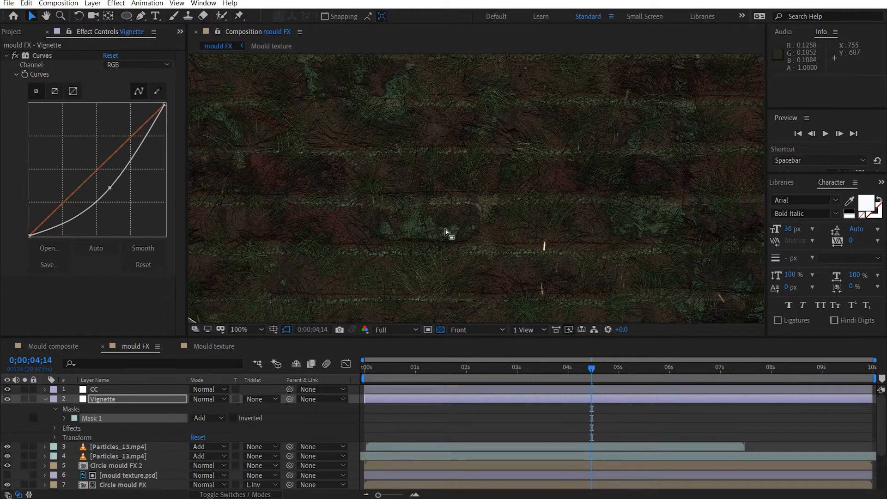
{"action": "scroll", "coordinate": [447, 234], "scroll_direction": "down", "scroll_amount": 2}
{"action": "left_click", "coordinate": [199, 418]}
{"action": "left_click", "coordinate": [241, 365]}
Step: Feather the Vignette mask by 450 pixels and ease the darkening slightly in the layer's Curves
{"action": "key", "text": "f"}
{"action": "left_click_drag", "start_coordinate": [217, 419], "coordinate": [434, 408]}
{"action": "left_click_drag", "start_coordinate": [363, 412], "coordinate": [528, 412]}
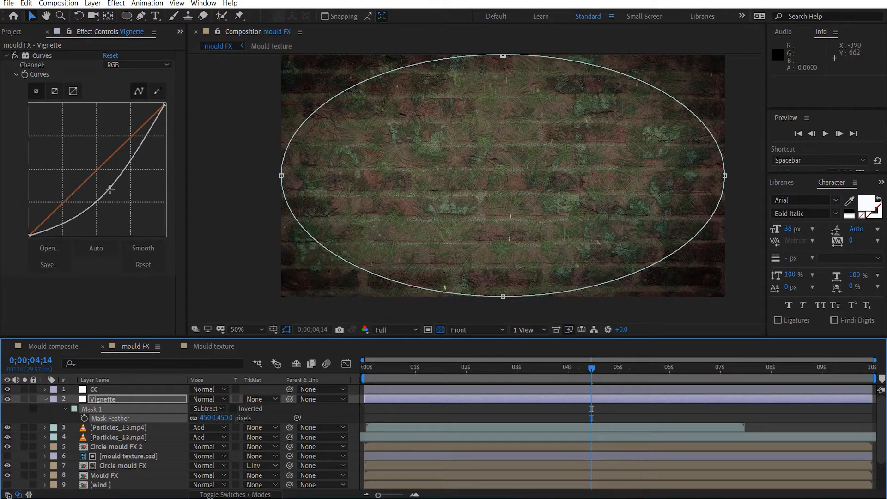
{"action": "left_click_drag", "start_coordinate": [110, 188], "coordinate": [104, 187]}
{"action": "left_click", "coordinate": [111, 390]}
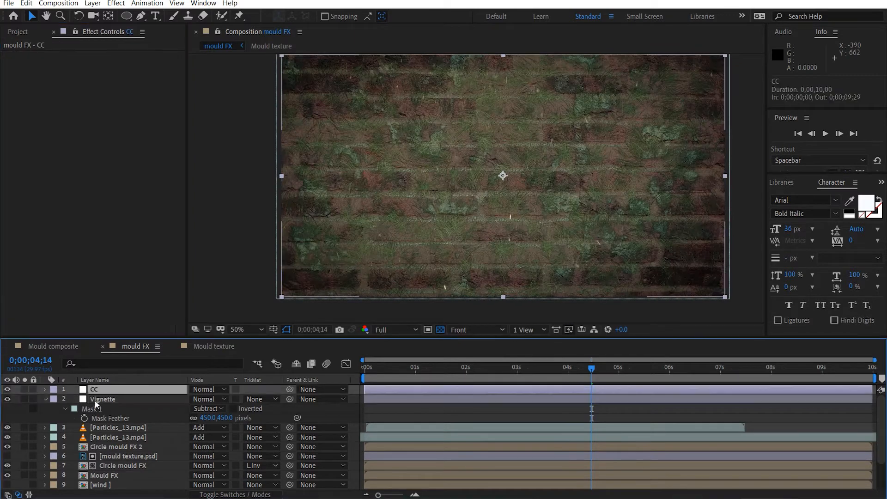
Step: Apply Curves to the CC layer, lowering the RGB shadows, midtones and white point to darken the whole image
{"action": "key", "text": "ctrl+space"}
{"action": "key", "text": "1"}
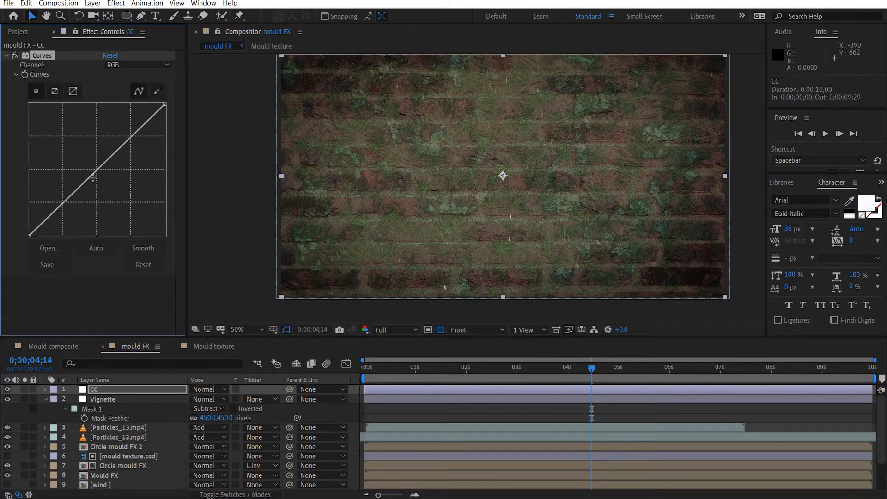
{"action": "left_click_drag", "start_coordinate": [68, 201], "coordinate": [69, 210]}
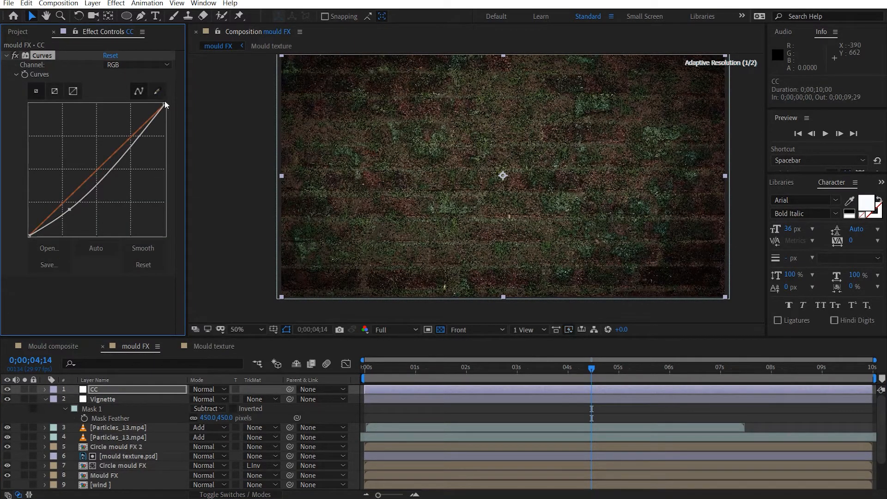
{"action": "left_click_drag", "start_coordinate": [164, 105], "coordinate": [165, 149]}
{"action": "left_click_drag", "start_coordinate": [115, 184], "coordinate": [120, 185]}
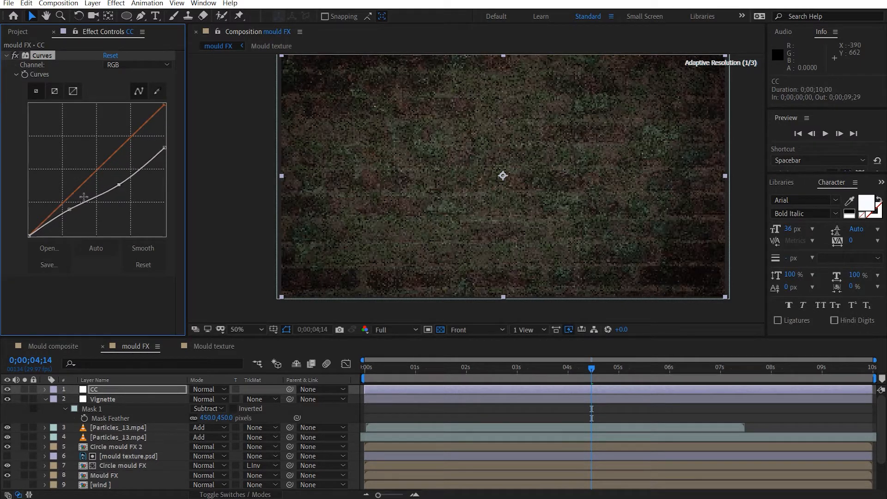
{"action": "left_click_drag", "start_coordinate": [72, 210], "coordinate": [71, 214]}
{"action": "left_click_drag", "start_coordinate": [119, 184], "coordinate": [120, 178]}
{"action": "left_click", "coordinate": [744, 183]}
{"action": "left_click_drag", "start_coordinate": [542, 180], "coordinate": [533, 196]}
Step: Pull the midtones of the CC layer's Red, Blue and Green curves down slightly to shift the colour balance
{"action": "left_click", "coordinate": [131, 66]}
{"action": "left_click", "coordinate": [133, 86]}
{"action": "left_click_drag", "start_coordinate": [98, 168], "coordinate": [98, 176]}
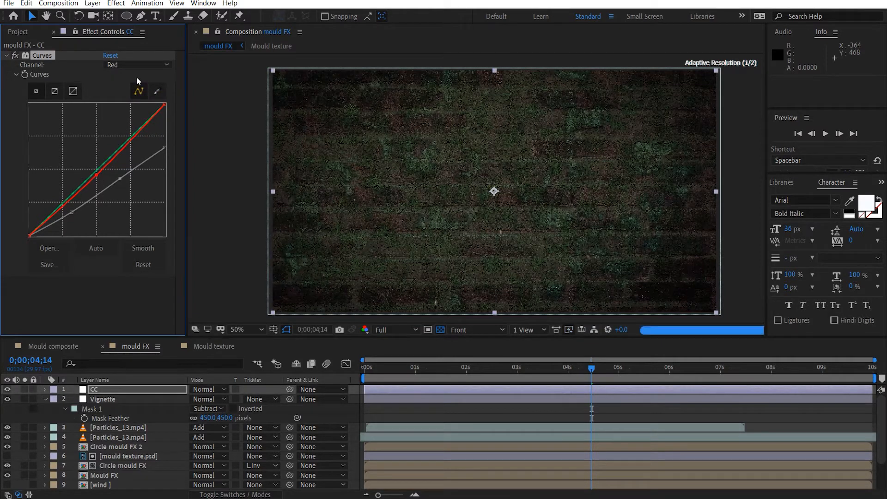
{"action": "left_click", "coordinate": [137, 65]}
{"action": "left_click", "coordinate": [133, 107]}
{"action": "left_click_drag", "start_coordinate": [95, 171], "coordinate": [95, 172]}
{"action": "left_click", "coordinate": [134, 65]}
{"action": "left_click", "coordinate": [133, 97]}
{"action": "left_click_drag", "start_coordinate": [94, 174], "coordinate": [95, 177]}
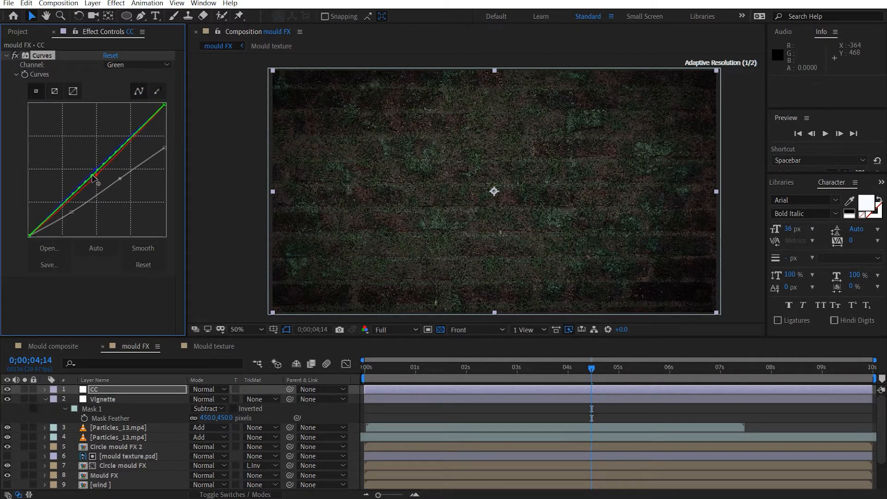
{"action": "left_click", "coordinate": [223, 165]}
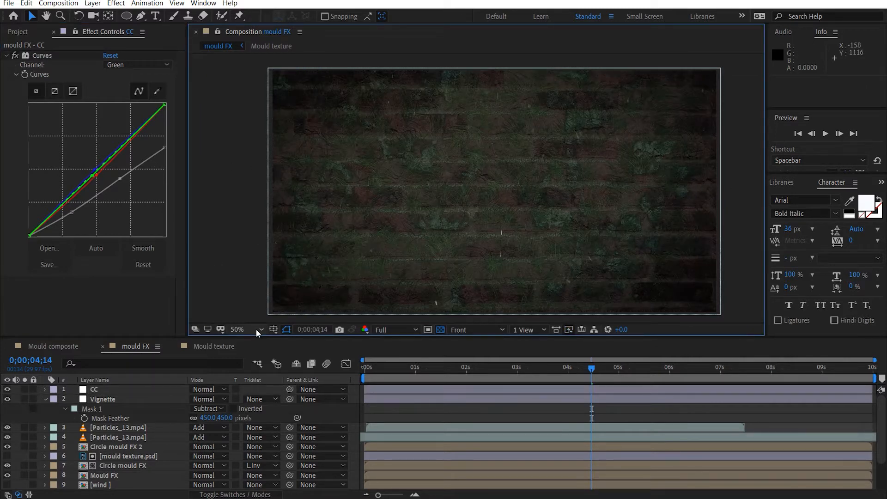
Step: Collapse the Vignette layer and the Curves settings, and apply Unsharp Mask to the CC layer
{"action": "left_click", "coordinate": [144, 400]}
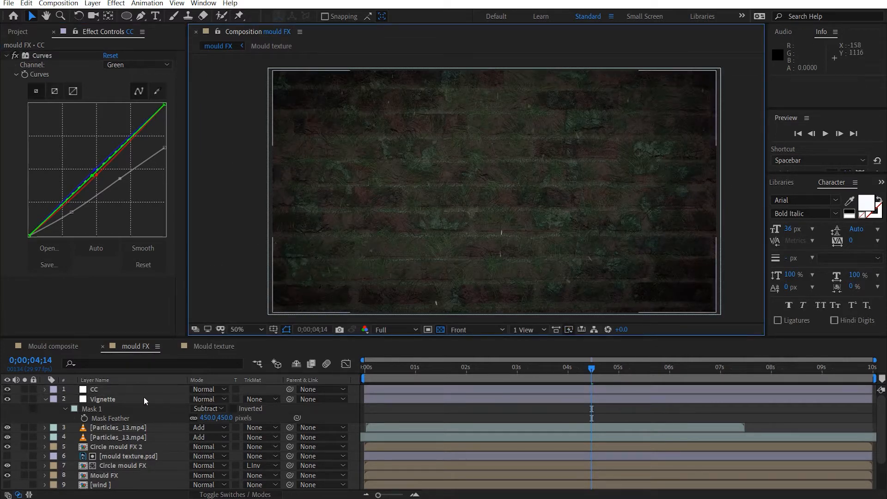
{"action": "left_click", "coordinate": [46, 400]}
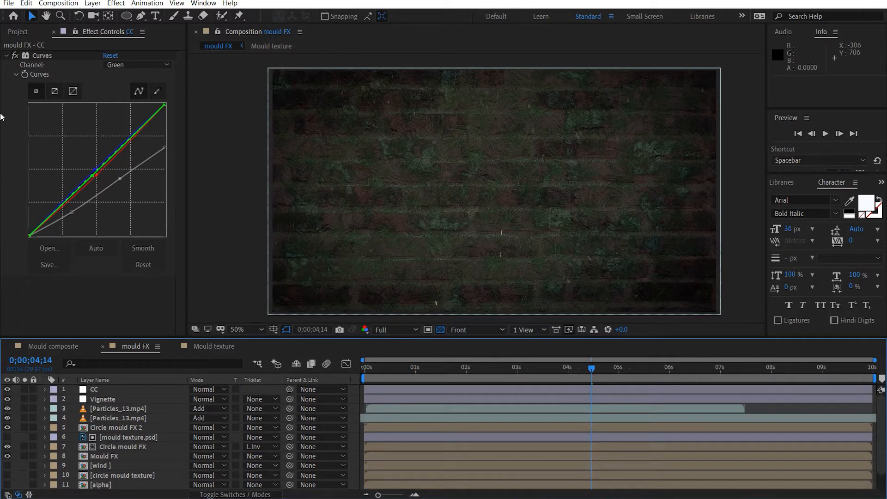
{"action": "left_click", "coordinate": [6, 56]}
{"action": "key", "text": "ctrl+space"}
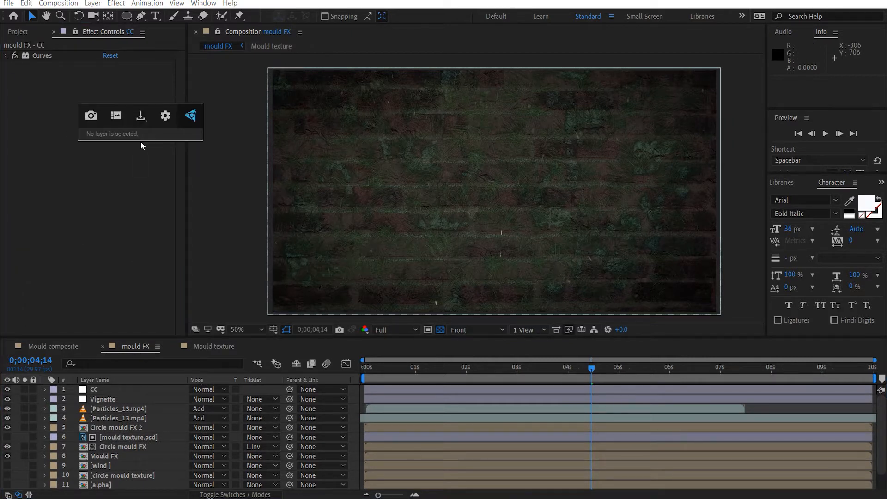
{"action": "left_click", "coordinate": [123, 398]}
{"action": "left_click", "coordinate": [125, 390]}
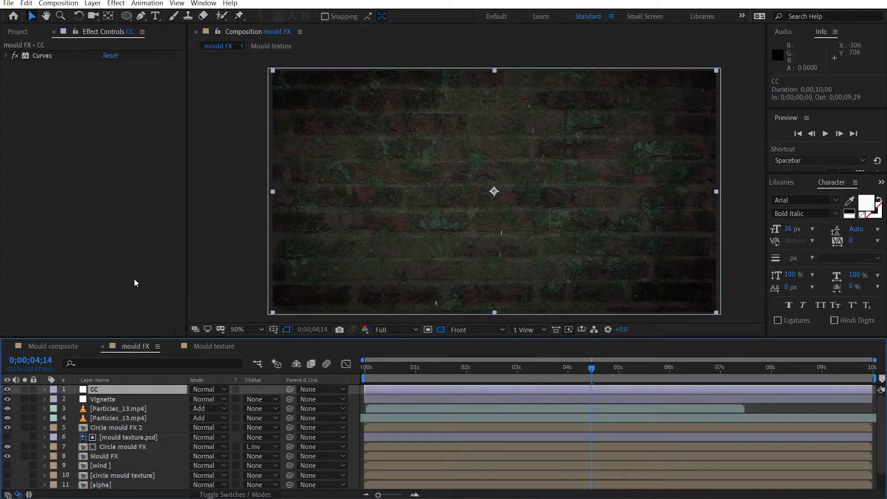
{"action": "key", "text": "ctrl+space"}
{"action": "type", "text": "unsh"}
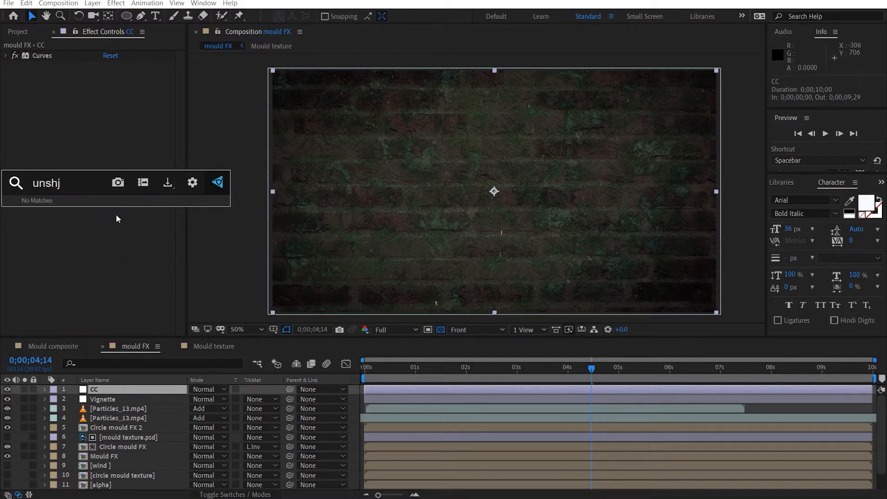
{"action": "left_click", "coordinate": [115, 214]}
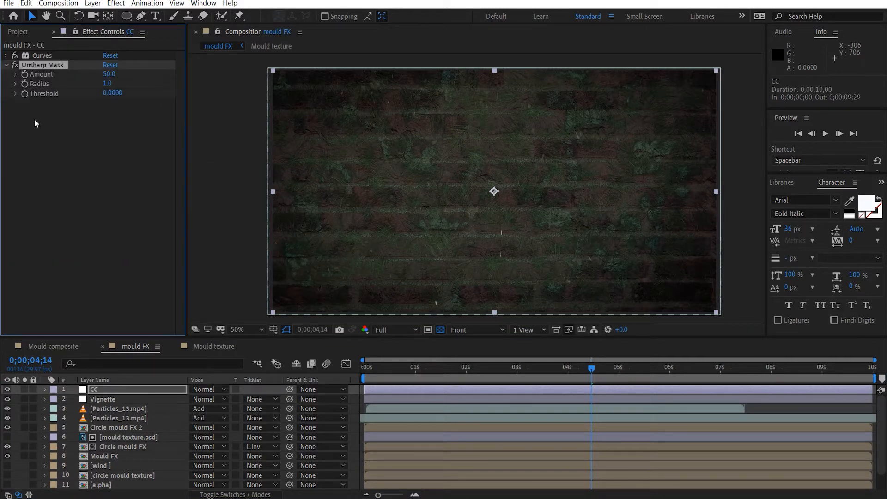
Step: Set Unsharp Mask to amount 30 and radius 1.5, and place it above Curves in the effect order
{"action": "left_click", "coordinate": [109, 74]}
{"action": "left_click", "coordinate": [108, 84]}
{"action": "type", "text": "1.5"}
{"action": "key", "text": "Return"}
{"action": "left_click_drag", "start_coordinate": [54, 68], "coordinate": [70, 51]}
{"action": "key", "text": "ctrl+space"}
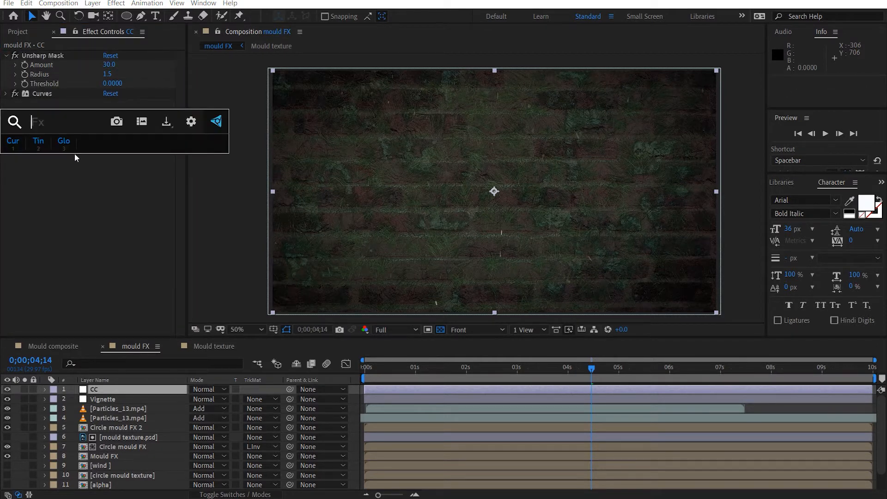
{"action": "type", "text": "noise"}
{"action": "key", "text": "Return"}
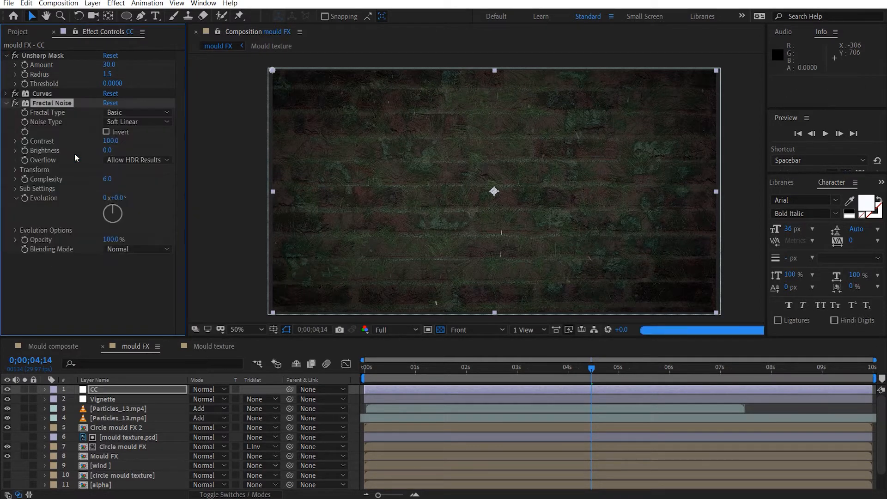
{"action": "key", "text": "ctrl+z"}
Step: Apply the Noise effect to the CC layer with an amount of 10%
{"action": "key", "text": "ctrl+space"}
{"action": "type", "text": "nois"}
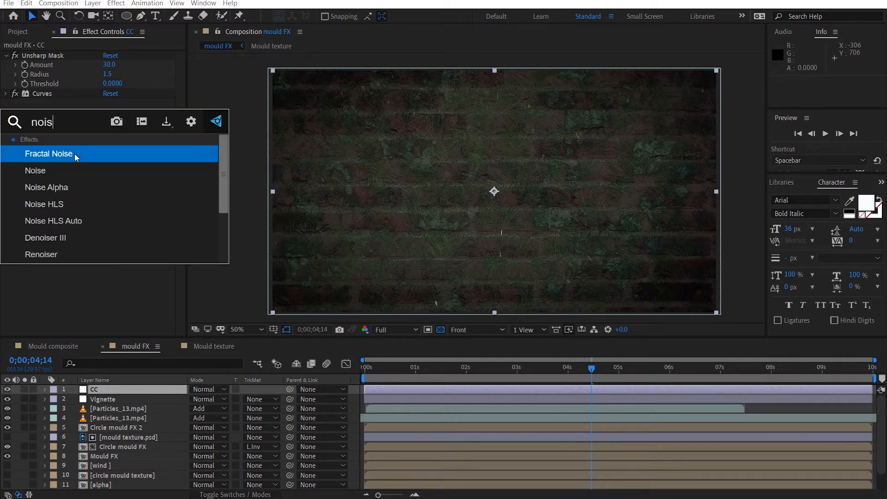
{"action": "key", "text": "Down"}
{"action": "key", "text": "Return"}
{"action": "left_click", "coordinate": [106, 112]}
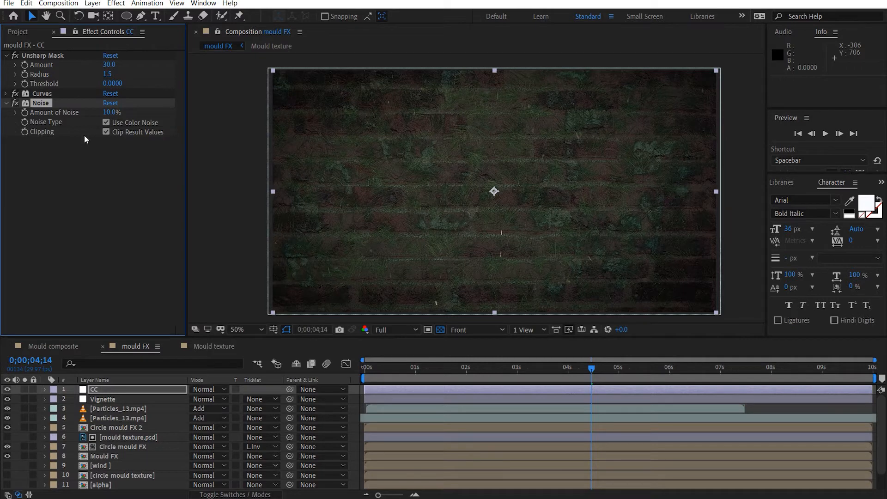
{"action": "left_click", "coordinate": [48, 161]}
Step: Apply Tint to the CC layer with the default black and white mapping and an amount of 30%
{"action": "key", "text": "ctrl+space"}
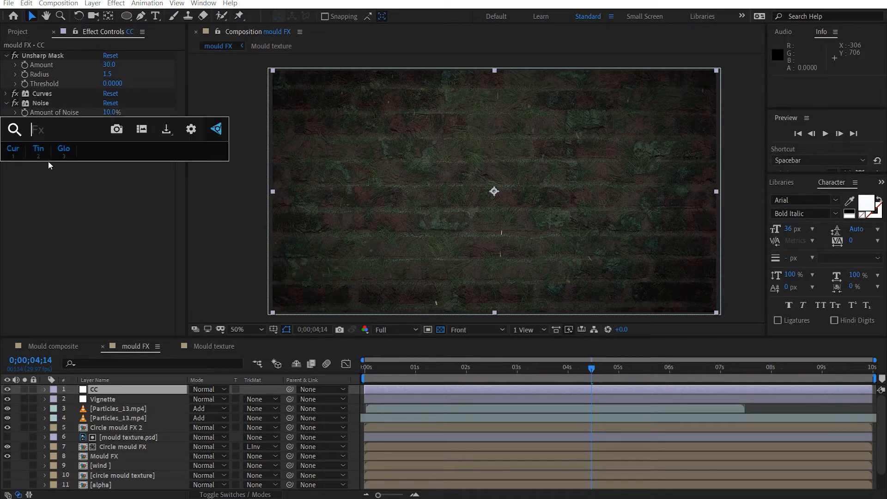
{"action": "key", "text": "2"}
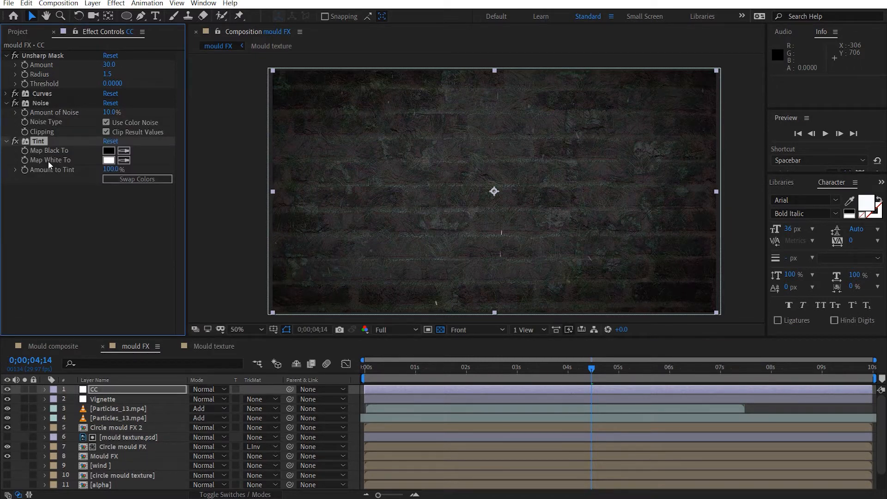
{"action": "left_click", "coordinate": [108, 160]}
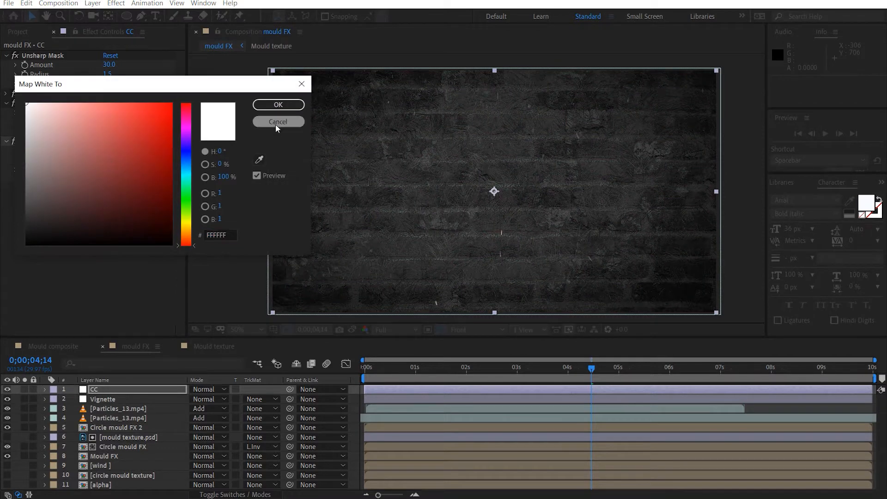
{"action": "left_click", "coordinate": [276, 122]}
{"action": "left_click", "coordinate": [112, 169]}
{"action": "type", "text": "30"}
{"action": "key", "text": "Return"}
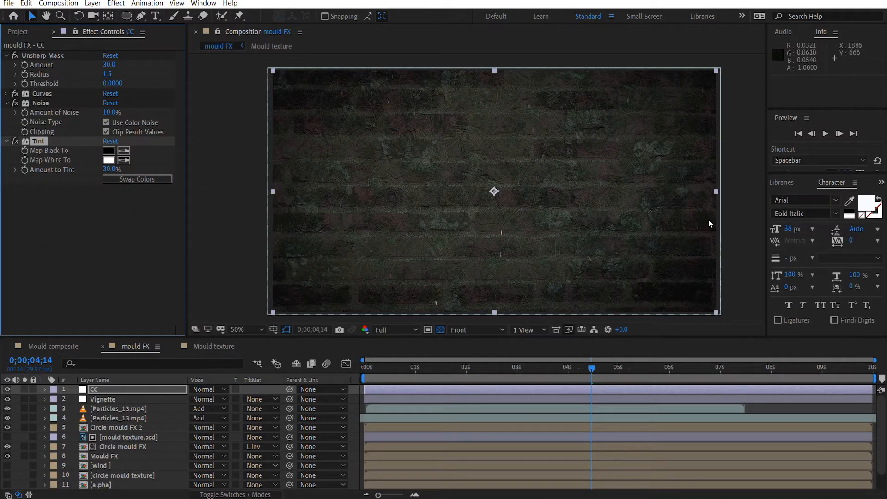
{"action": "left_click", "coordinate": [732, 207]}
{"action": "left_click", "coordinate": [113, 399]}
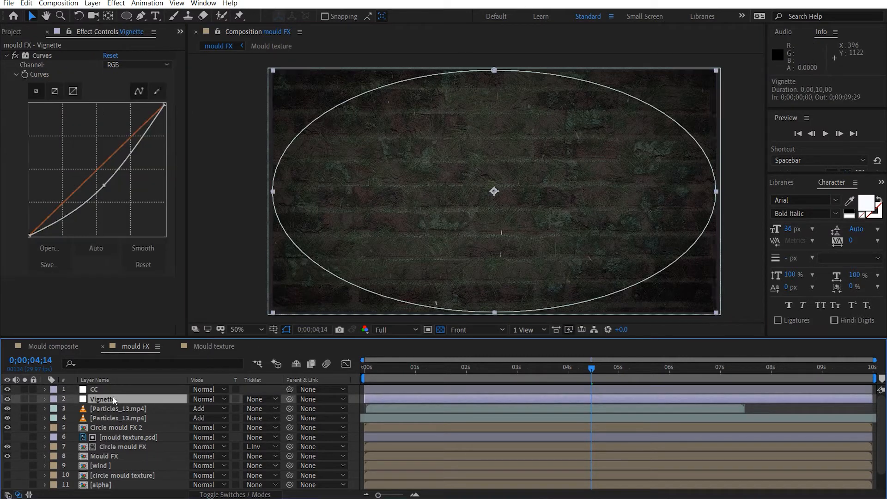
{"action": "left_click", "coordinate": [115, 389]}
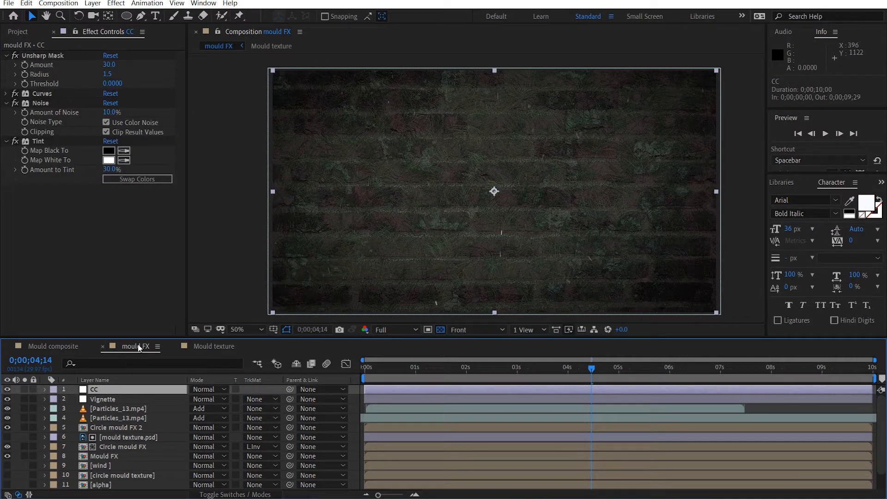
{"action": "left_click", "coordinate": [731, 232]}
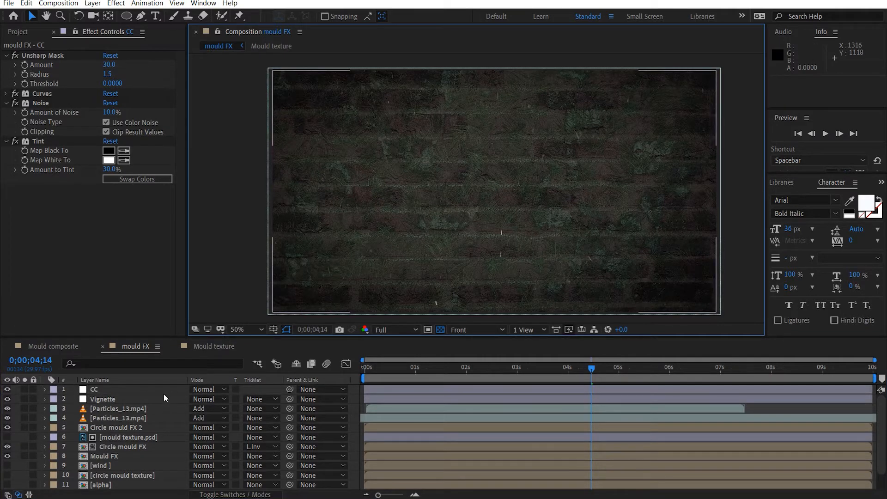
Step: Create a black 1920 x 1080 solid named light above the other layers
{"action": "key", "text": "ctrl+y"}
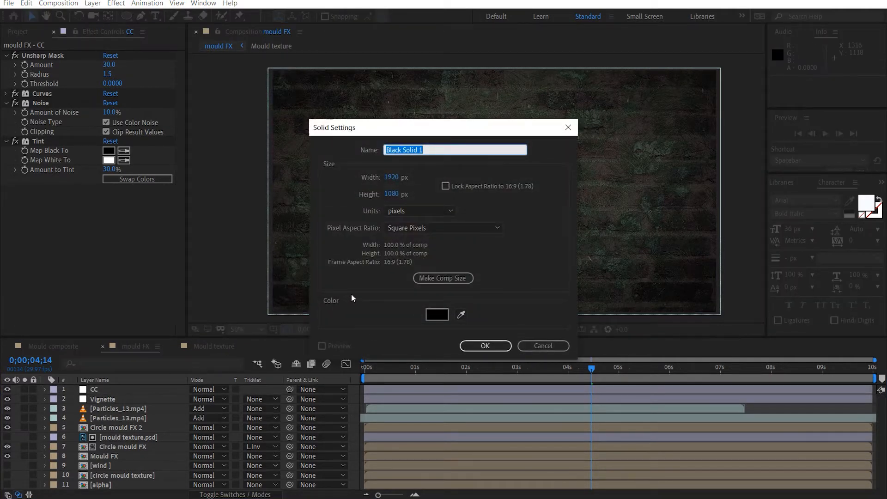
{"action": "type", "text": "light"}
{"action": "key", "text": "Return"}
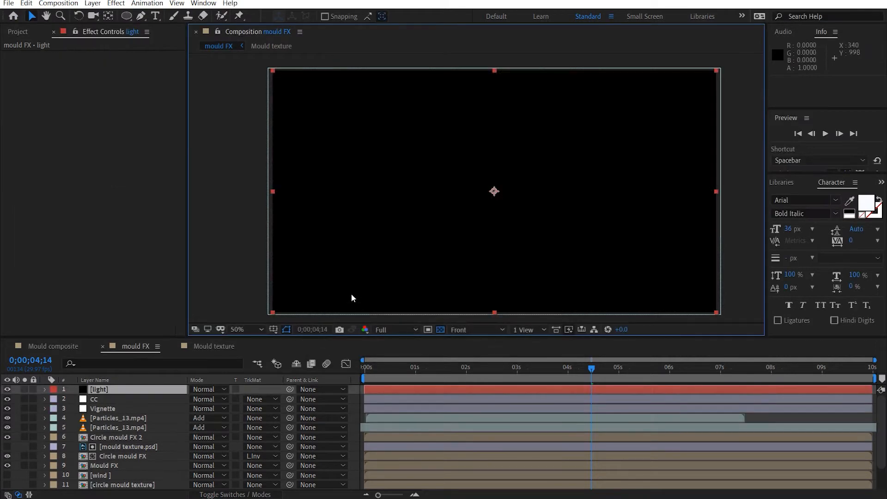
Step: Apply Lens Flare to the light solid and set its lens type to 105mm Prime
{"action": "key", "text": "ctrl+space"}
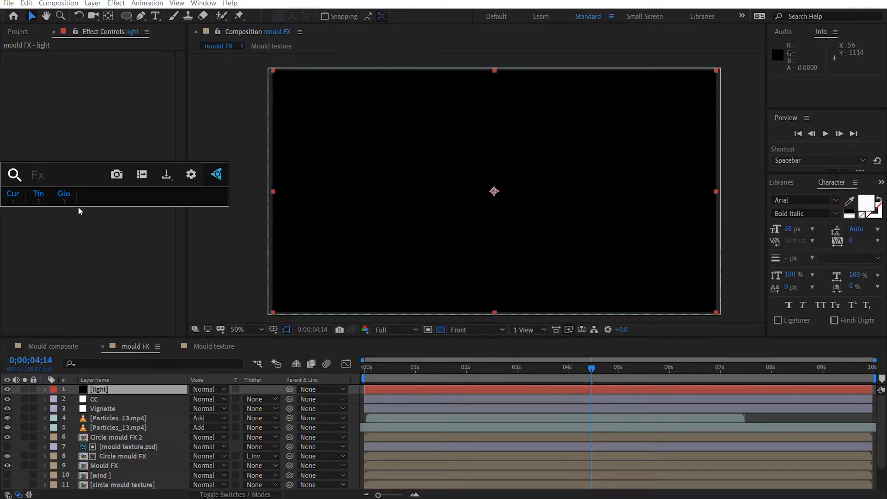
{"action": "type", "text": "len"}
{"action": "key", "text": "Return"}
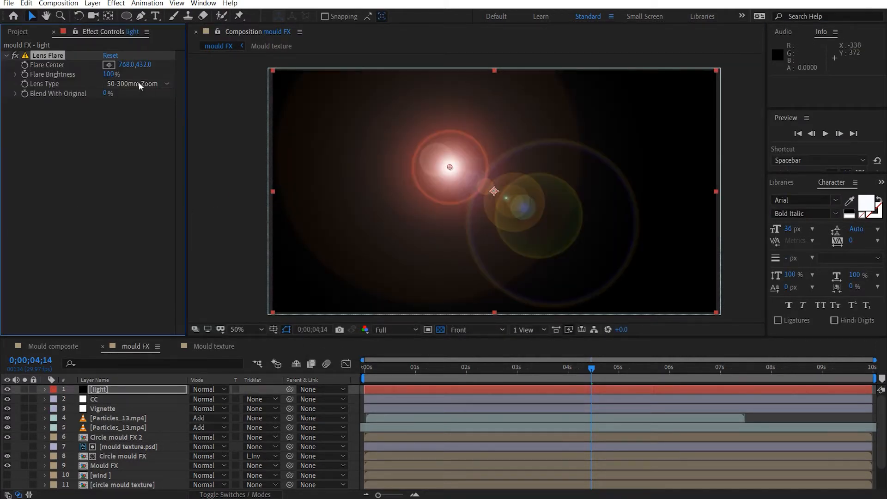
{"action": "left_click", "coordinate": [125, 83]}
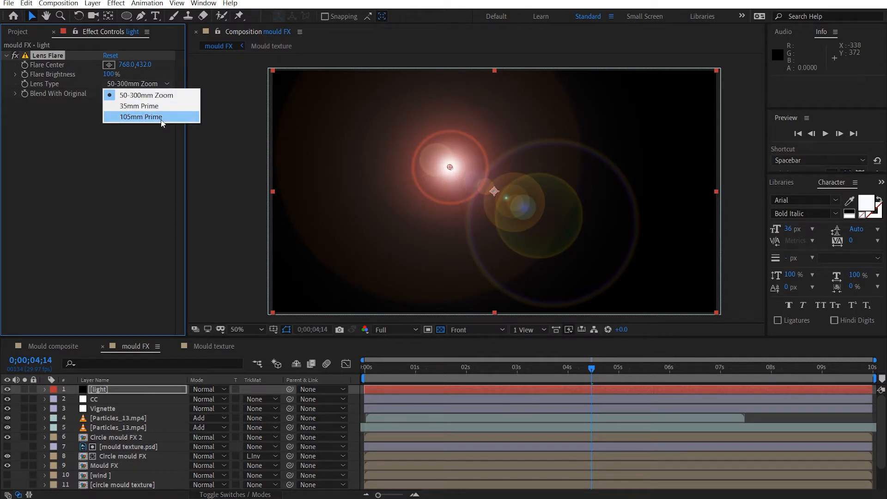
{"action": "left_click", "coordinate": [138, 117]}
Step: Set the light layer's blending mode to Add and move the flare centre just above the frame, to about 1468, -68
{"action": "left_click_drag", "start_coordinate": [450, 167], "coordinate": [505, 192]}
{"action": "left_click_drag", "start_coordinate": [535, 149], "coordinate": [418, 141]}
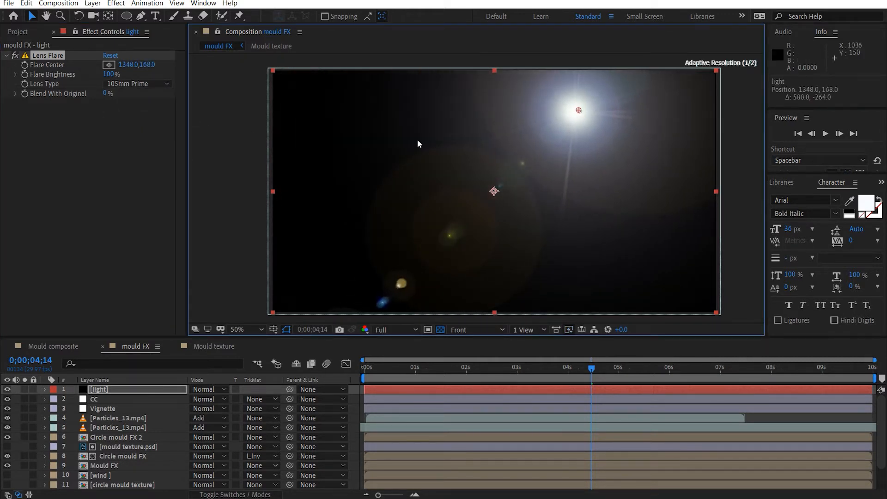
{"action": "left_click", "coordinate": [211, 389]}
{"action": "left_click", "coordinate": [277, 176]}
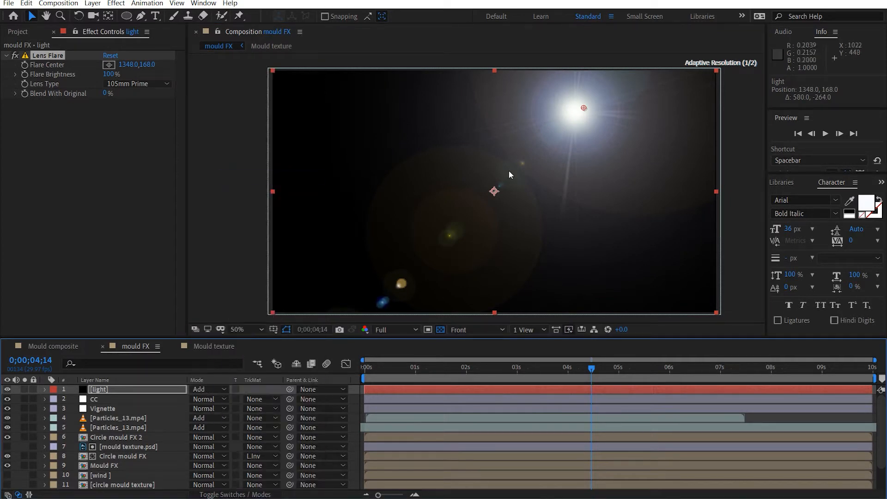
{"action": "left_click_drag", "start_coordinate": [584, 107], "coordinate": [612, 56]}
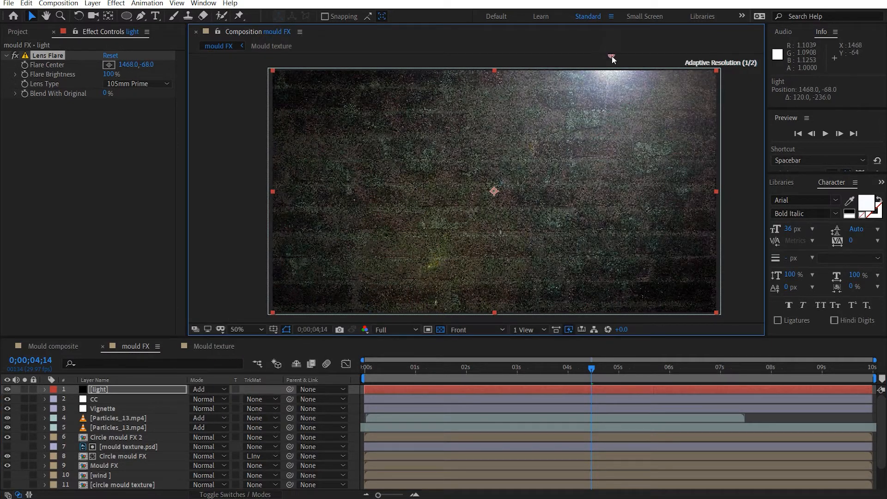
Step: Raise the flare brightness to 130% and move its centre farther outside the frame, to about 1548, -284
{"action": "left_click", "coordinate": [115, 74]}
{"action": "type", "text": "130"}
{"action": "key", "text": "Return"}
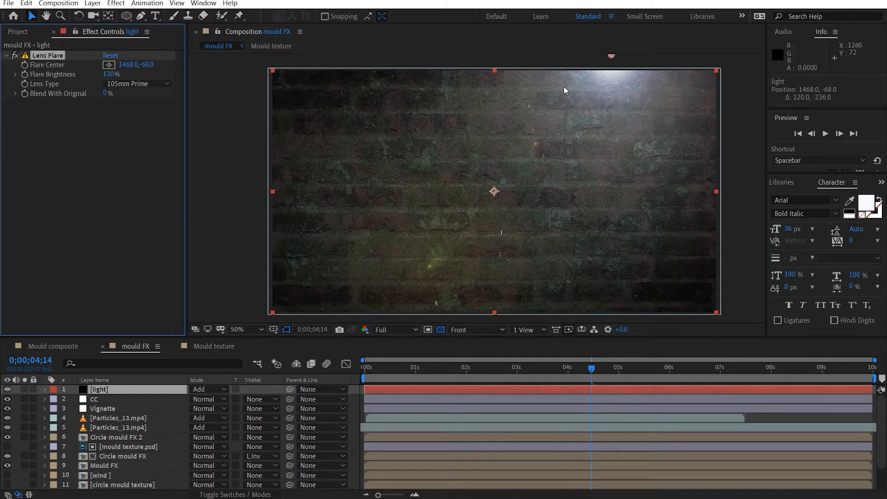
{"action": "left_click_drag", "start_coordinate": [605, 107], "coordinate": [564, 140]}
{"action": "mouse_move", "coordinate": [572, 109]}
{"action": "left_mouse_down"}
{"action": "mouse_move", "coordinate": [579, 74]}
{"action": "mouse_move", "coordinate": [558, 60]}
{"action": "mouse_move", "coordinate": [591, 61]}
{"action": "left_mouse_up"}
{"action": "left_click_drag", "start_coordinate": [508, 197], "coordinate": [538, 136]}
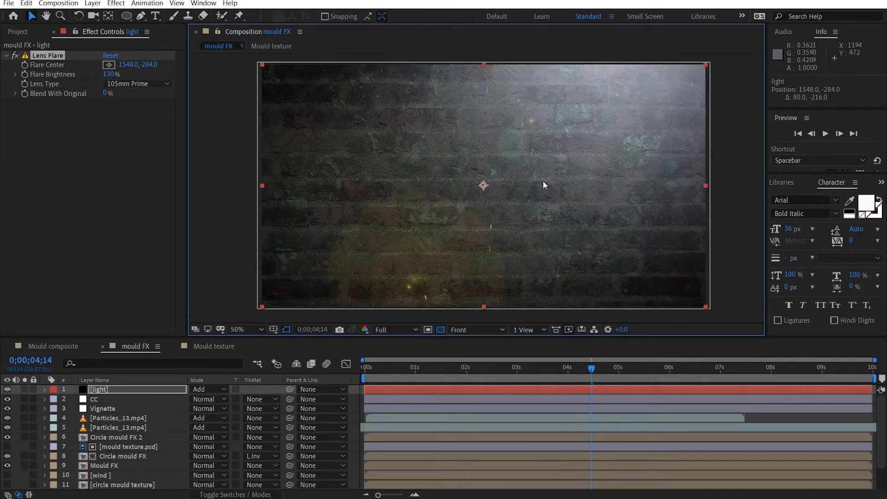
Step: Move the light layer below the Vignette layer, directly above the particle layers
{"action": "left_click", "coordinate": [733, 188]}
{"action": "left_click_drag", "start_coordinate": [98, 392], "coordinate": [125, 413]}
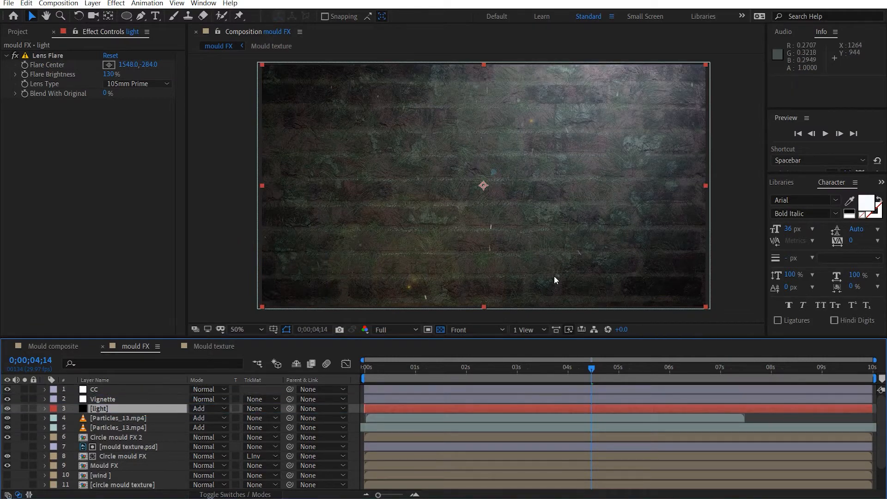
{"action": "left_click", "coordinate": [718, 141]}
{"action": "scroll", "coordinate": [464, 192], "scroll_direction": "up", "scroll_amount": 1}
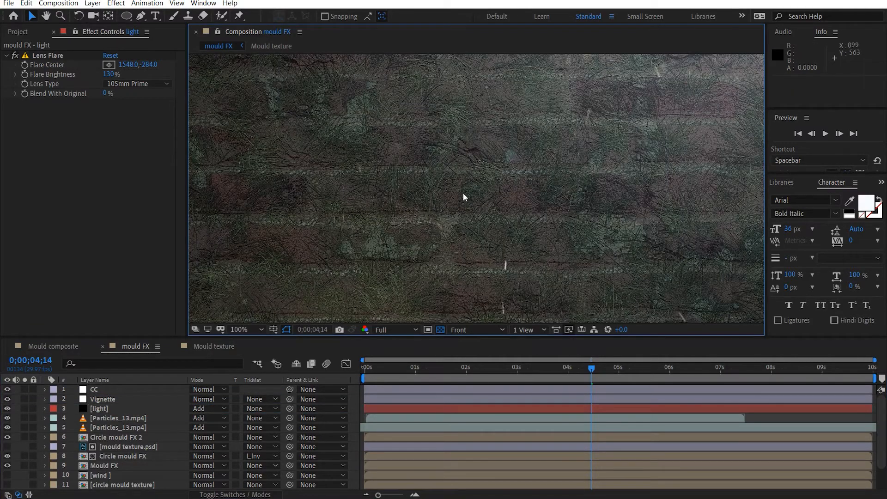
Step: Move the light layer's Lens Flare centre above the wall's upper edge, to about 1400, -292
{"action": "left_click_drag", "start_coordinate": [526, 194], "coordinate": [387, 278]}
{"action": "scroll", "coordinate": [463, 196], "scroll_direction": "down", "scroll_amount": 1}
{"action": "left_click_drag", "start_coordinate": [383, 207], "coordinate": [458, 175]}
{"action": "left_click_drag", "start_coordinate": [637, 163], "coordinate": [610, 206]}
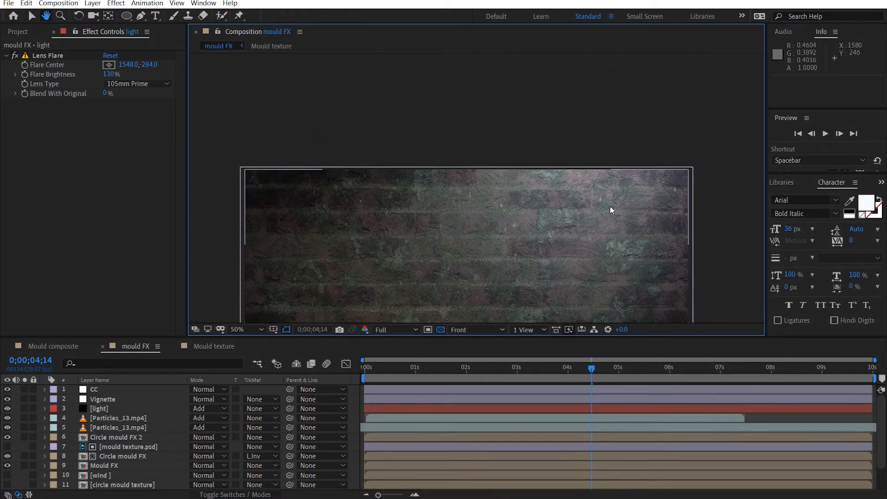
{"action": "left_click", "coordinate": [104, 409]}
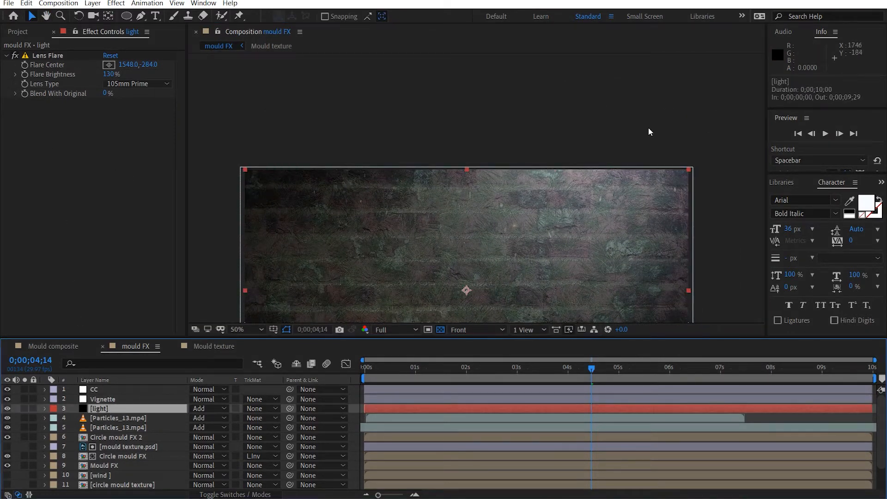
{"action": "left_click", "coordinate": [52, 55]}
{"action": "left_click_drag", "start_coordinate": [601, 104], "coordinate": [568, 102]}
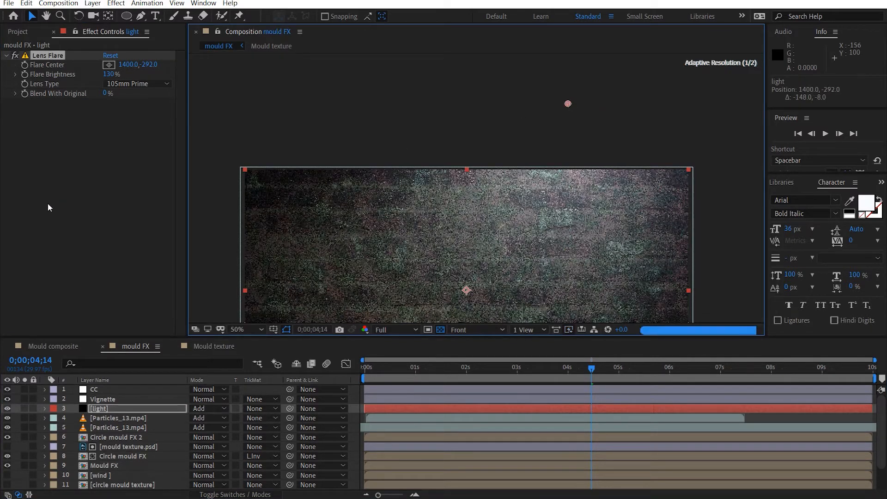
Step: Apply VC Color Vibrance to the light layer with the warm off-white colour FFF8E7
{"action": "key", "text": "ctrl+space"}
{"action": "type", "text": "vc"}
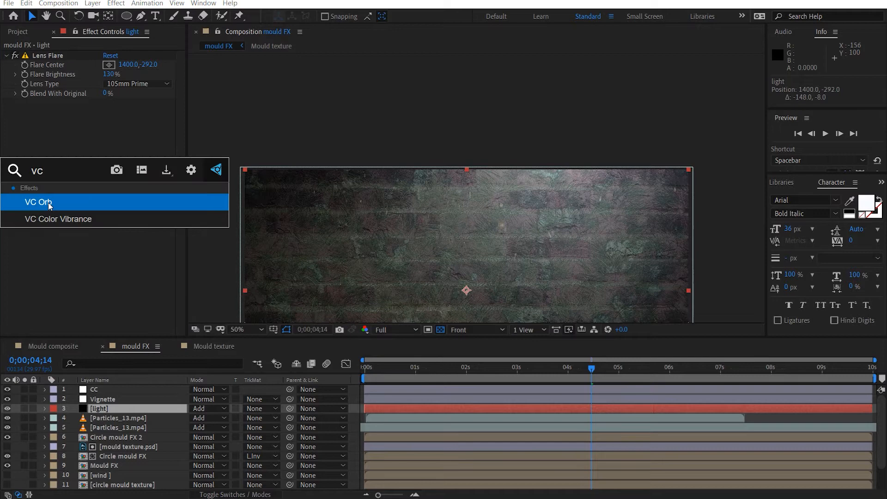
{"action": "left_click", "coordinate": [56, 212]}
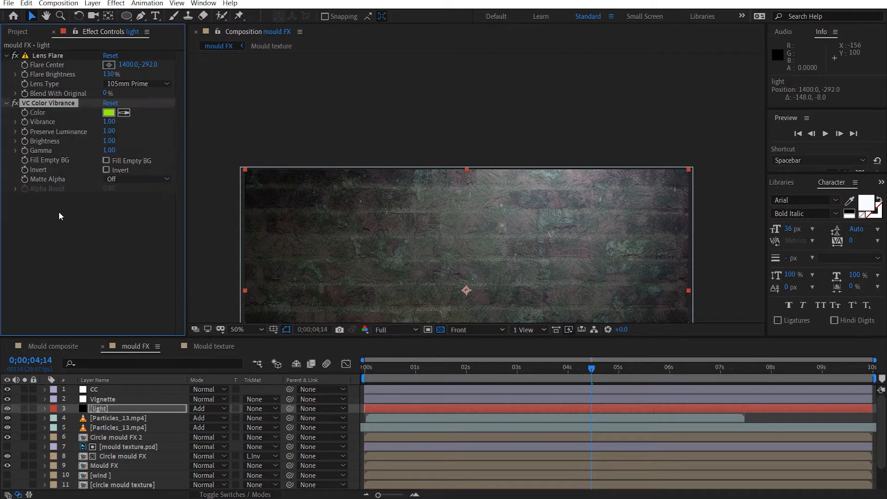
{"action": "left_click", "coordinate": [108, 113]}
{"action": "left_click_drag", "start_coordinate": [186, 225], "coordinate": [187, 228]}
{"action": "left_click", "coordinate": [39, 102]}
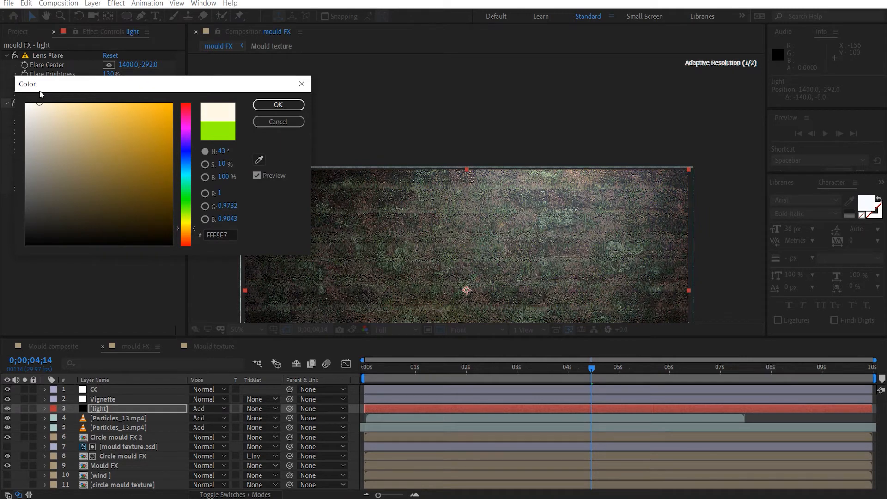
{"action": "left_click", "coordinate": [278, 104]}
Step: Try a vibrance of 0.75 on the light layer's VC Color Vibrance, and settle on 0.50
{"action": "left_click", "coordinate": [110, 122]}
{"action": "type", "text": "75"}
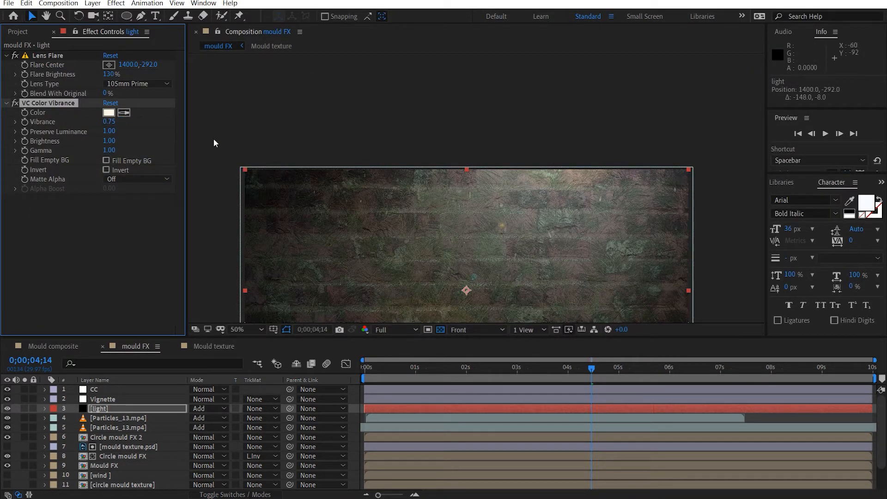
{"action": "type", "text": ".5"}
{"action": "key", "text": "Return"}
Step: Preview the mould FX composition from the first frame, checking the light, mould and particles together
{"action": "scroll", "coordinate": [534, 179], "scroll_direction": "down", "scroll_amount": 2}
{"action": "left_click_drag", "start_coordinate": [633, 199], "coordinate": [631, 171]}
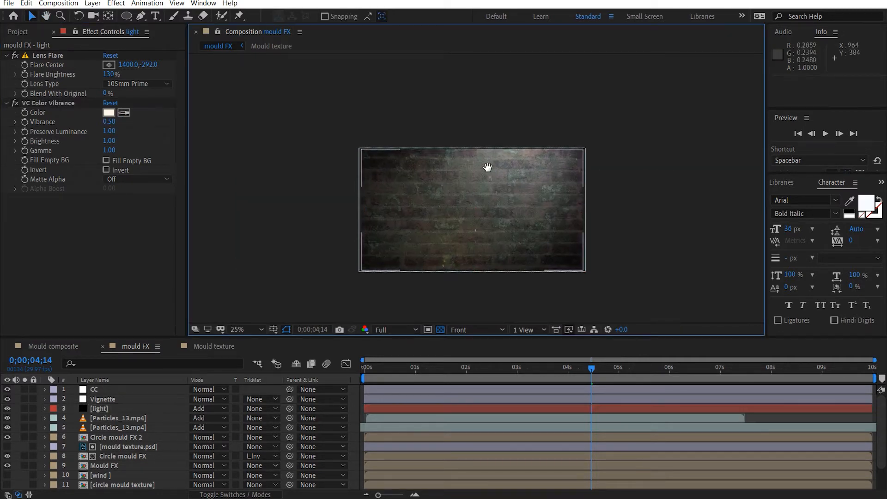
{"action": "scroll", "coordinate": [490, 168], "scroll_direction": "up", "scroll_amount": 3}
{"action": "scroll", "coordinate": [588, 186], "scroll_direction": "down", "scroll_amount": 1}
{"action": "left_click_drag", "start_coordinate": [583, 197], "coordinate": [569, 211]}
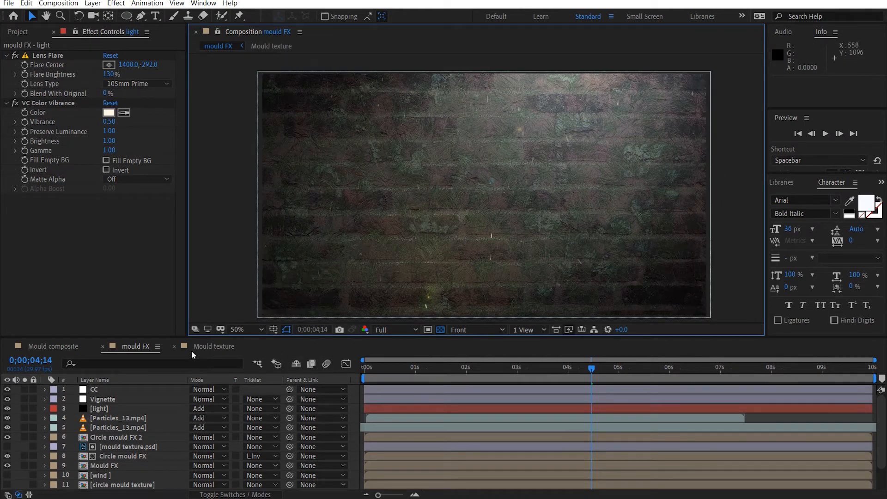
{"action": "left_click", "coordinate": [123, 348]}
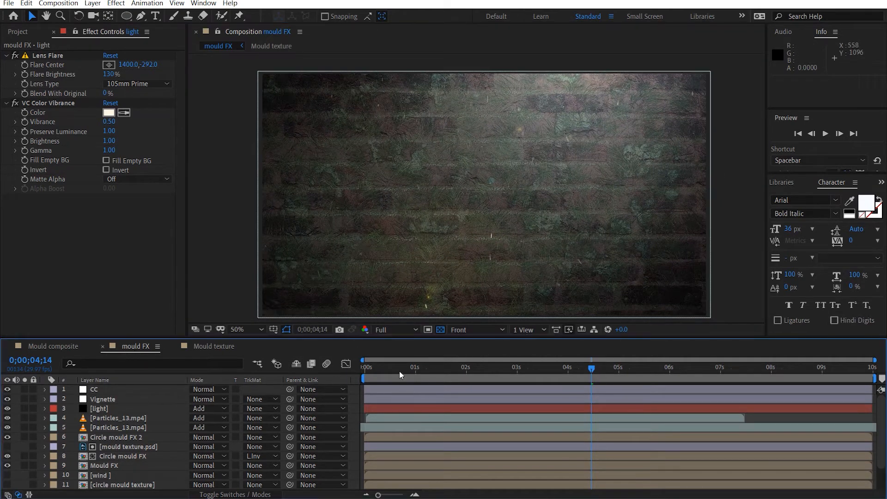
{"action": "left_click", "coordinate": [369, 371]}
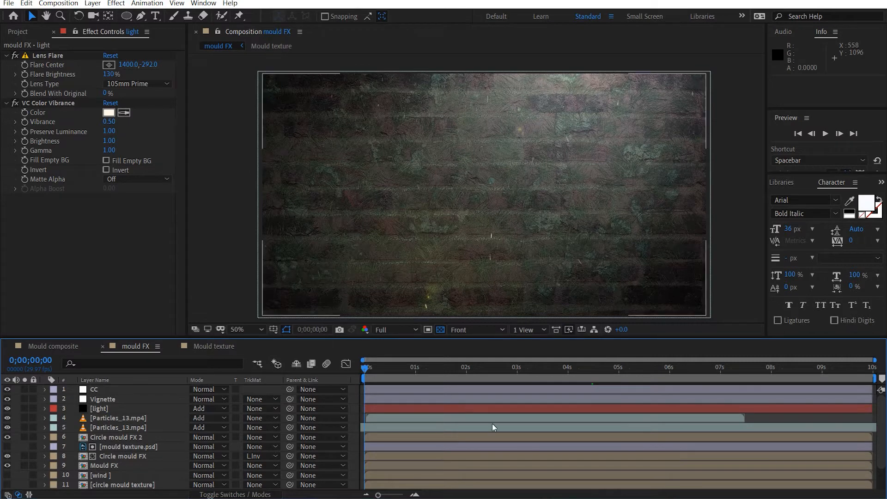
{"action": "key", "text": "space"}
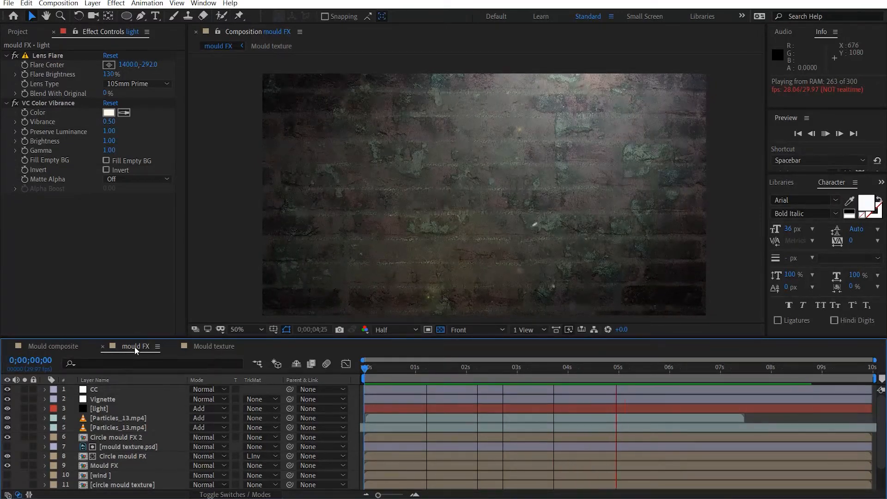
{"action": "left_click", "coordinate": [427, 372]}
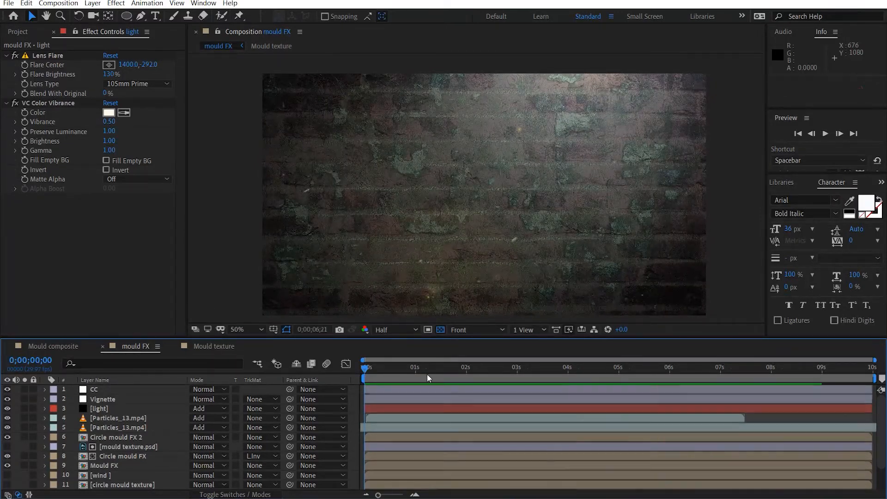
Step: At about 0;00;01;08, solo the lower Particles_13.mp4 layer and steepen its Curves by raising the upper curve point
{"action": "left_click", "coordinate": [429, 367]}
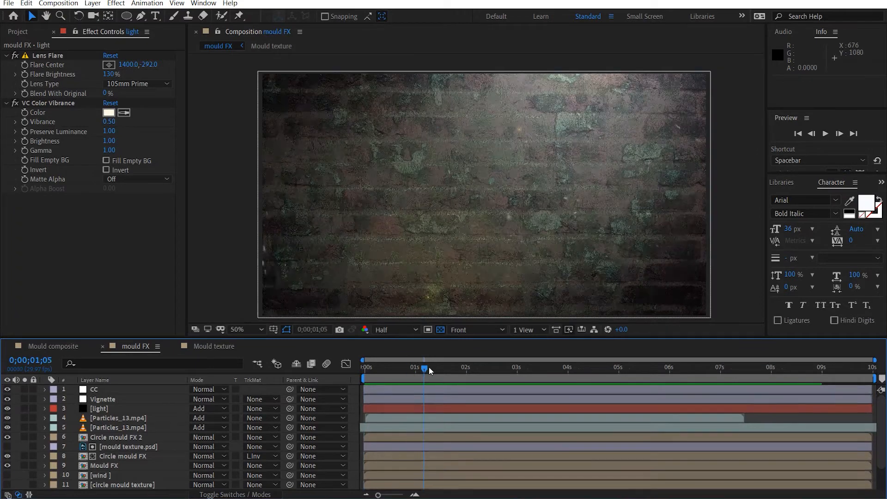
{"action": "left_click", "coordinate": [127, 424]}
{"action": "left_click", "coordinate": [26, 427]}
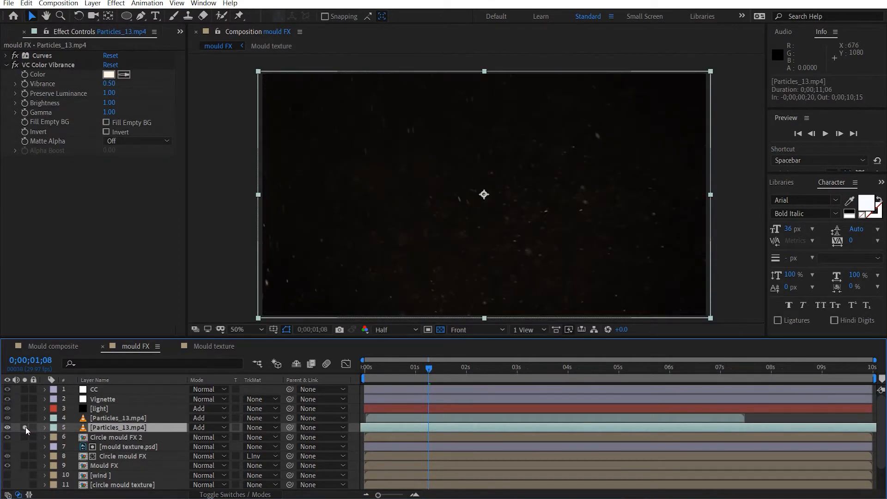
{"action": "left_click", "coordinate": [6, 56]}
{"action": "left_click_drag", "start_coordinate": [124, 126], "coordinate": [113, 122]}
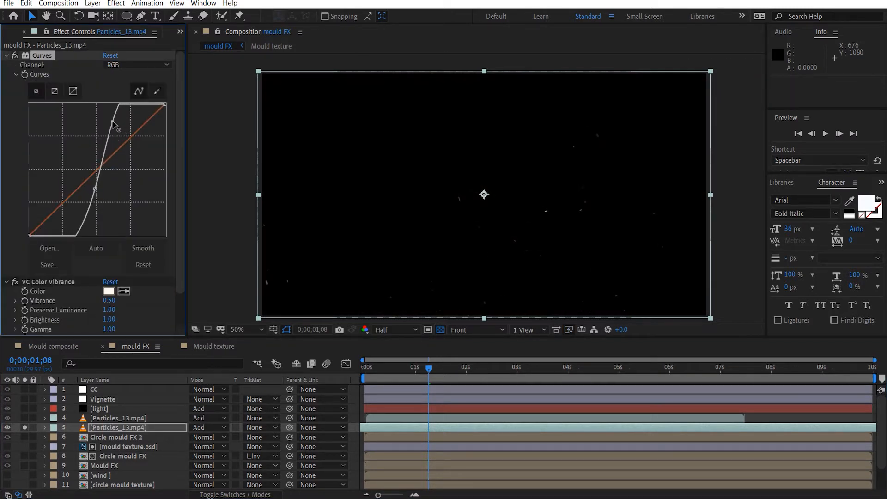
Step: Steepen the Curves contrast on the upper Particles_13.mp4 layer while soloed, and unsolo both particle layers
{"action": "left_click", "coordinate": [24, 418]}
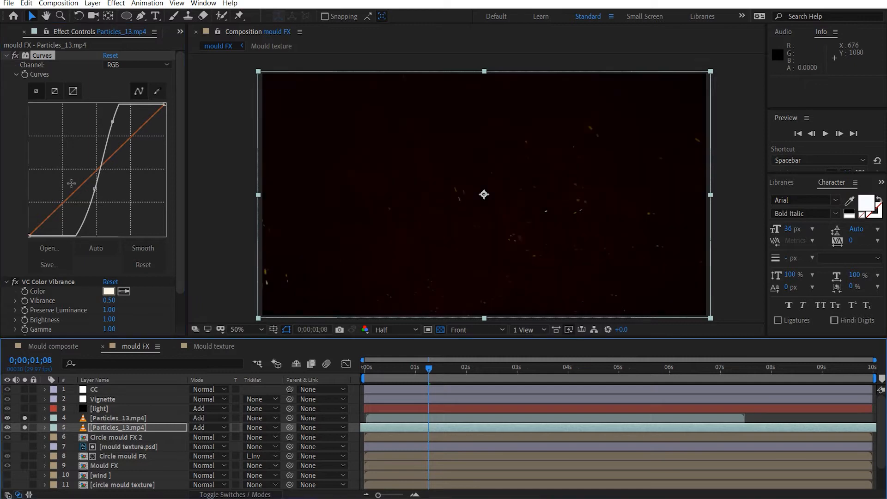
{"action": "left_click", "coordinate": [118, 418]}
{"action": "left_click_drag", "start_coordinate": [124, 131], "coordinate": [119, 124]}
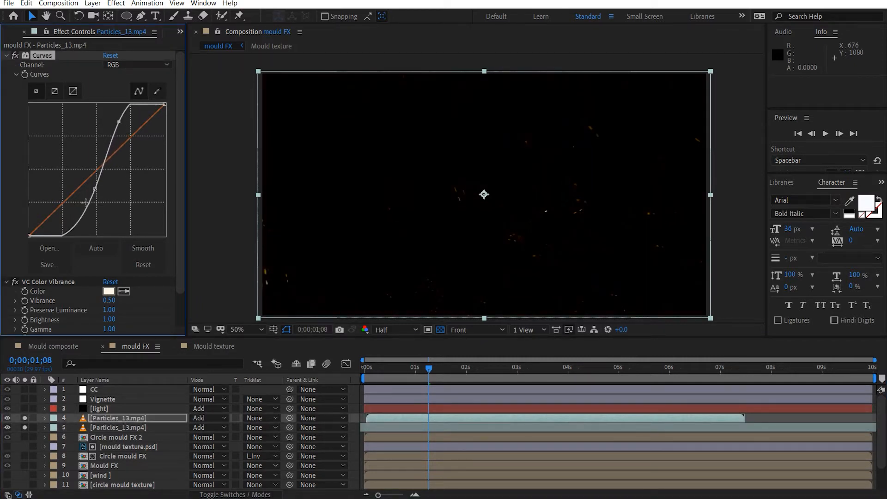
{"action": "left_click_drag", "start_coordinate": [25, 419], "coordinate": [24, 428]}
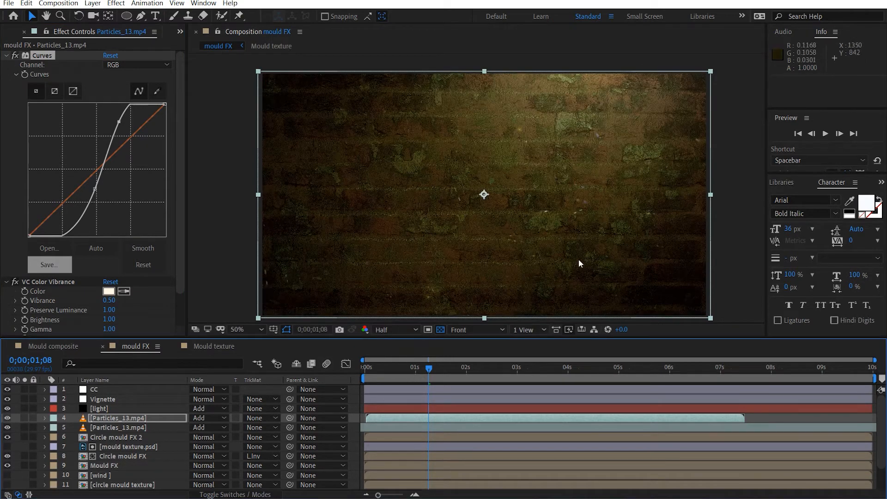
Step: Set the VC Color Vibrance amount to 0.2 on both Particles_13.mp4 layers
{"action": "left_click", "coordinate": [204, 302]}
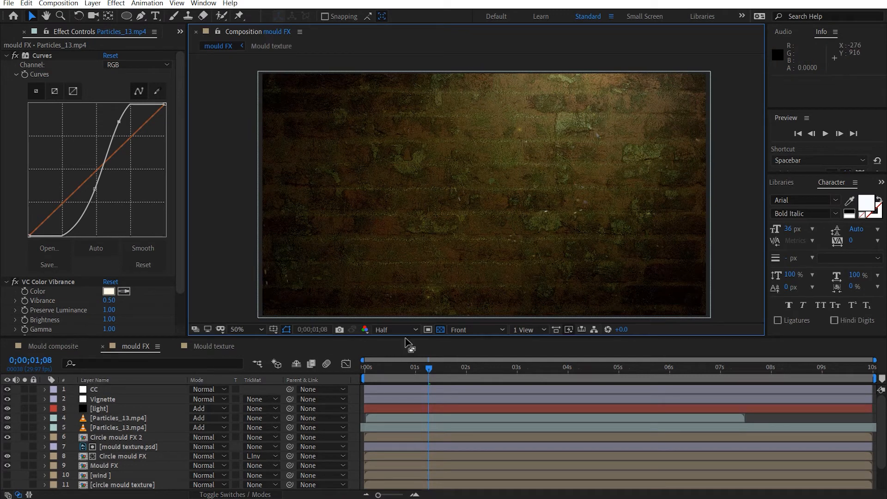
{"action": "left_click", "coordinate": [109, 302]}
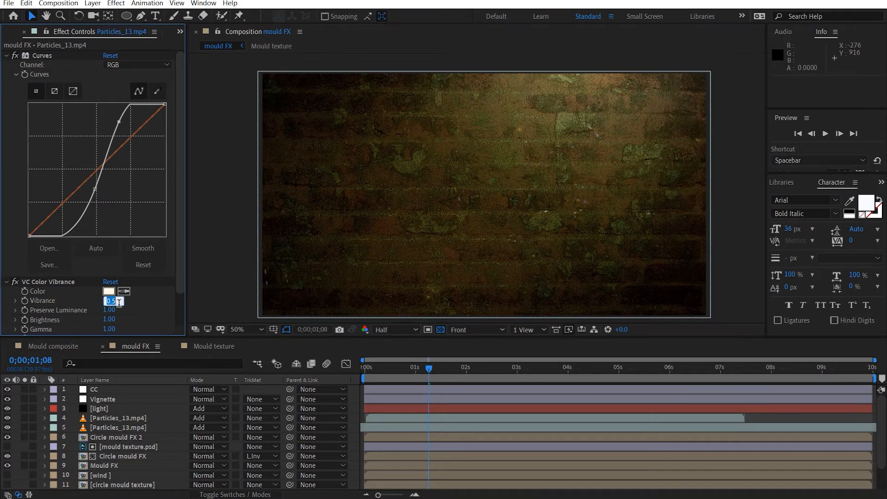
{"action": "type", "text": "0.2"}
{"action": "key", "text": "Return"}
{"action": "left_click", "coordinate": [101, 428]}
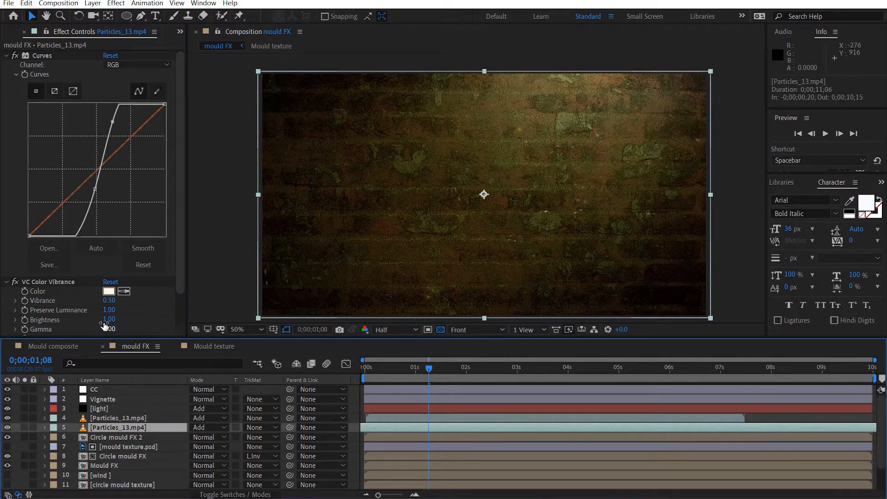
{"action": "left_click", "coordinate": [110, 301]}
{"action": "type", "text": ".2"}
{"action": "key", "text": "Return"}
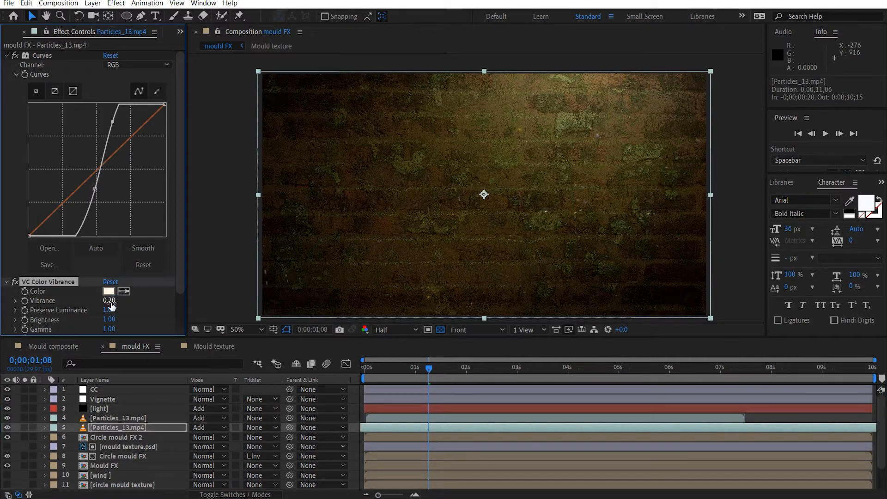
Step: Set the VC Color Vibrance amount to 0.1 on both Particles_13.mp4 layers
{"action": "left_click", "coordinate": [110, 264]}
{"action": "type", "text": "."}
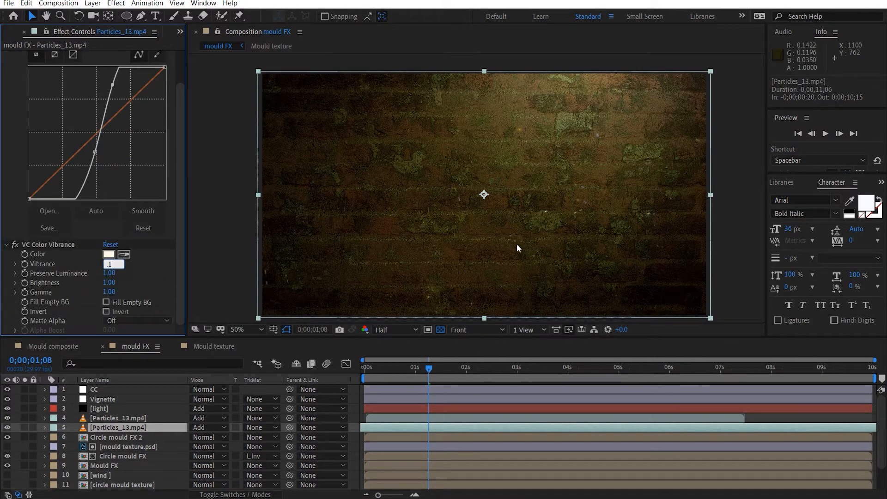
{"action": "key", "text": "Return"}
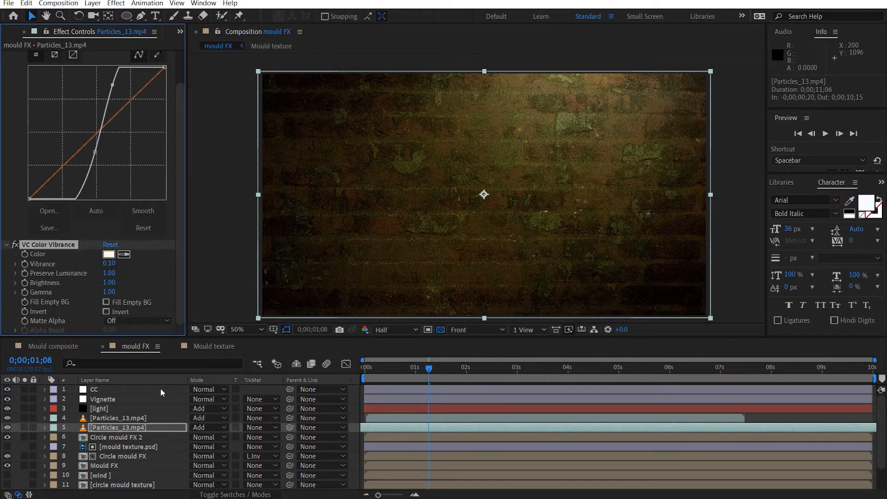
{"action": "left_click", "coordinate": [131, 418]}
{"action": "left_click", "coordinate": [110, 301]}
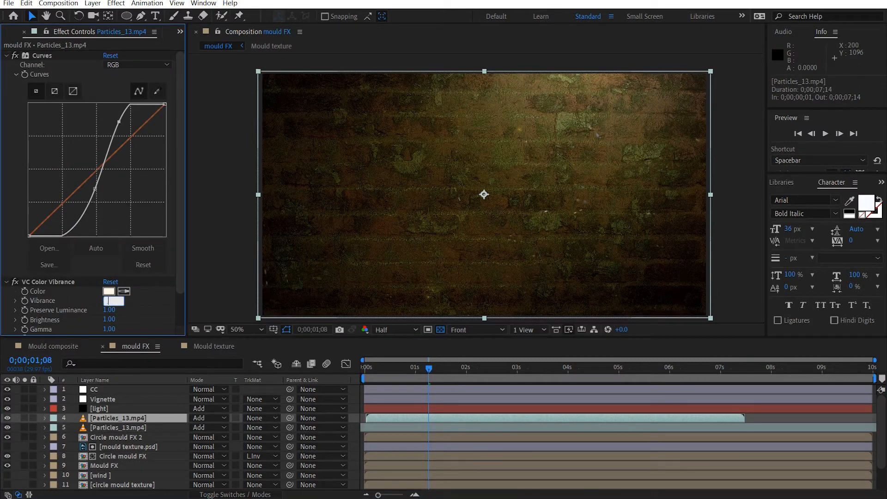
{"action": "type", "text": ".1"}
{"action": "key", "text": "Return"}
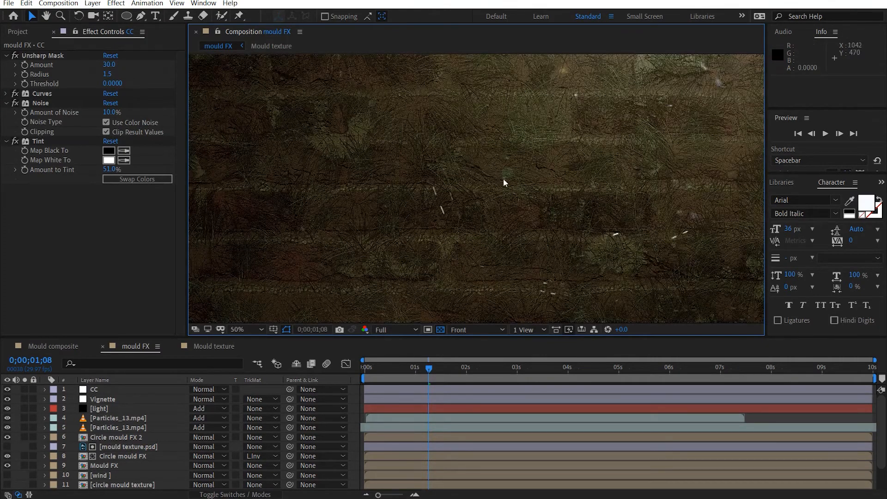
Step: In the Mould texture composition, keyframe the first Fractal Noise's contrast and brightness on the mould layer, placing both keyframes at 0;00;05;01
{"action": "scroll", "coordinate": [504, 179], "scroll_direction": "down", "scroll_amount": 1}
{"action": "left_click_drag", "start_coordinate": [539, 134], "coordinate": [470, 152]}
{"action": "scroll", "coordinate": [471, 151], "scroll_direction": "up", "scroll_amount": 1}
{"action": "scroll", "coordinate": [363, 232], "scroll_direction": "down", "scroll_amount": 1}
{"action": "left_click_drag", "start_coordinate": [357, 236], "coordinate": [408, 208]}
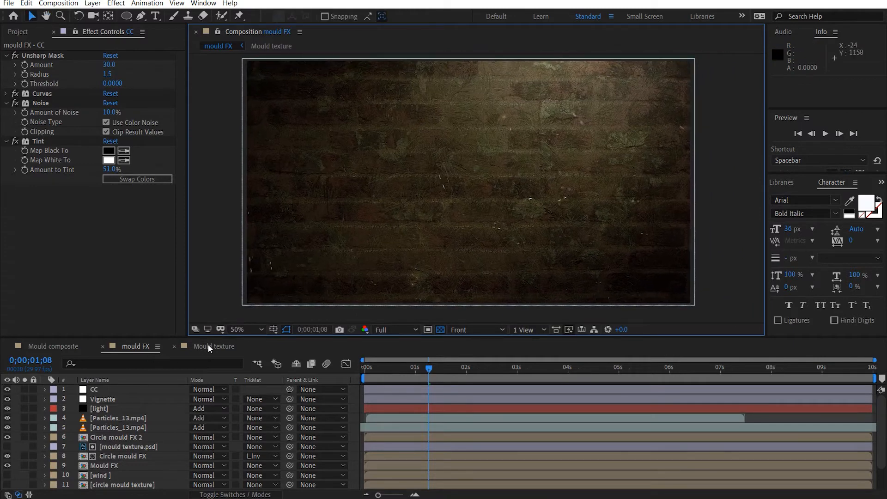
{"action": "left_click", "coordinate": [208, 346]}
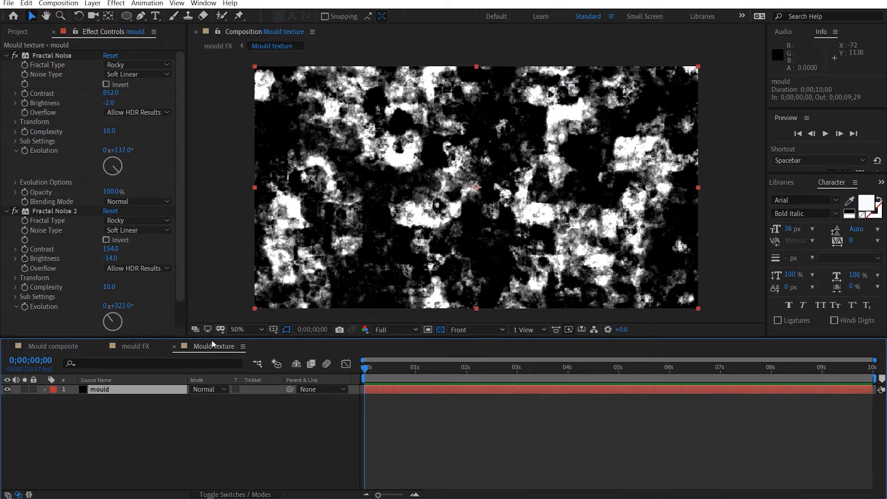
{"action": "left_click", "coordinate": [25, 94]}
{"action": "left_click", "coordinate": [24, 103]}
{"action": "key", "text": "u"}
{"action": "left_click_drag", "start_coordinate": [411, 439], "coordinate": [622, 405]}
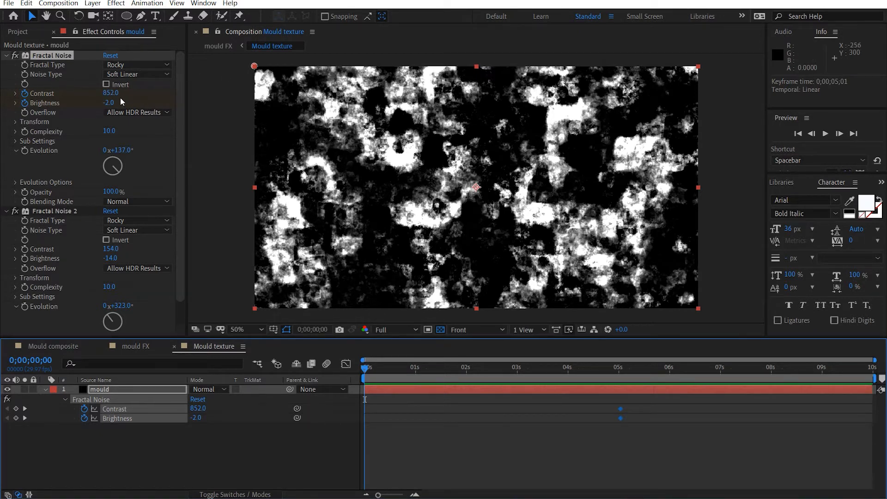
Step: At the first frame, keyframe the first Fractal Noise's contrast at 0 and its brightness at -77
{"action": "left_click_drag", "start_coordinate": [116, 93], "coordinate": [65, 94]}
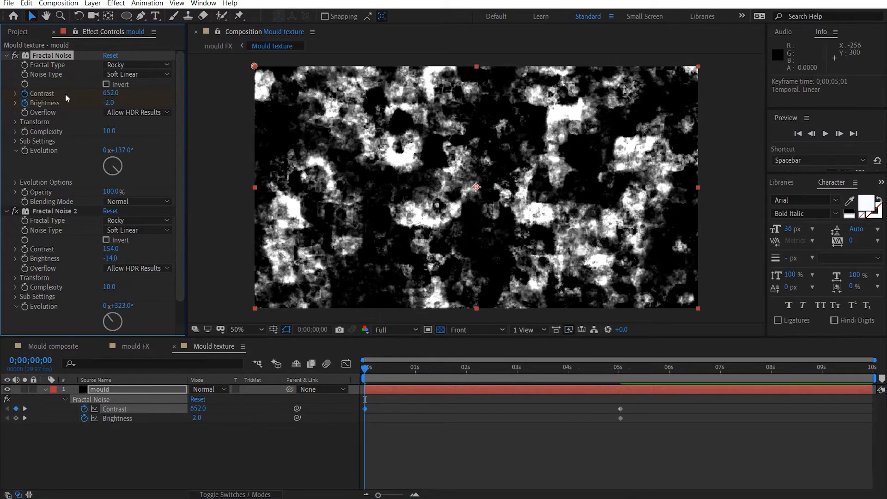
{"action": "type", "text": "0"}
{"action": "key", "text": "Return"}
{"action": "left_click", "coordinate": [110, 103]}
{"action": "type", "text": "0"}
{"action": "key", "text": "Return"}
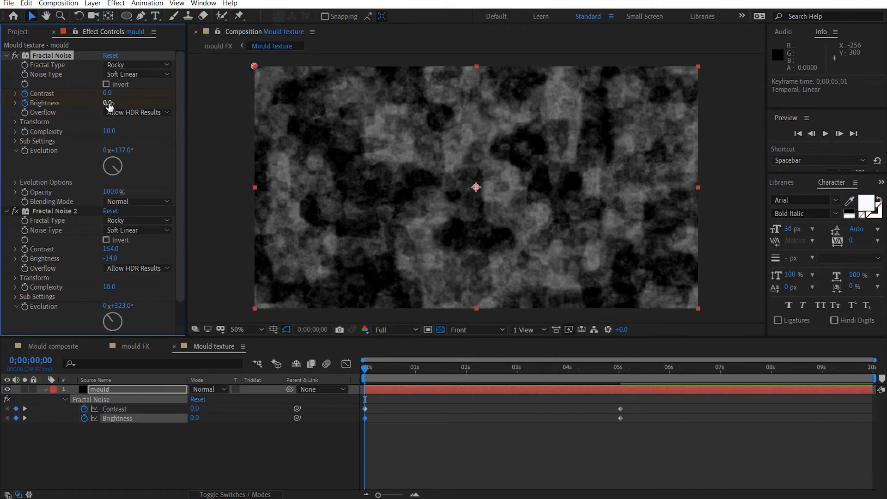
{"action": "left_click_drag", "start_coordinate": [109, 106], "coordinate": [70, 106]}
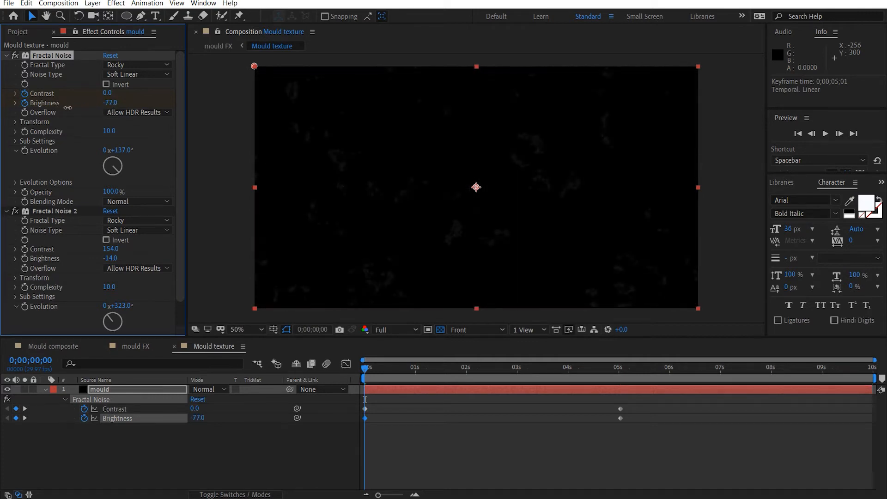
Step: Preview the animated mould texture and return to the mould FX composition
{"action": "left_click_drag", "start_coordinate": [377, 366], "coordinate": [339, 387]}
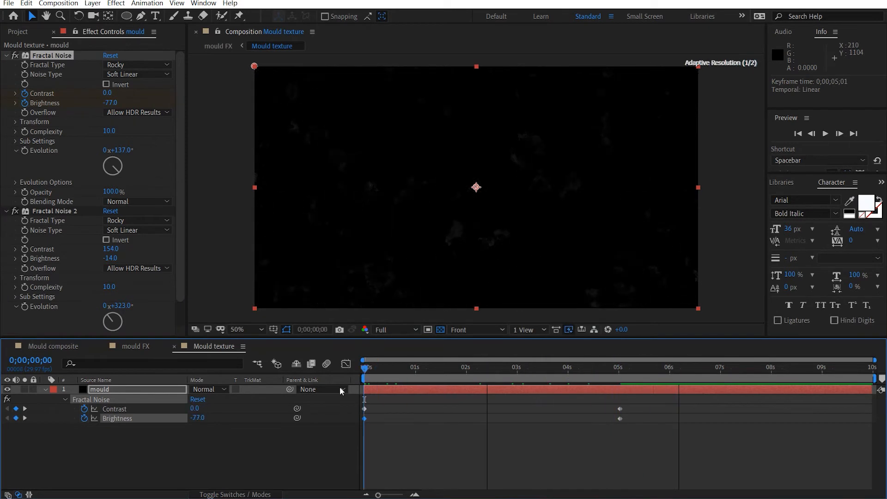
{"action": "left_click", "coordinate": [117, 343]}
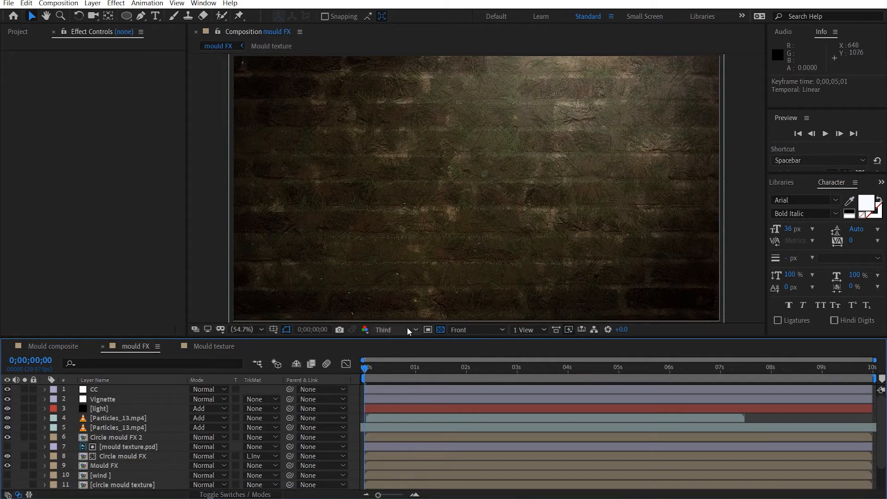
Step: Keyframe the Circle mould FX layer's opacity at 0;00;05;00, keeping it at 100%
{"action": "left_click_drag", "start_coordinate": [364, 368], "coordinate": [718, 365]}
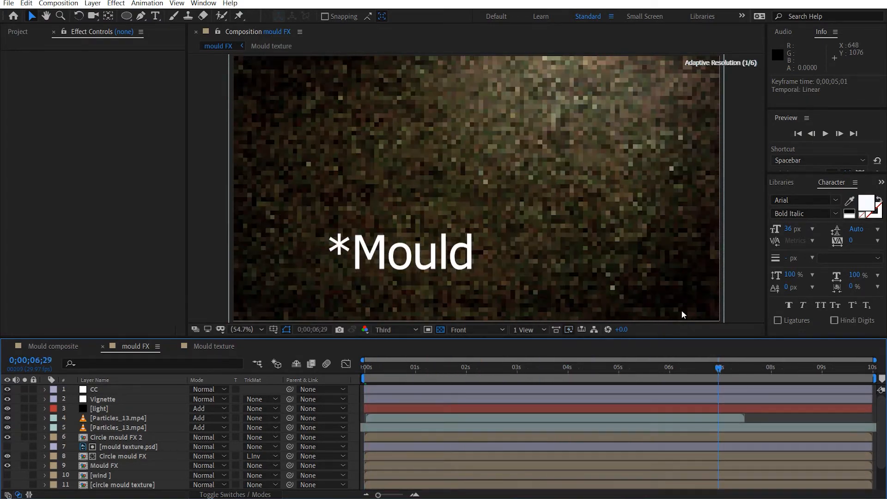
{"action": "scroll", "coordinate": [560, 173], "scroll_direction": "up", "scroll_amount": 1}
{"action": "scroll", "coordinate": [509, 265], "scroll_direction": "down", "scroll_amount": 3}
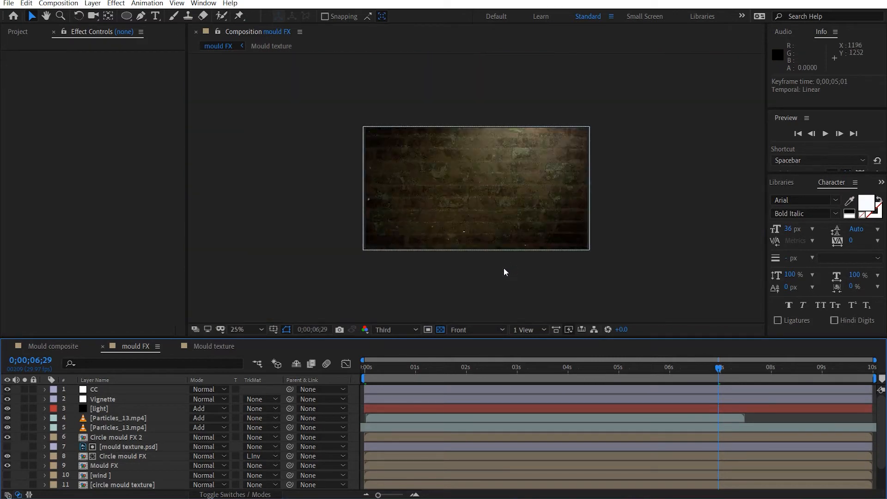
{"action": "scroll", "coordinate": [503, 272], "scroll_direction": "up", "scroll_amount": 1}
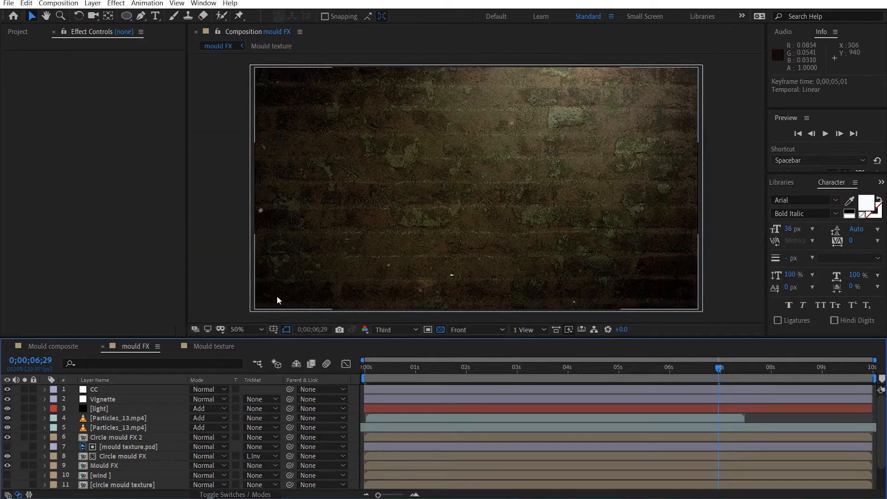
{"action": "left_click", "coordinate": [134, 454]}
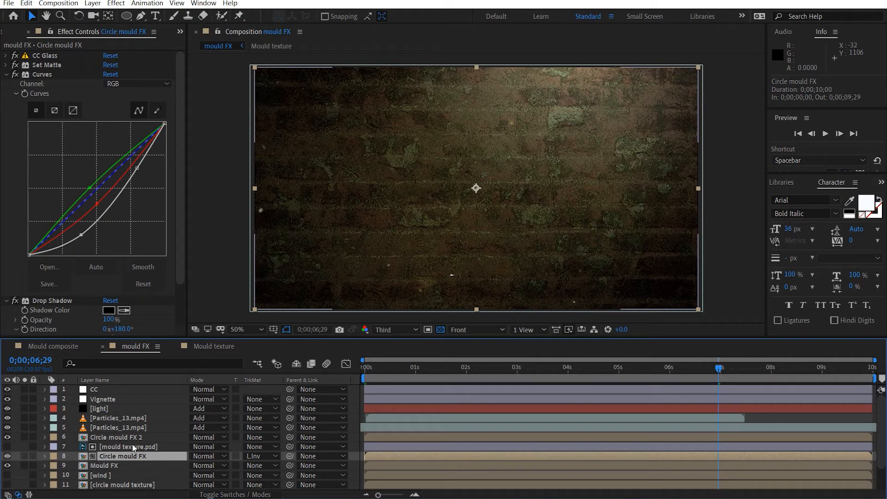
{"action": "key", "text": "t"}
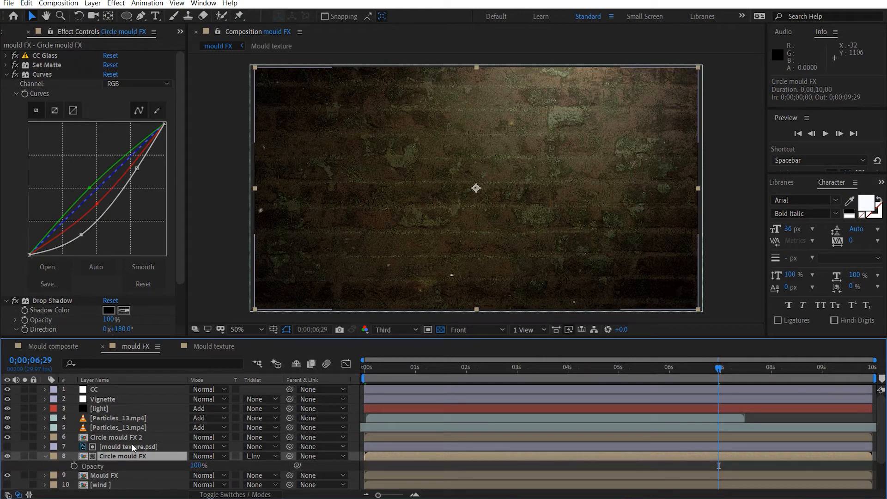
{"action": "left_click", "coordinate": [619, 370]}
{"action": "left_click", "coordinate": [74, 466]}
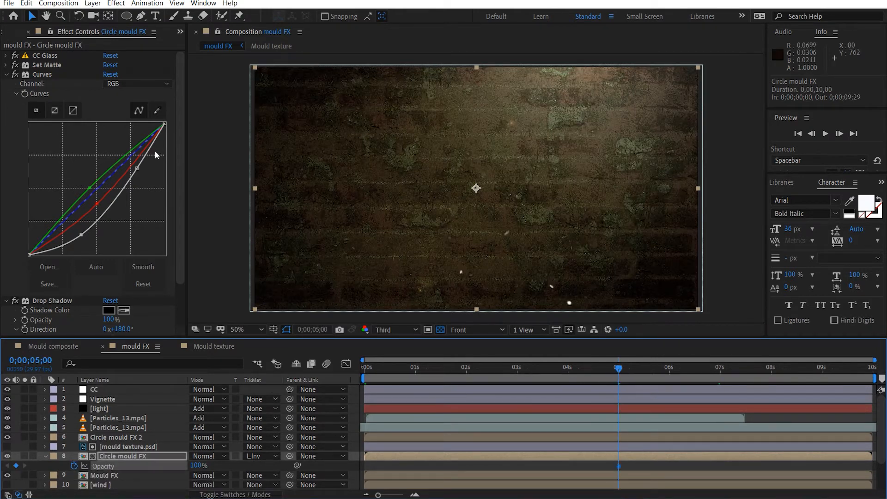
Step: Keyframe the CC Glass height on the Circle mould FX layer at 0;00;05;00 and reveal the layer's keyframes
{"action": "left_click", "coordinate": [6, 55]}
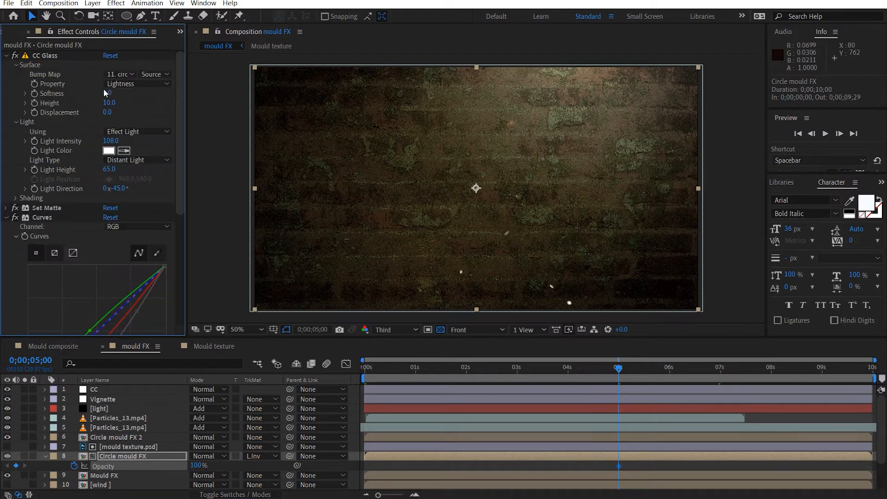
{"action": "left_click", "coordinate": [34, 103]}
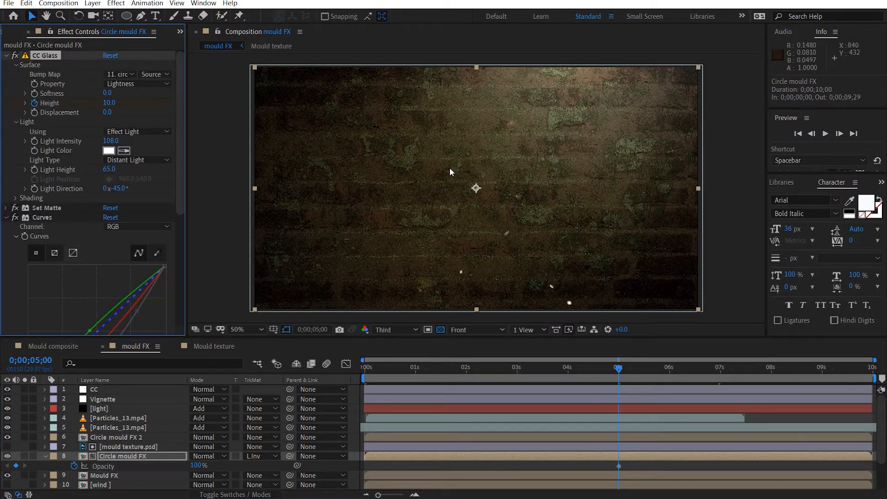
{"action": "key", "text": "u"}
{"action": "key", "text": "u"}
{"action": "key", "text": "u"}
{"action": "key", "text": "u"}
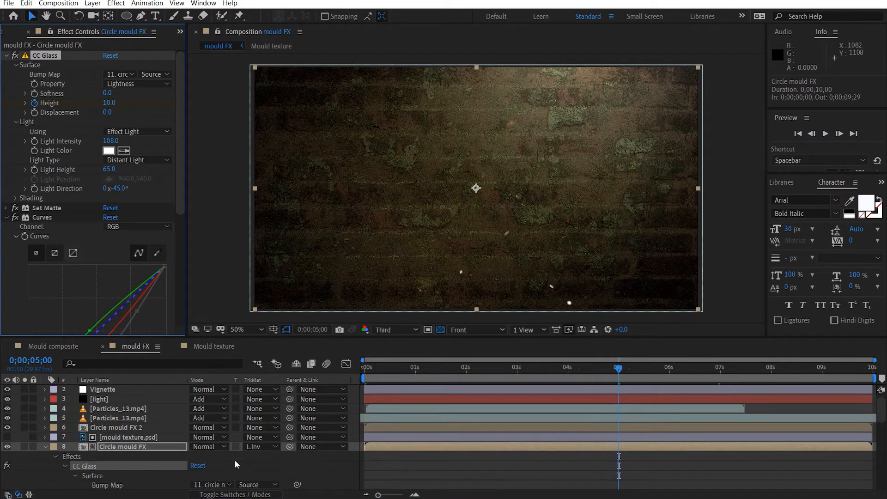
Step: At the first frame, set the Circle mould FX layer's CC Glass height to 0 and its opacity to 0%
{"action": "left_click_drag", "start_coordinate": [612, 378], "coordinate": [317, 380]}
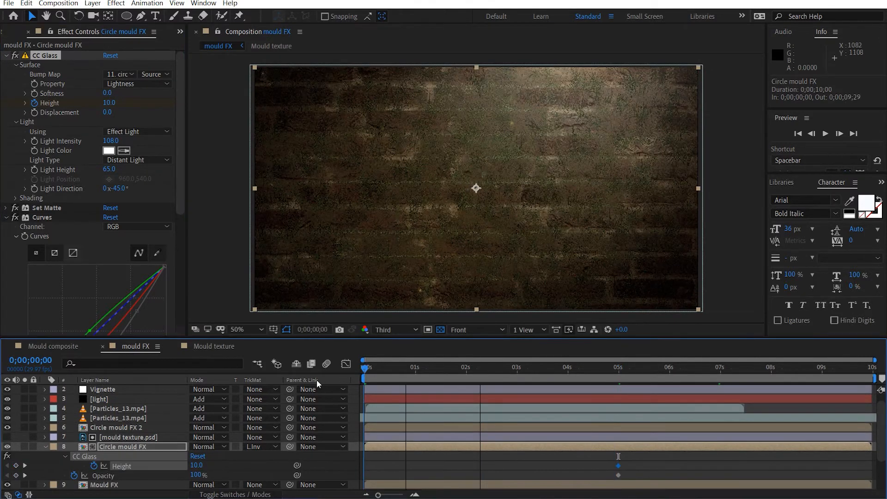
{"action": "left_click", "coordinate": [112, 103]}
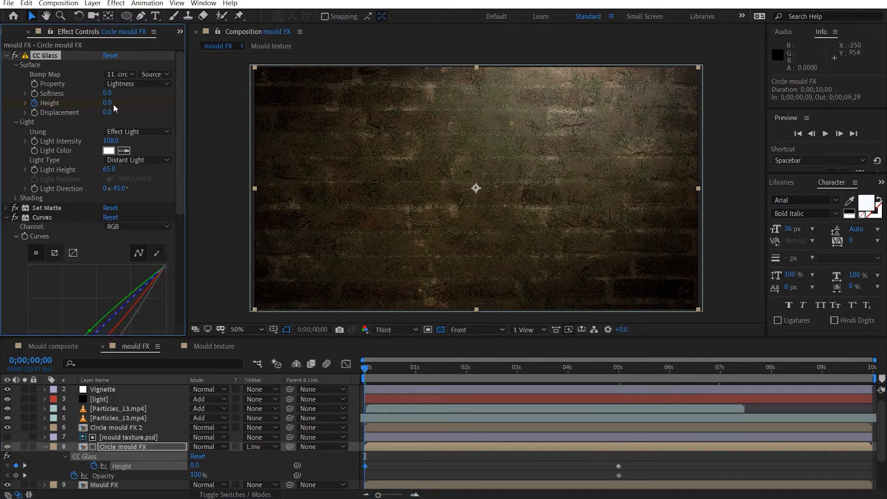
{"action": "left_click", "coordinate": [118, 444]}
{"action": "key", "text": "u"}
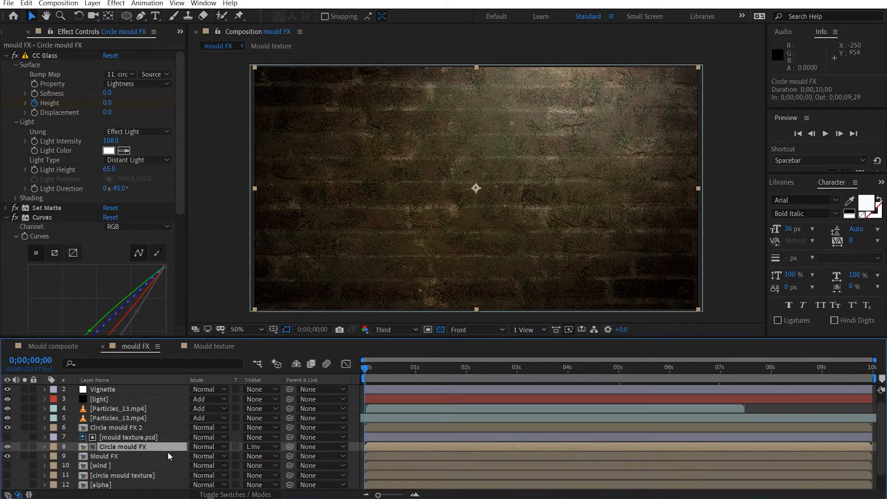
{"action": "key", "text": "t"}
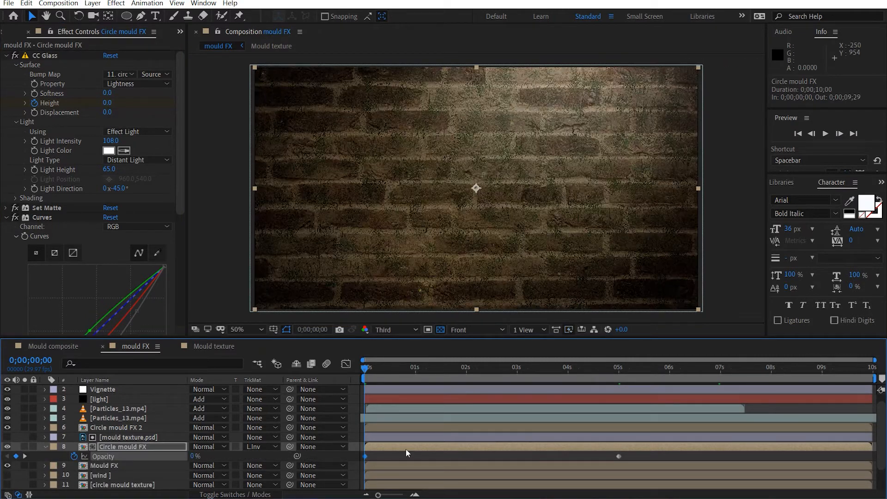
{"action": "key", "text": "u"}
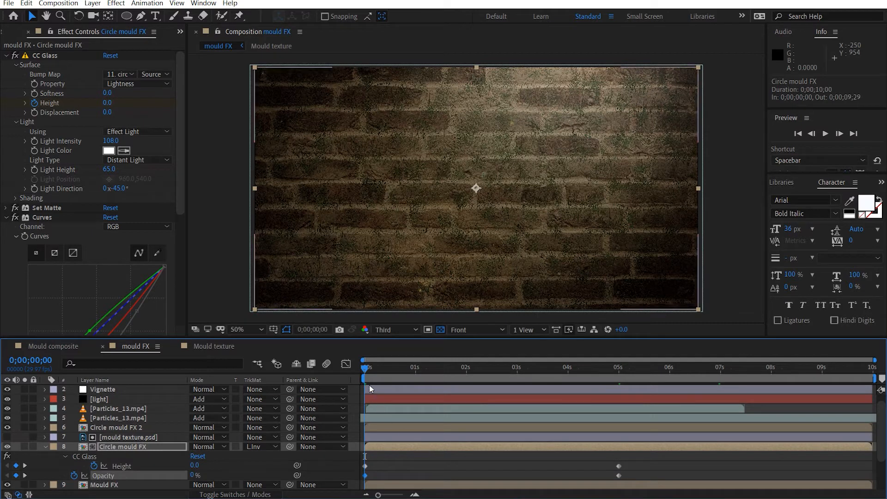
{"action": "left_click", "coordinate": [722, 159]}
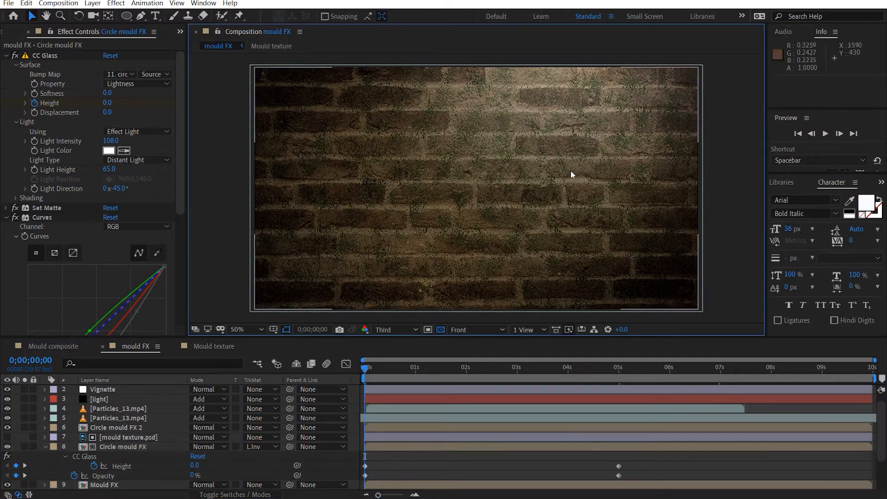
{"action": "left_click", "coordinate": [47, 445]}
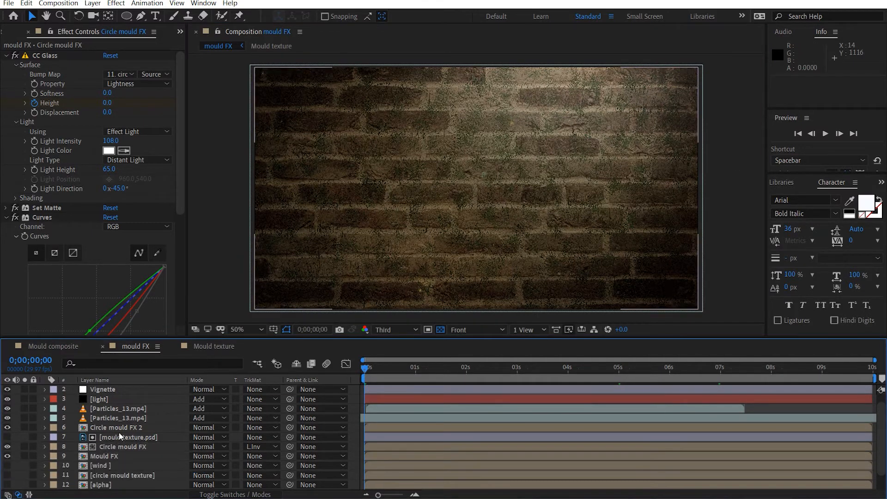
Step: Rename the Circle mould FX 2 layer as "Weed FX"
{"action": "left_click", "coordinate": [121, 428]}
{"action": "key", "text": "Return"}
{"action": "type", "text": "Weed FX"}
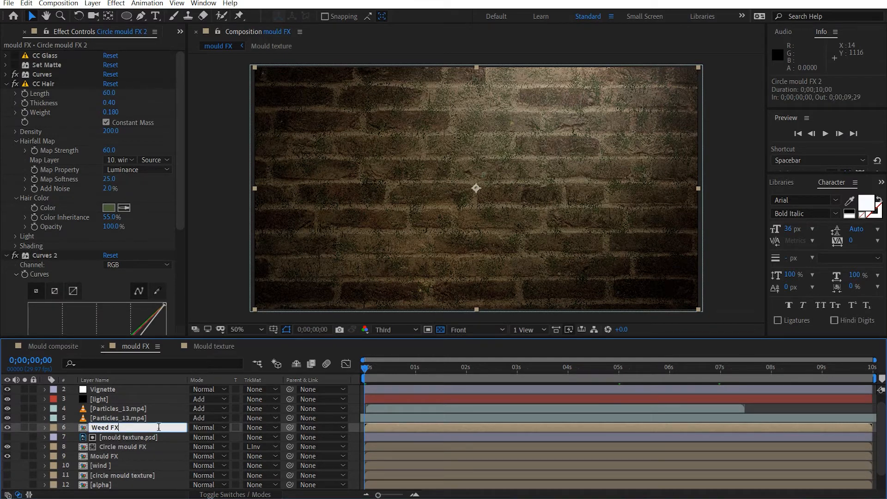
{"action": "left_click", "coordinate": [737, 245]}
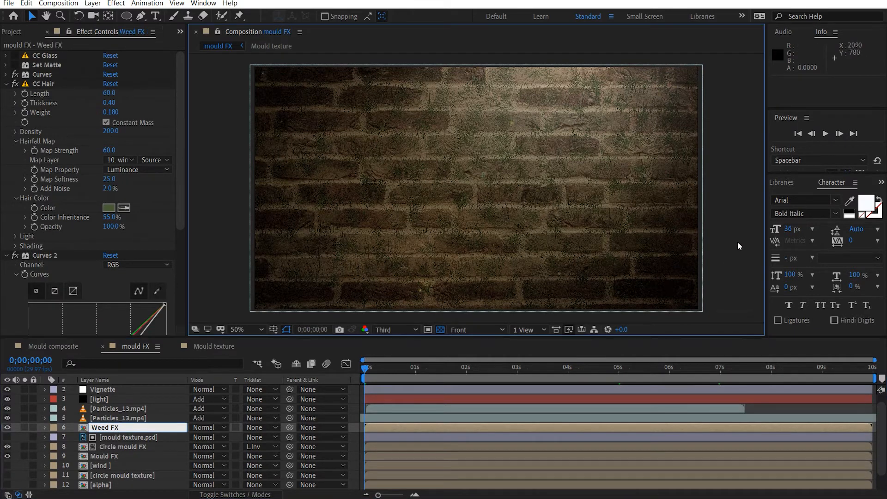
Step: Set the CC Hair length on the Weed FX layer to 0 and keyframe it at the first frame
{"action": "left_click", "coordinate": [102, 428]}
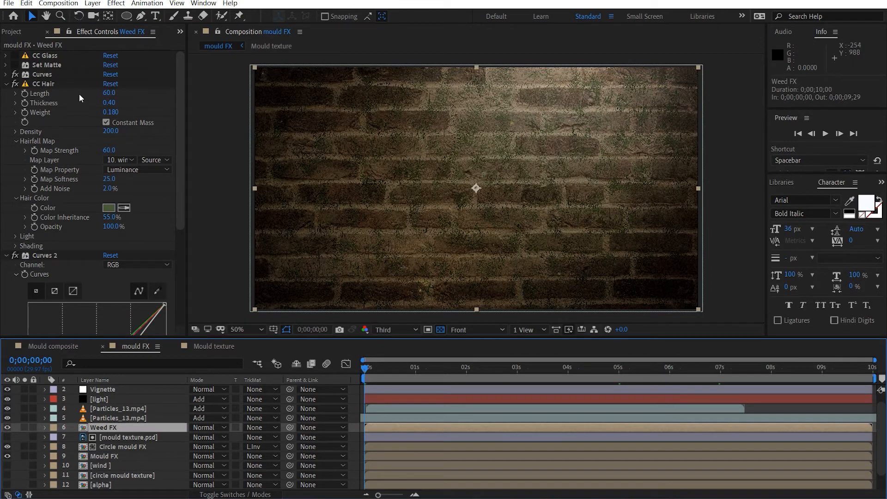
{"action": "left_click", "coordinate": [108, 93]}
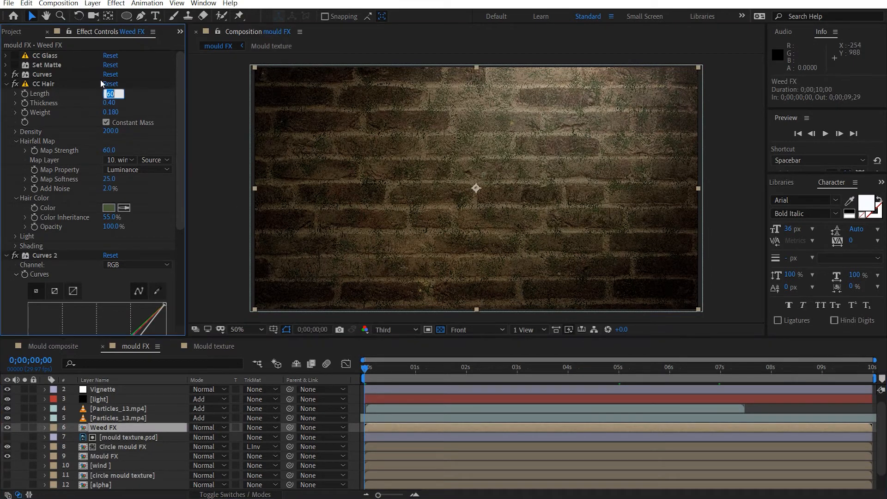
{"action": "type", "text": "0"}
{"action": "key", "text": "Return"}
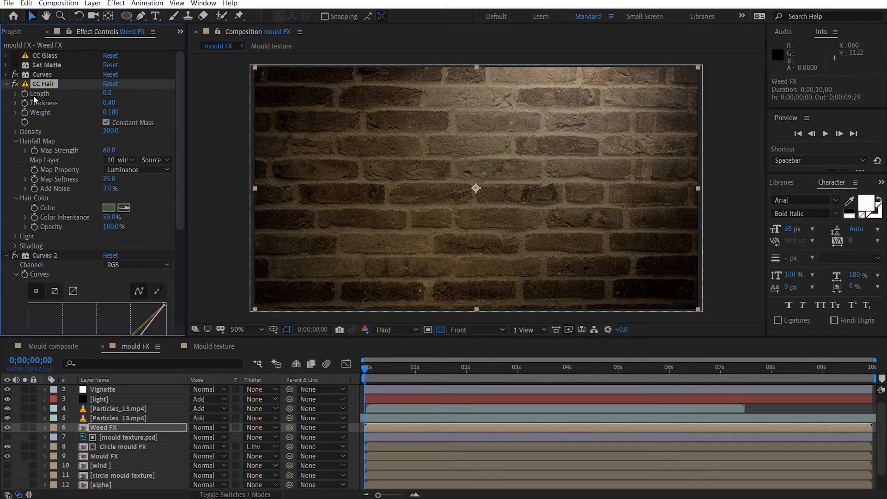
{"action": "key", "text": "u"}
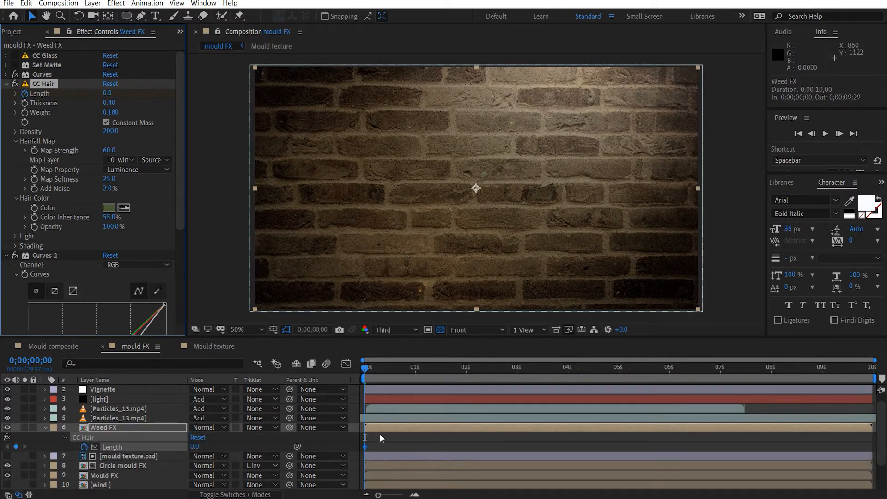
Step: Set the Weed FX layer's CC Hair length to 60 at 0;00;04;00
{"action": "left_click_drag", "start_coordinate": [388, 367], "coordinate": [569, 374]}
{"action": "left_click", "coordinate": [107, 93]}
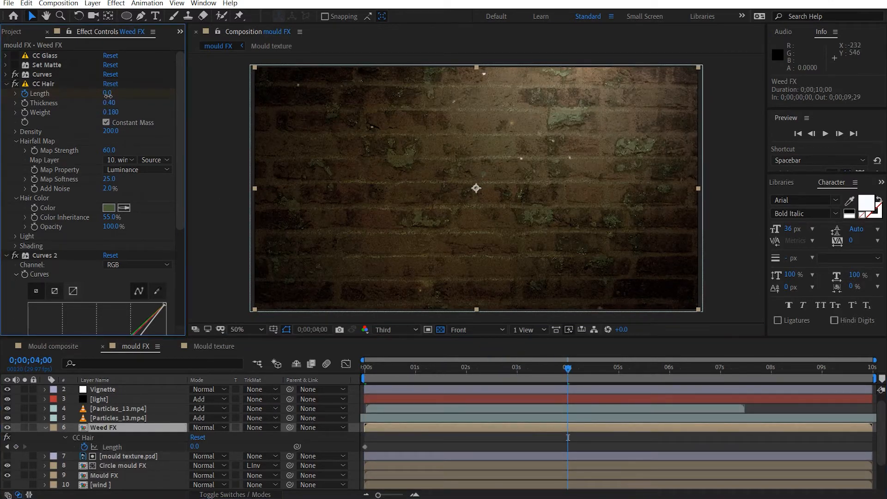
{"action": "type", "text": "60"}
{"action": "key", "text": "Return"}
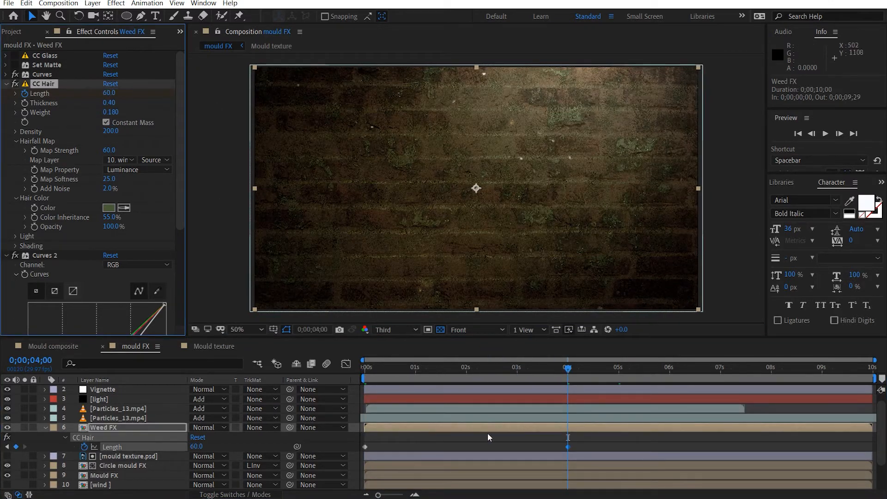
Step: Shift both CC Hair length keyframes on the Weed FX layer later so the first sits at 0;00;02;02, and collapse the layer
{"action": "left_click_drag", "start_coordinate": [601, 439], "coordinate": [469, 447]}
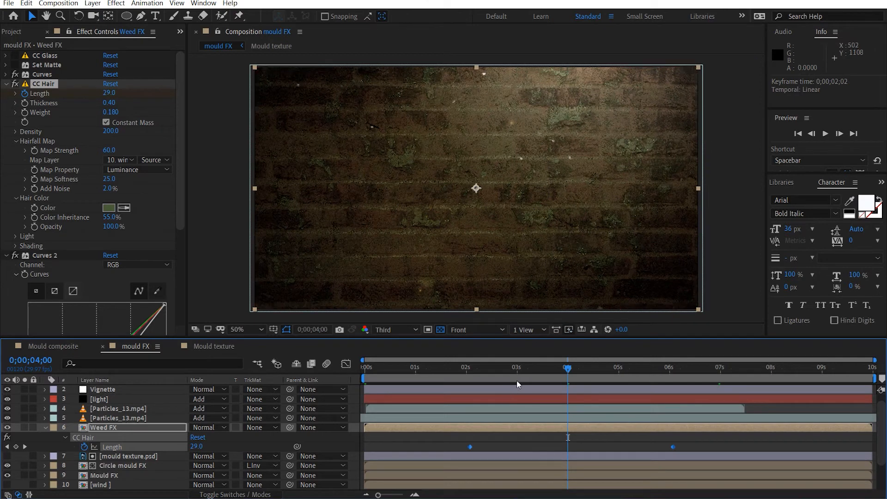
{"action": "key", "text": "Home"}
{"action": "left_click", "coordinate": [744, 209]}
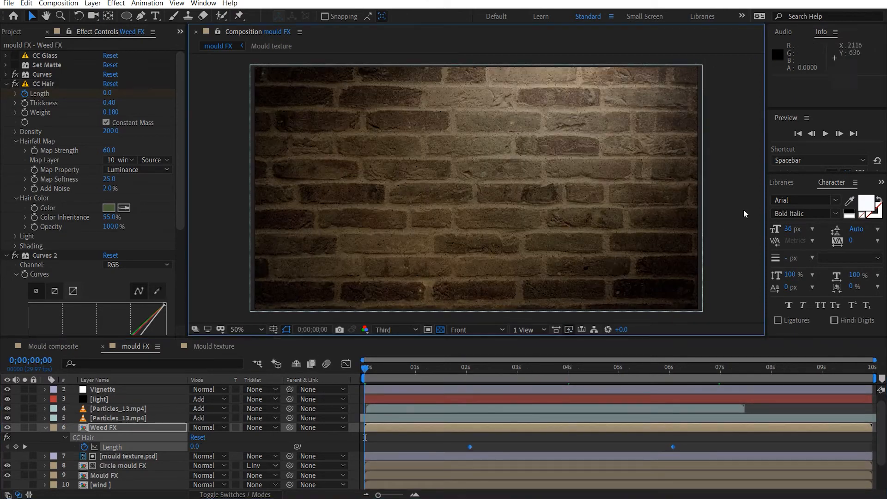
{"action": "left_click", "coordinate": [43, 427]}
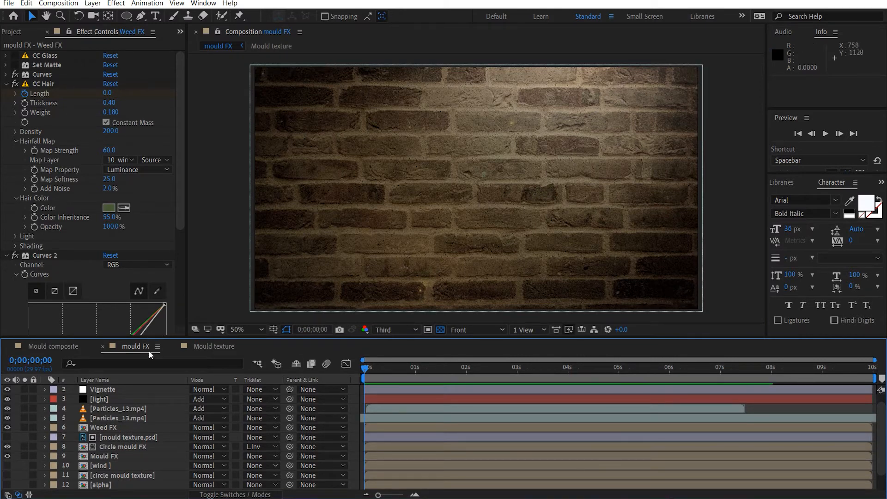
Step: Preview the mould and weed growth animation and inspect the brick wall closely at 0;00;01;10
{"action": "key", "text": "space"}
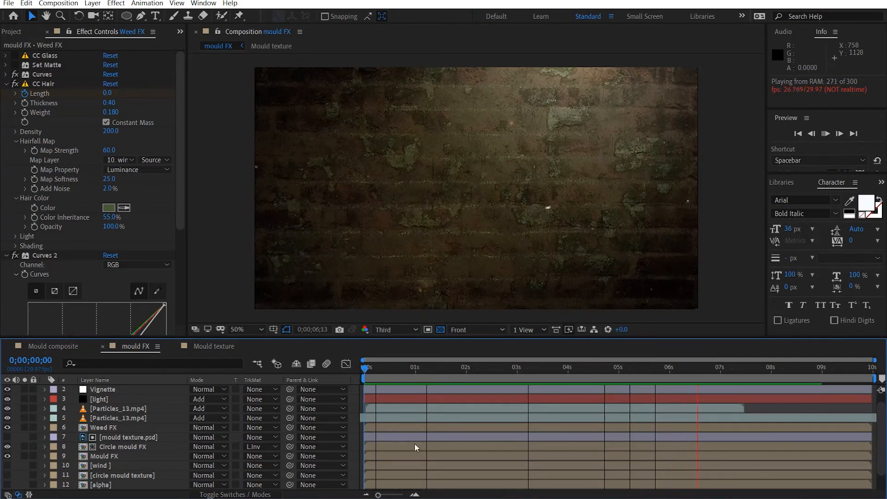
{"action": "left_click", "coordinate": [432, 369]}
{"action": "scroll", "coordinate": [550, 157], "scroll_direction": "up", "scroll_amount": 2}
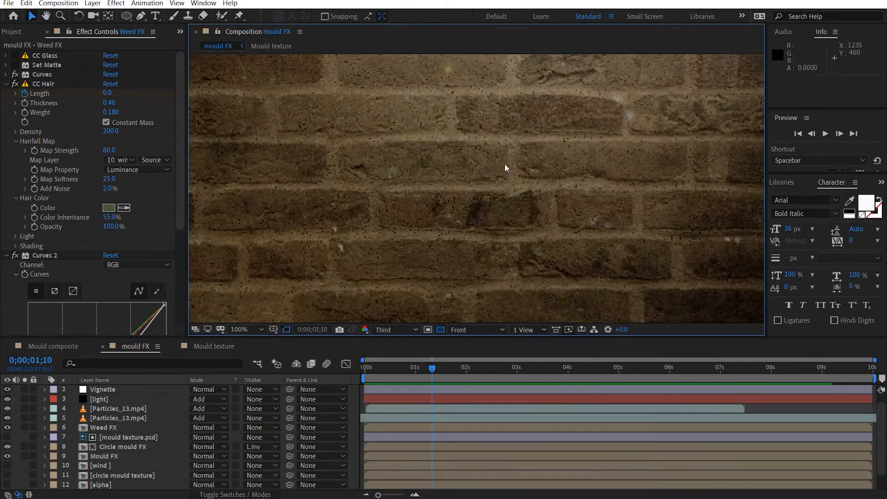
{"action": "scroll", "coordinate": [440, 231], "scroll_direction": "down", "scroll_amount": 2}
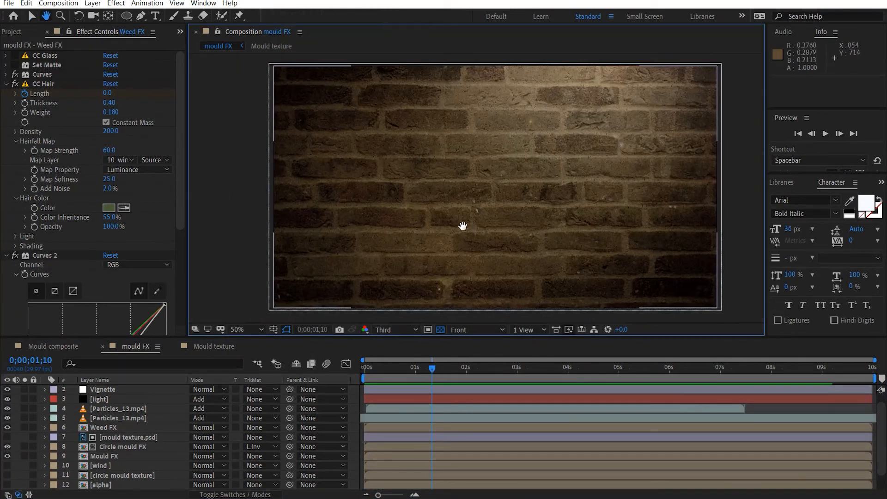
Step: Remove the VC Color Vibrance effect from both Particles_13.mp4 layers
{"action": "left_click", "coordinate": [131, 417]}
{"action": "left_click", "coordinate": [50, 282]}
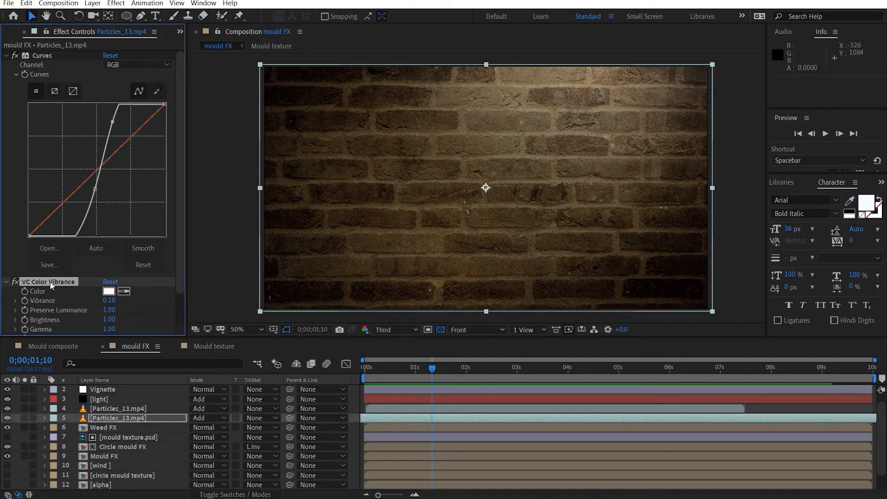
{"action": "key", "text": "Delete"}
{"action": "left_click", "coordinate": [118, 409]}
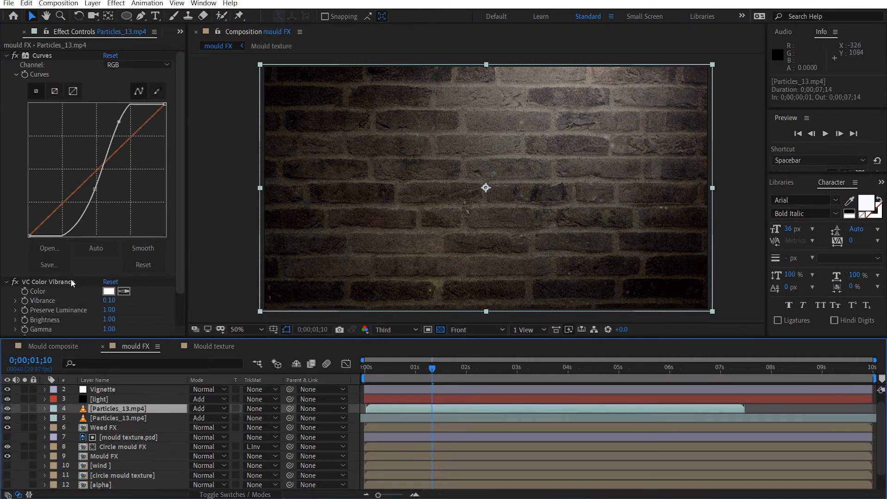
{"action": "left_click", "coordinate": [71, 281]}
{"action": "key", "text": "Delete"}
Step: With the last frame in view, set the Tint effect's Amount to Tint to 30% on the CC adjustment layer
{"action": "key", "text": "End"}
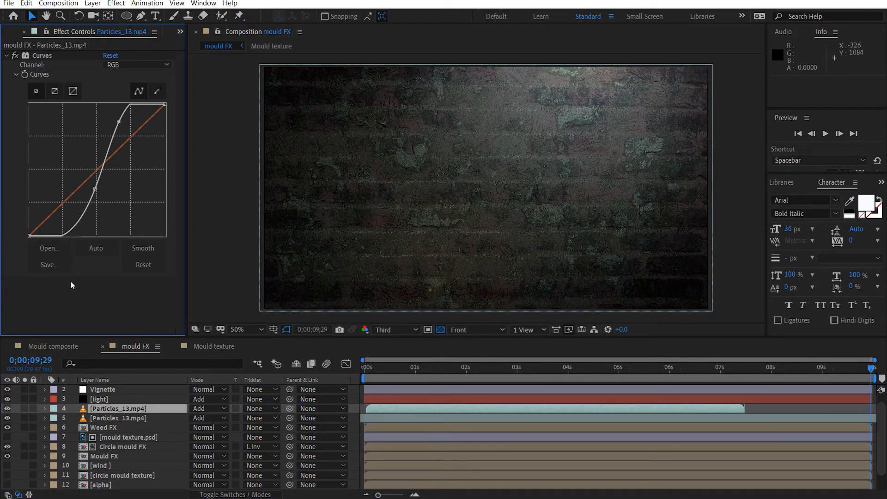
{"action": "scroll", "coordinate": [130, 391], "scroll_direction": "up", "scroll_amount": 1}
{"action": "left_click", "coordinate": [129, 399]}
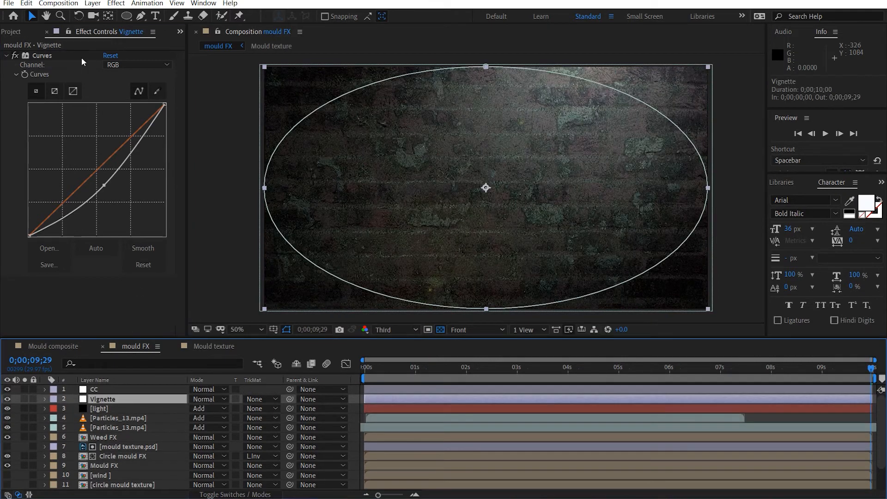
{"action": "left_click", "coordinate": [118, 391]}
{"action": "left_click", "coordinate": [113, 170]}
{"action": "type", "text": "30"}
{"action": "key", "text": "Return"}
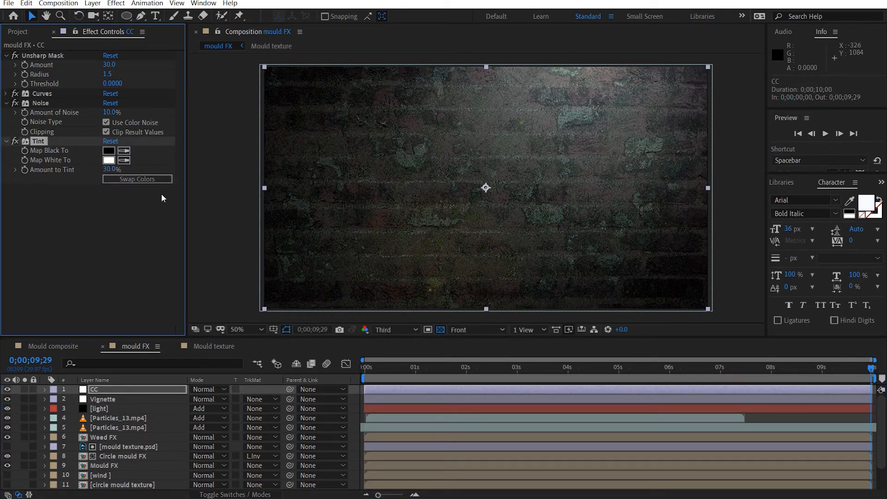
Step: Set the opacity of both Particles_13.mp4 layers to 60%
{"action": "left_click", "coordinate": [660, 185]}
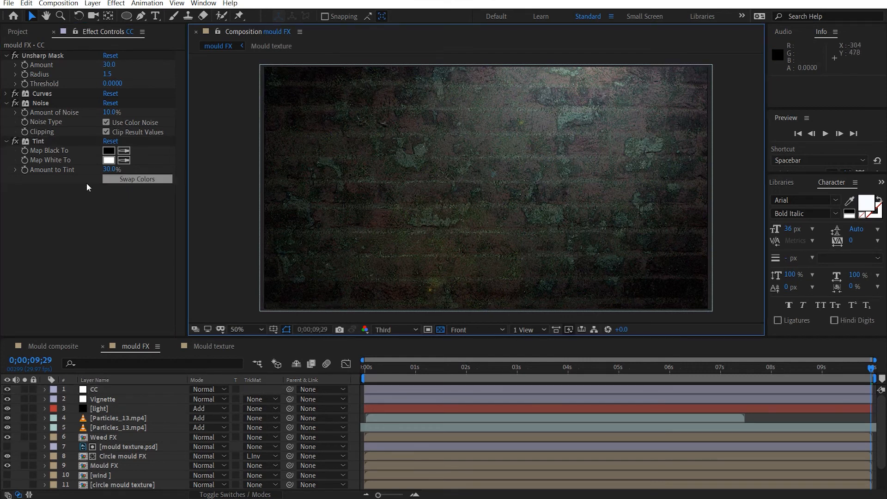
{"action": "left_click", "coordinate": [120, 427]}
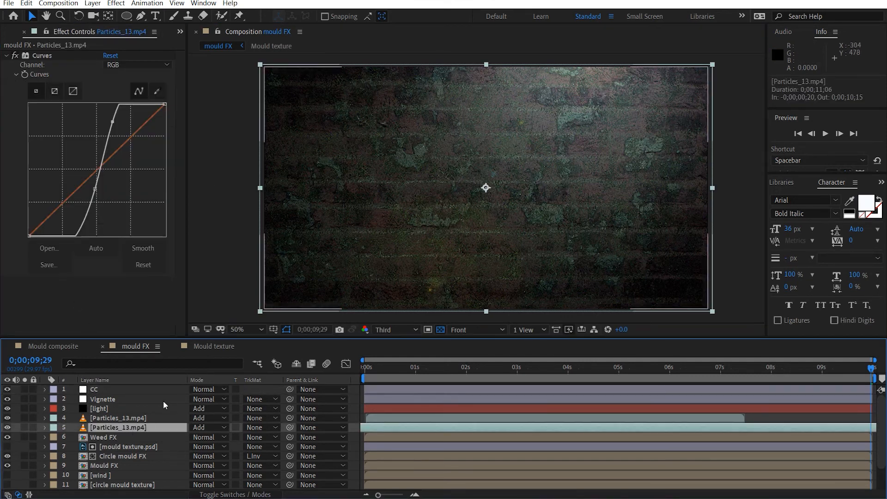
{"action": "left_click", "coordinate": [131, 418], "text": "shift"}
{"action": "key", "text": "t"}
{"action": "left_click", "coordinate": [196, 427]}
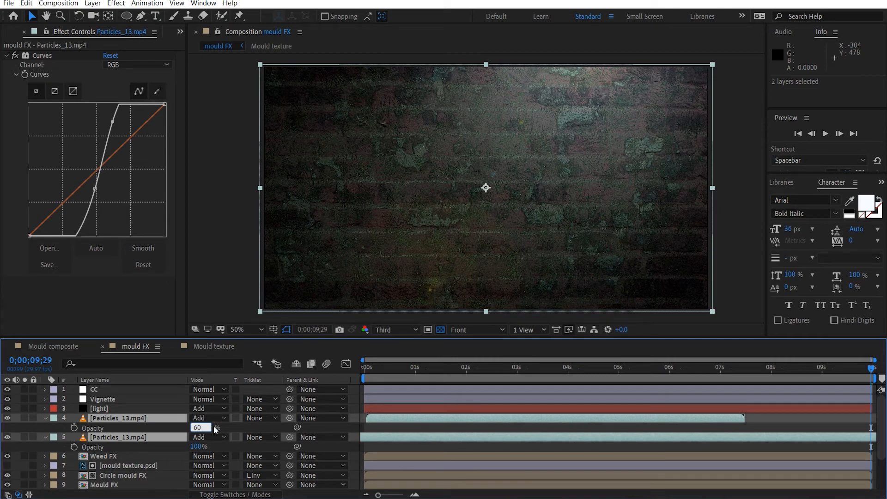
{"action": "key", "text": "Return"}
{"action": "left_click", "coordinate": [722, 196]}
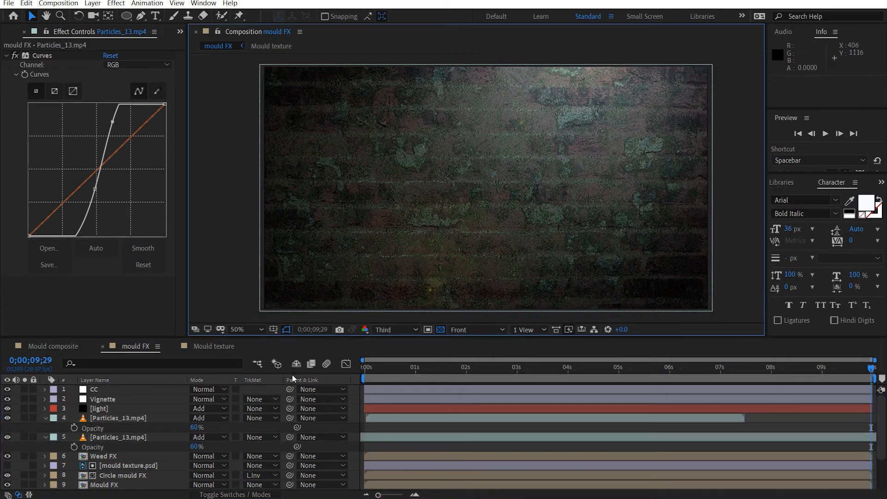
Step: Set the CC layer's Amount of Noise to 5%, then collapse its Noise and Unsharp Mask effects and both particle layers
{"action": "left_click", "coordinate": [111, 389]}
{"action": "left_click", "coordinate": [111, 112]}
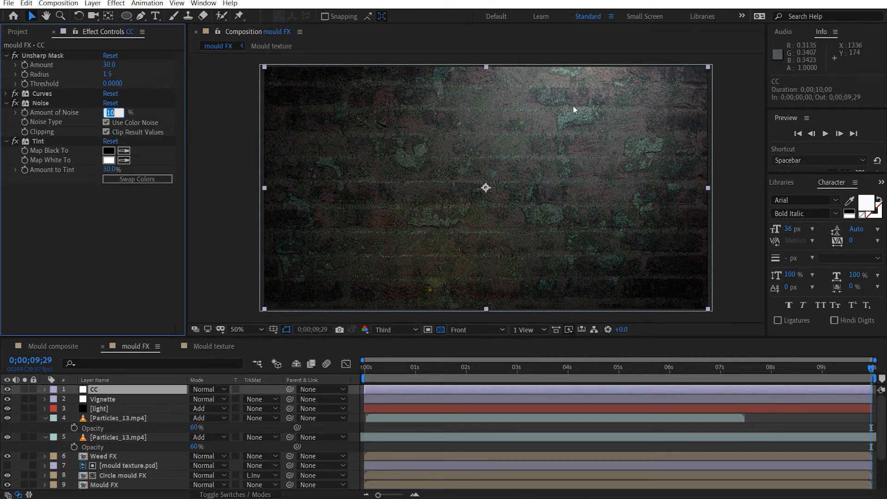
{"action": "key", "text": "Return"}
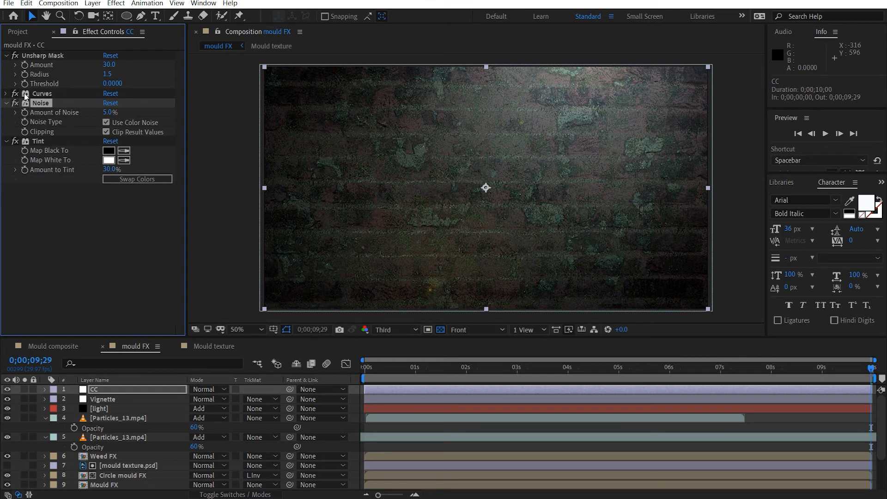
{"action": "left_click", "coordinate": [6, 104]}
{"action": "left_click", "coordinate": [7, 56]}
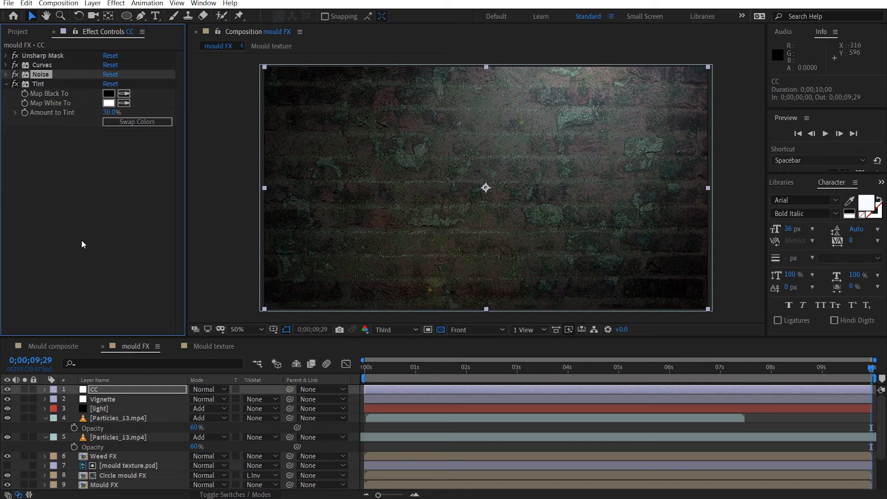
{"action": "left_click", "coordinate": [46, 417]}
{"action": "left_click", "coordinate": [48, 428]}
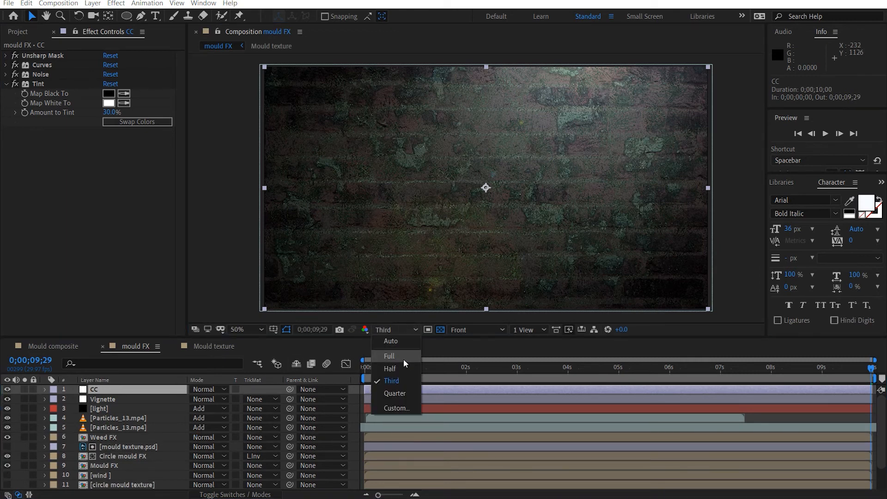
Step: Set the composition's preview resolution to Full and play the mould growth animation from the first frame
{"action": "left_click", "coordinate": [403, 357]}
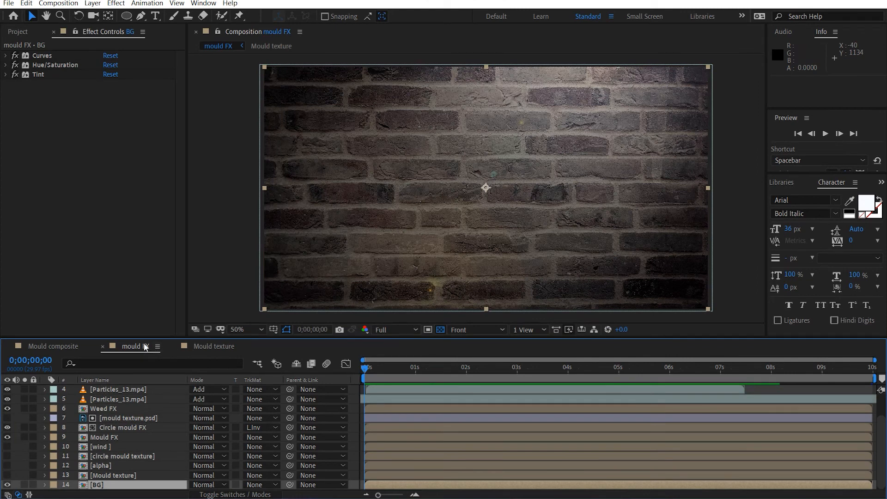
{"action": "key", "text": "space"}
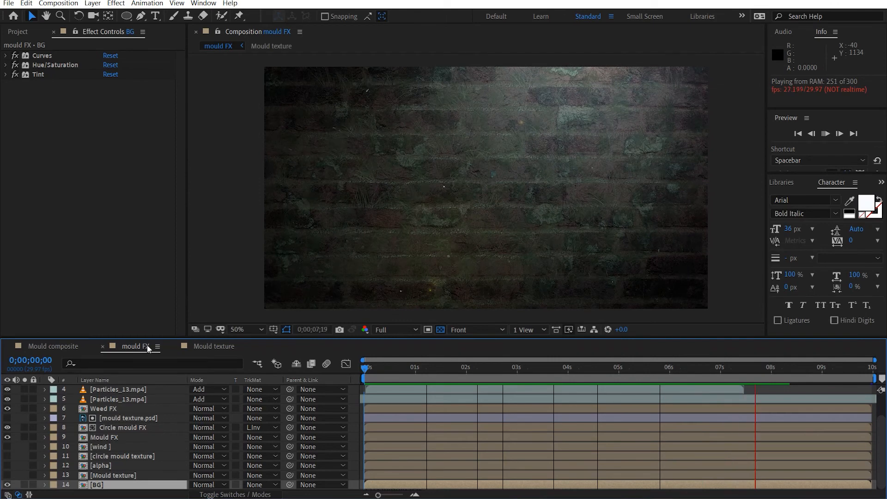
{"action": "left_click", "coordinate": [481, 375]}
Step: Retime the Weed FX layer's CC Hair length keyframes to about 4 and 7 seconds, collapse the layer and return to the first frame
{"action": "left_click_drag", "start_coordinate": [468, 374], "coordinate": [558, 370]}
{"action": "left_click", "coordinate": [105, 409]}
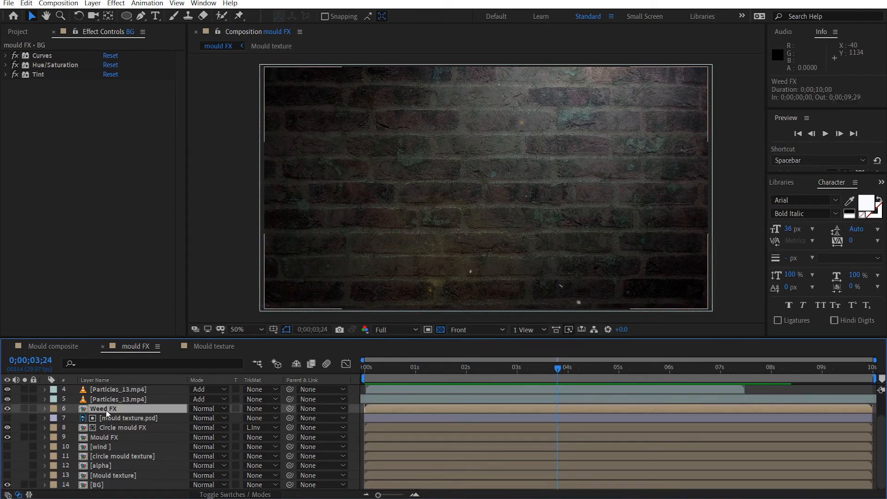
{"action": "key", "text": "u"}
{"action": "left_click_drag", "start_coordinate": [697, 426], "coordinate": [571, 423]}
{"action": "left_click", "coordinate": [581, 418]}
{"action": "left_click_drag", "start_coordinate": [773, 428], "coordinate": [726, 429]}
{"action": "left_click", "coordinate": [739, 425]}
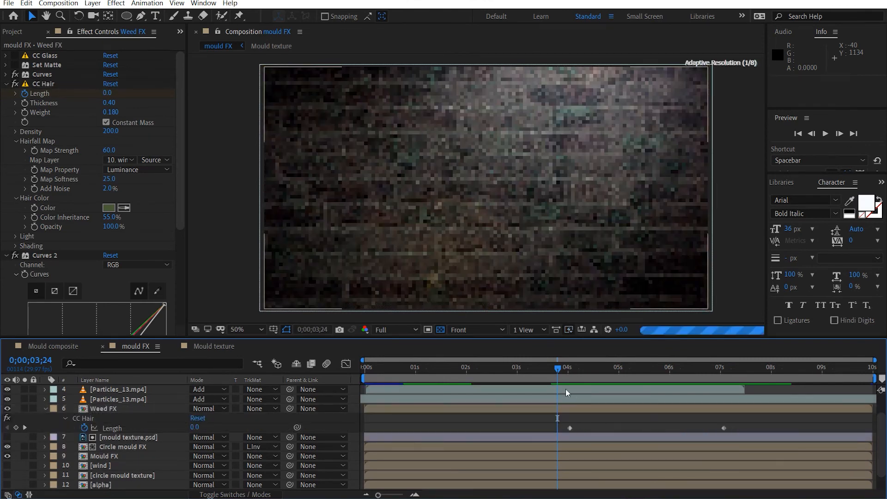
{"action": "key", "text": "Home"}
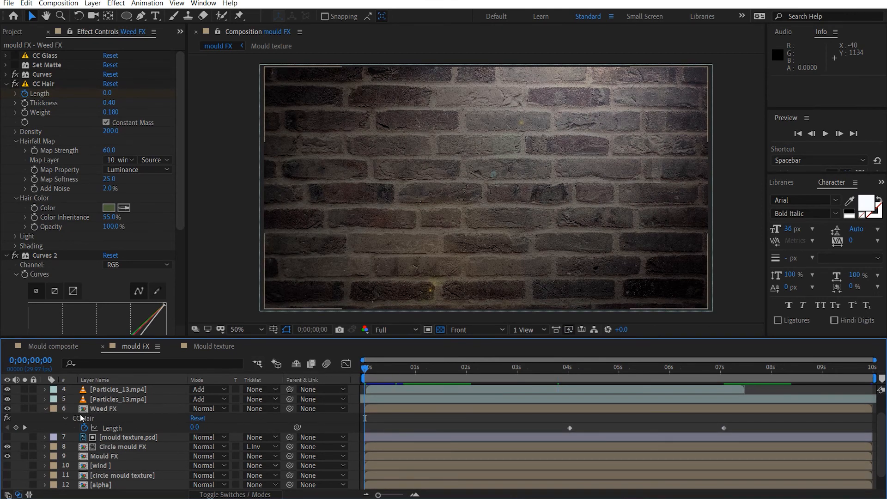
{"action": "left_click", "coordinate": [44, 409]}
{"action": "scroll", "coordinate": [127, 453], "scroll_direction": "up", "scroll_amount": 1}
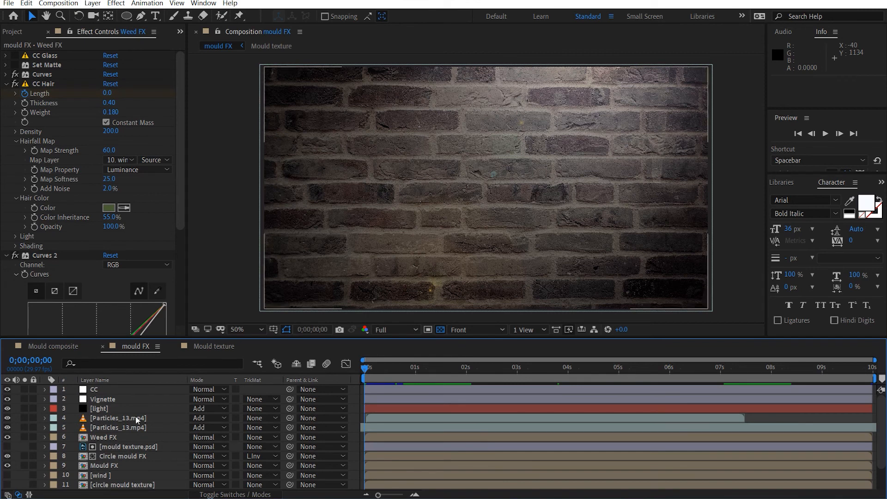